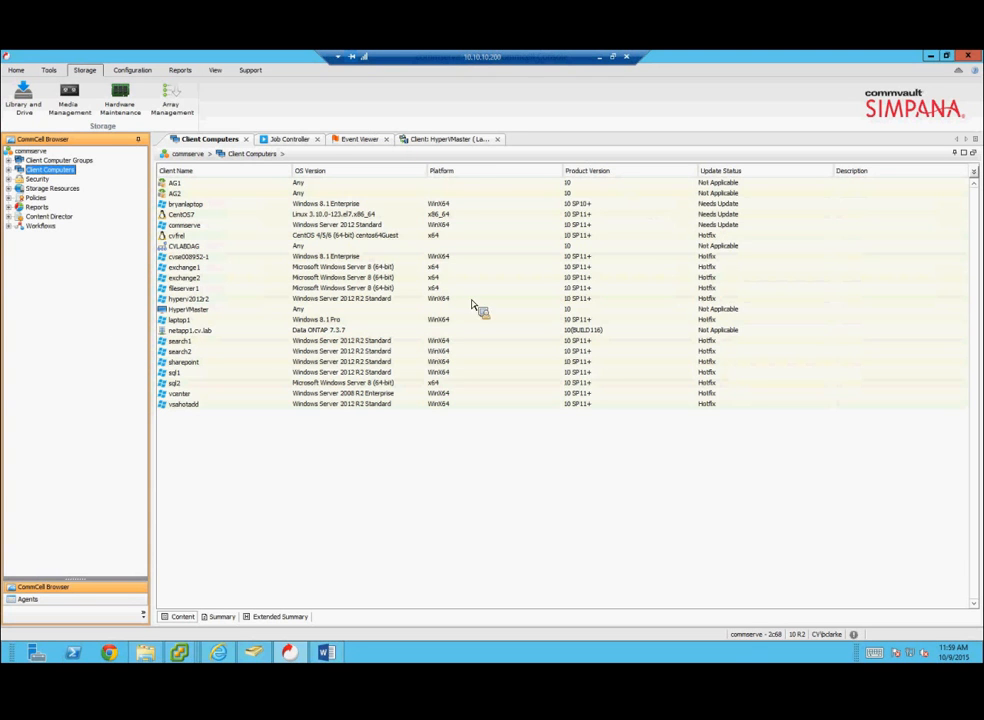
Step: Switch to the COMMVAULTV11 CommServe's console window showing its single client computer
drag(390, 418, 602, 133)
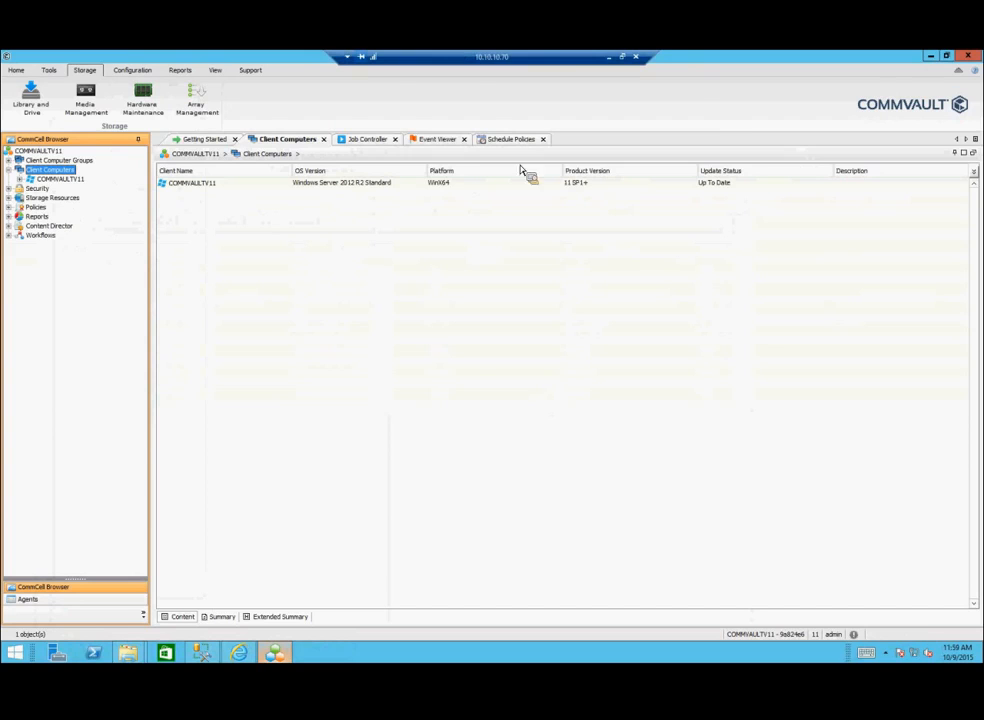
Step: Tour the Home, Tools, Storage, Configuration, Reports and View ribbon tabs, ending back on Home
click(16, 70)
click(48, 72)
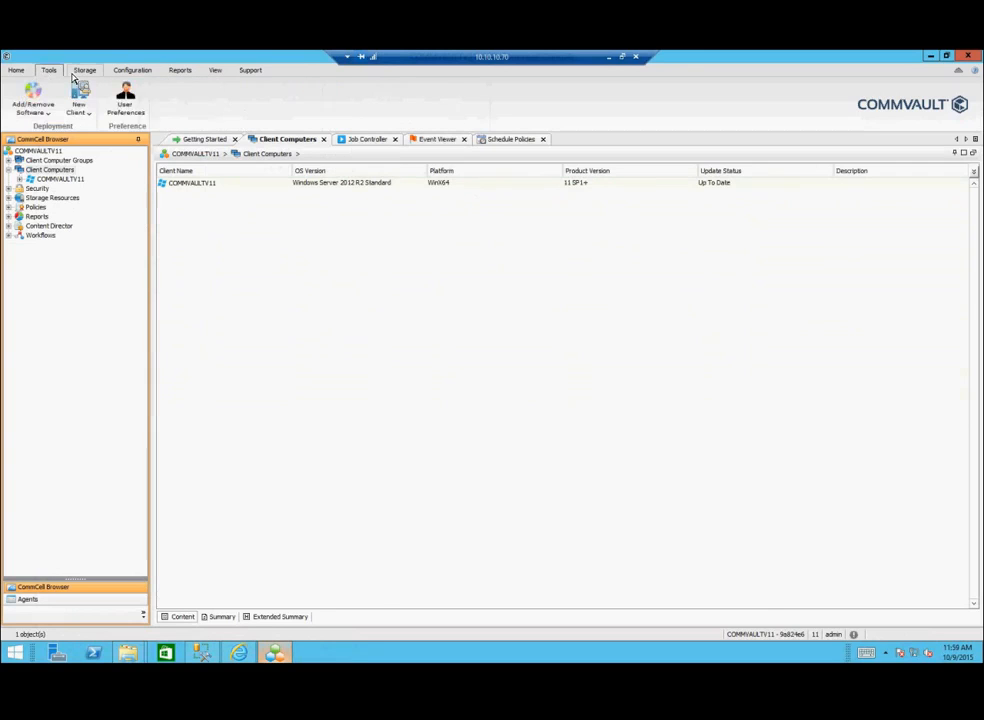
click(88, 74)
click(132, 70)
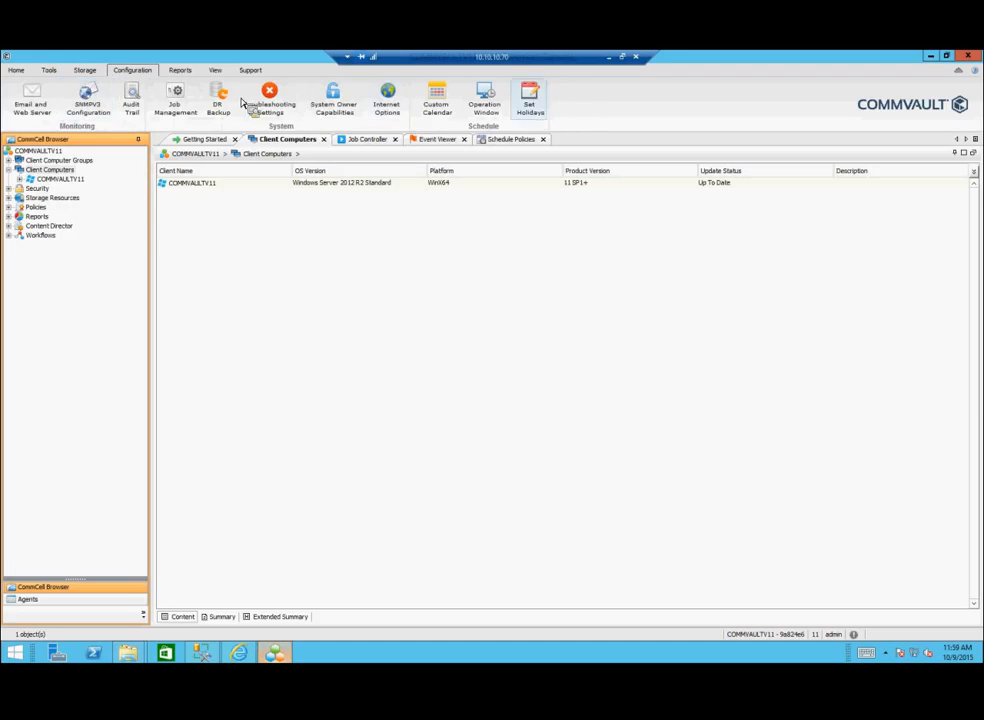
click(180, 71)
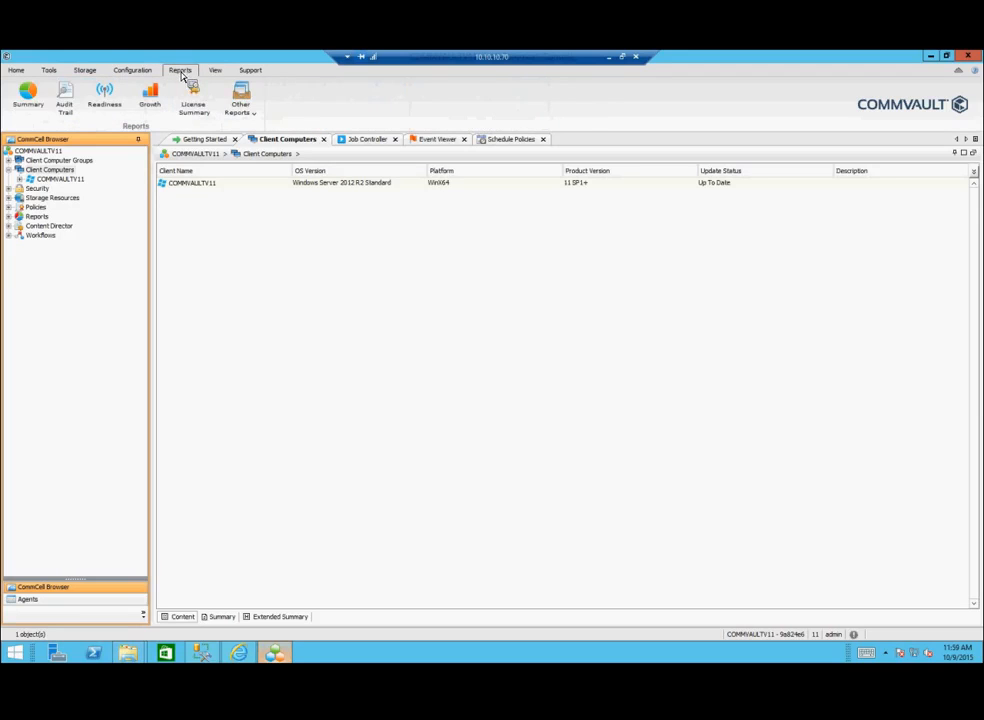
click(216, 71)
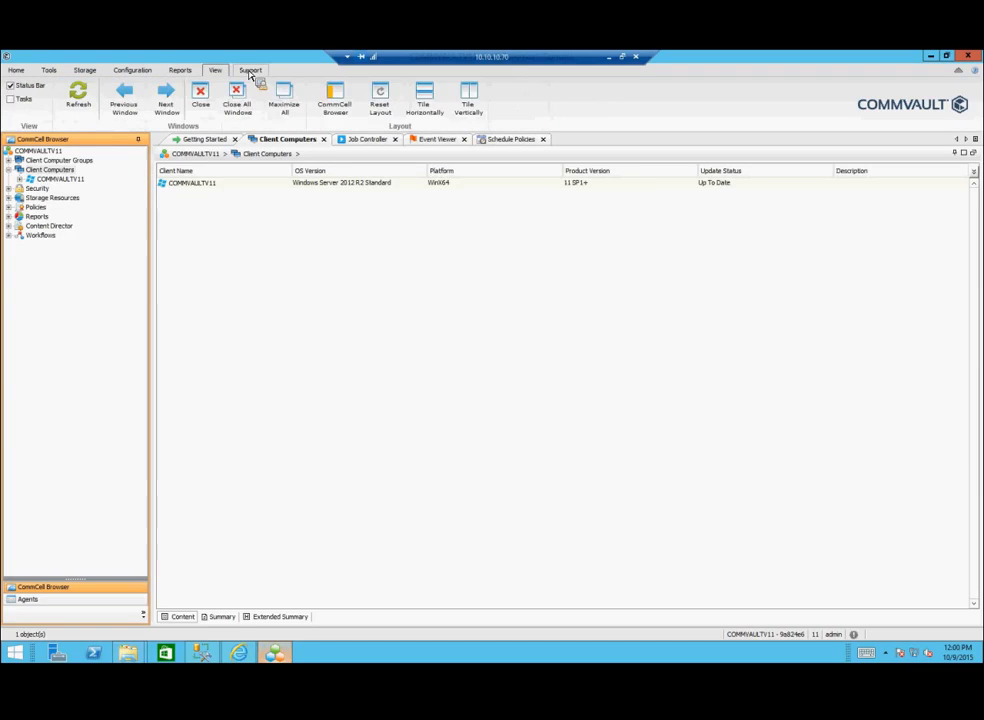
click(16, 70)
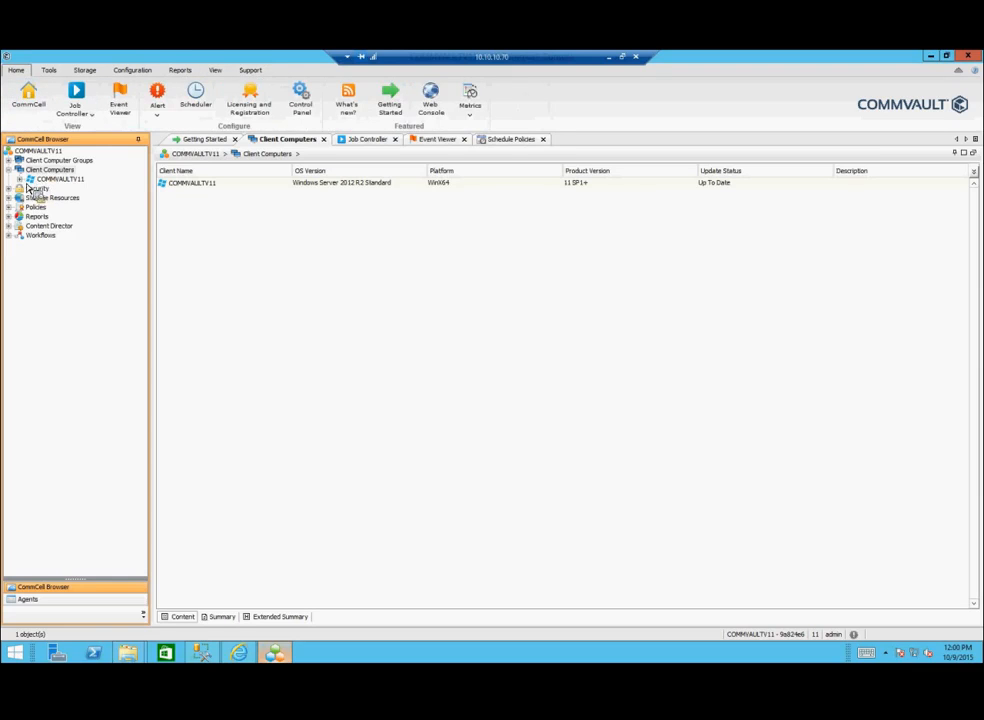
Step: Expand COMMVAULTV11, open File System to list defaultBackupSet, and review its properties without changes
double_click(58, 179)
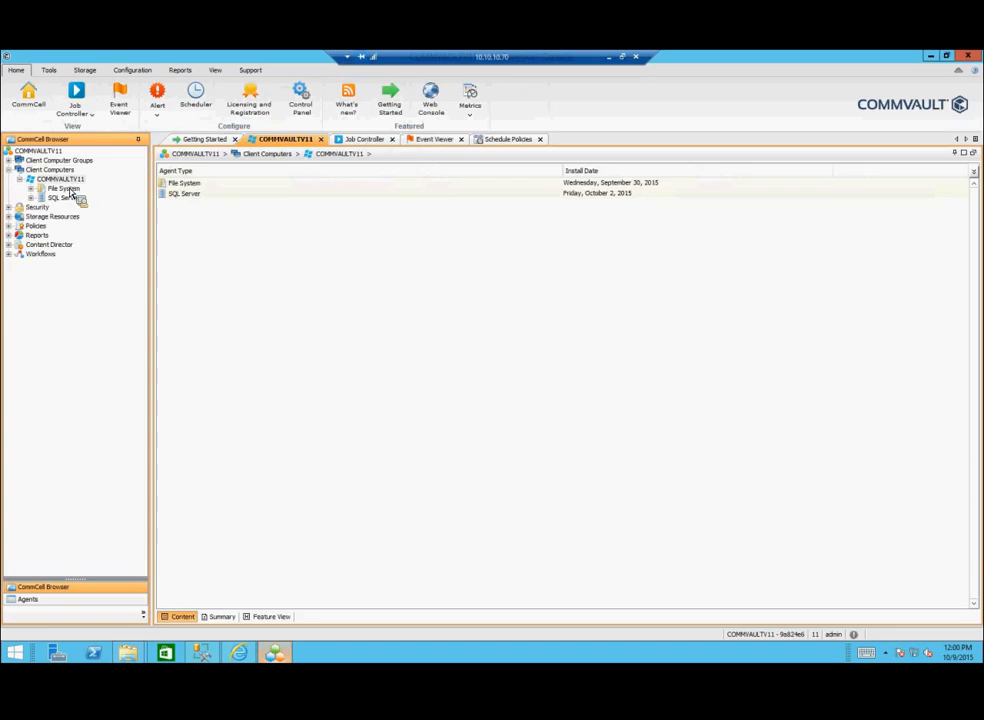
double_click(68, 189)
right_click(70, 190)
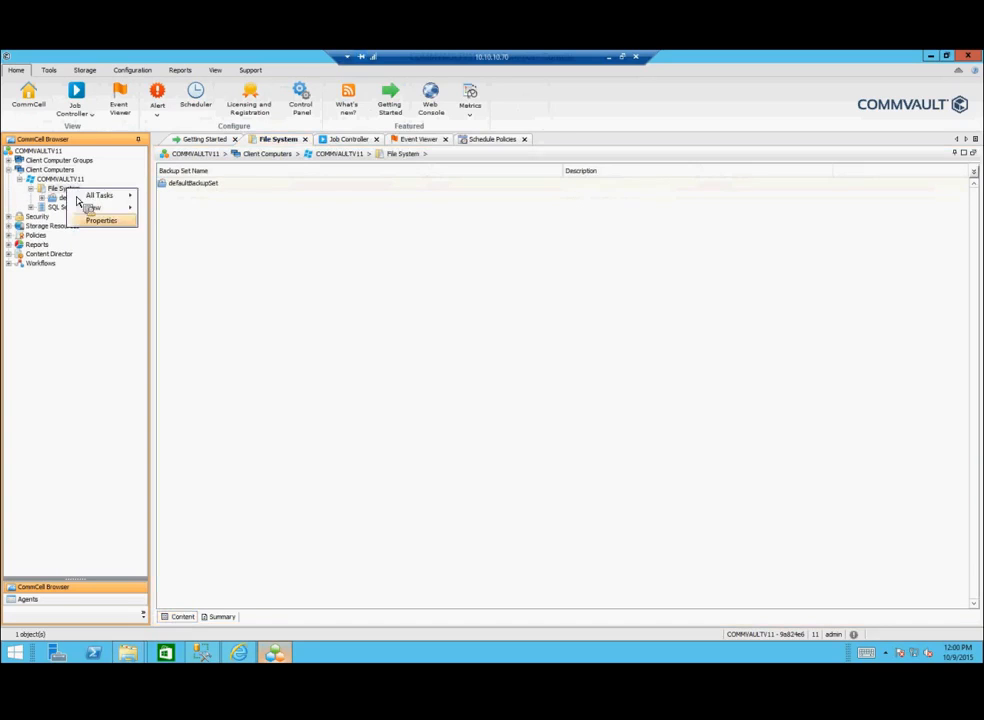
click(100, 220)
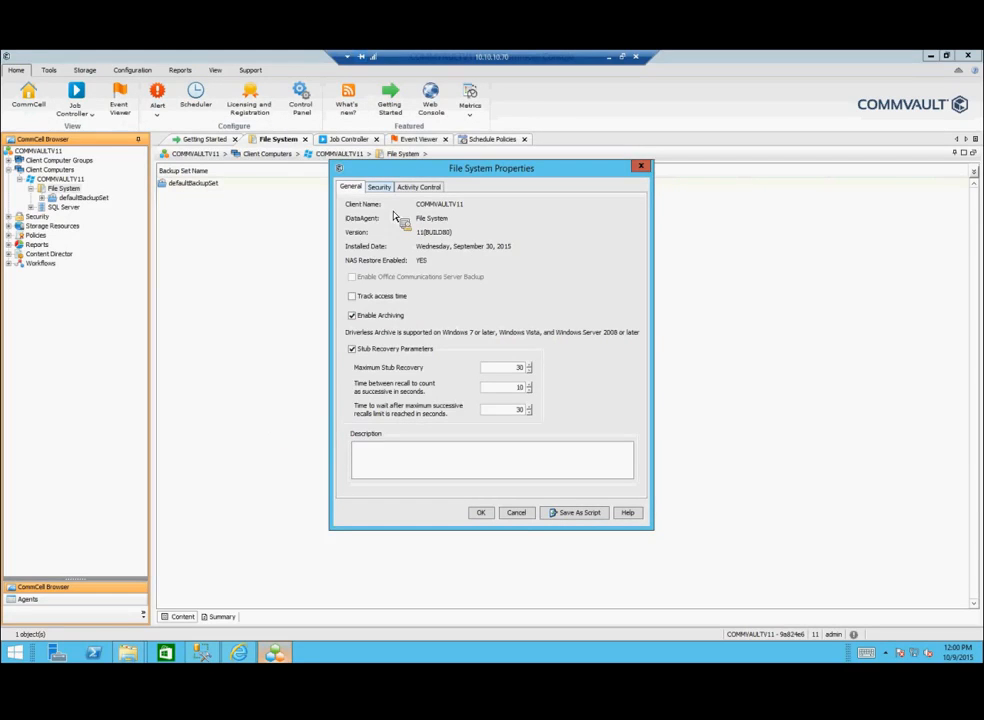
click(516, 513)
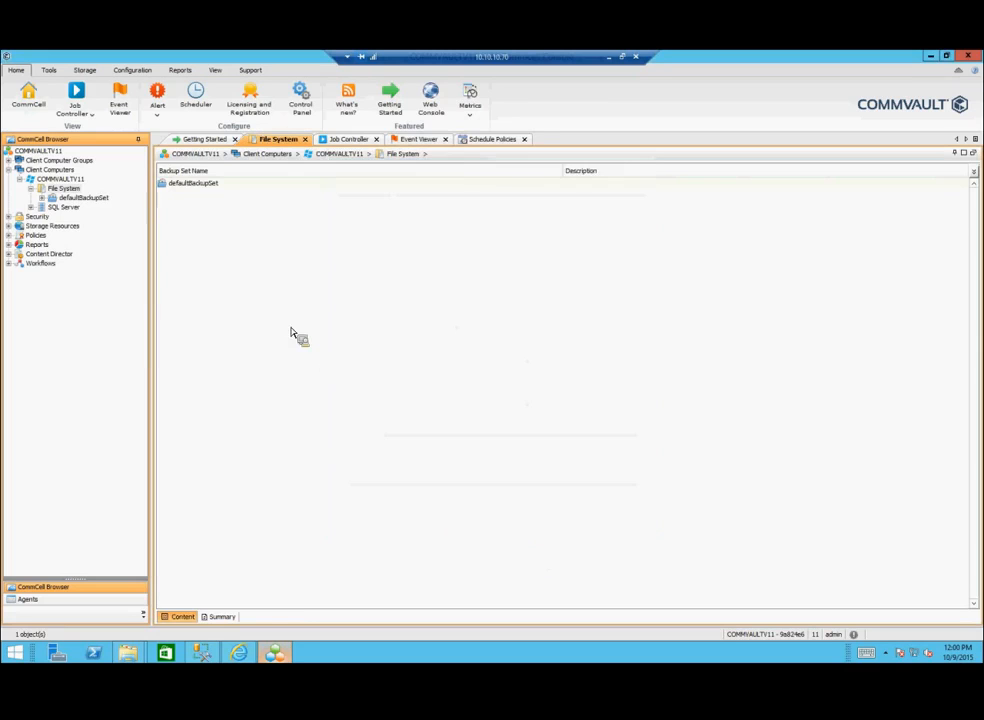
Step: Open CV Test's Advanced Subclient Properties from defaultBackupSet and view the Advanced Options and Retention tabs
click(86, 200)
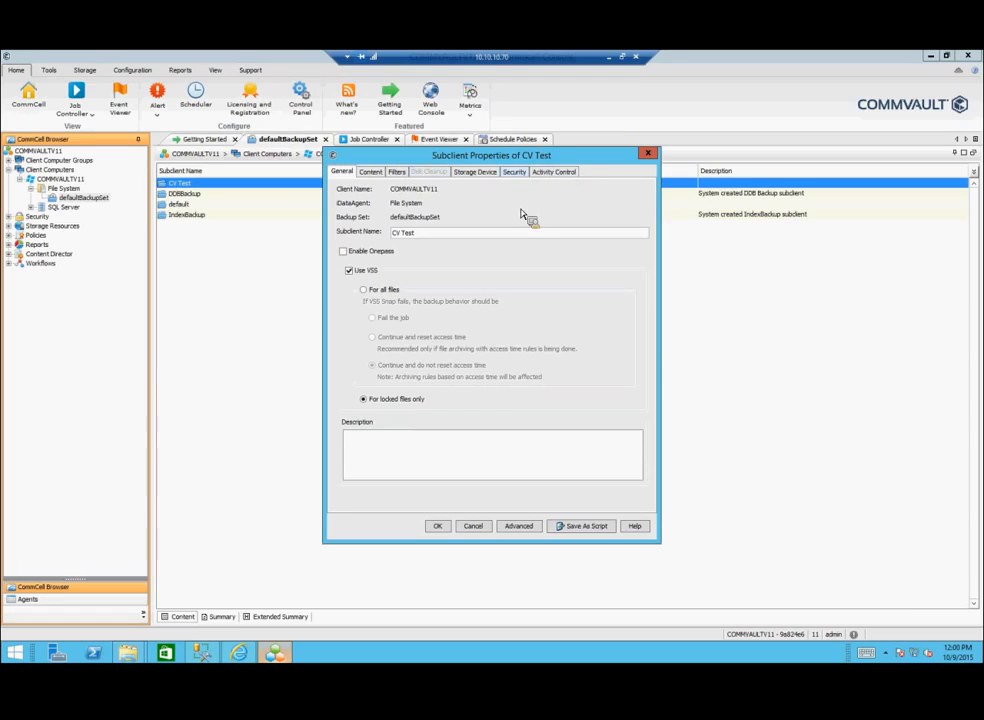
click(519, 527)
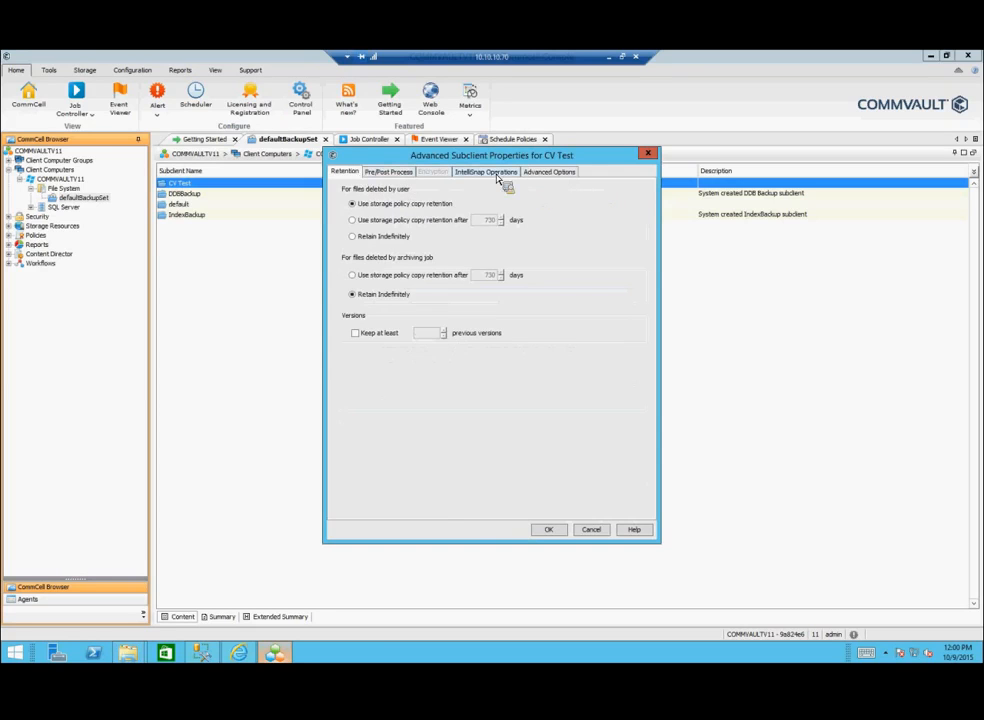
click(546, 173)
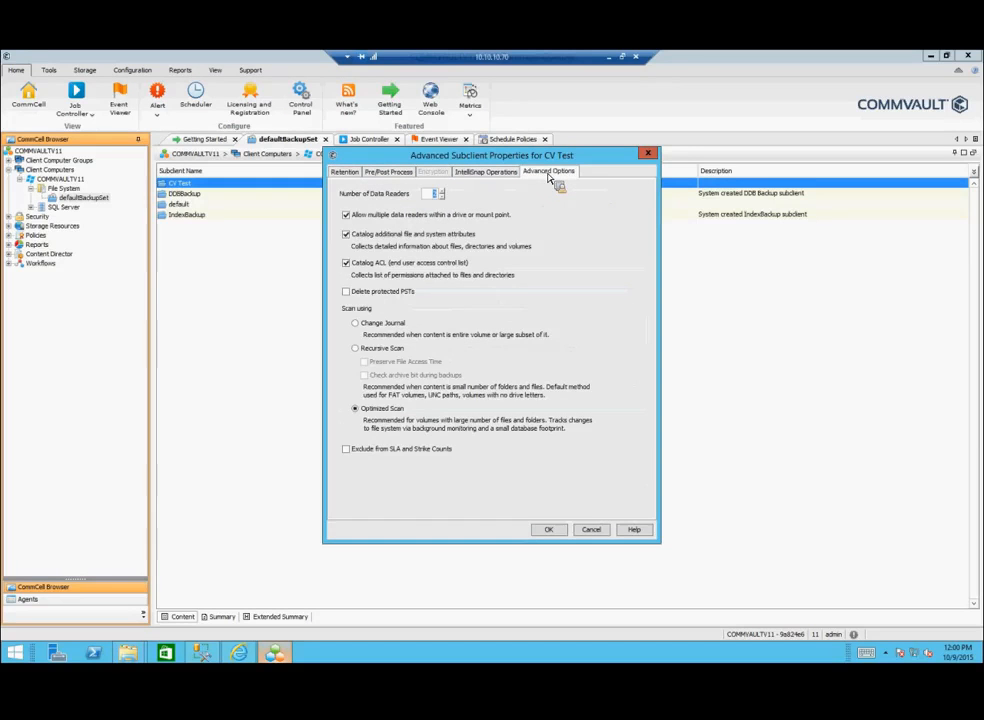
click(352, 173)
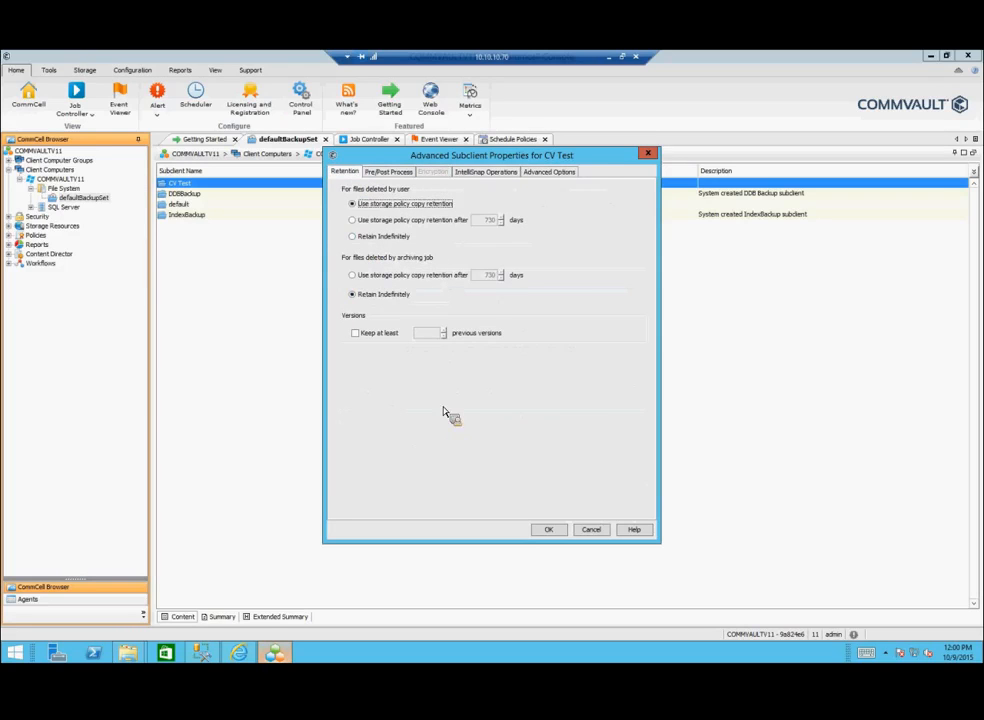
Step: Check CV Test's Advanced Options scan settings, then close both subclient property dialogs
click(553, 174)
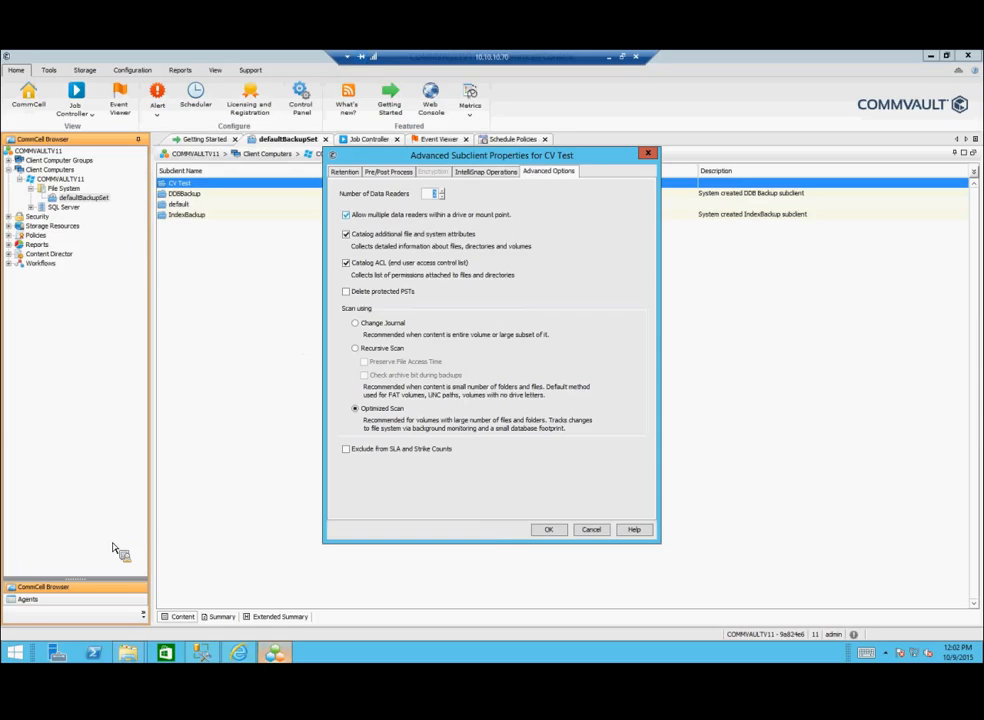
click(548, 529)
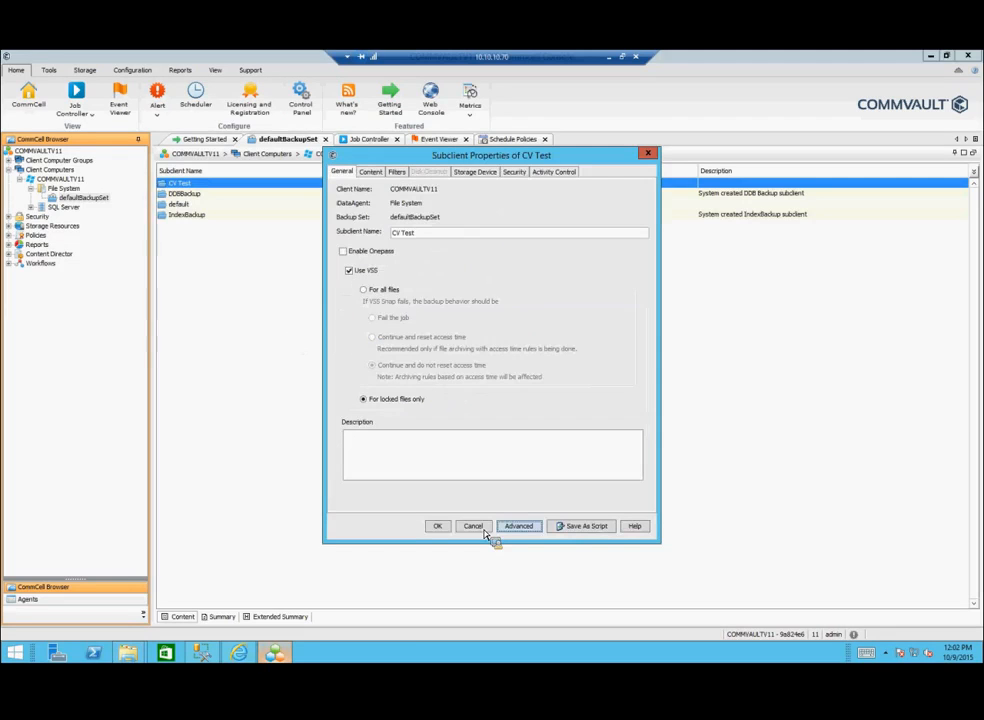
click(487, 529)
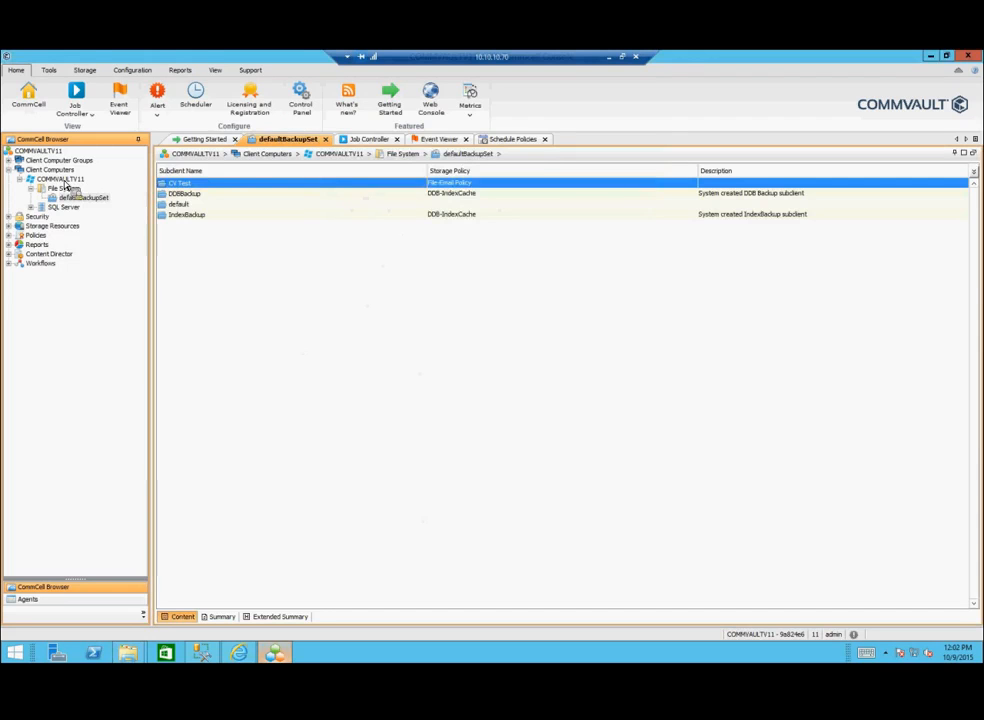
Step: Turn on Encrypt Data with BlowFish in COMMVAULTV11's advanced client properties, review other tabs, and save
right_click(74, 179)
click(92, 224)
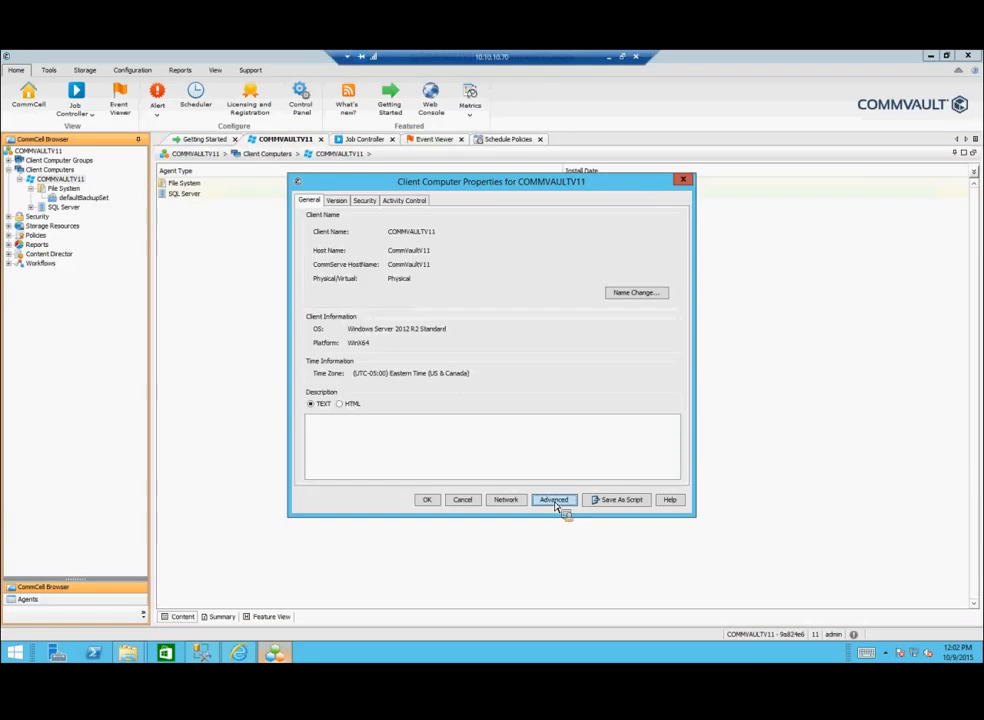
click(555, 502)
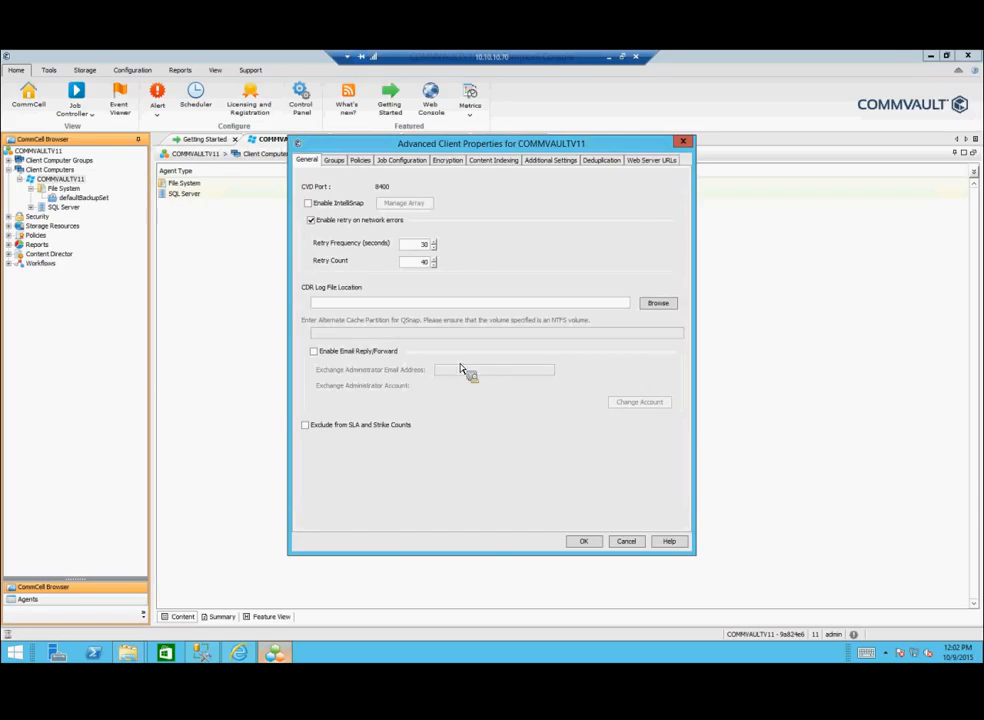
click(447, 160)
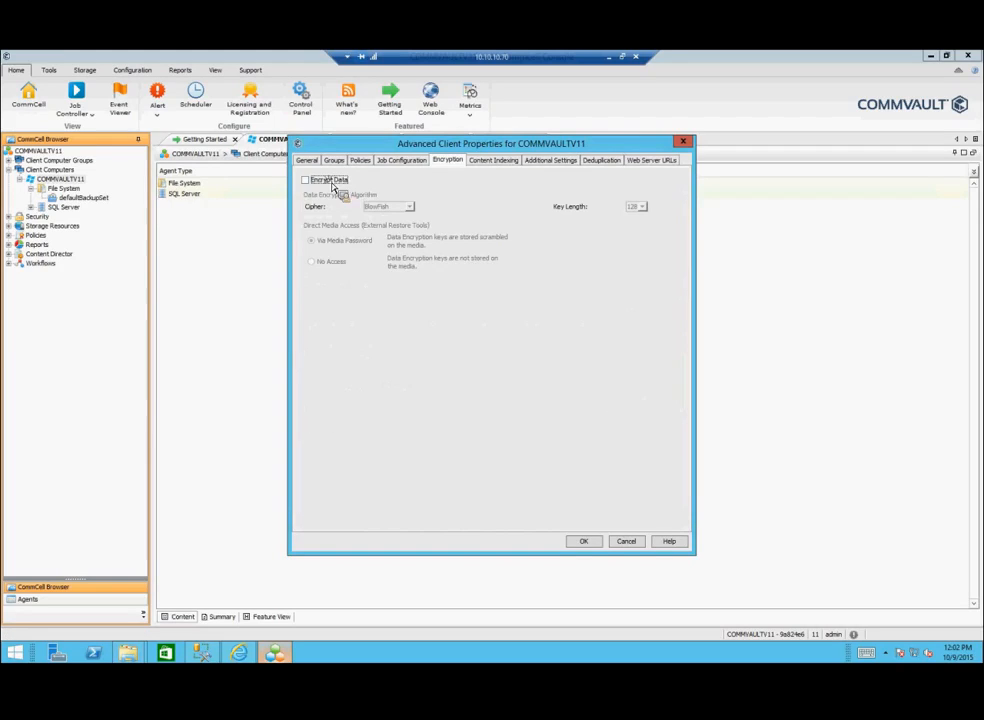
click(305, 180)
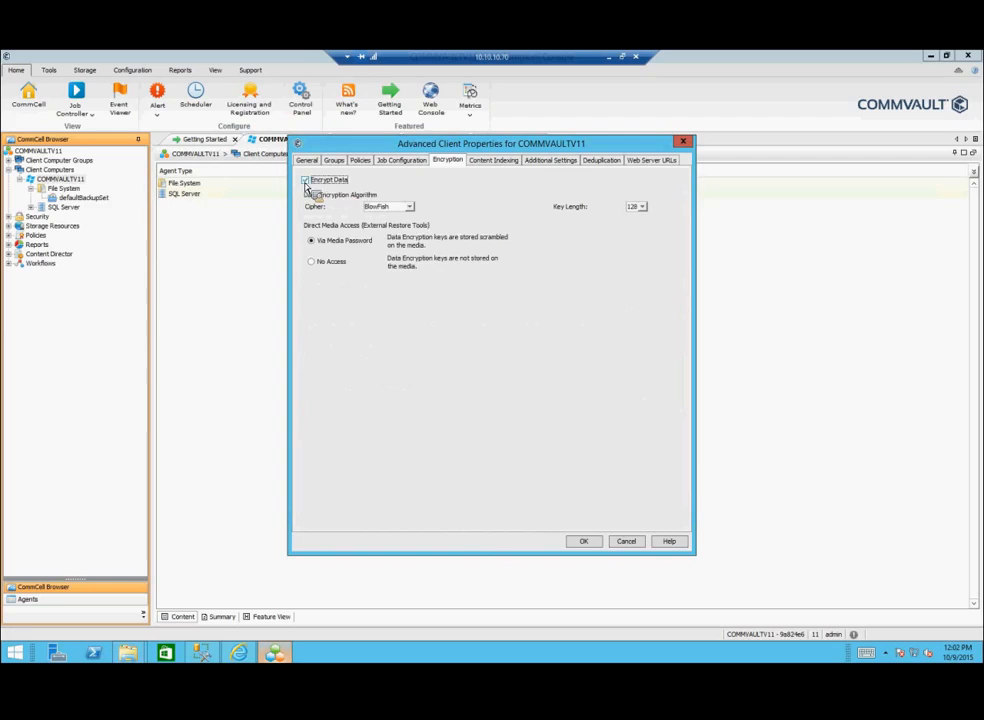
click(409, 207)
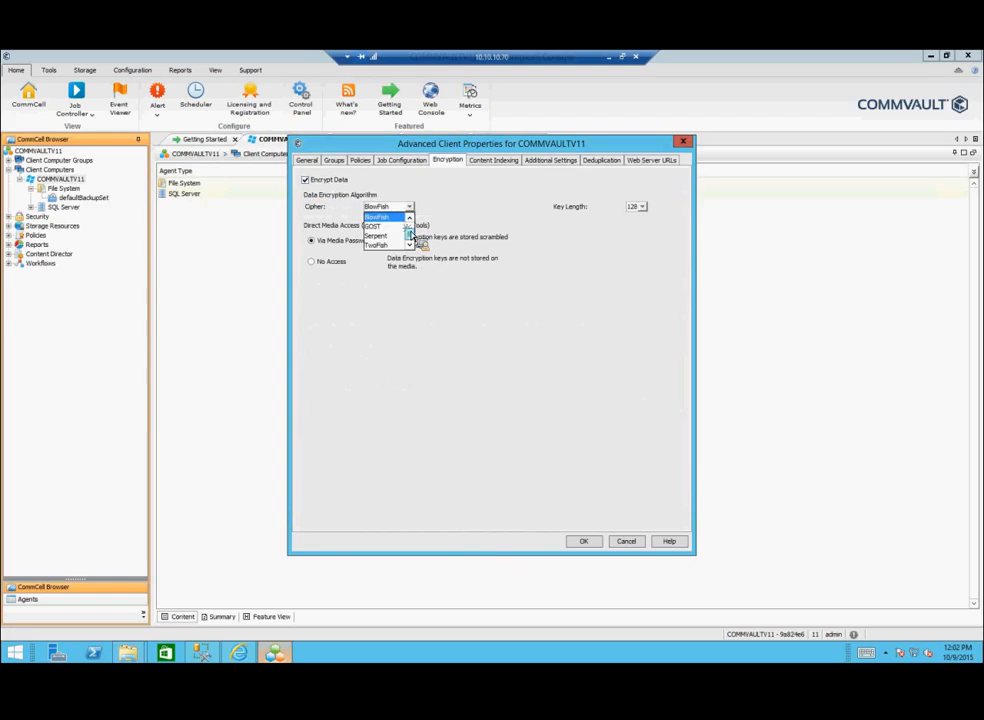
scroll(409, 233, up, 1)
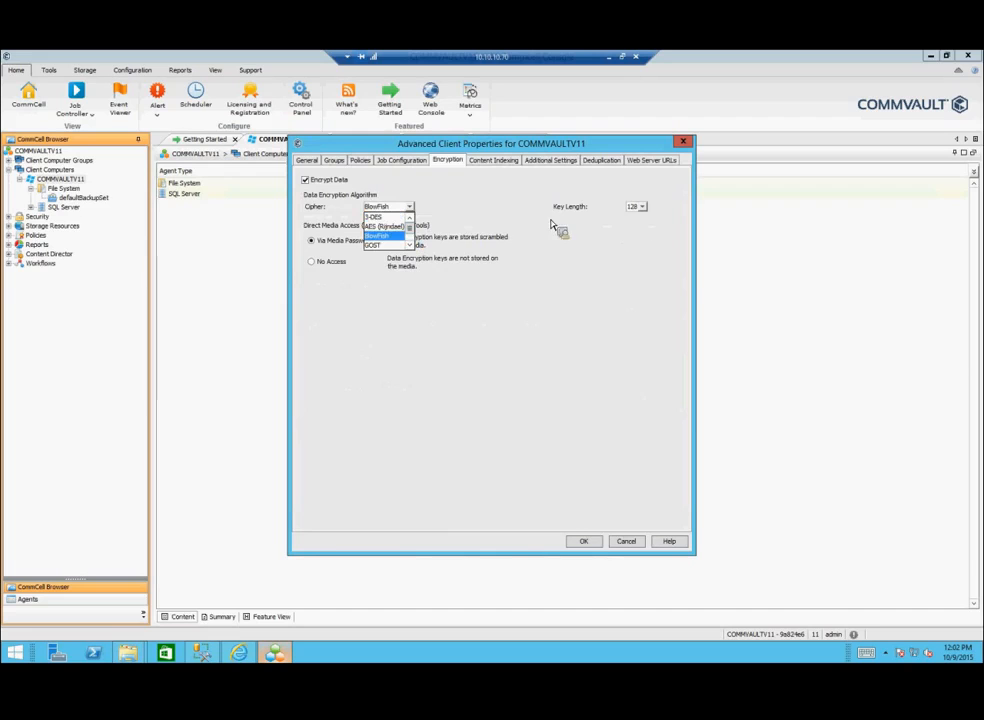
click(551, 161)
click(551, 161)
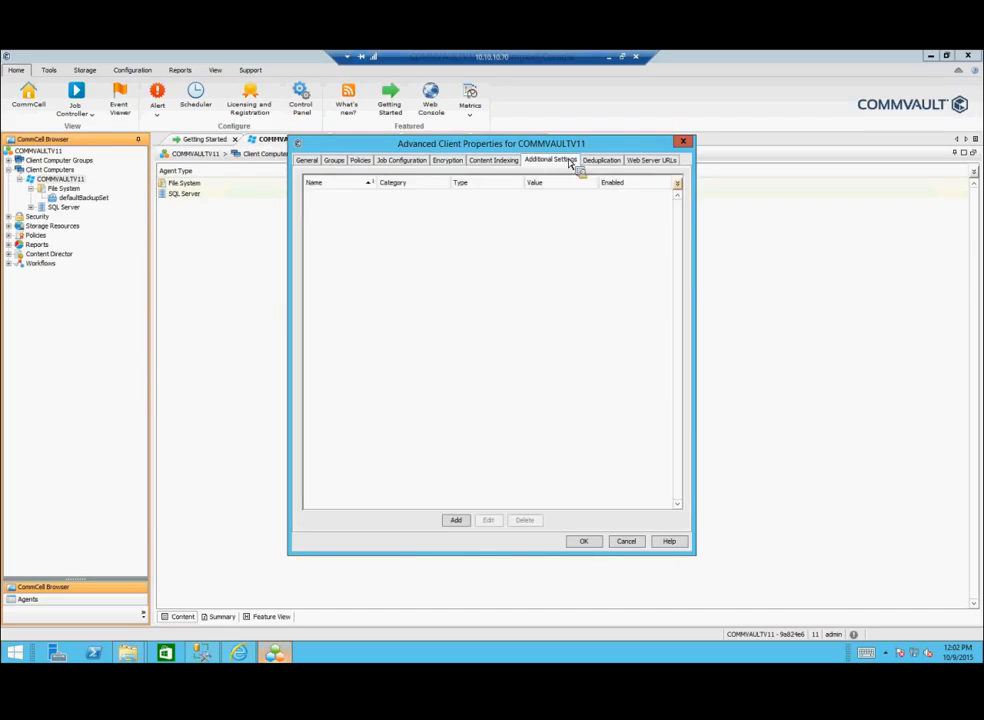
click(655, 162)
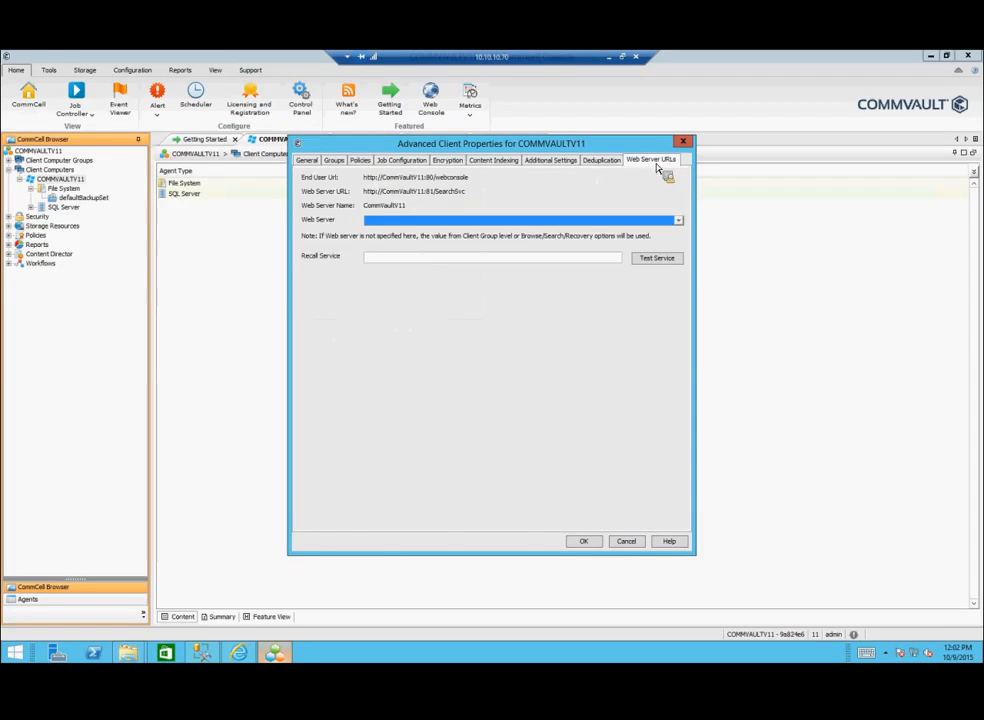
click(584, 541)
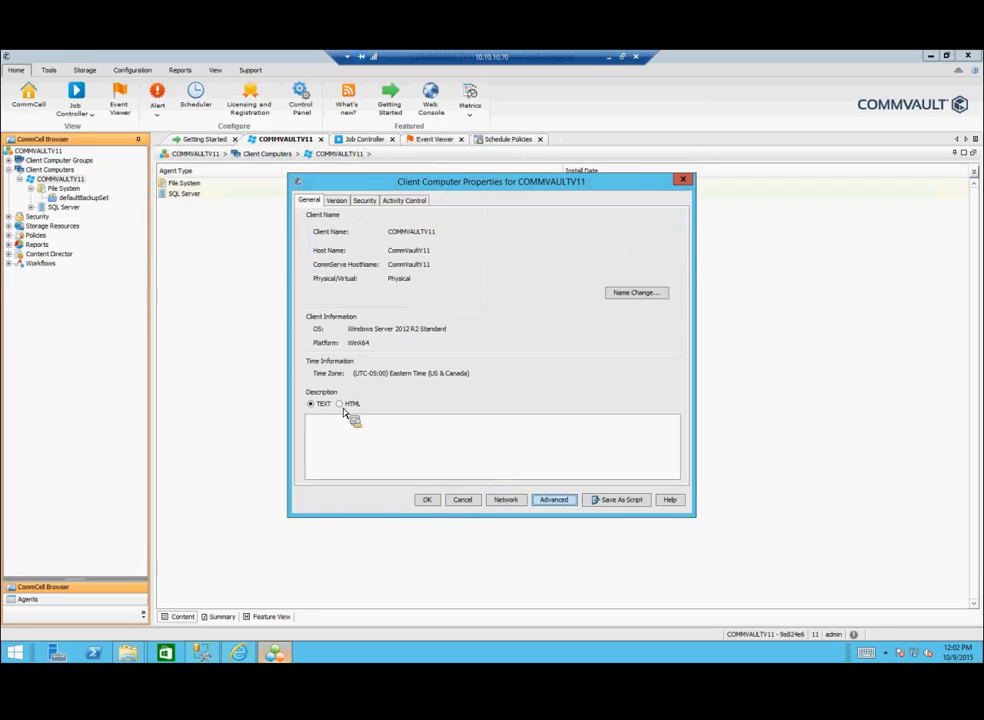
Step: Toggle the description format to HTML and back, then review the Version, Security and Activity Control tabs
click(341, 405)
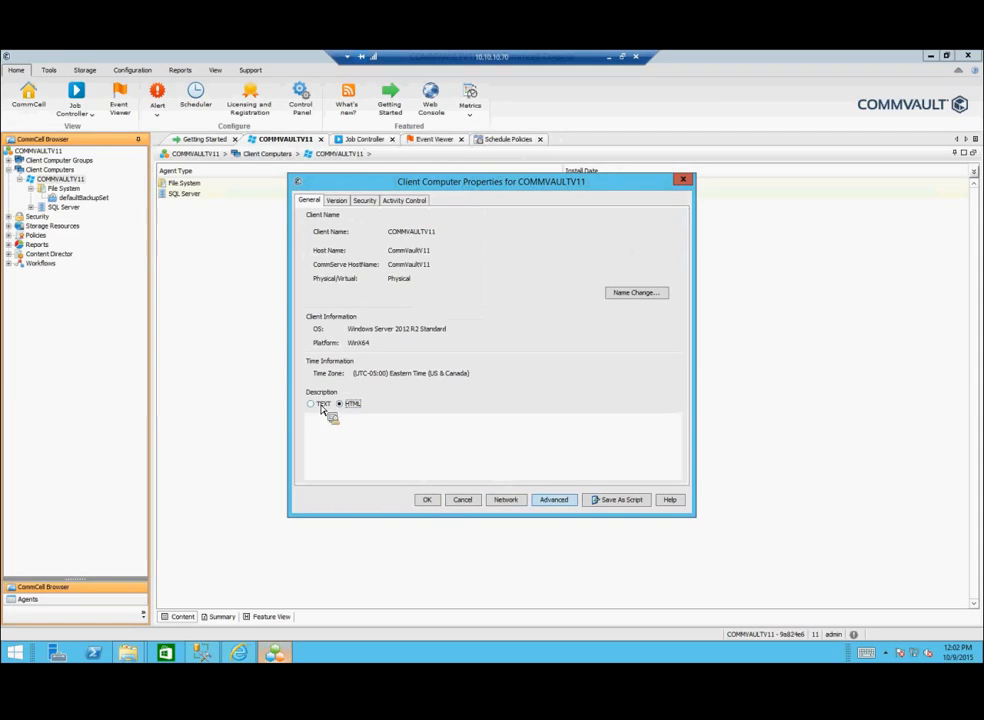
click(312, 405)
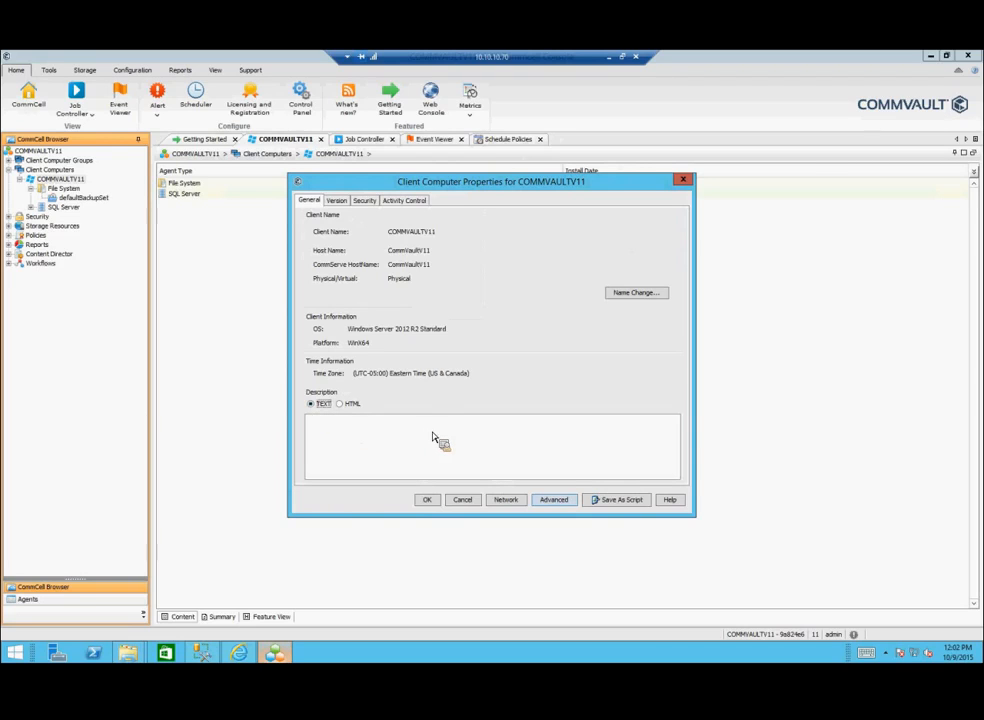
click(336, 200)
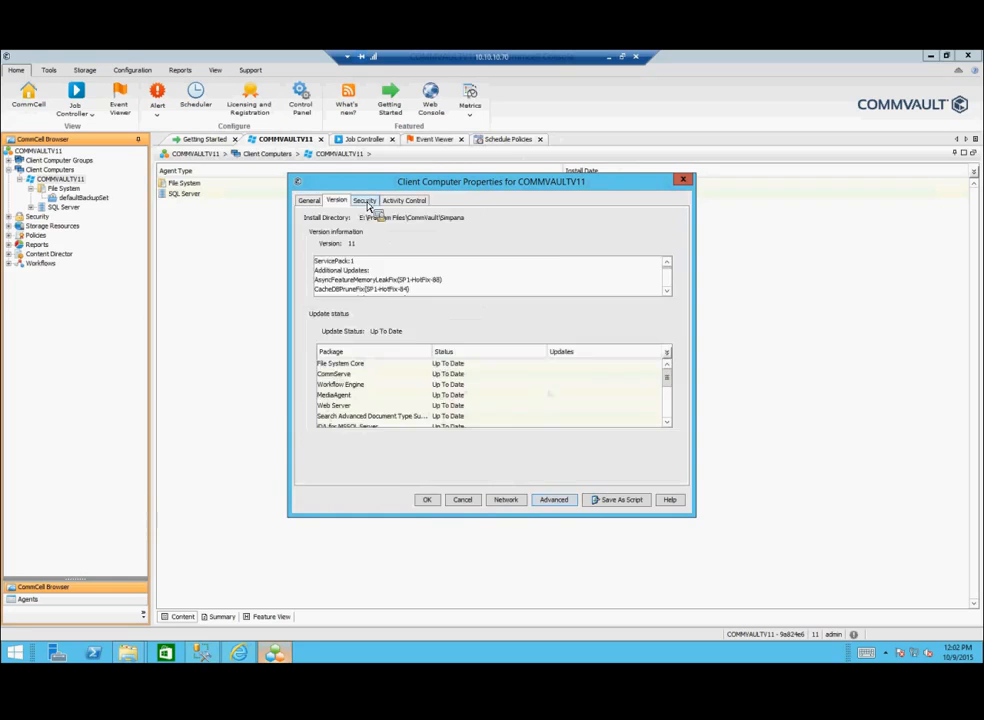
click(366, 201)
click(404, 201)
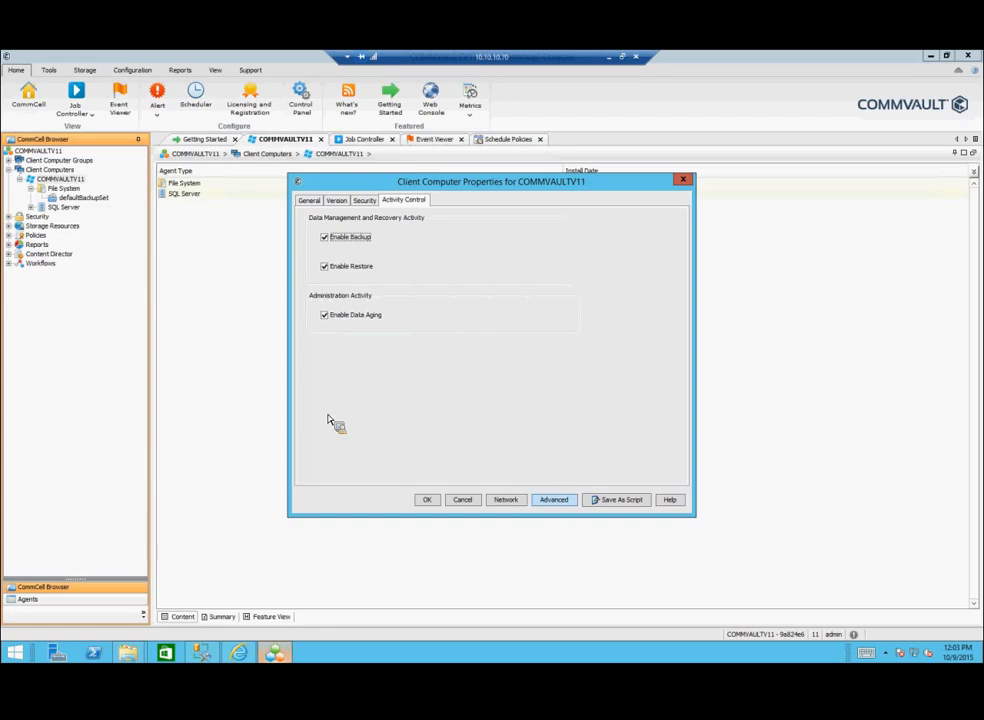
Step: Toggle data aging off and back on, return to General, and close the client properties
click(331, 324)
click(326, 316)
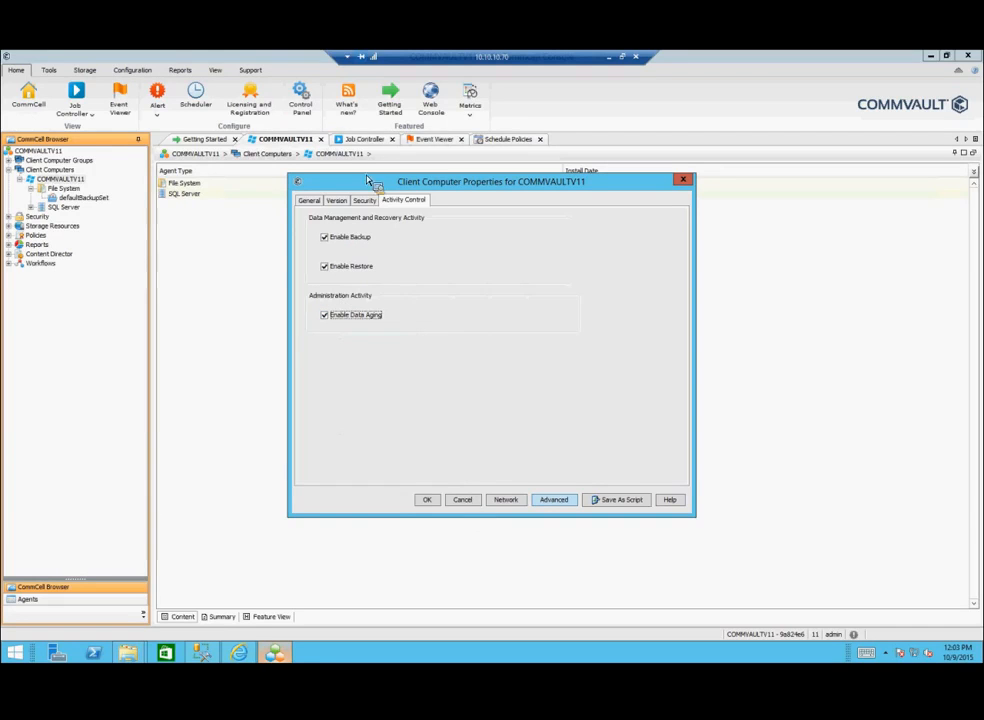
click(315, 202)
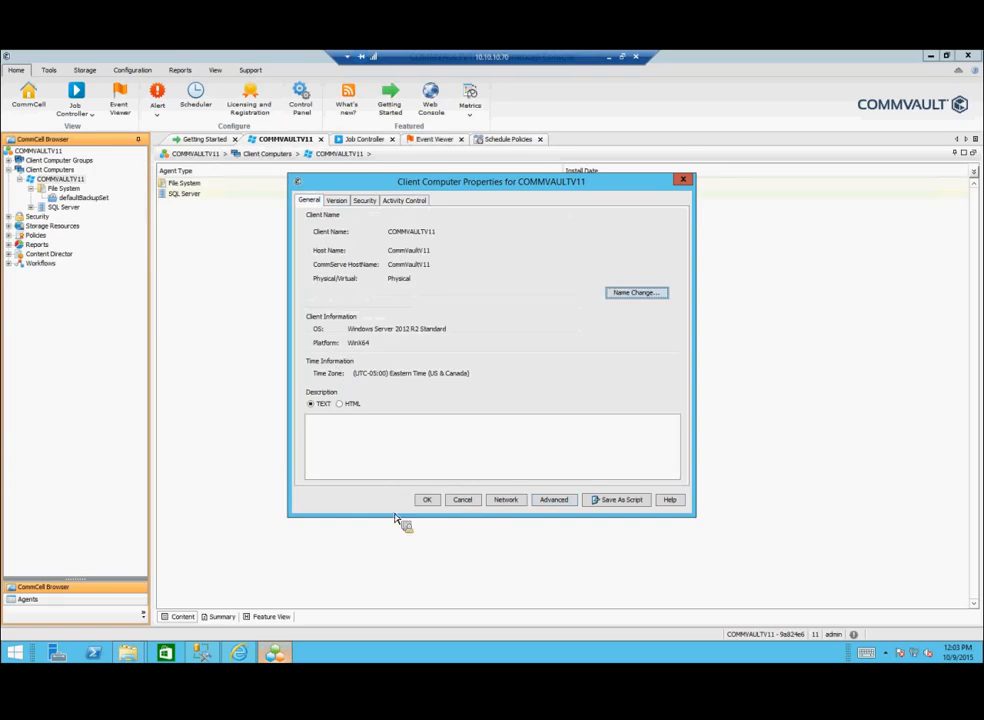
click(436, 505)
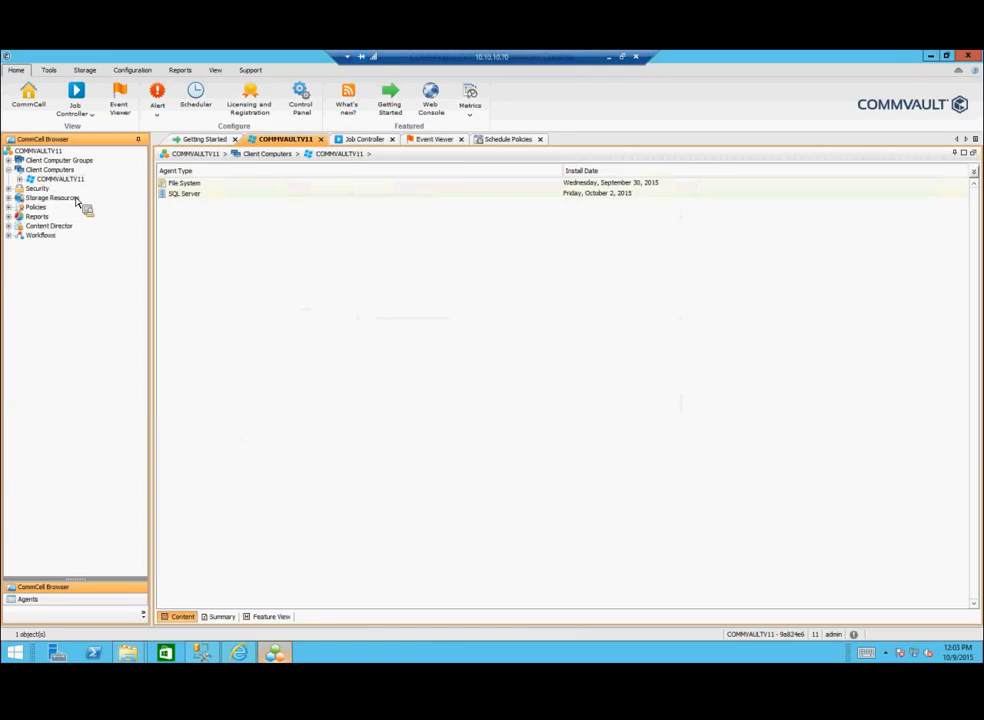
Step: Expand Storage Resources and File System to defaultBackupSet and open CV Test's advanced subclient settings
click(30, 197)
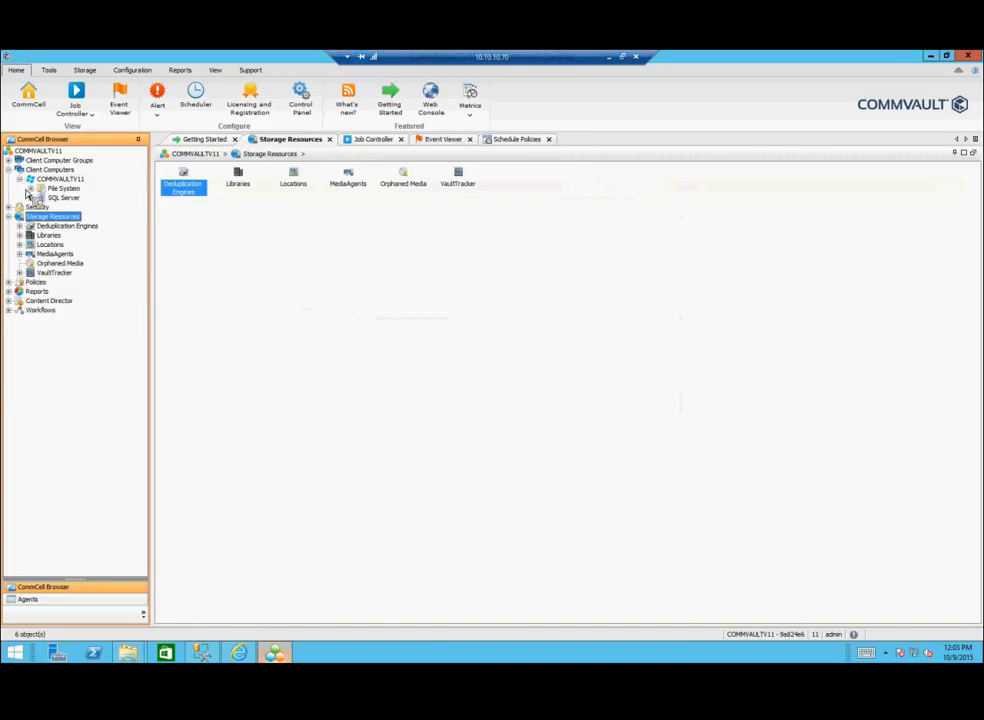
drag(27, 194, 406, 200)
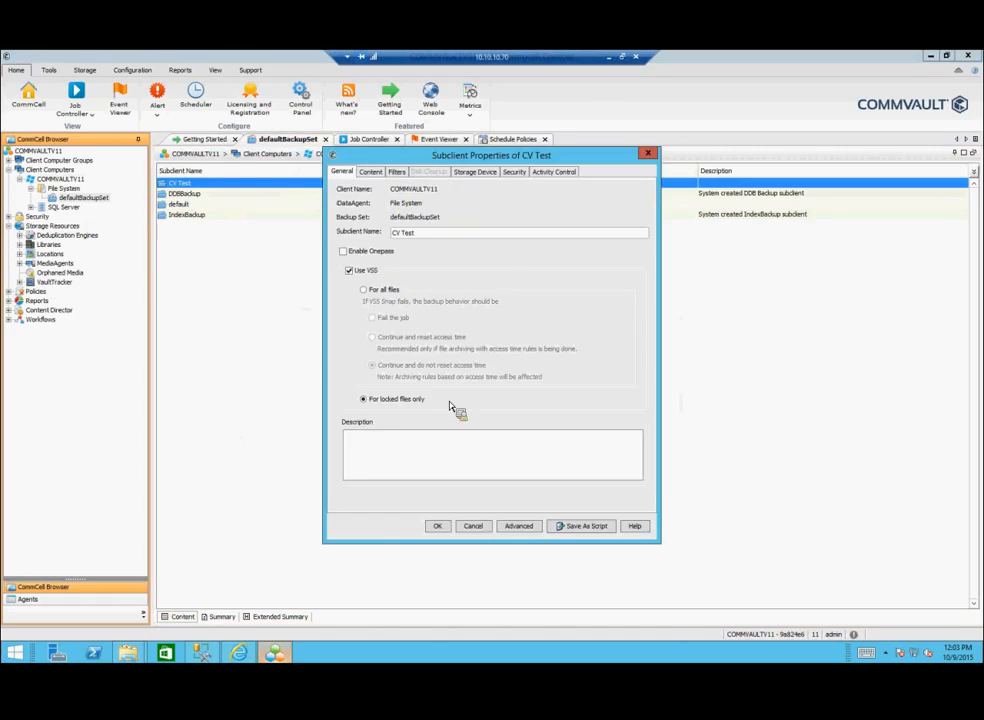
click(518, 525)
Step: Confirm CV Test's encryption is Network and Media (Agent Side), close both dialogs, and collapse COMMVAULTV11
click(434, 172)
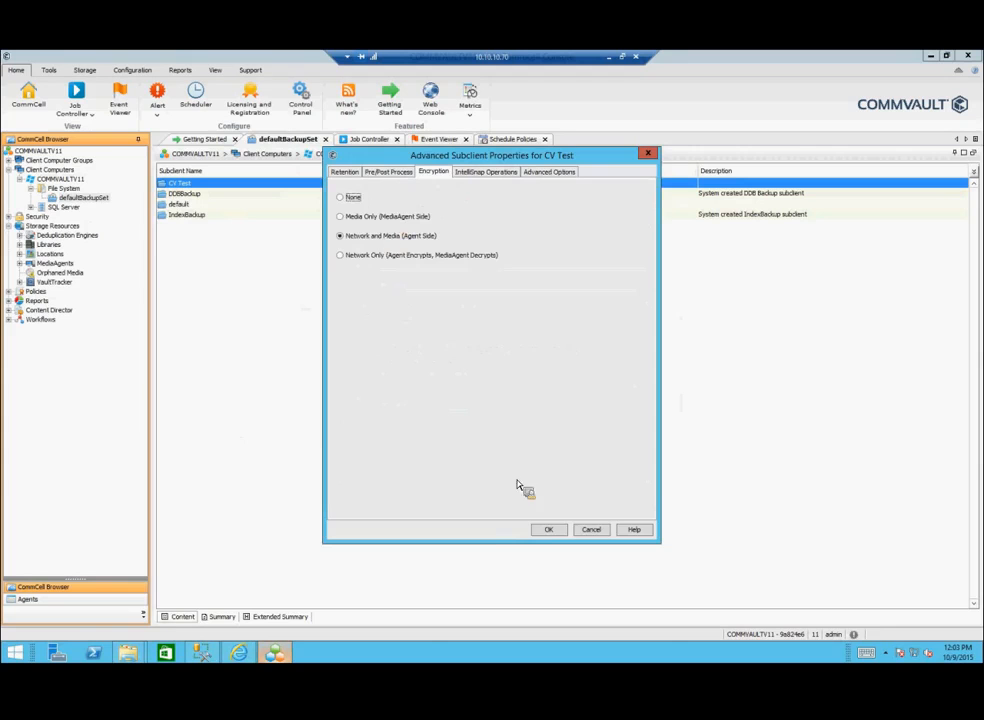
click(597, 536)
click(476, 529)
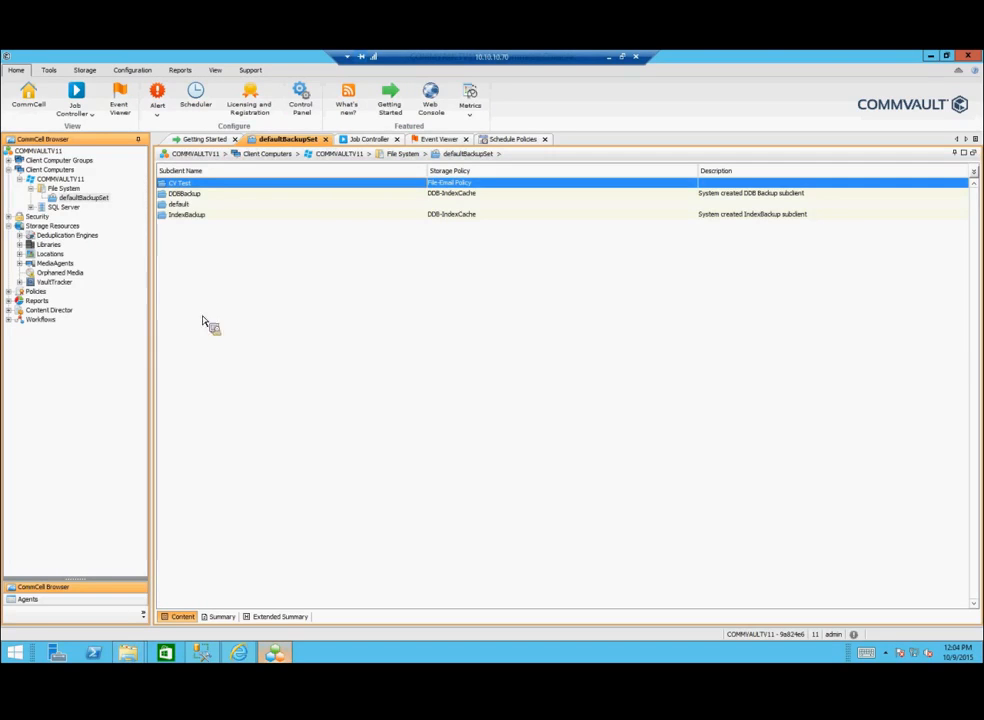
click(20, 178)
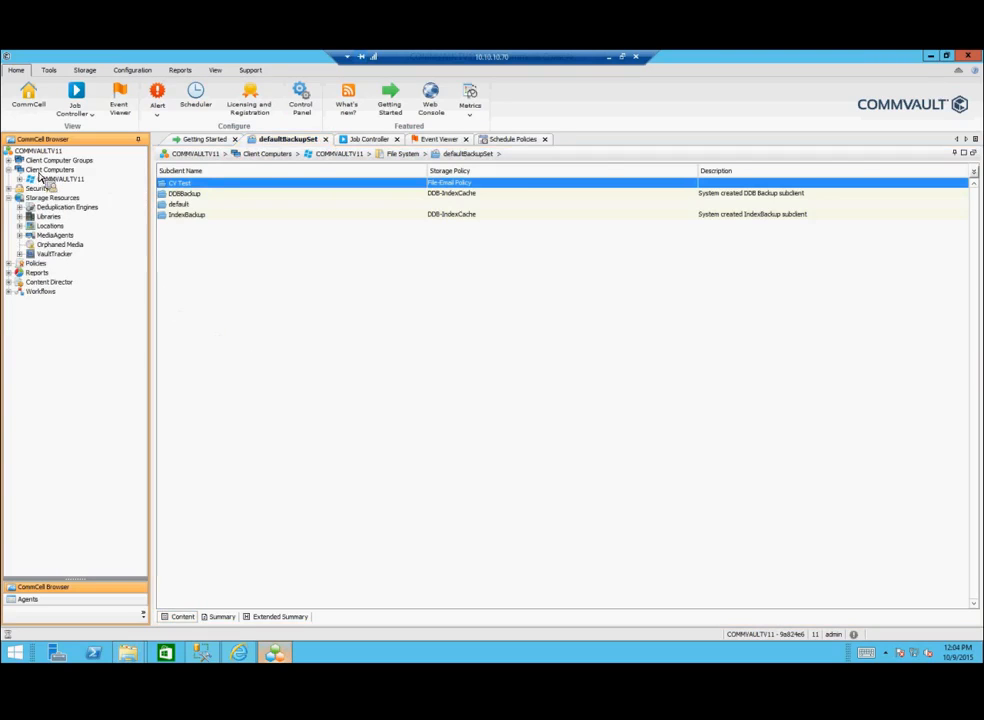
Step: Show the New Client options for Client Computers, including the Clustered Server types
right_click(42, 172)
mouse_move(180, 177)
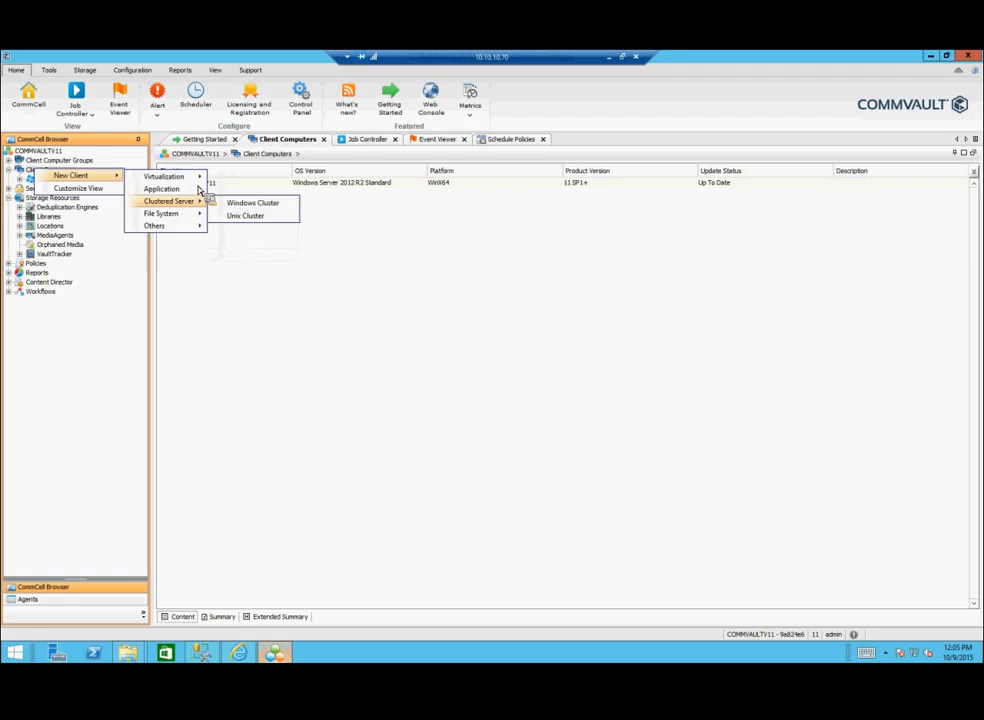
Step: Start a SharePoint Farm client, check the SharePoint Version list, then view the primary member server choices
click(264, 268)
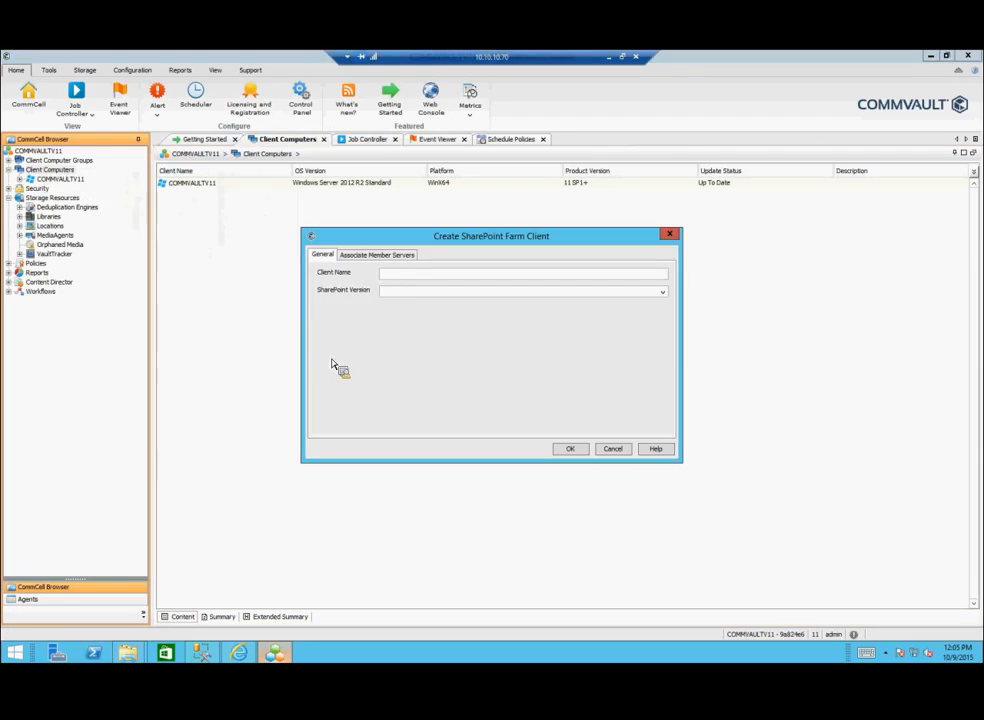
click(406, 291)
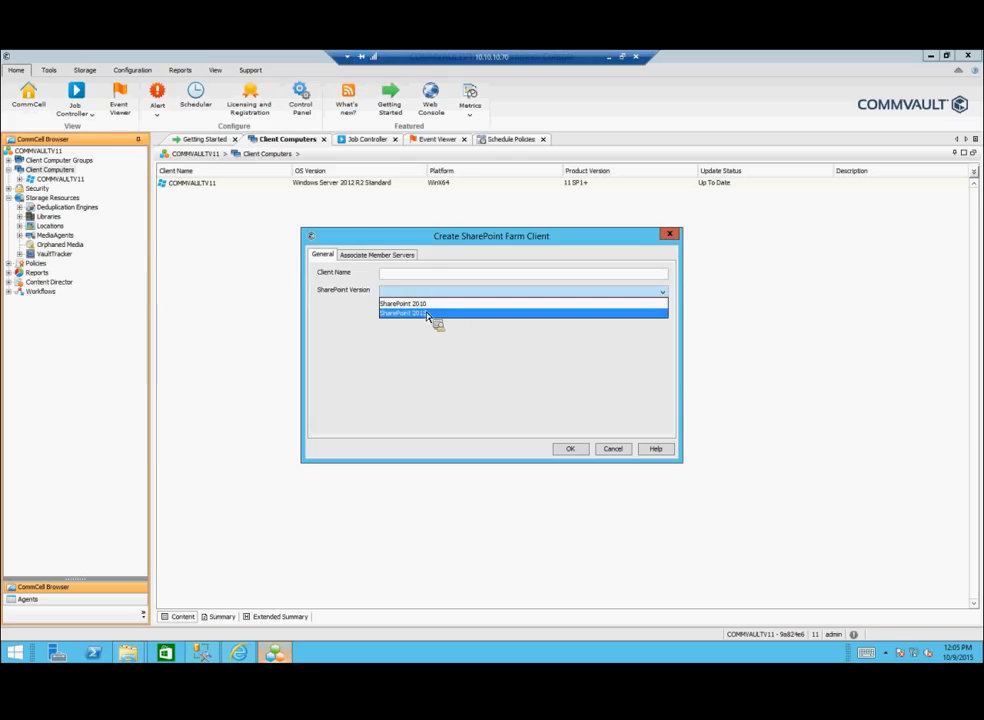
click(358, 272)
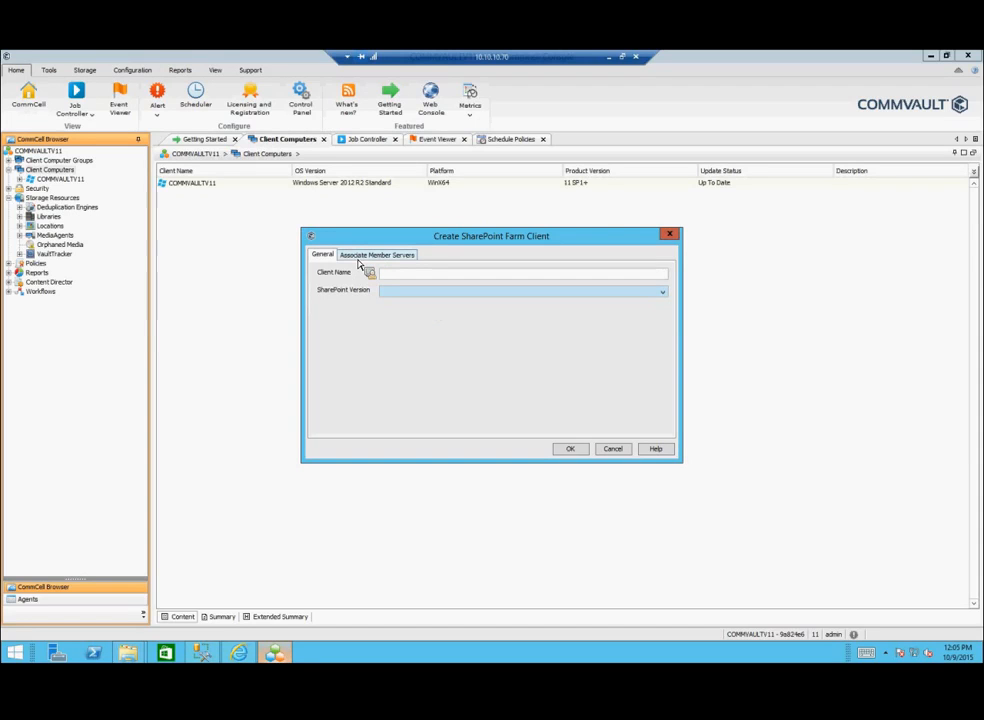
click(358, 263)
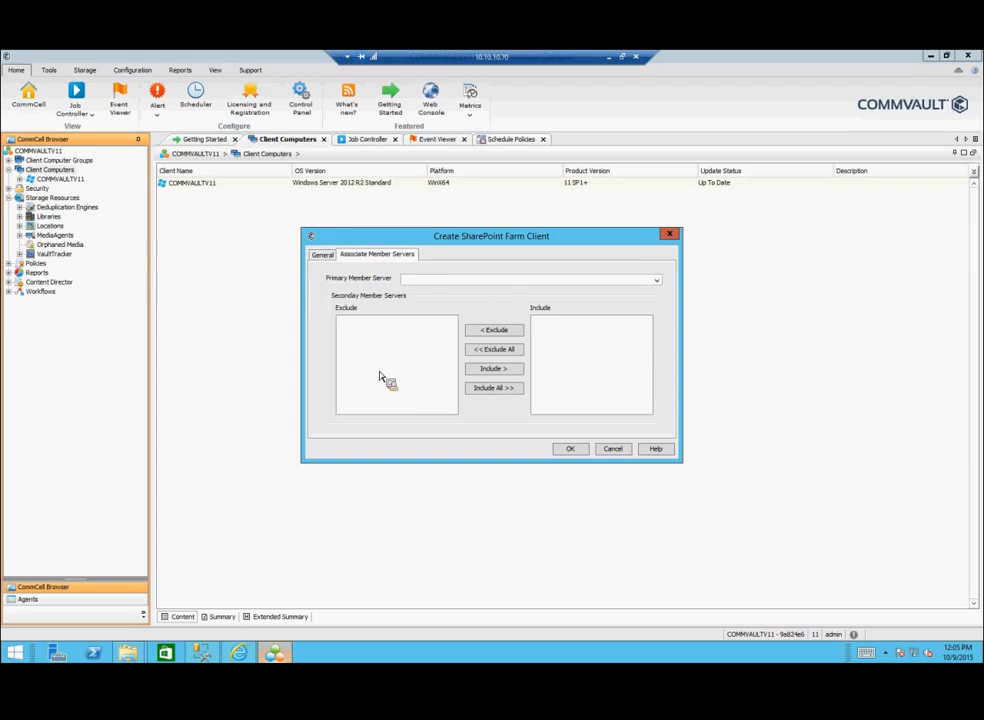
click(418, 280)
Step: Cancel the SharePoint farm client and open the Security > Roles list
click(604, 451)
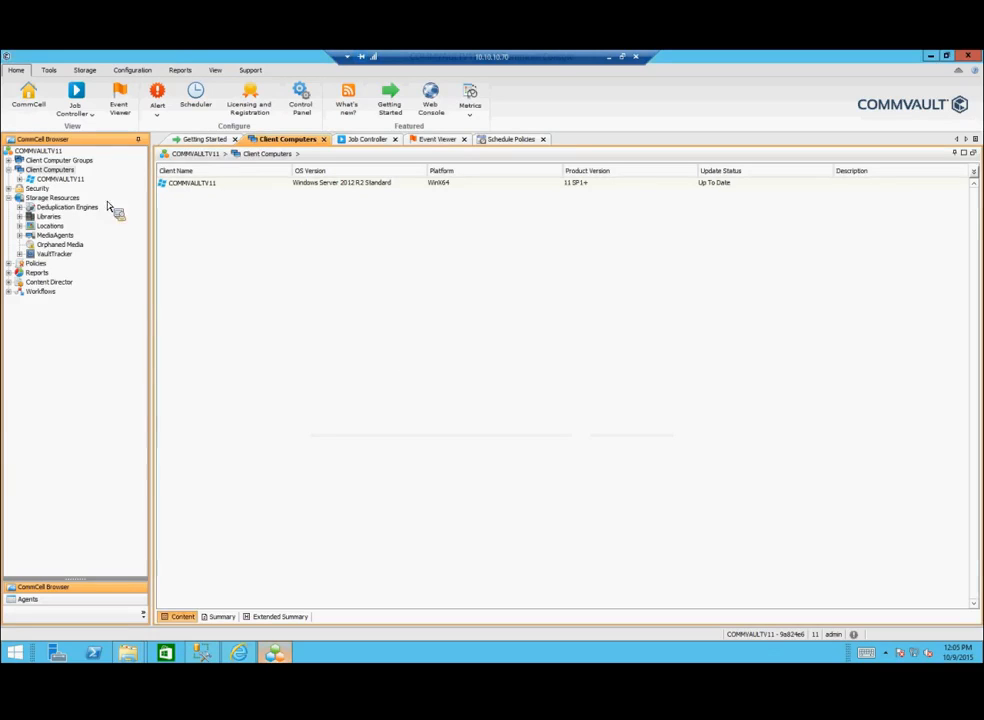
click(20, 168)
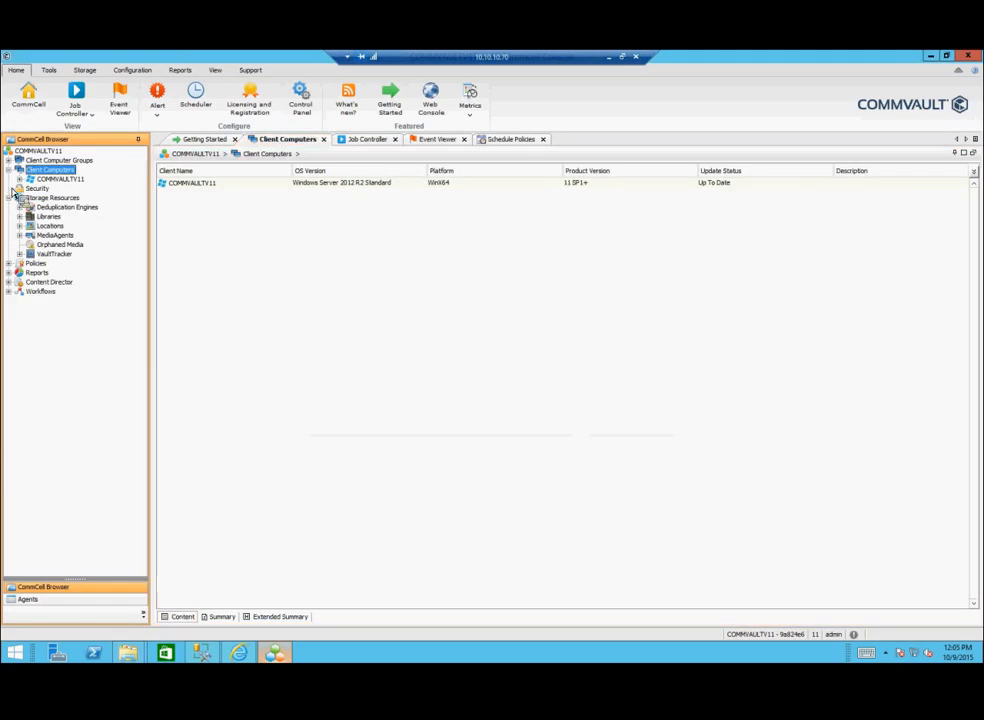
click(9, 188)
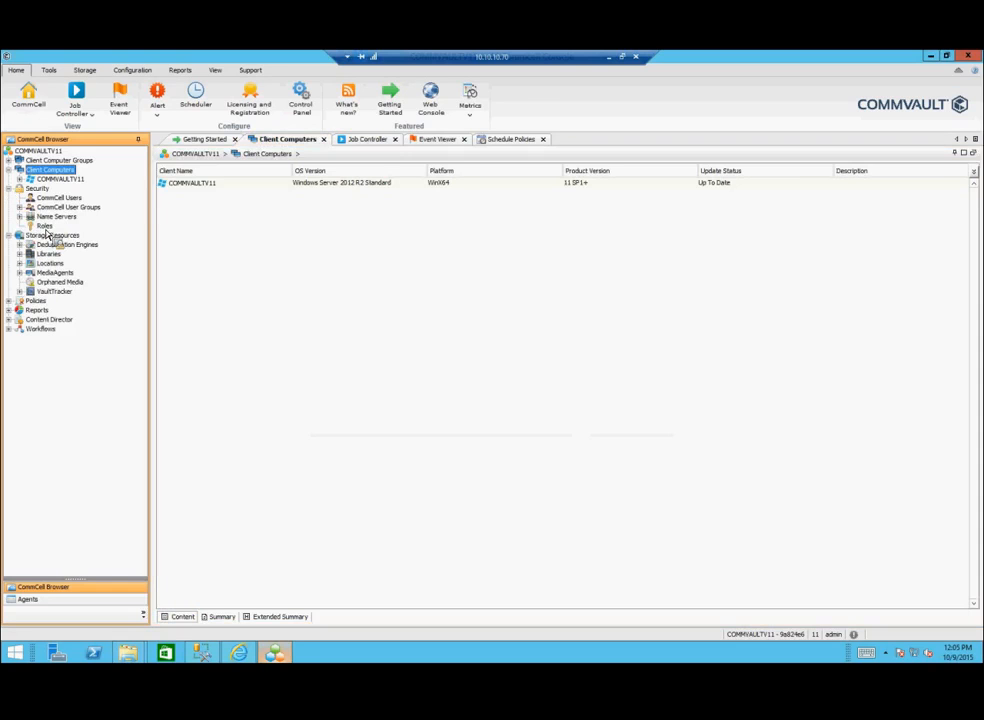
click(45, 227)
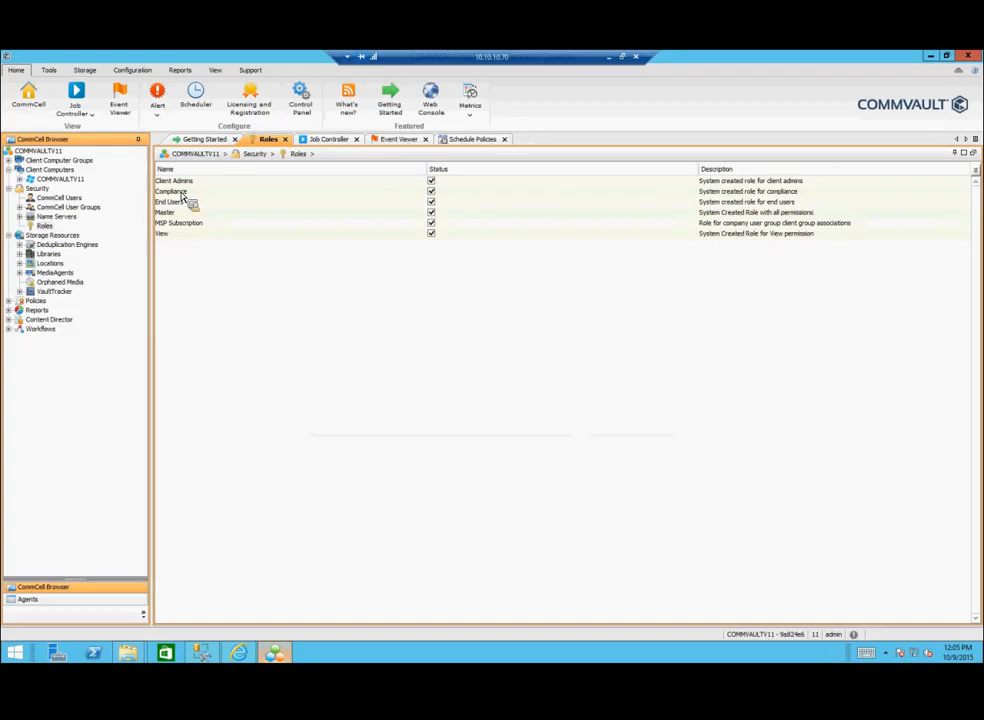
Step: Select the MSP Subscription role, then move on to the Storage Resources deduplication overview
drag(183, 198, 63, 216)
drag(170, 243, 176, 228)
click(178, 226)
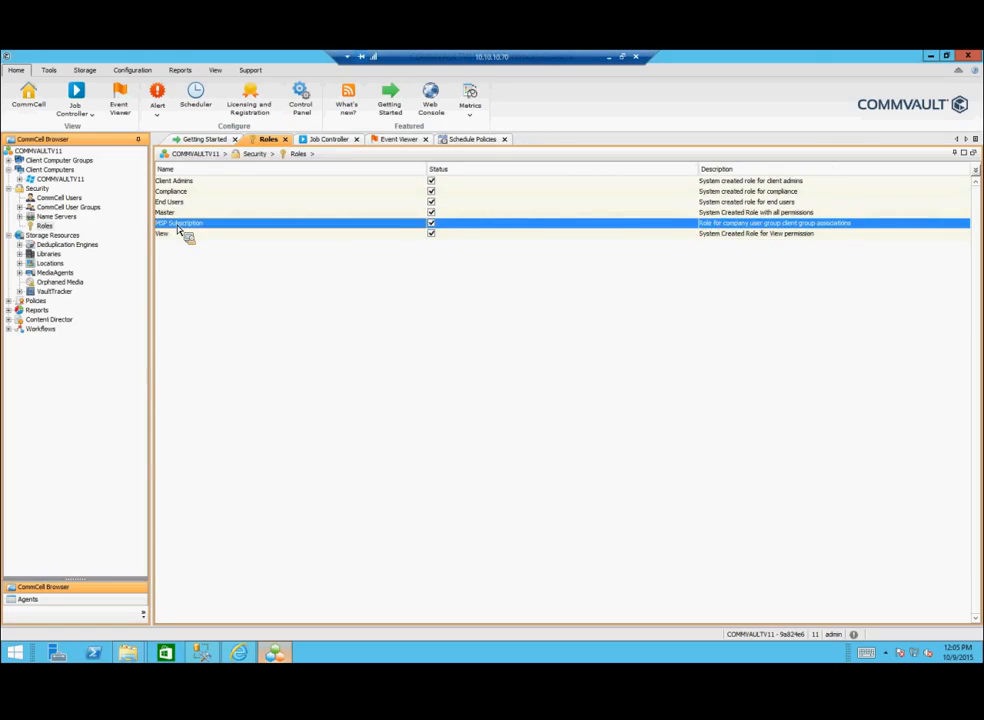
drag(178, 228, 52, 234)
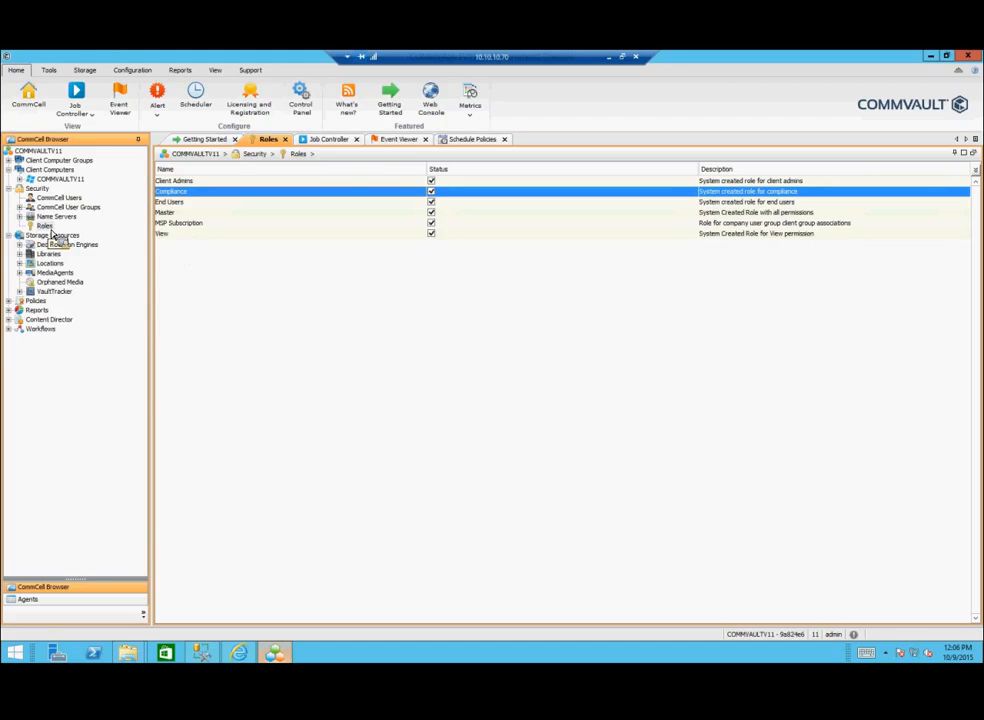
mouse_move(52, 234)
mouse_down()
mouse_move(18, 277)
mouse_move(22, 262)
mouse_move(60, 244)
mouse_move(74, 255)
mouse_move(61, 244)
mouse_up()
Step: Dismiss the Deduplication Engines actions menu and expand Libraries to list cloud and CommServe DiskLib
right_click(82, 247)
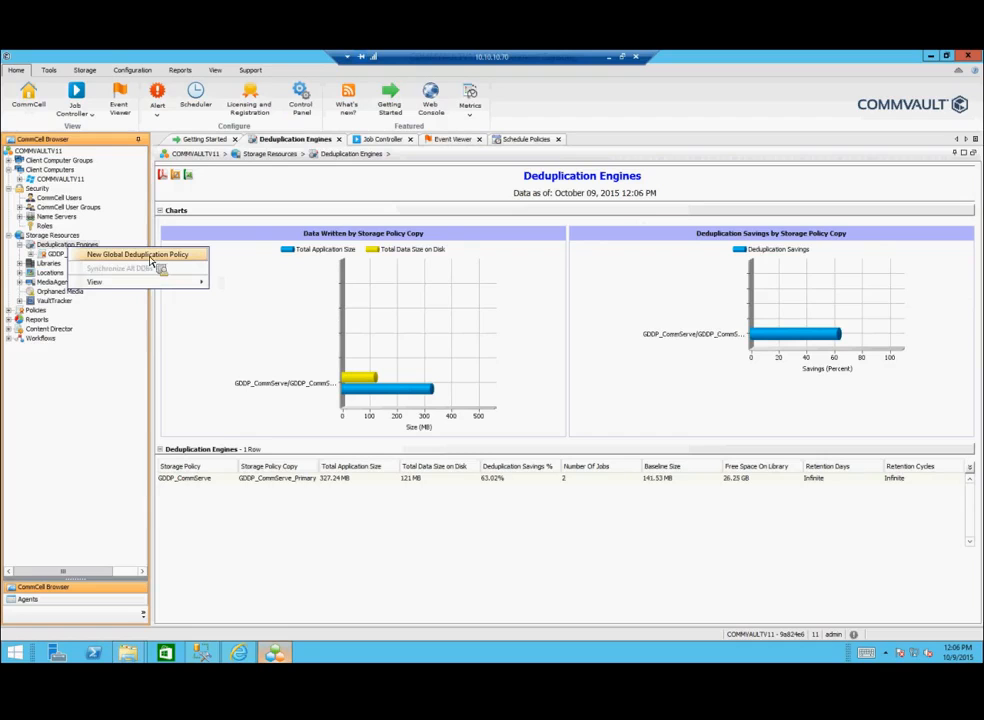
click(66, 295)
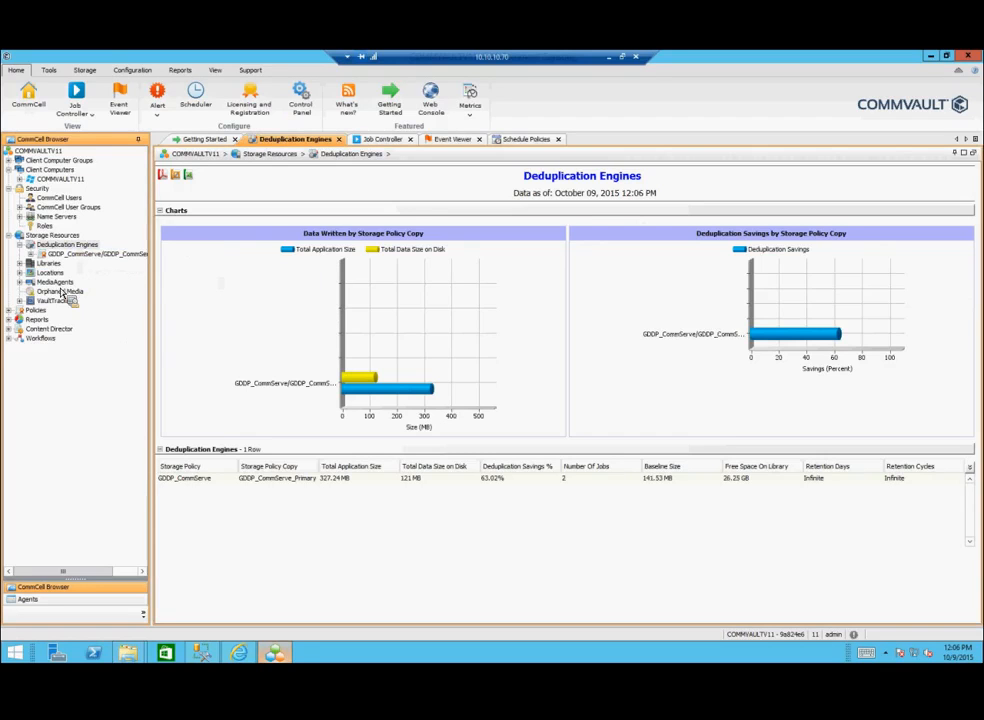
click(20, 264)
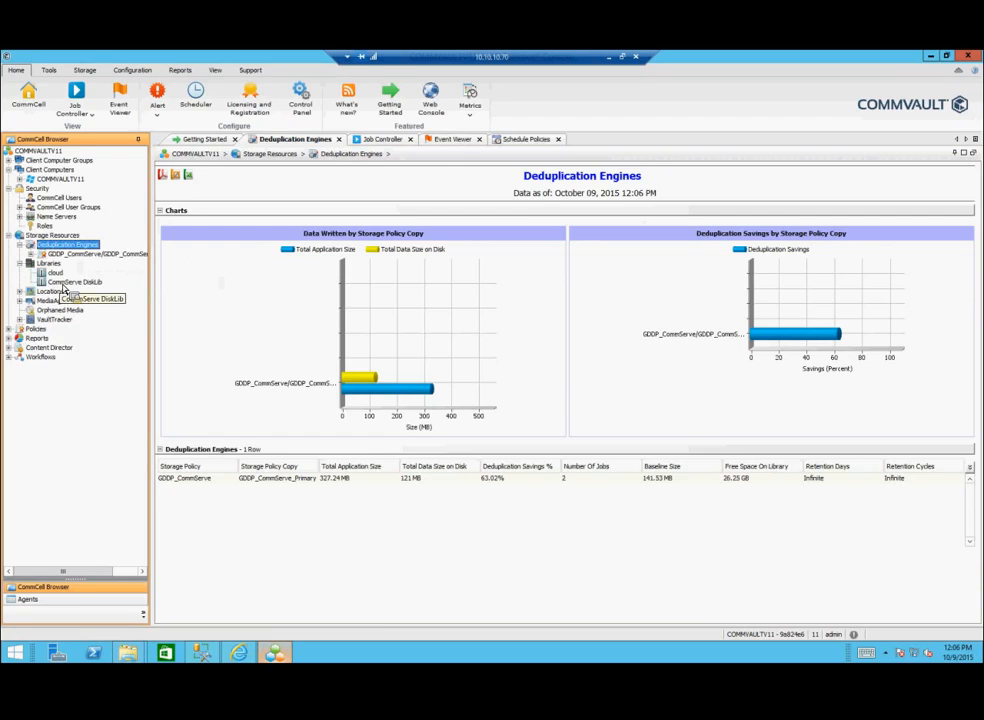
Step: Review the Master role's permissions, close it unchanged, and list the CommCell User Groups
click(44, 227)
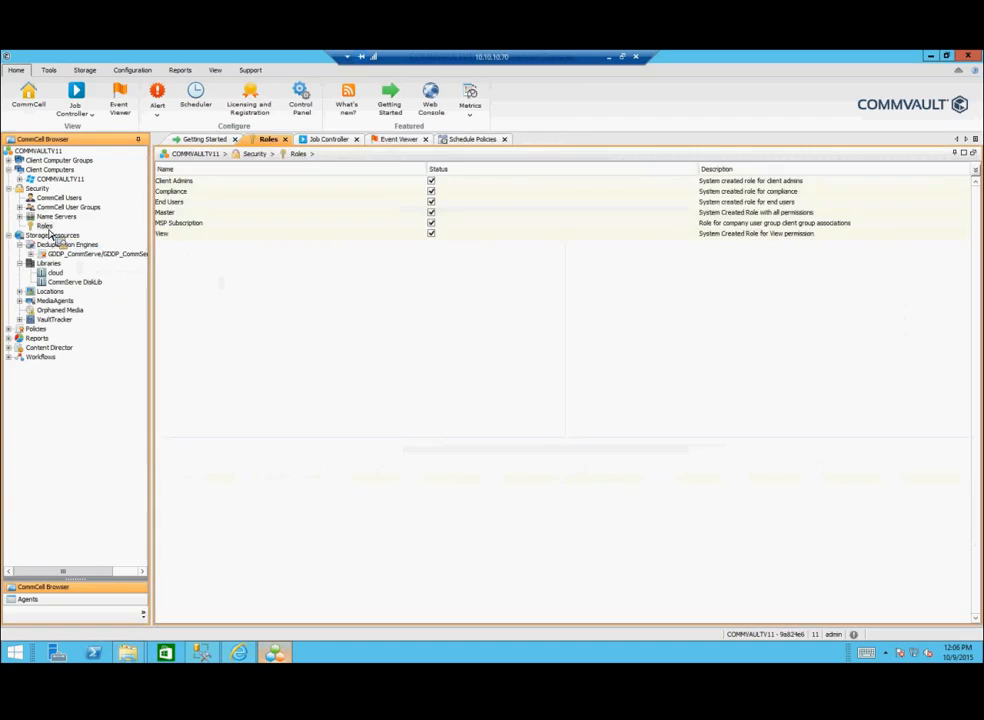
click(183, 213)
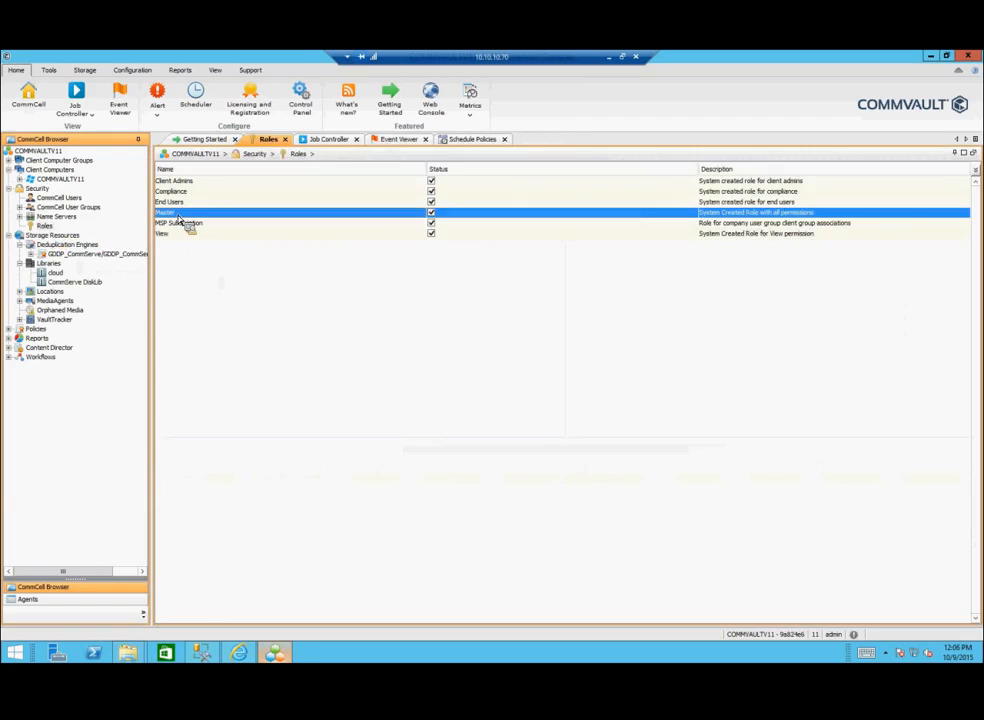
double_click(181, 214)
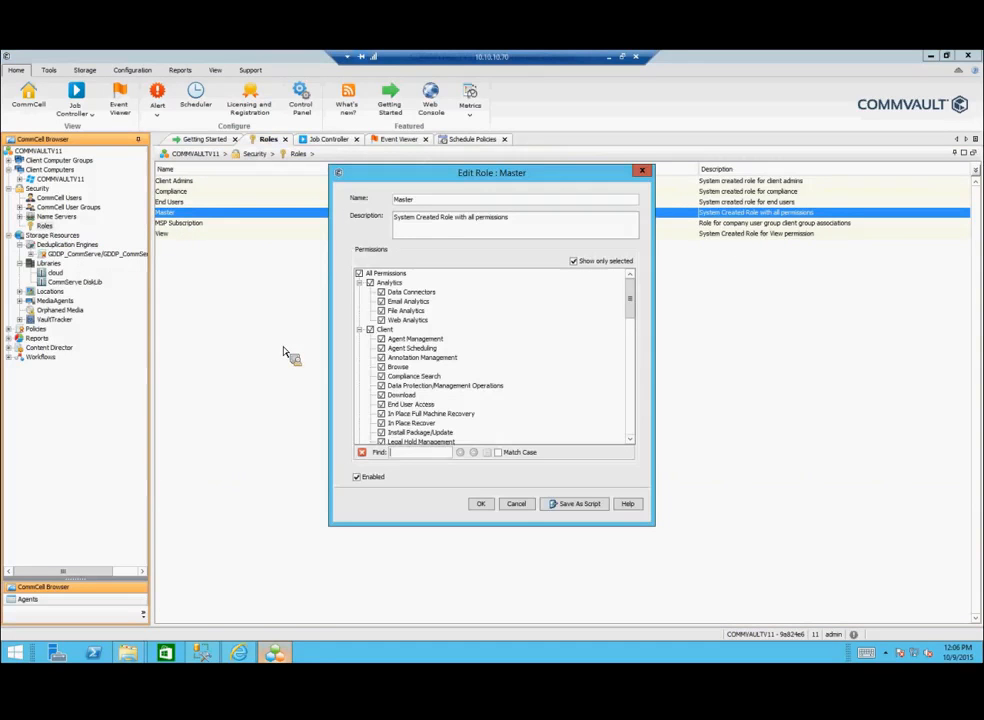
drag(500, 177, 432, 190)
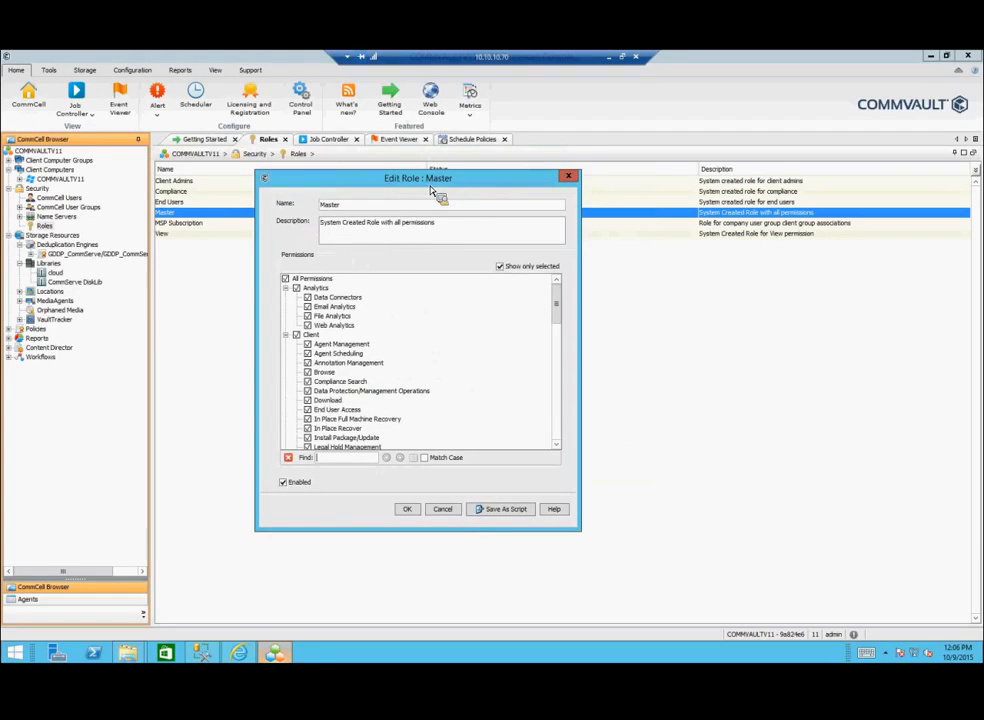
click(443, 510)
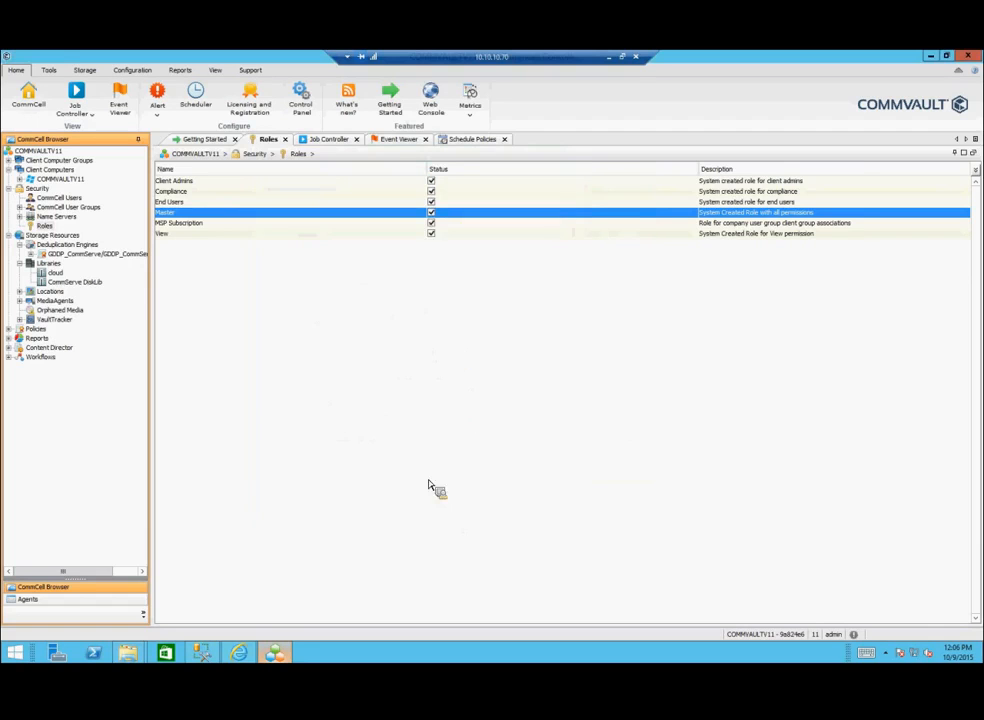
click(66, 207)
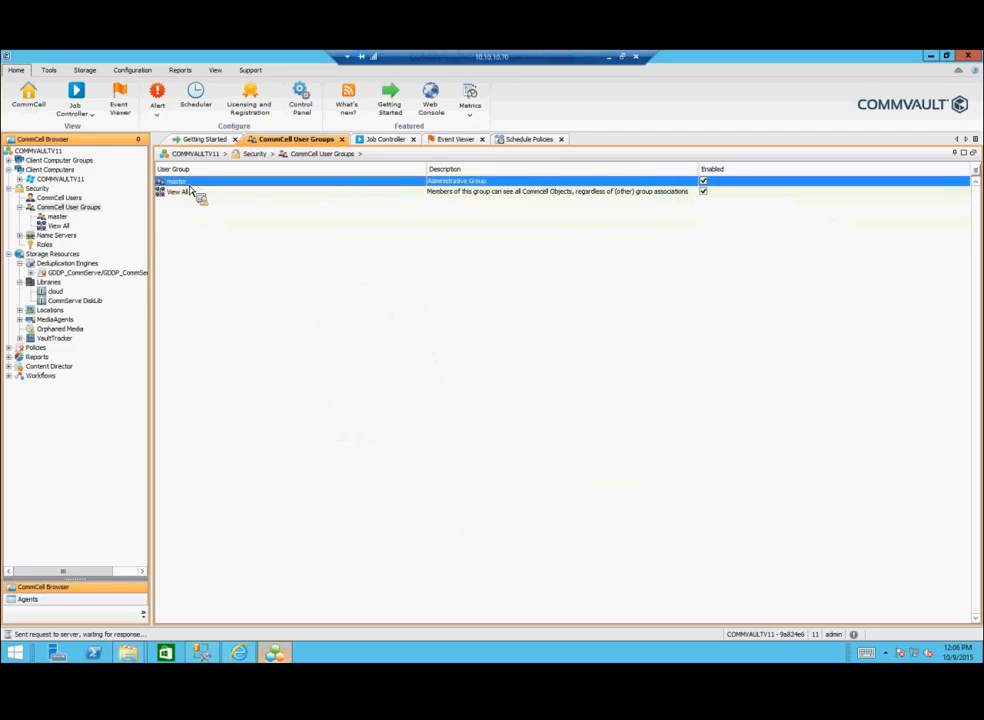
Step: Inspect the master group's members and assignable roles, then close Add Association and the properties unchanged
double_click(189, 183)
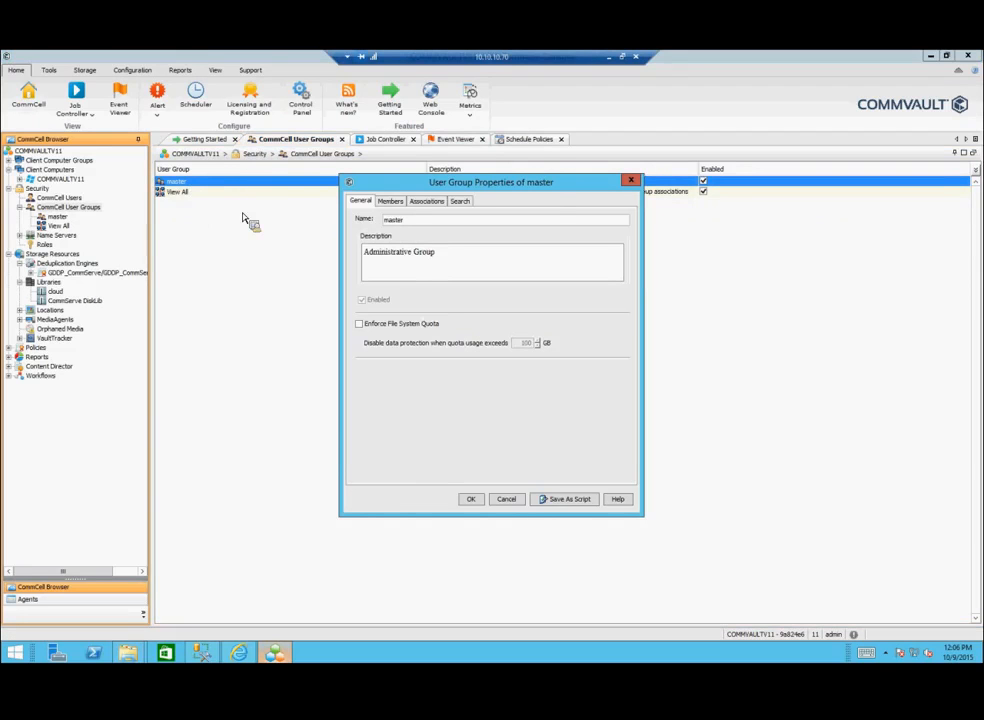
click(391, 202)
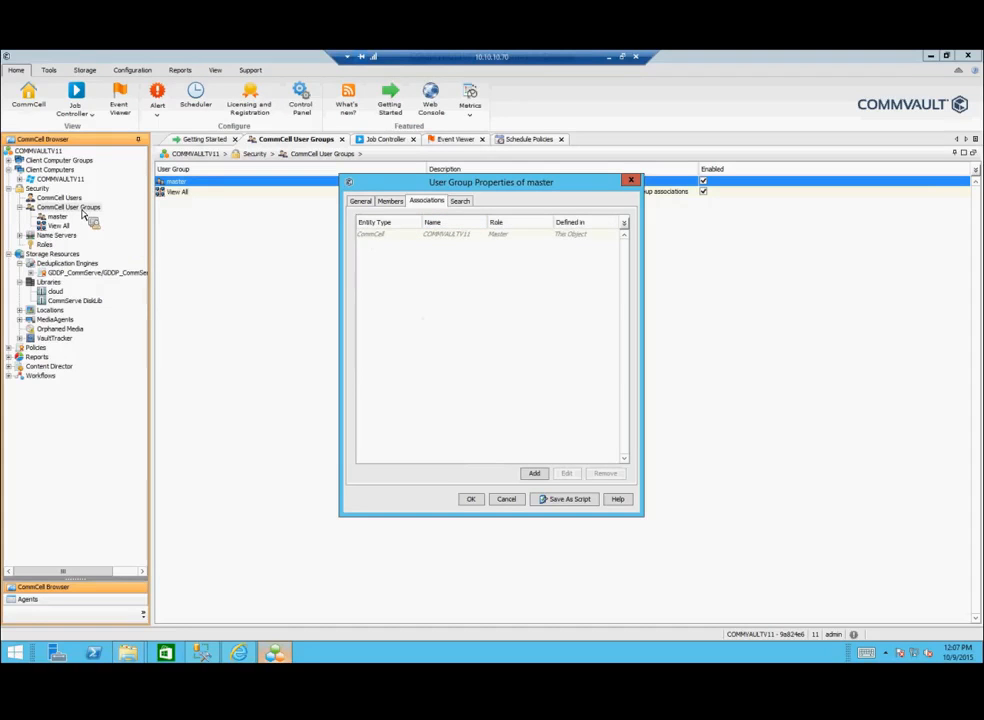
click(535, 473)
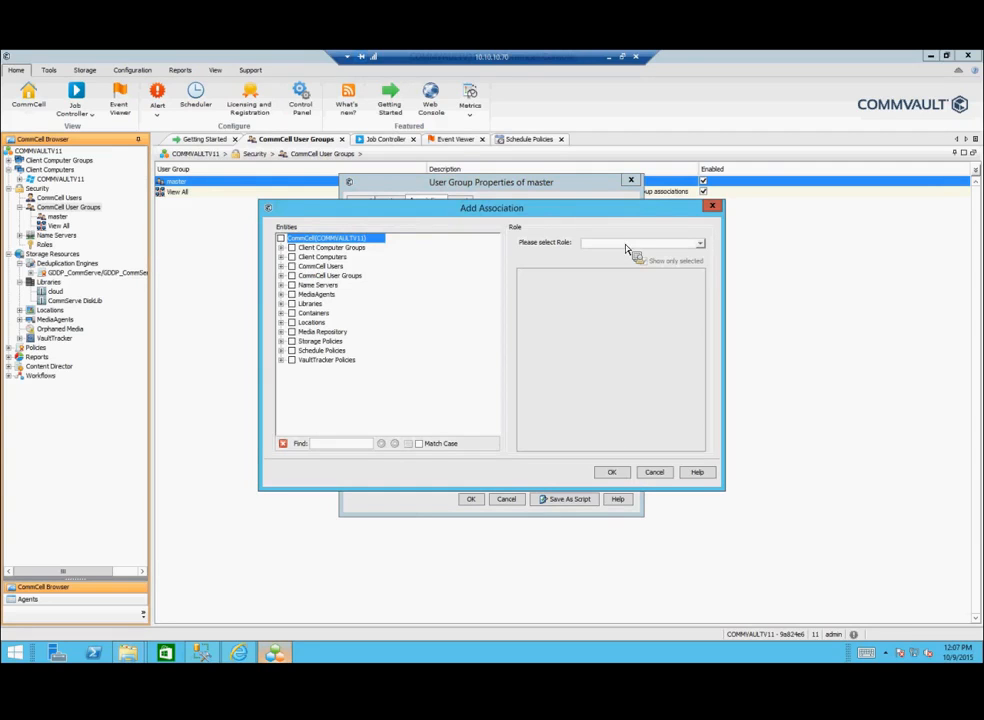
click(626, 248)
scroll(700, 285, down, 2)
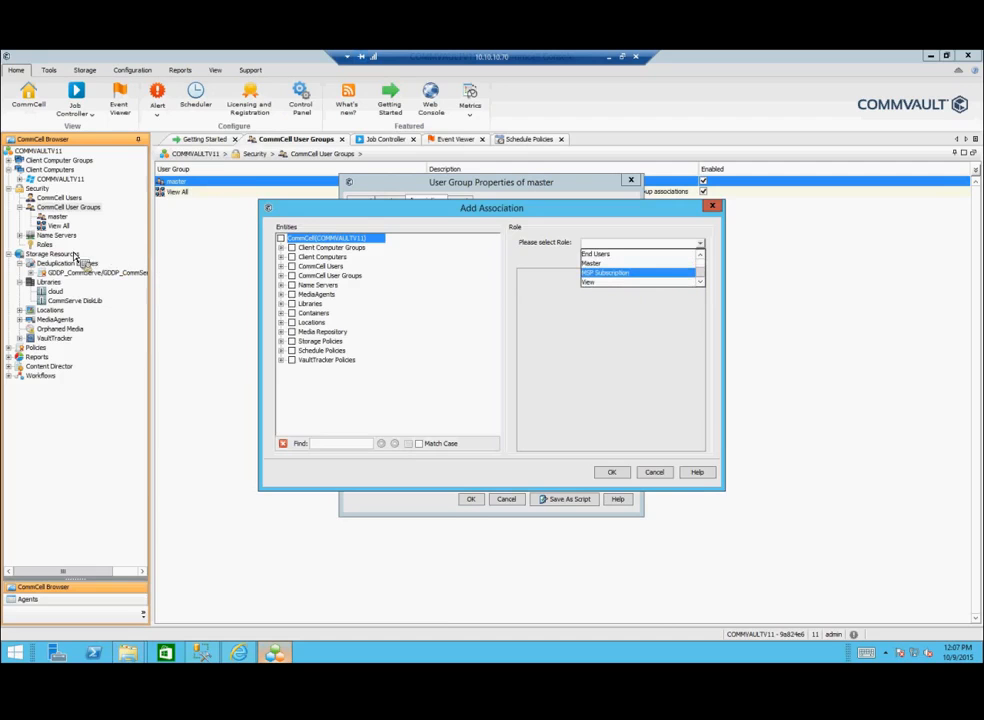
drag(524, 207, 518, 264)
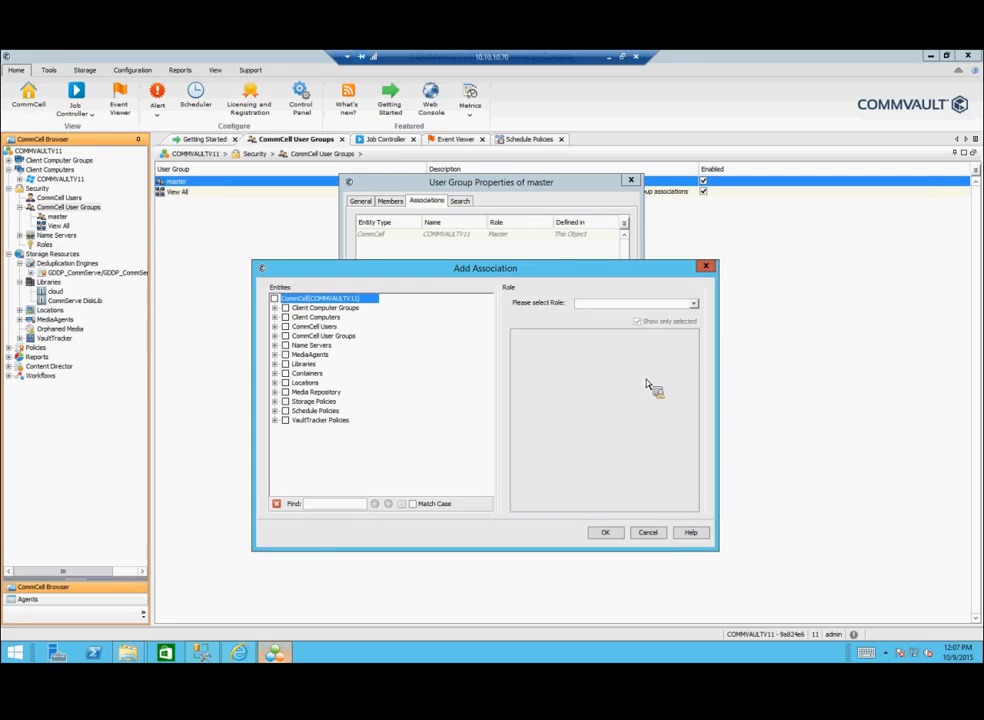
click(648, 531)
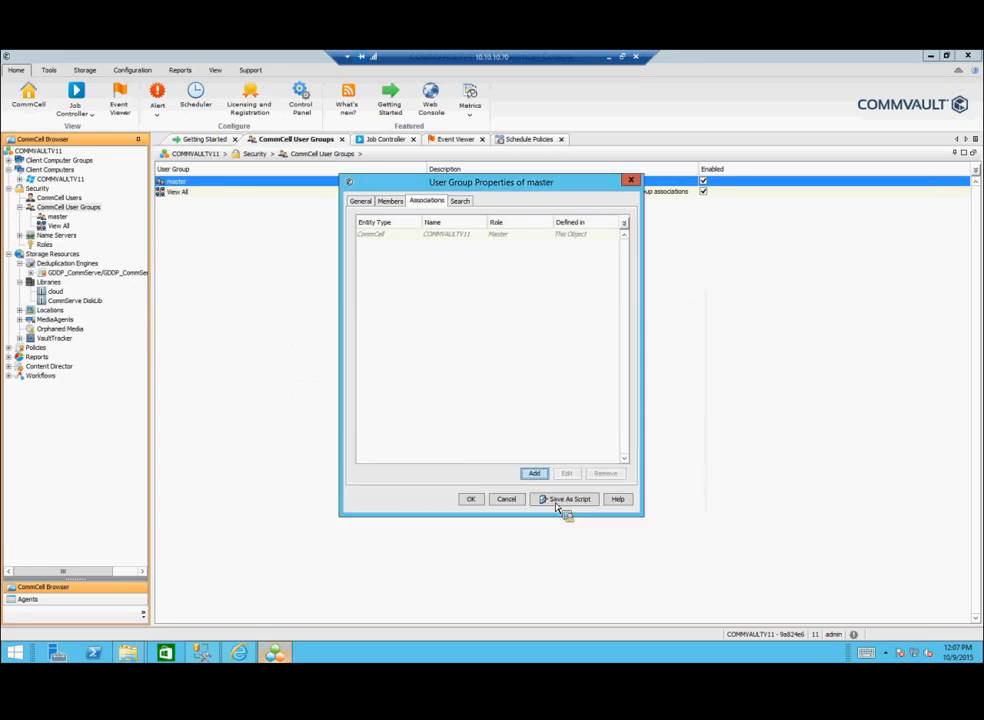
key(Escape)
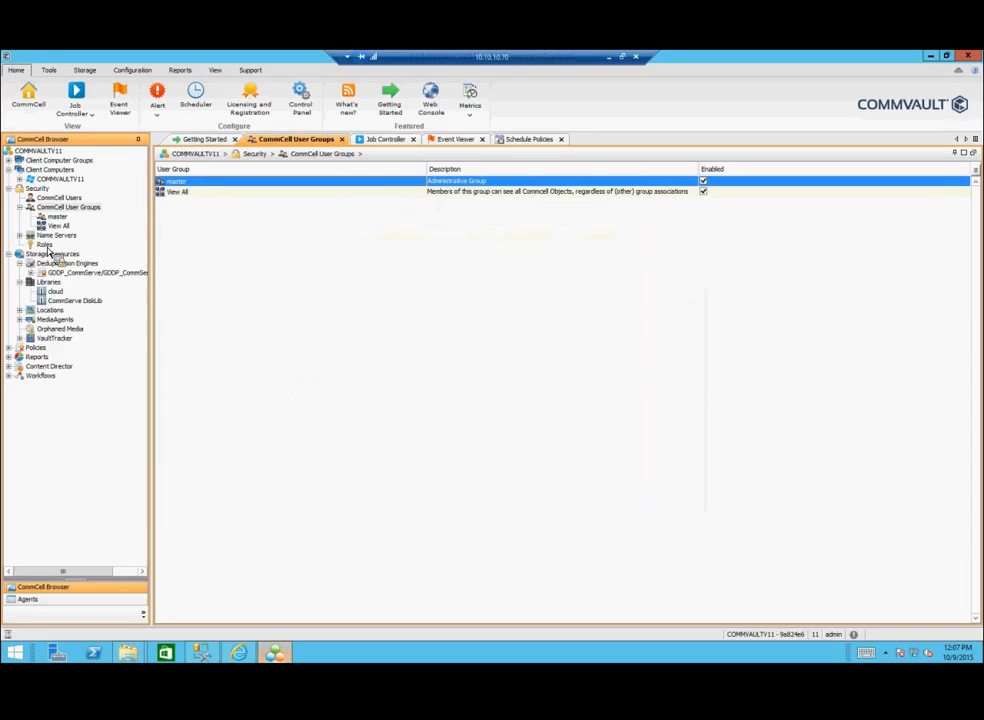
Step: Show the six security roles and open a New Role dialog, cancelling it unsaved
click(46, 246)
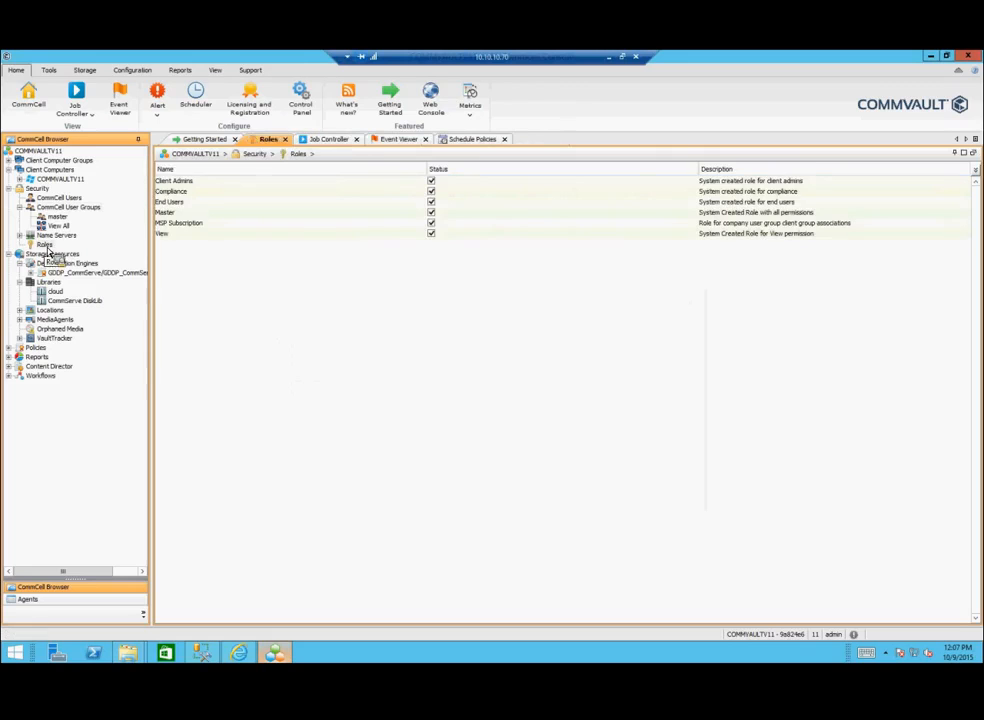
right_click(46, 248)
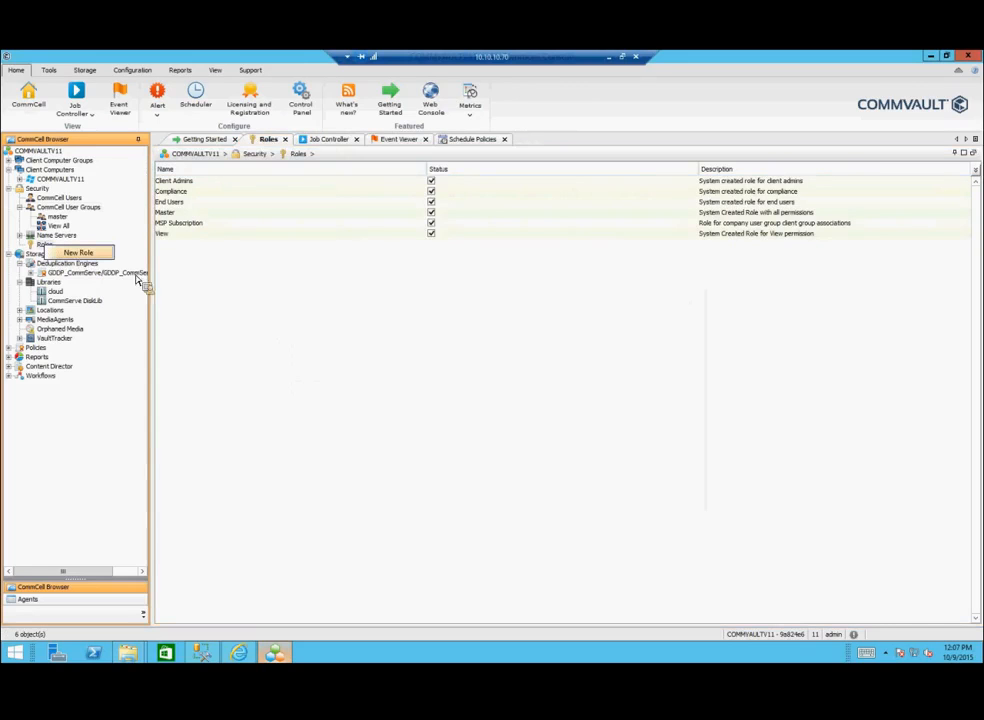
click(78, 252)
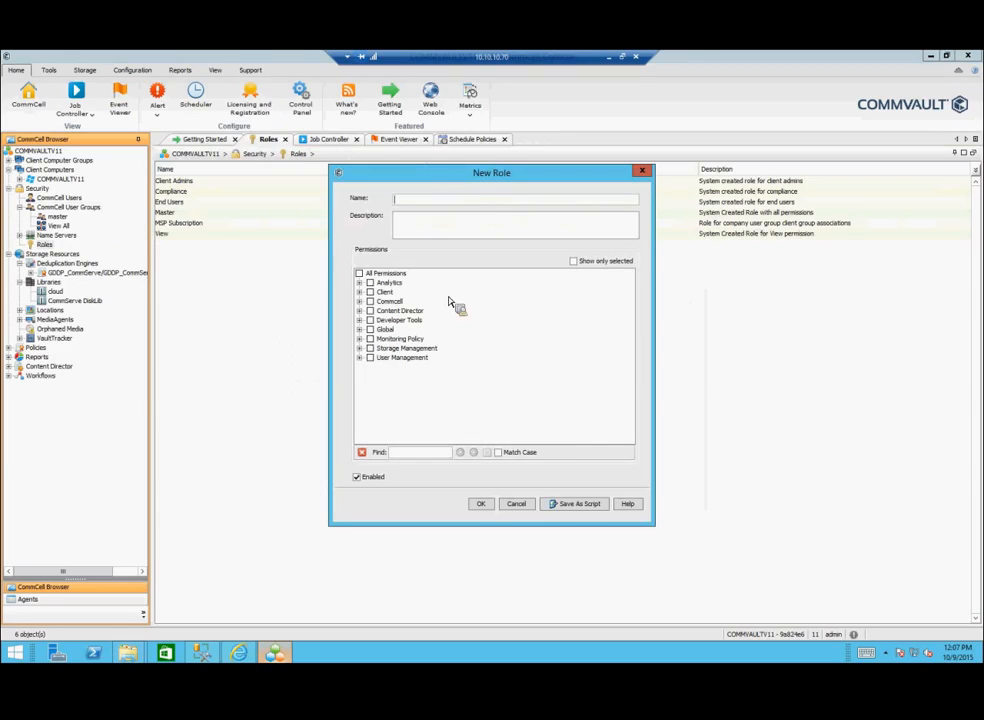
click(521, 505)
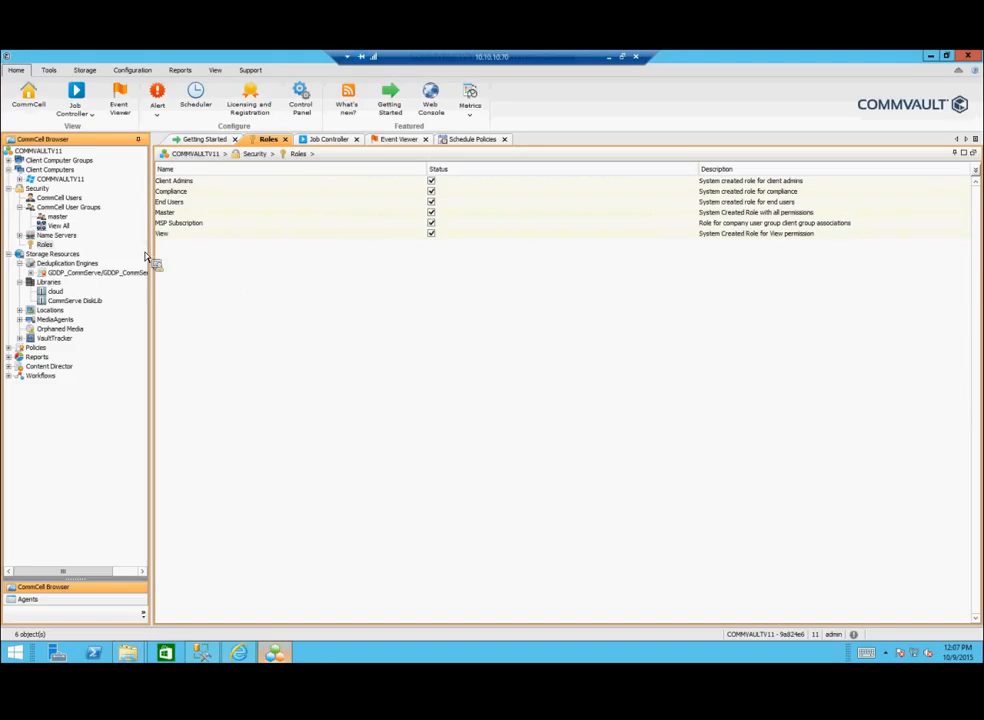
Step: Browse CommCell Users and User Groups, then the CommServe DiskLib library with its H:\ mount path
click(56, 200)
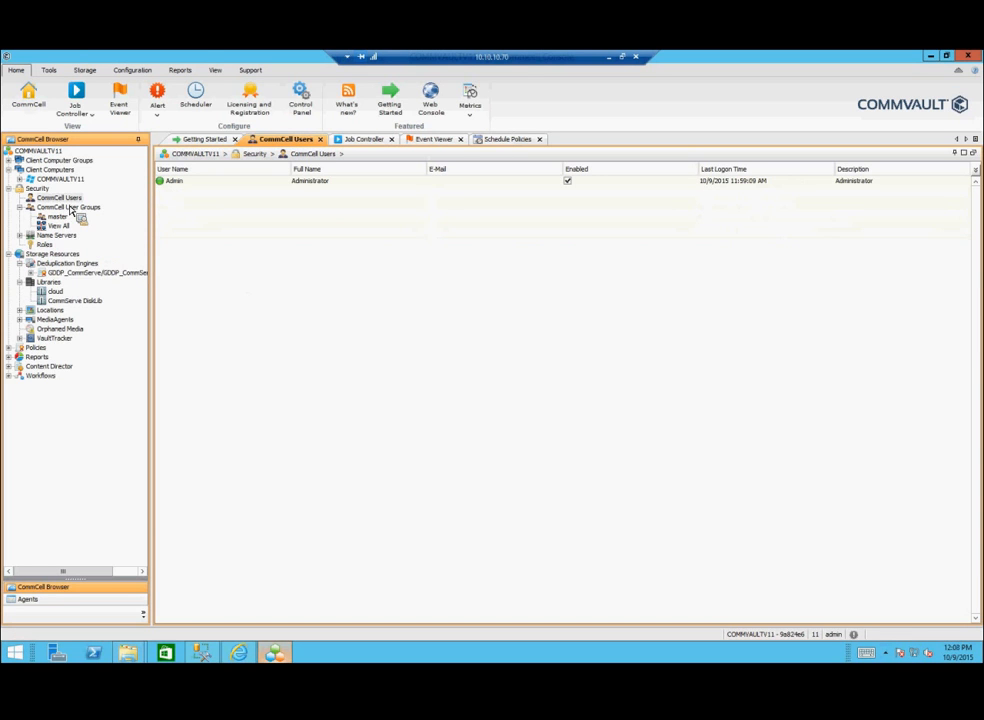
click(66, 207)
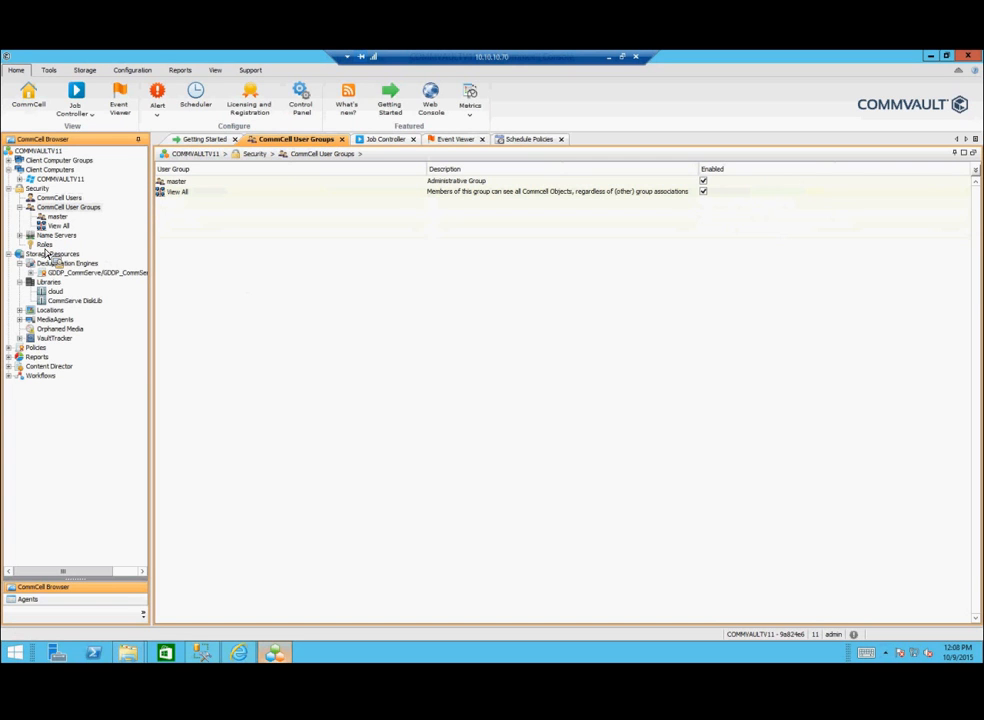
click(71, 304)
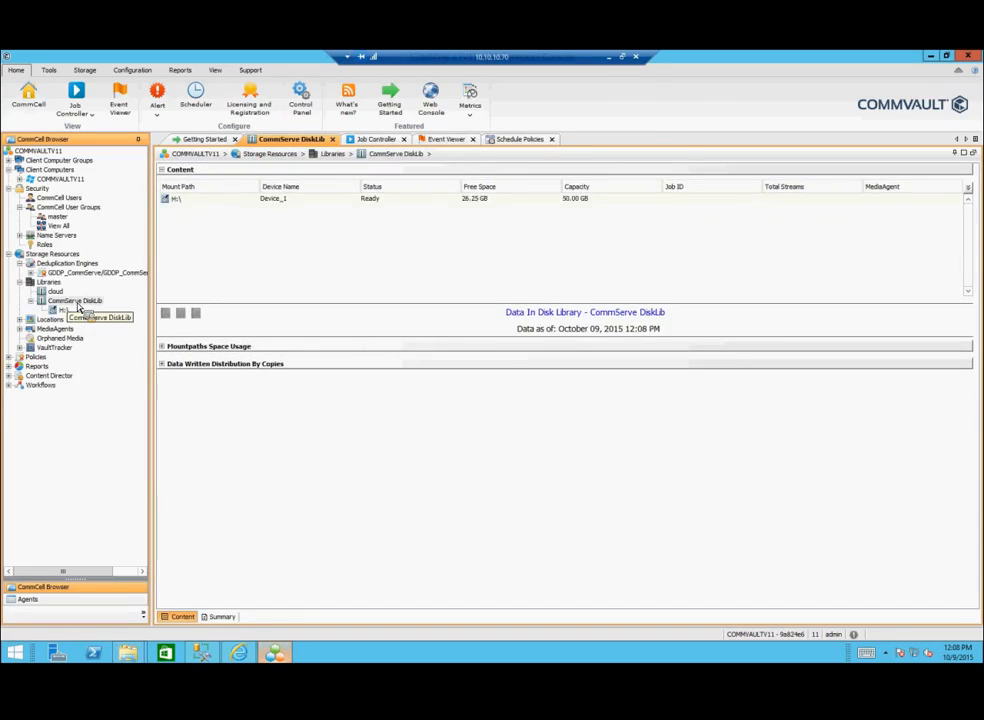
right_click(177, 201)
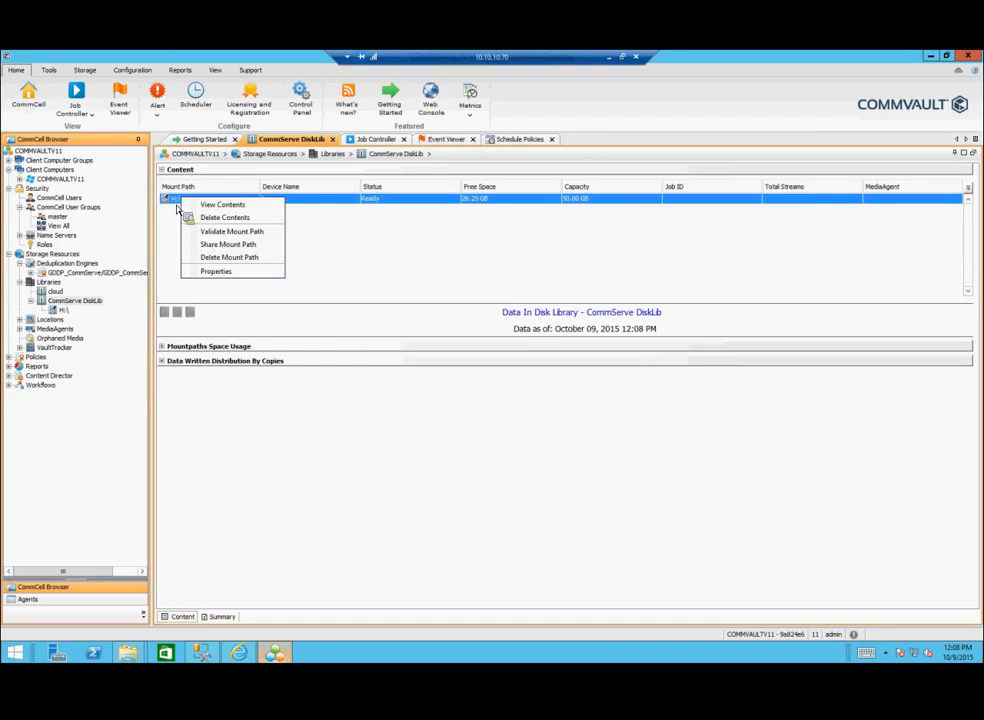
click(254, 234)
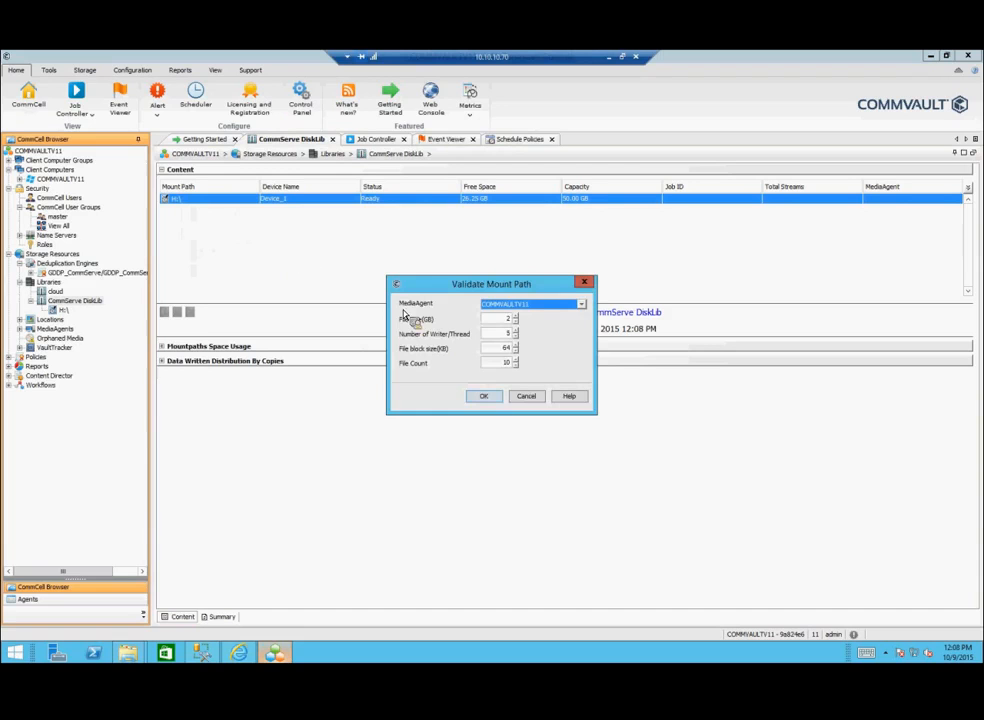
drag(470, 289, 378, 217)
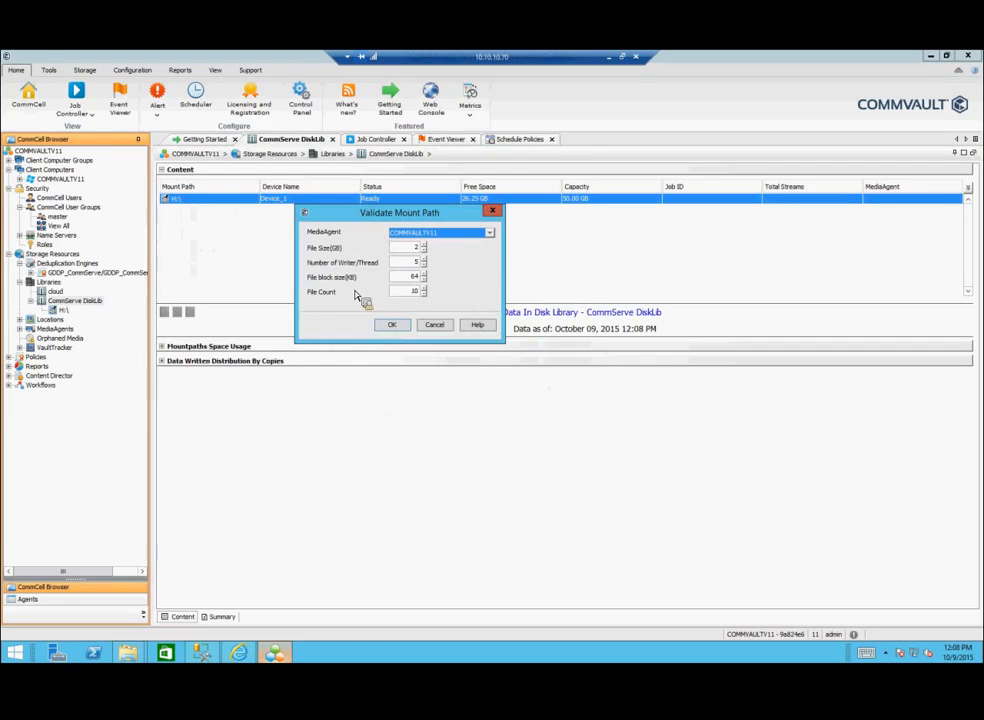
click(436, 326)
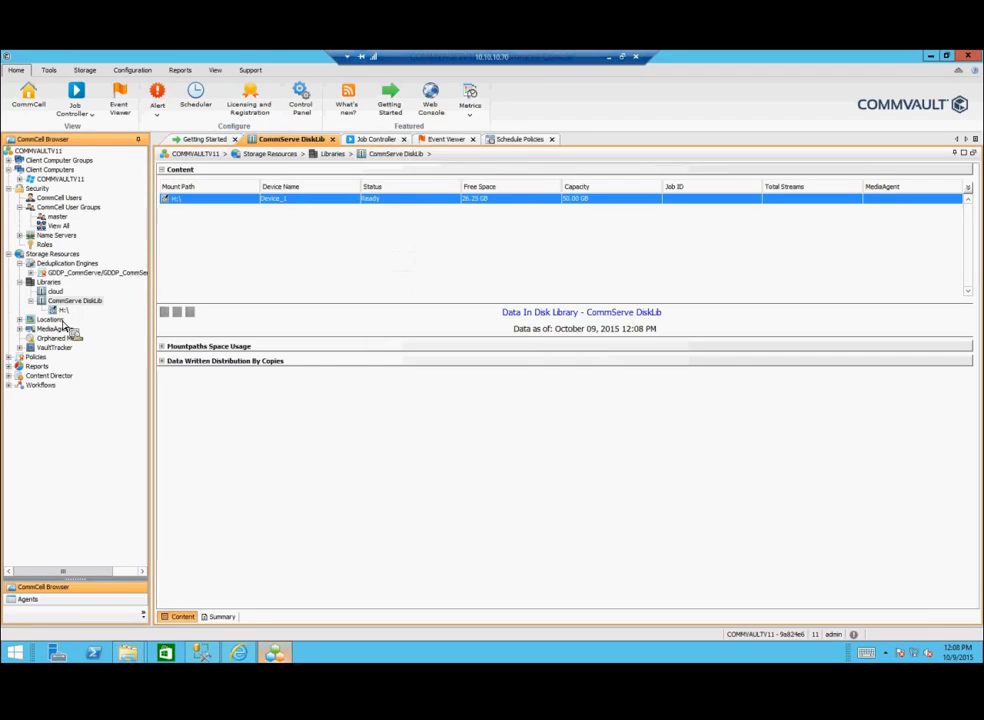
click(20, 320)
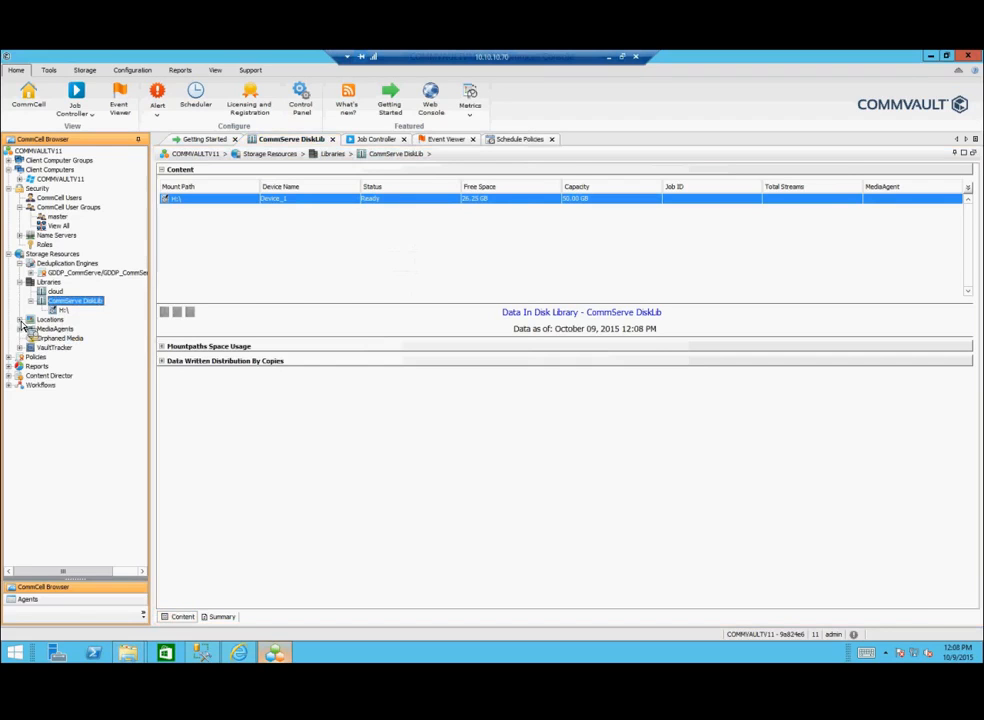
Step: Expand MediaAgents to show COMMVAULTV11's libraries and open its MediaAgent properties
click(50, 340)
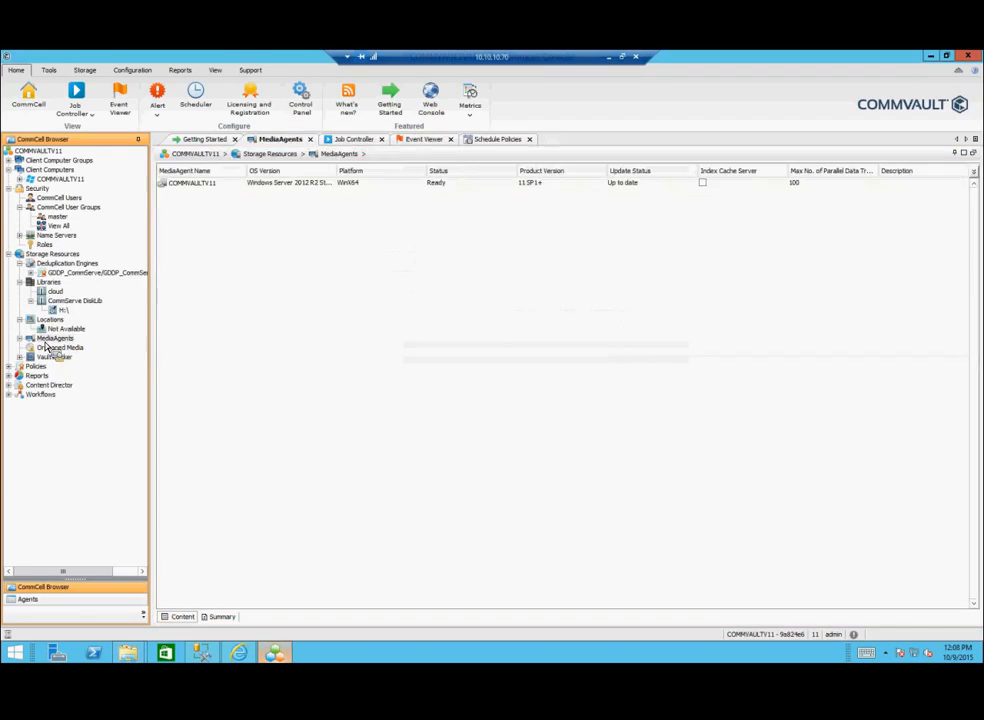
click(20, 338)
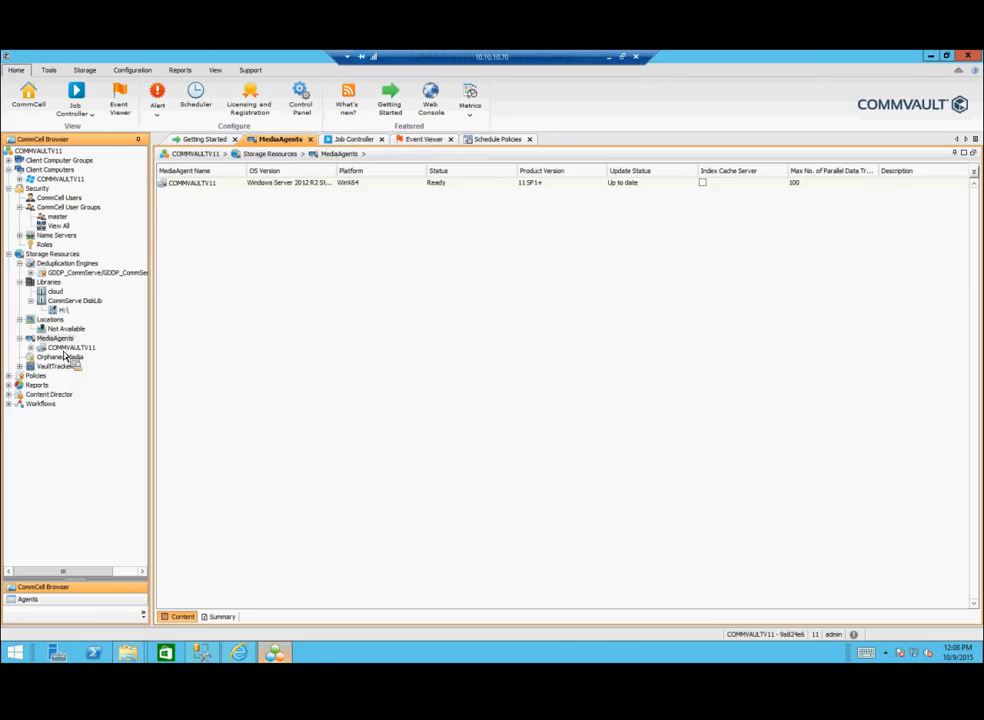
click(67, 348)
right_click(67, 348)
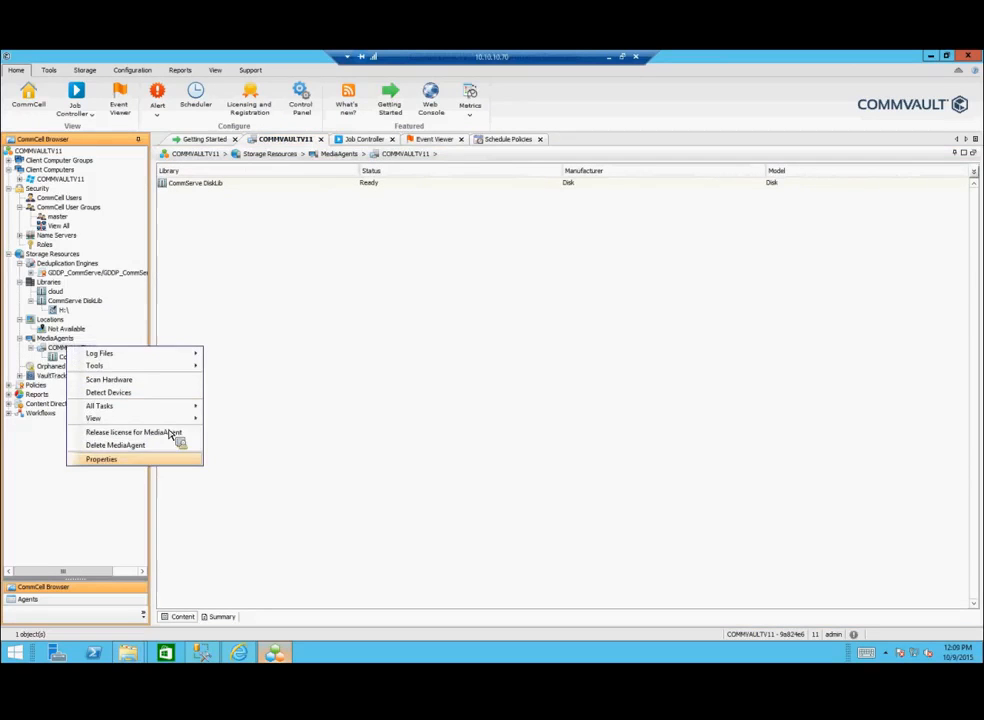
click(259, 376)
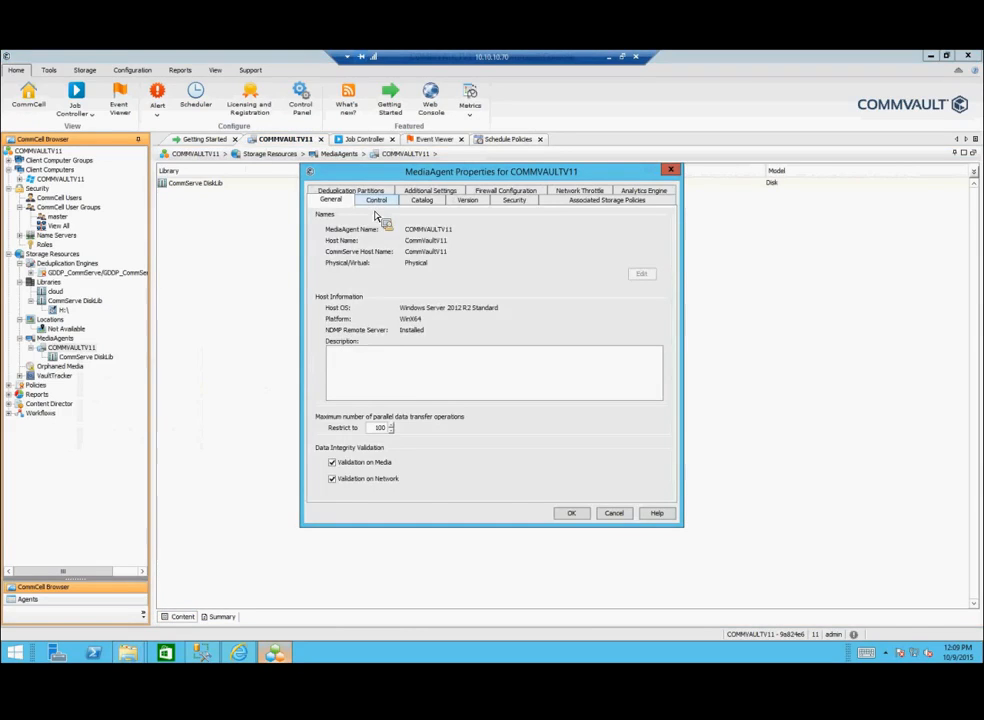
Step: Browse the index catalog, firewall, version, security, storage policy, analytics and additional settings tabs, closing unchanged
click(412, 201)
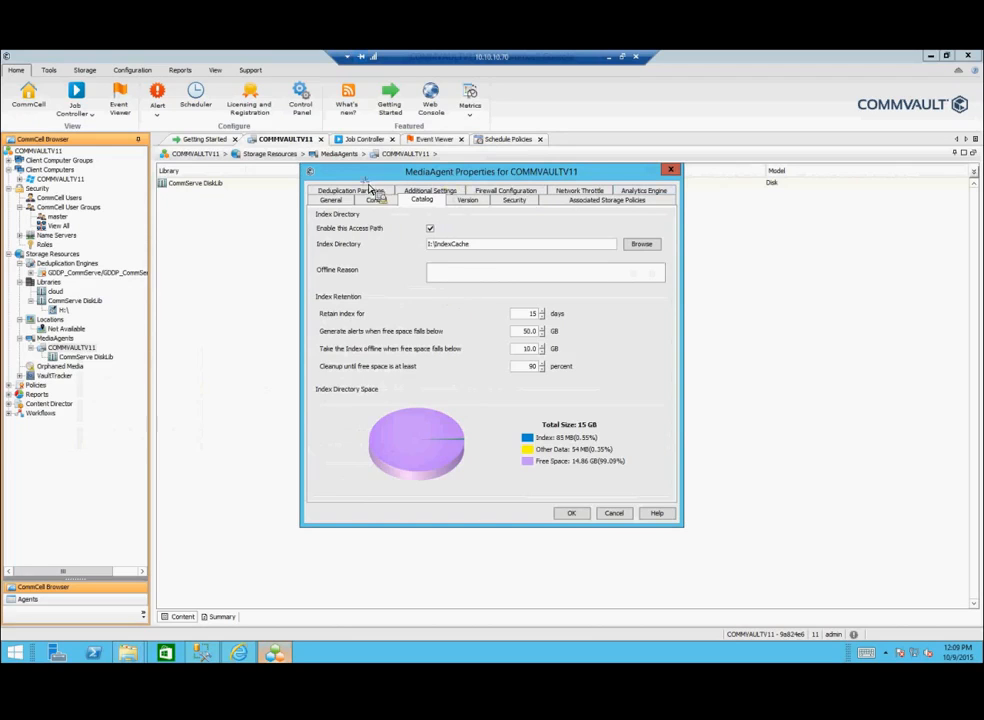
drag(455, 177, 370, 190)
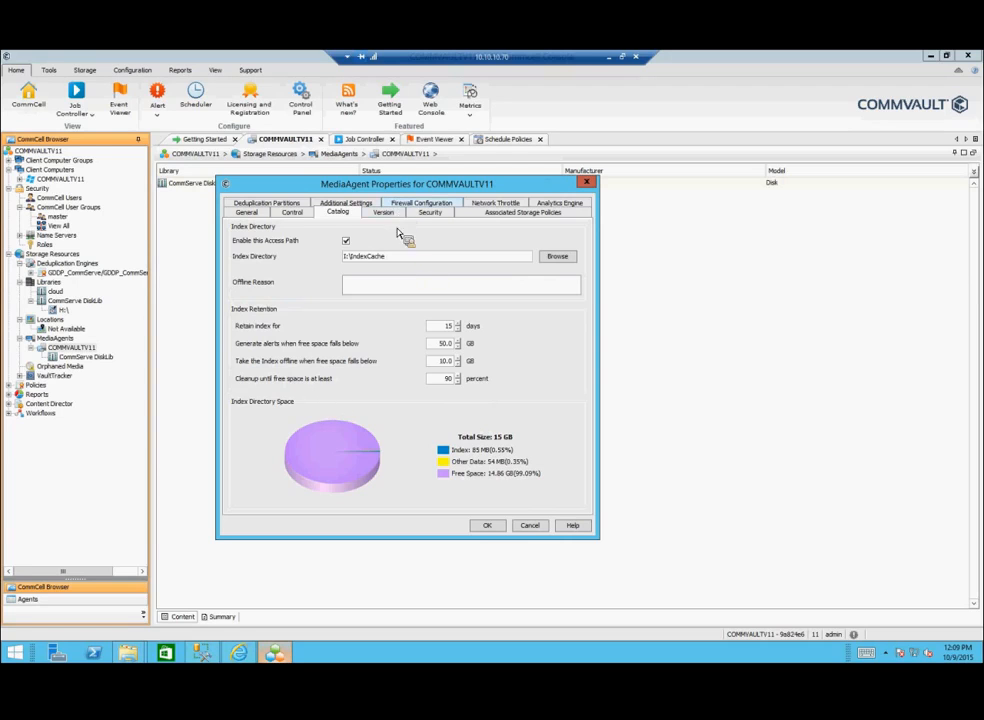
click(413, 203)
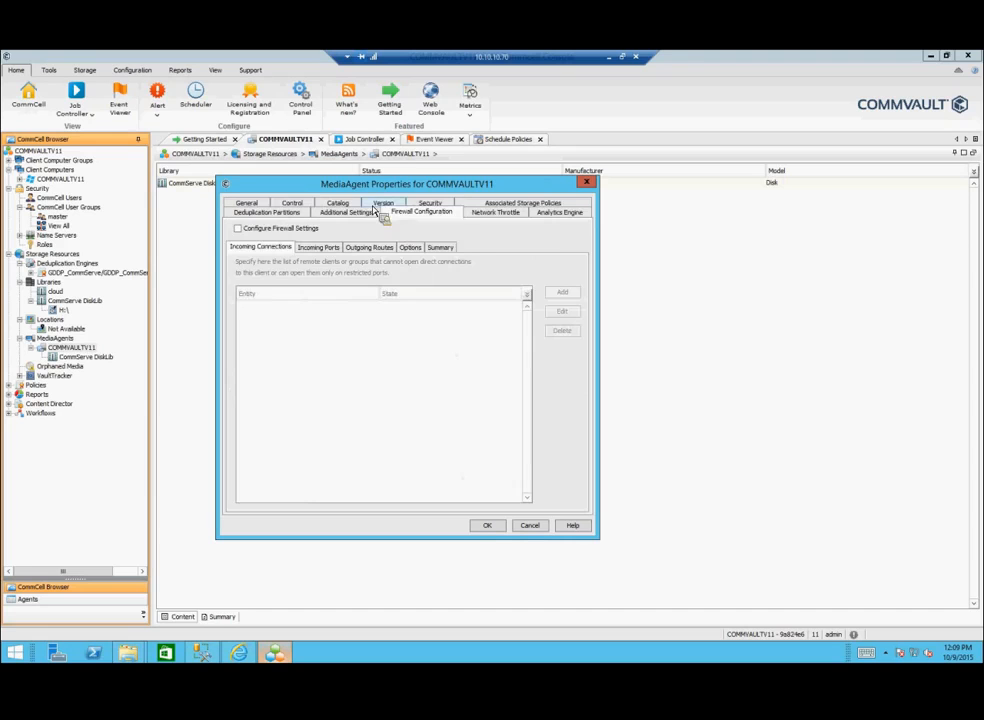
click(381, 204)
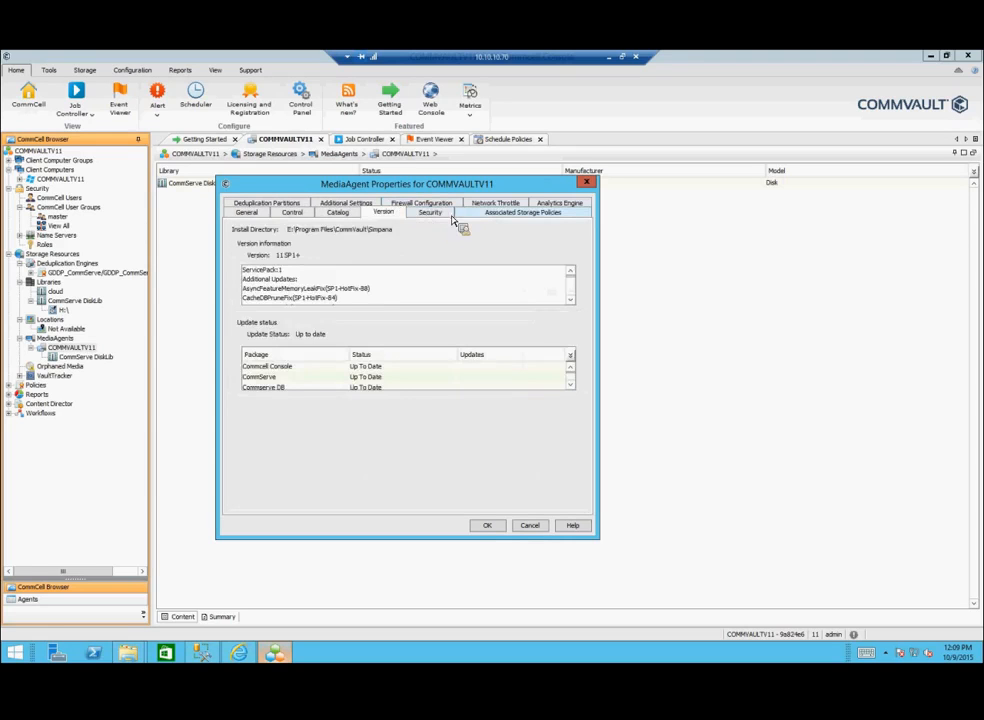
click(448, 214)
click(478, 215)
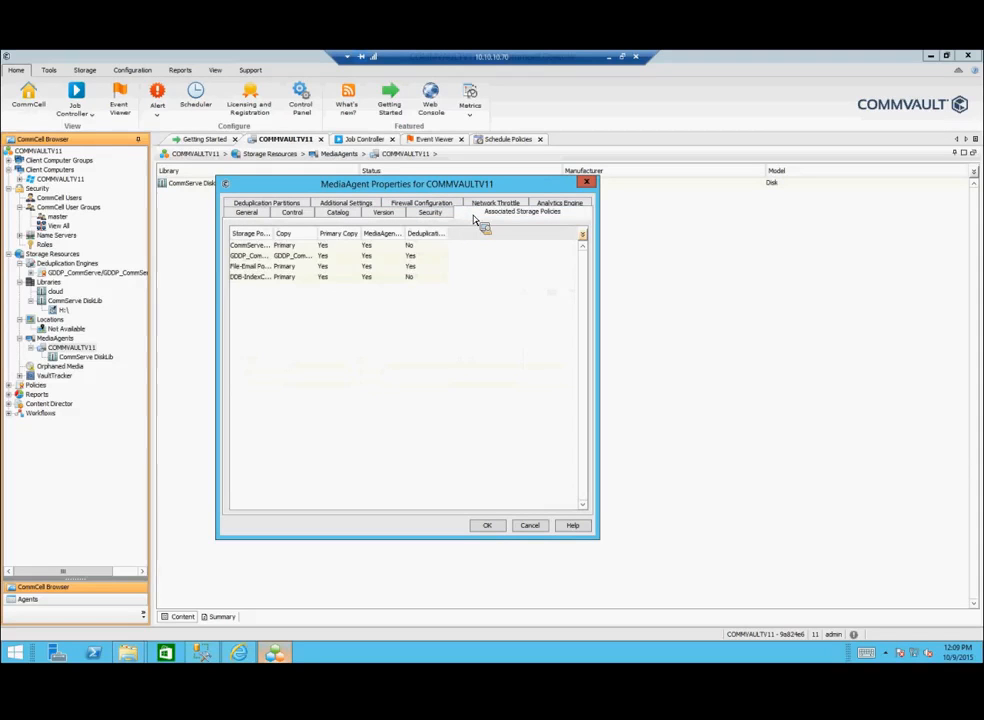
click(552, 206)
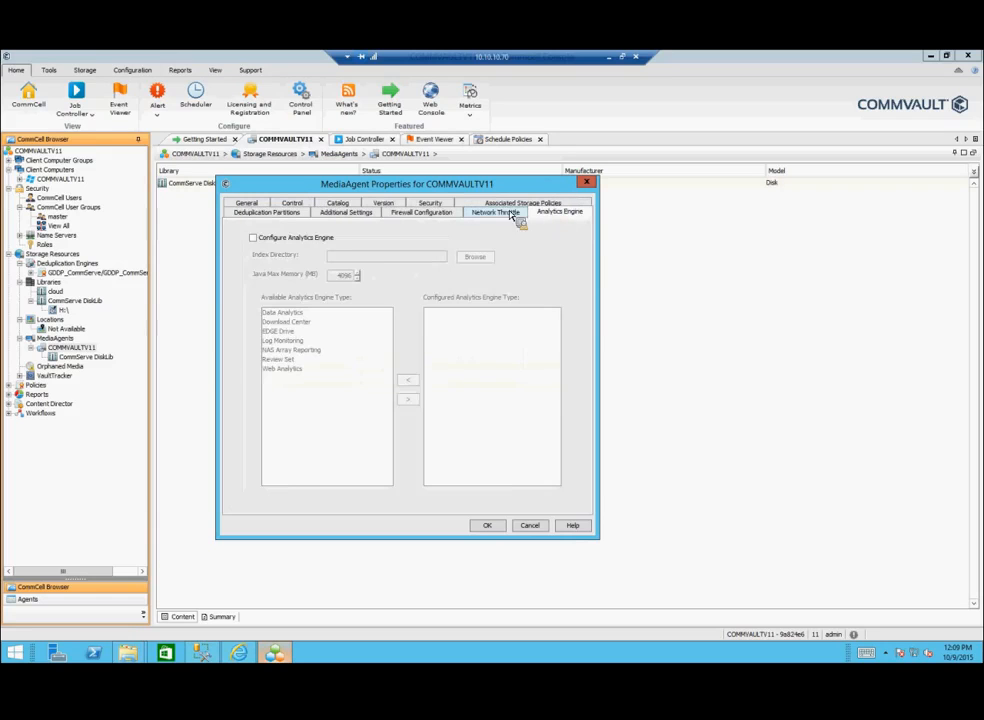
click(433, 216)
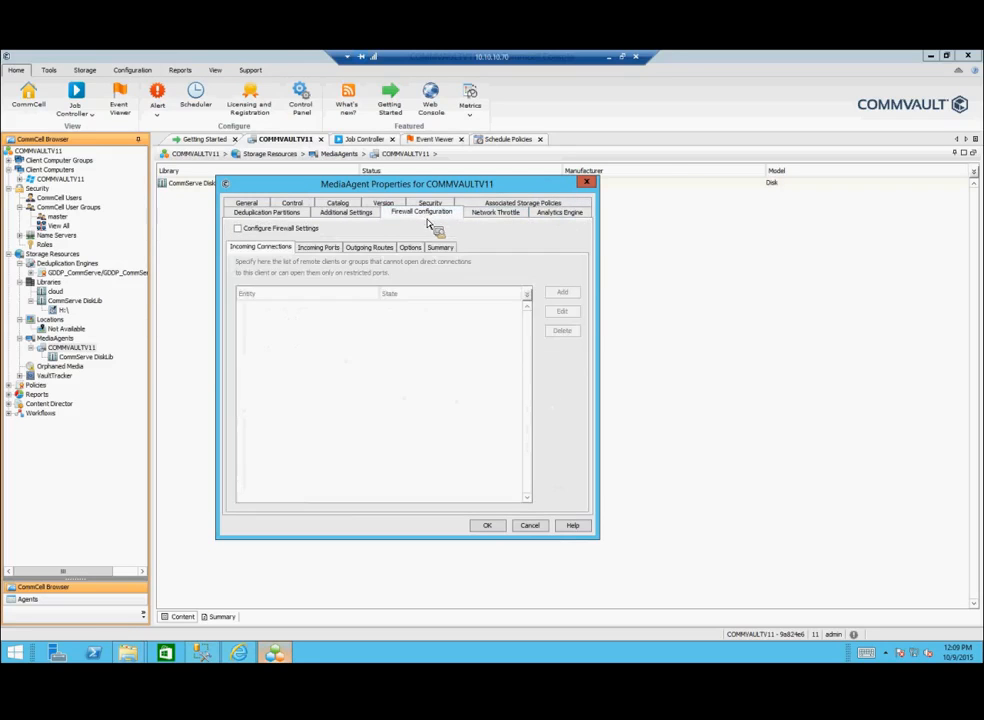
click(346, 216)
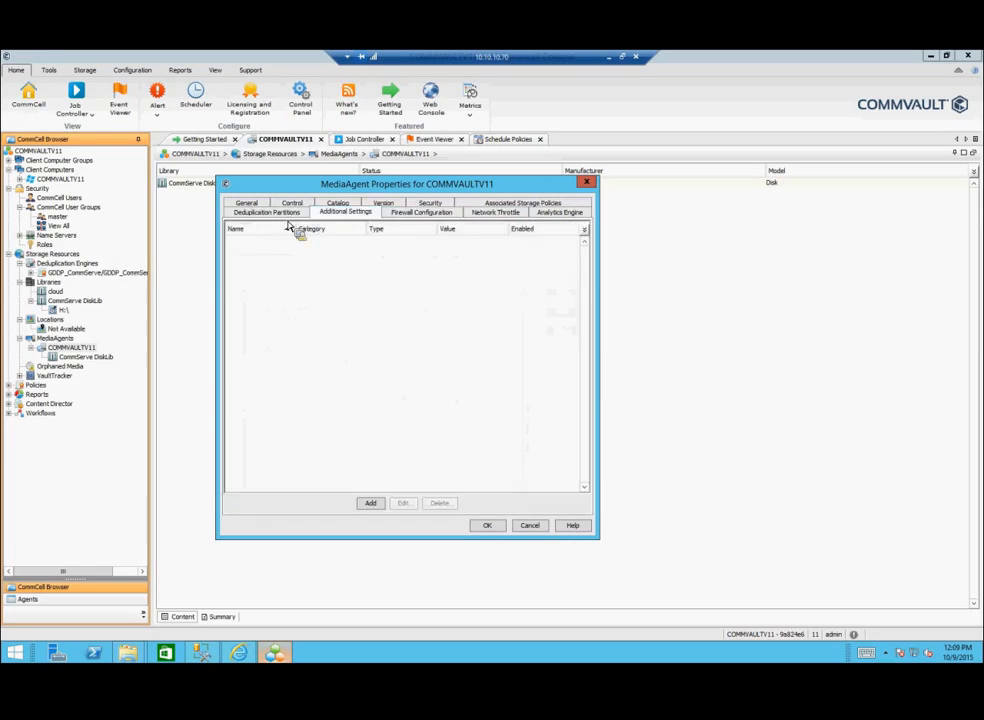
click(529, 526)
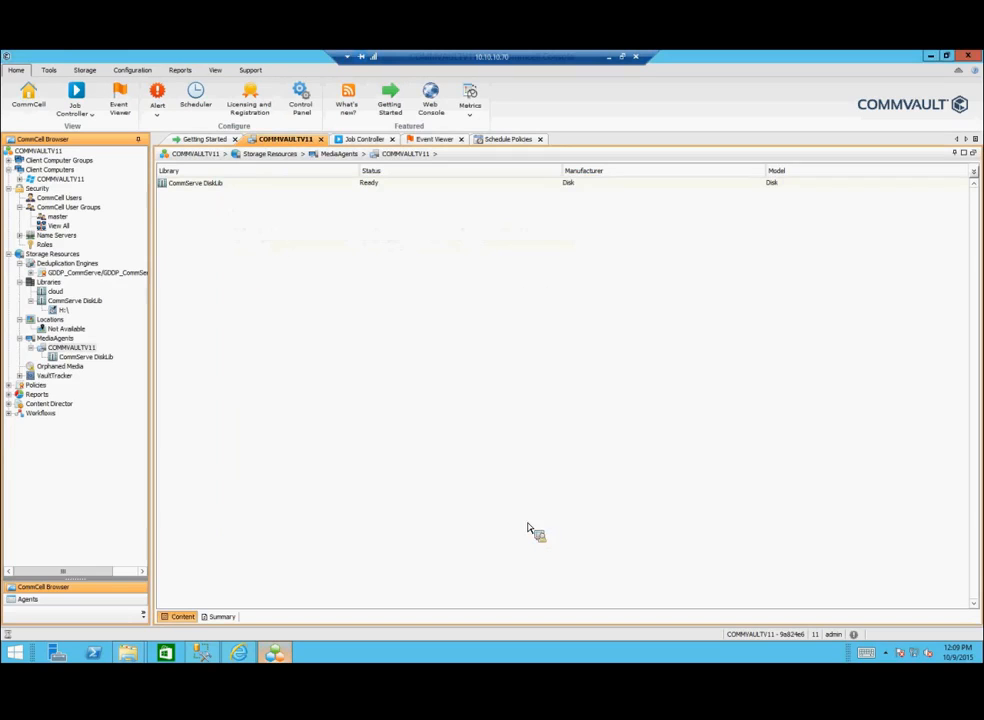
Step: Expand the COMMVAULTV11 client's File System agent and bring up This PC
click(19, 179)
click(29, 188)
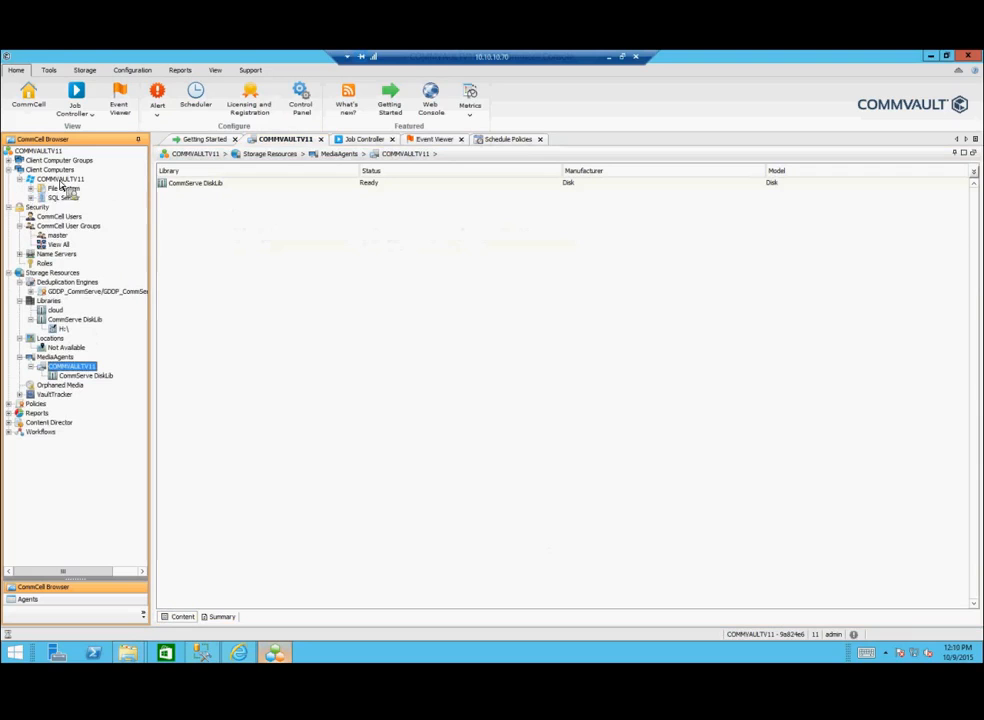
click(30, 188)
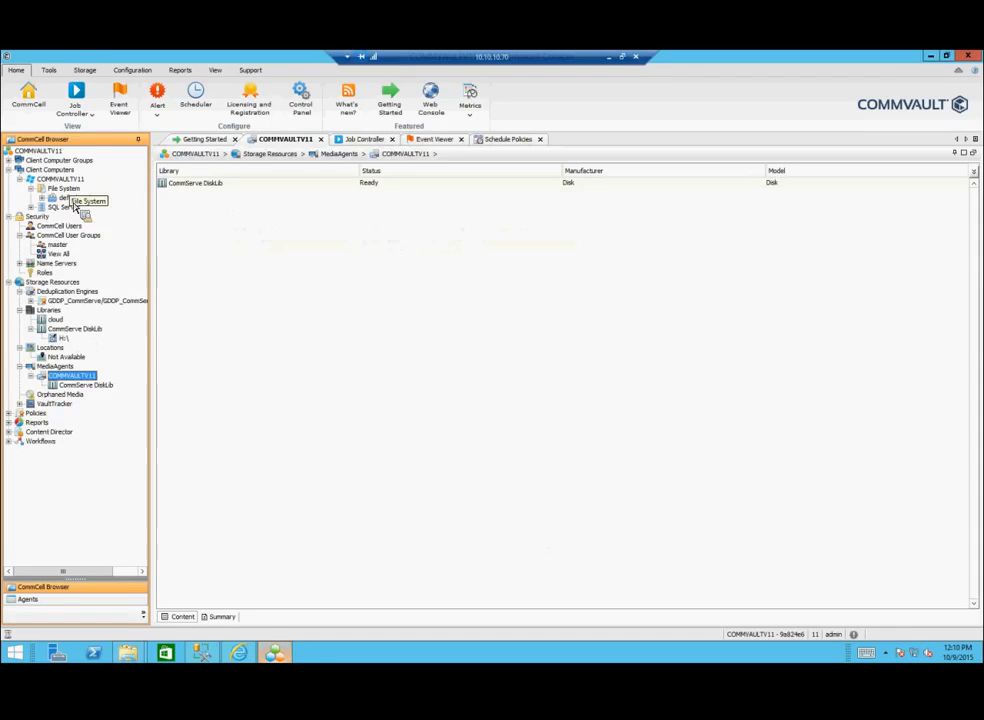
drag(74, 205, 530, 404)
Step: Browse the IndexCache (I:) drive into its IndexCache and CvIdxLogs index log folders
double_click(530, 404)
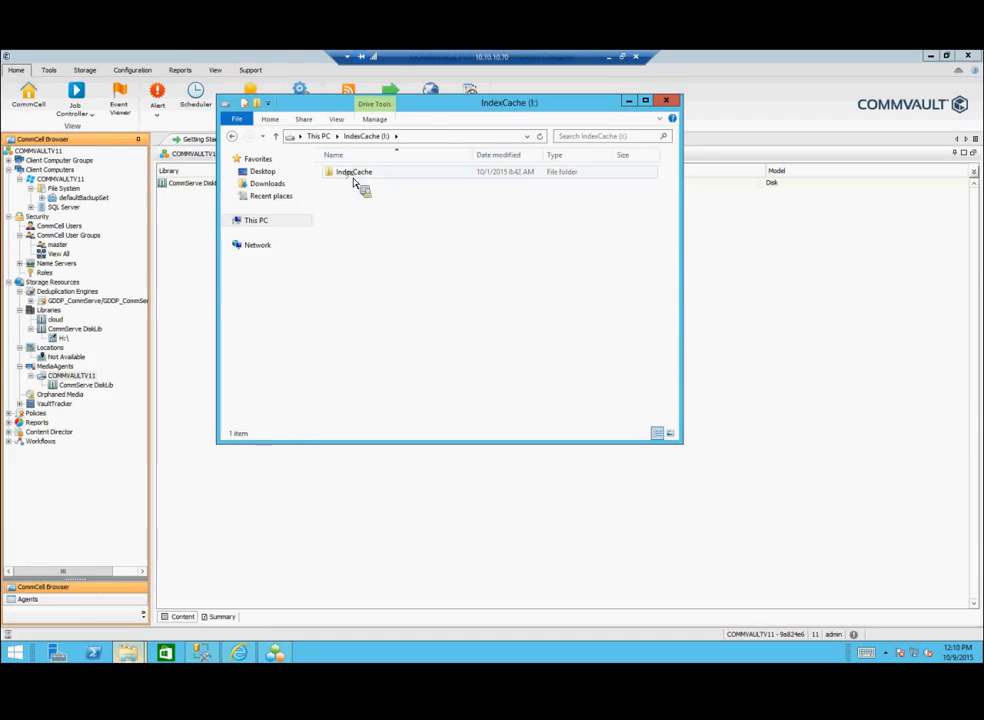
double_click(352, 172)
drag(357, 224, 168, 455)
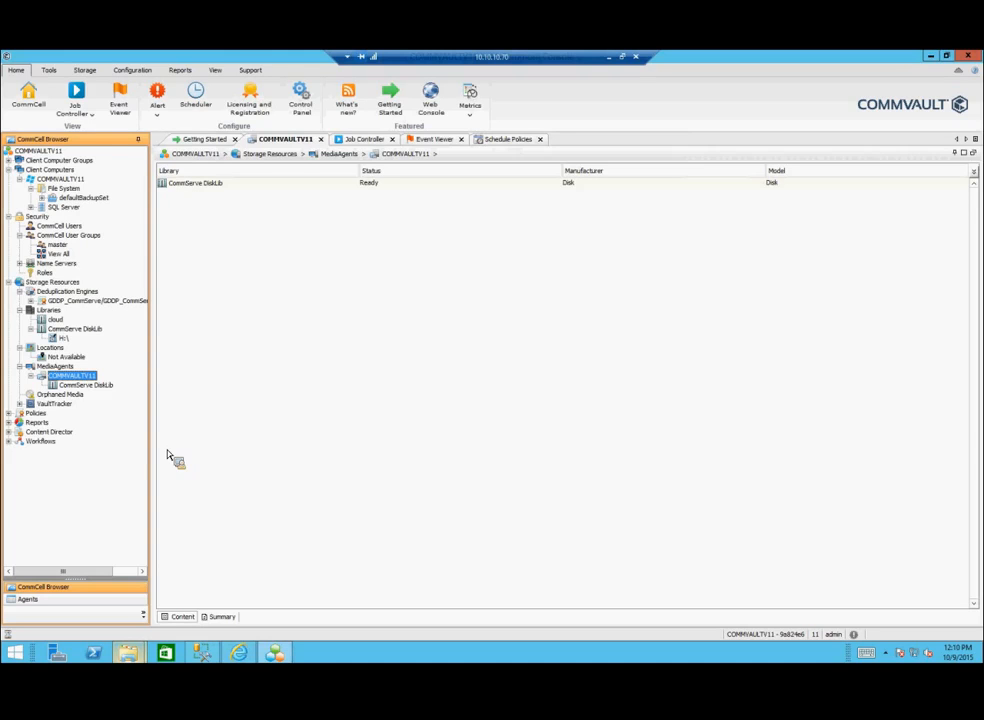
Step: Name a new global secondary copy policy 'test', advance to the default library page, then cancel
drag(168, 455, 59, 452)
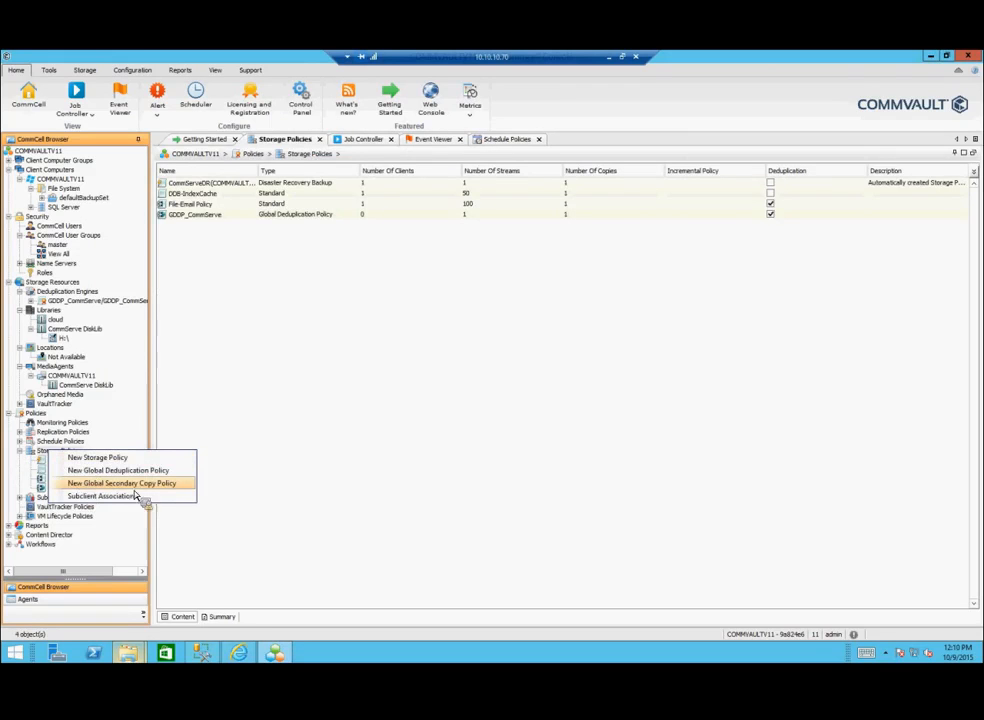
click(177, 484)
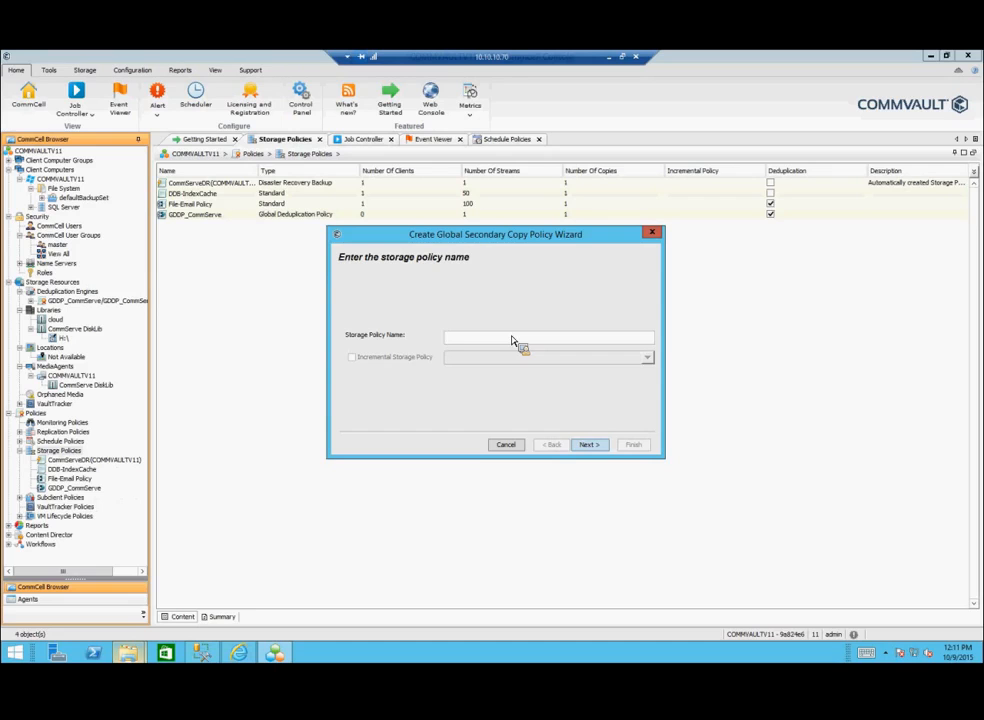
text(test)
click(589, 444)
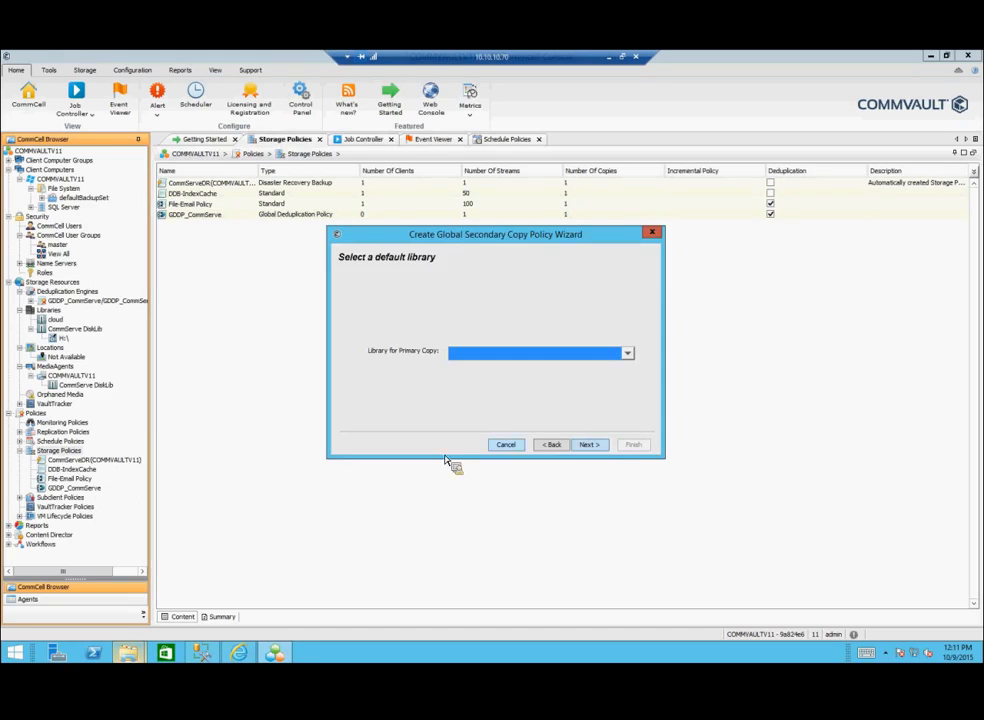
click(506, 445)
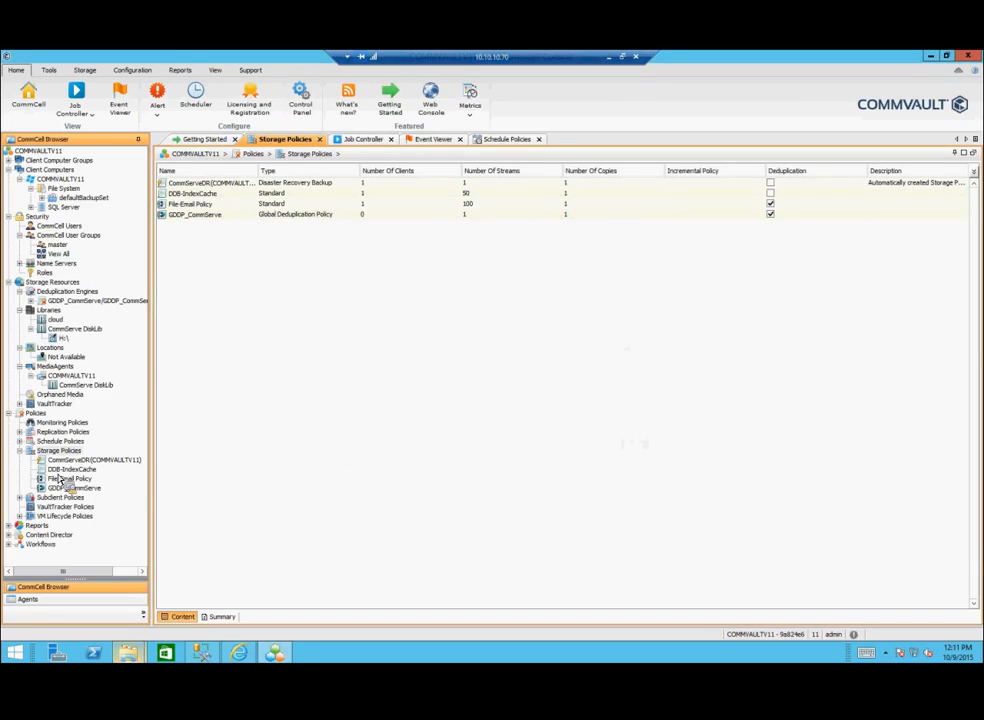
Step: Review the GDDP_CommServe and DDB-IndexCache policies, then bring up the Storage Policies context menu
click(72, 488)
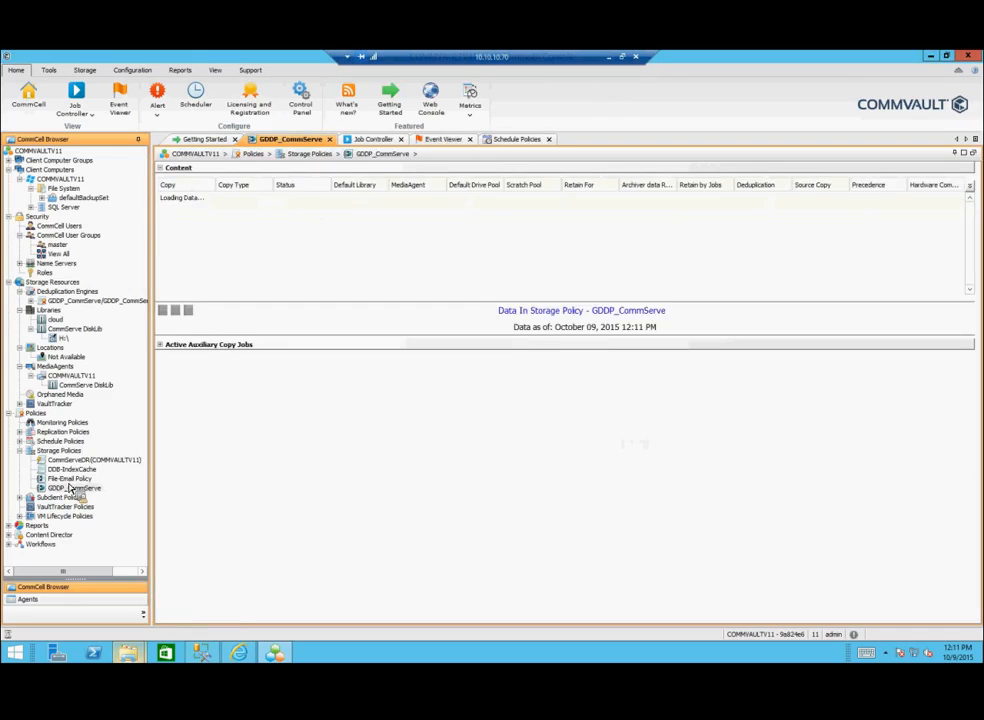
double_click(68, 469)
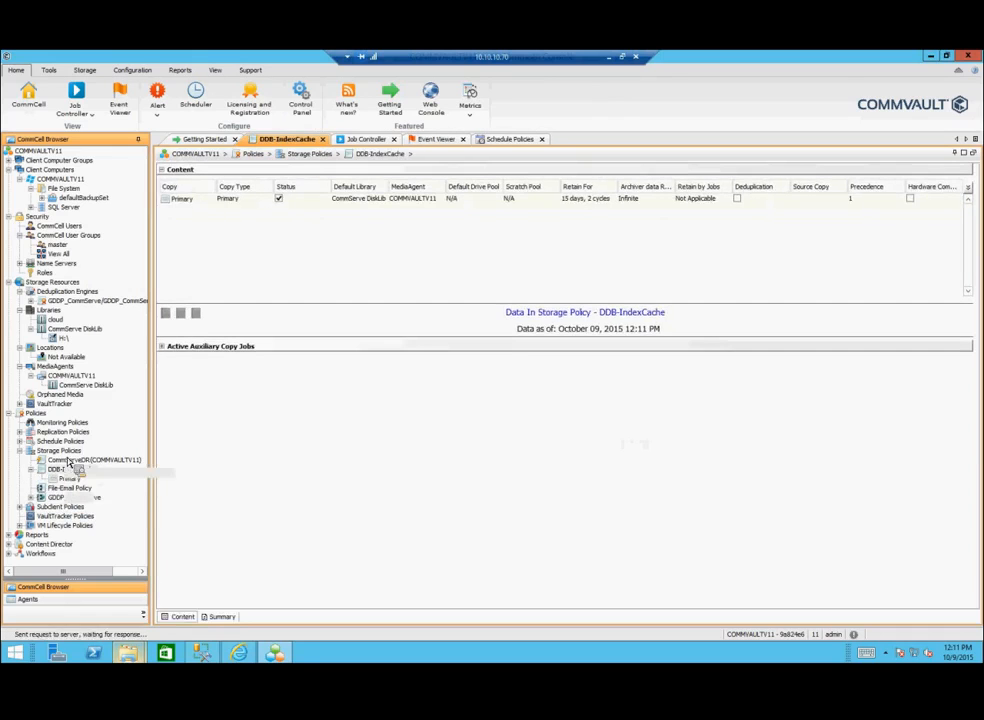
right_click(70, 452)
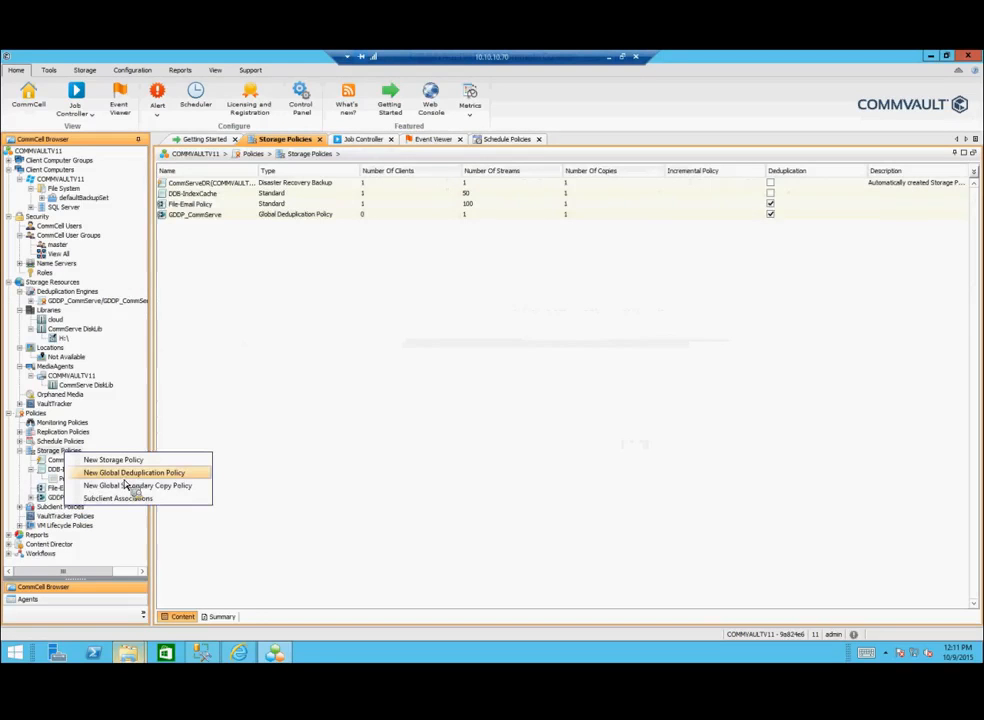
click(110, 446)
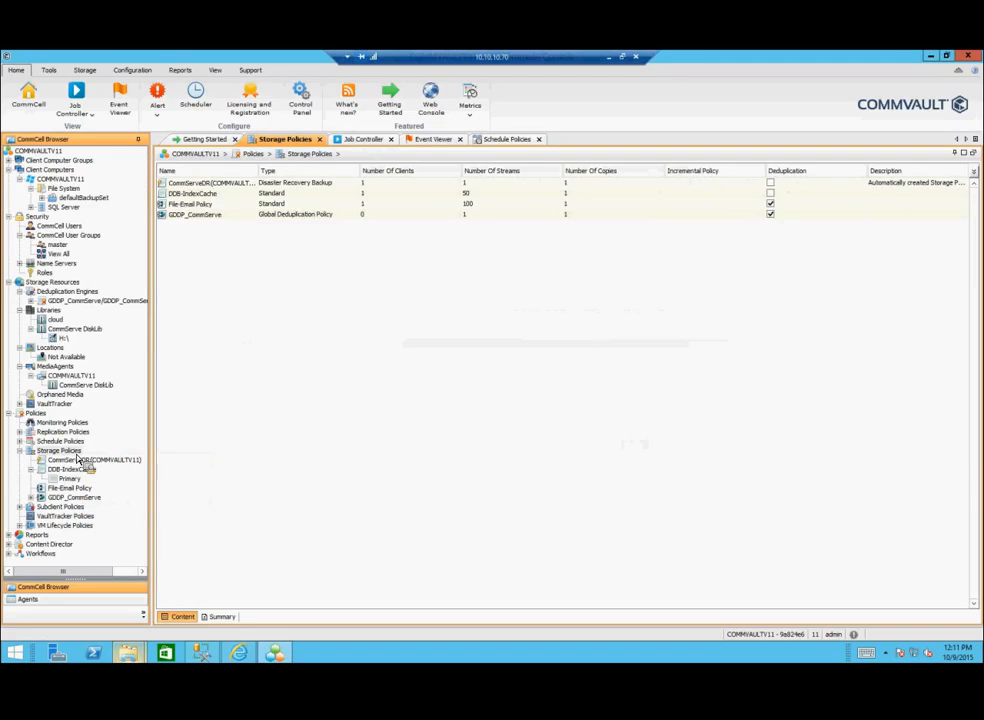
right_click(87, 452)
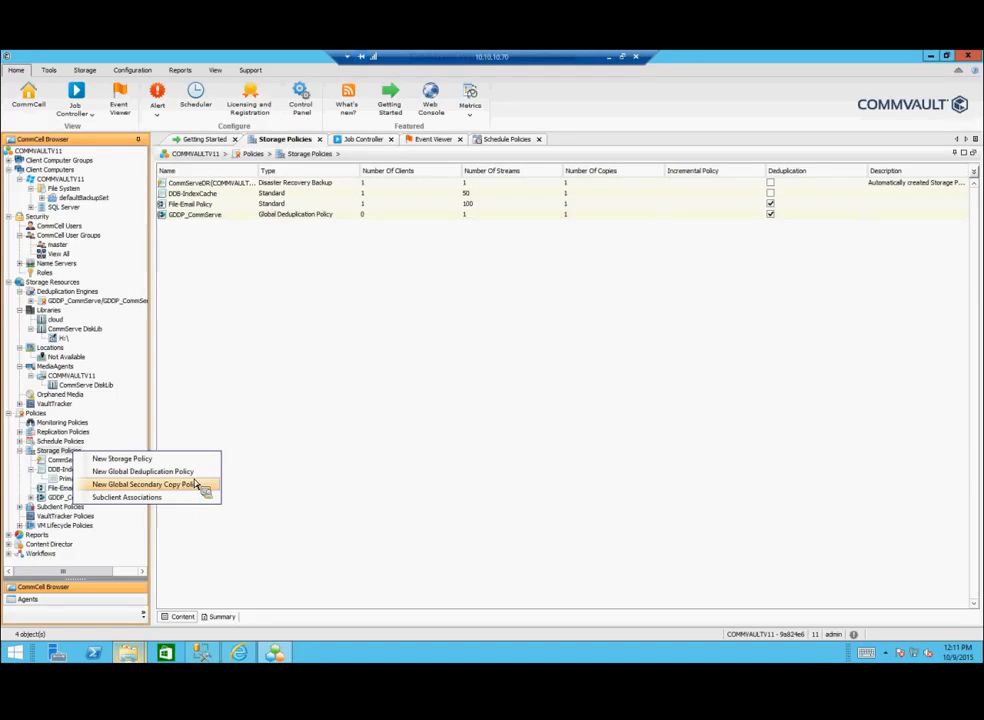
click(197, 486)
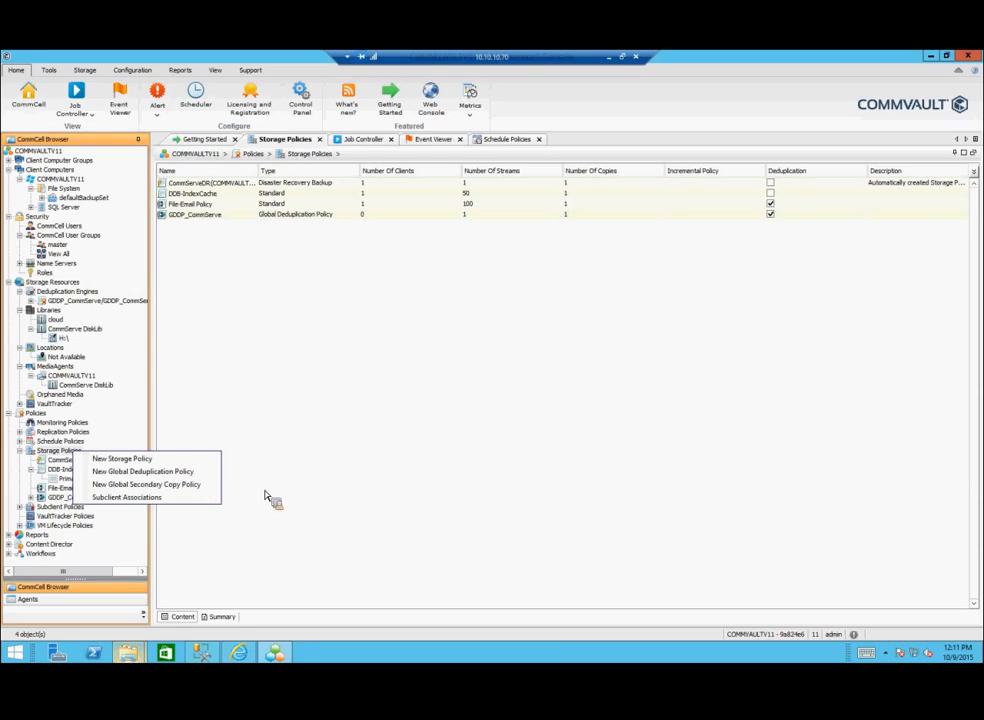
Step: Start a global secondary copy policy named 'test' and find its default library list empty
click(185, 485)
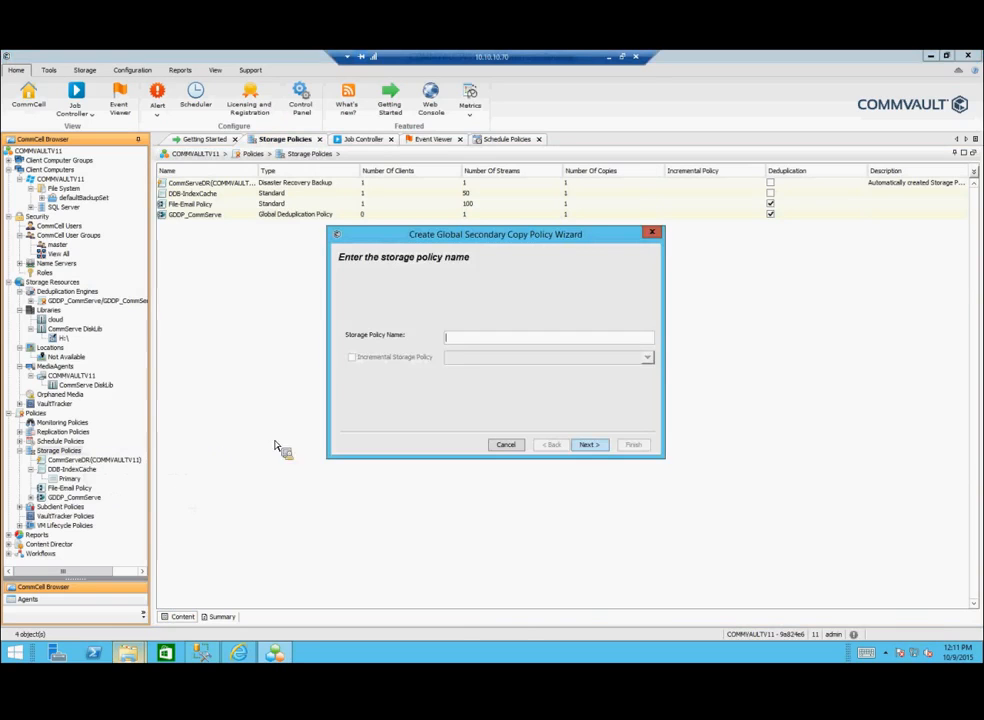
text(test)
key(Return)
click(527, 355)
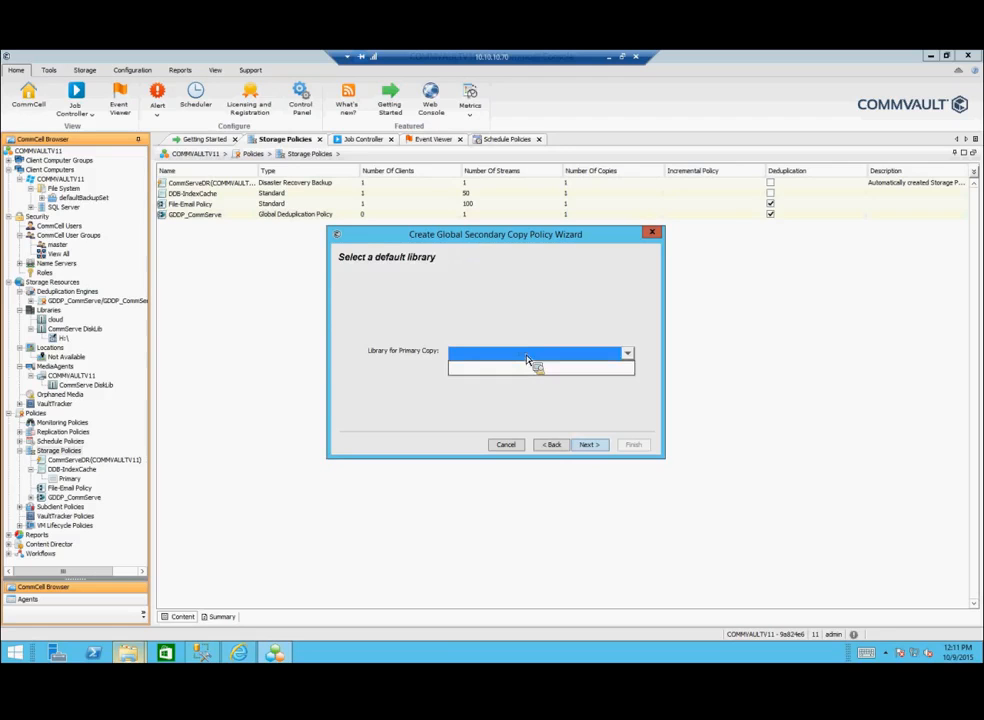
click(527, 357)
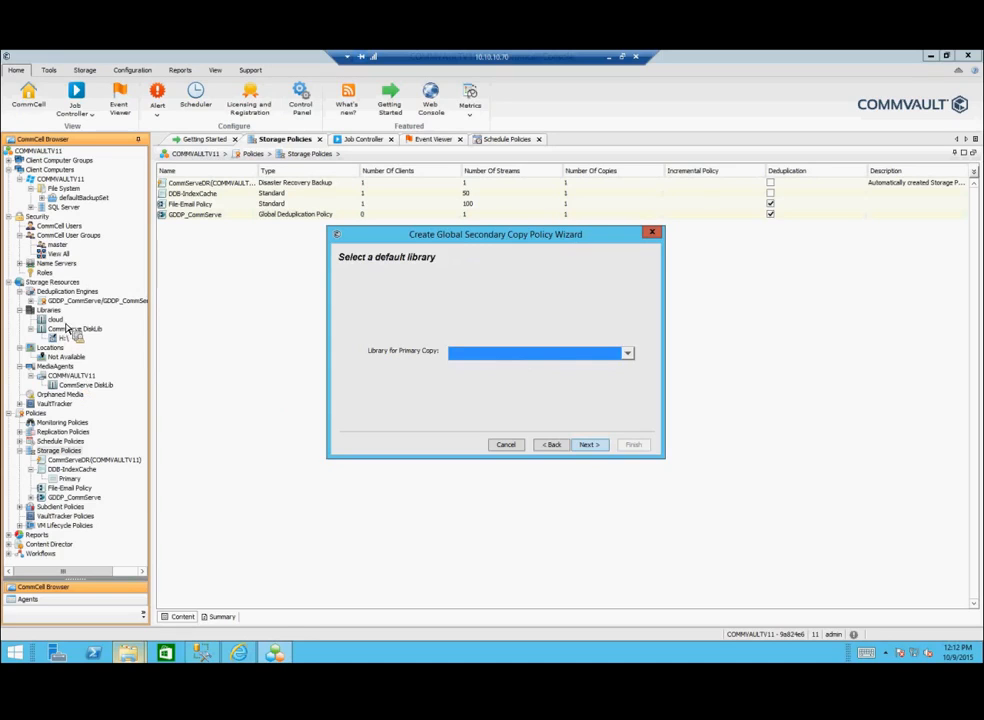
drag(67, 328, 527, 415)
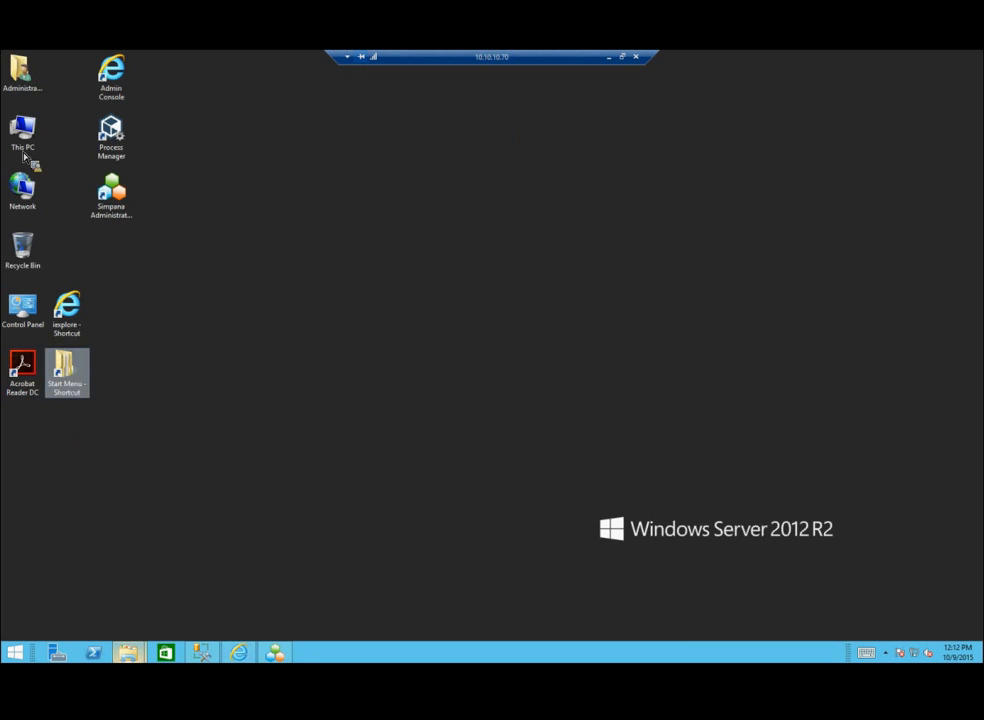
Step: Browse from This PC to the Program Files folder on the CV Binaries (E:) drive
double_click(24, 135)
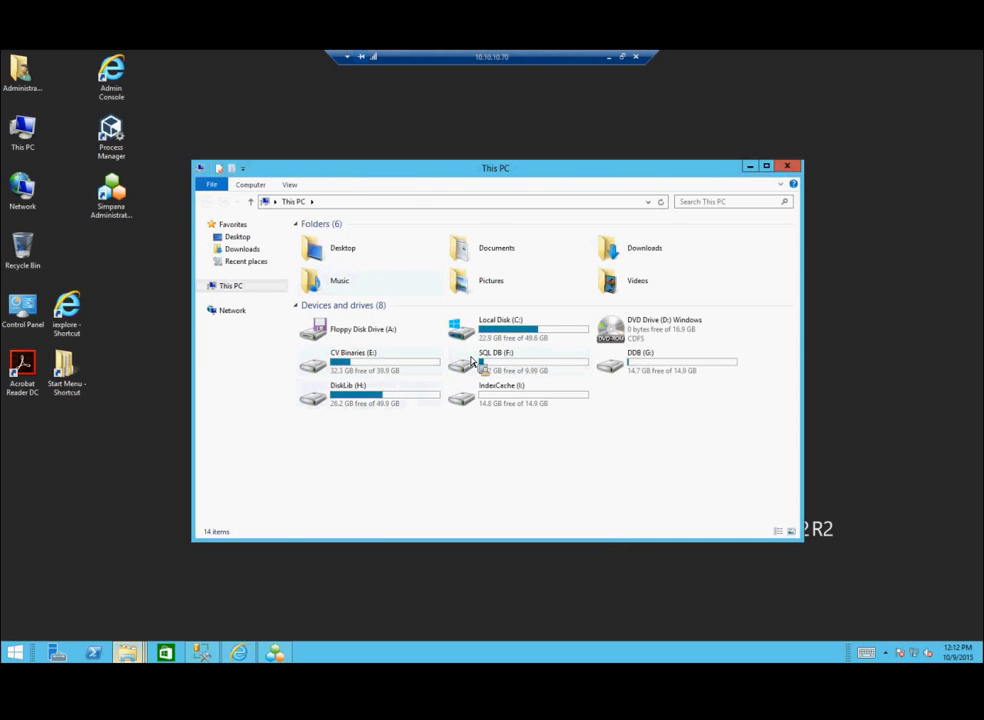
double_click(535, 342)
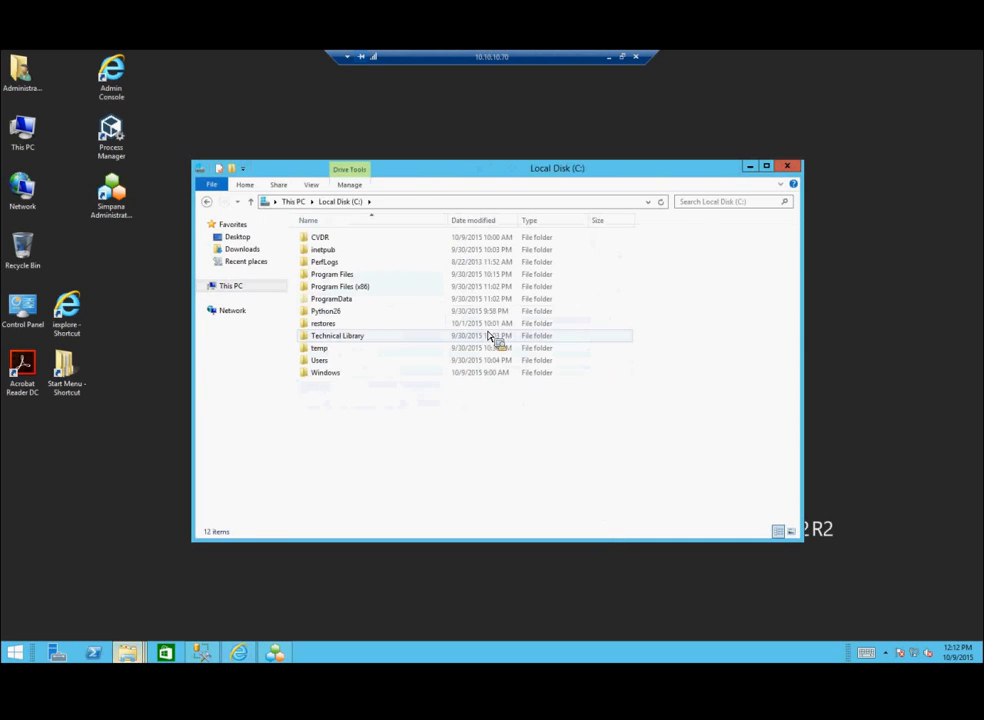
double_click(334, 276)
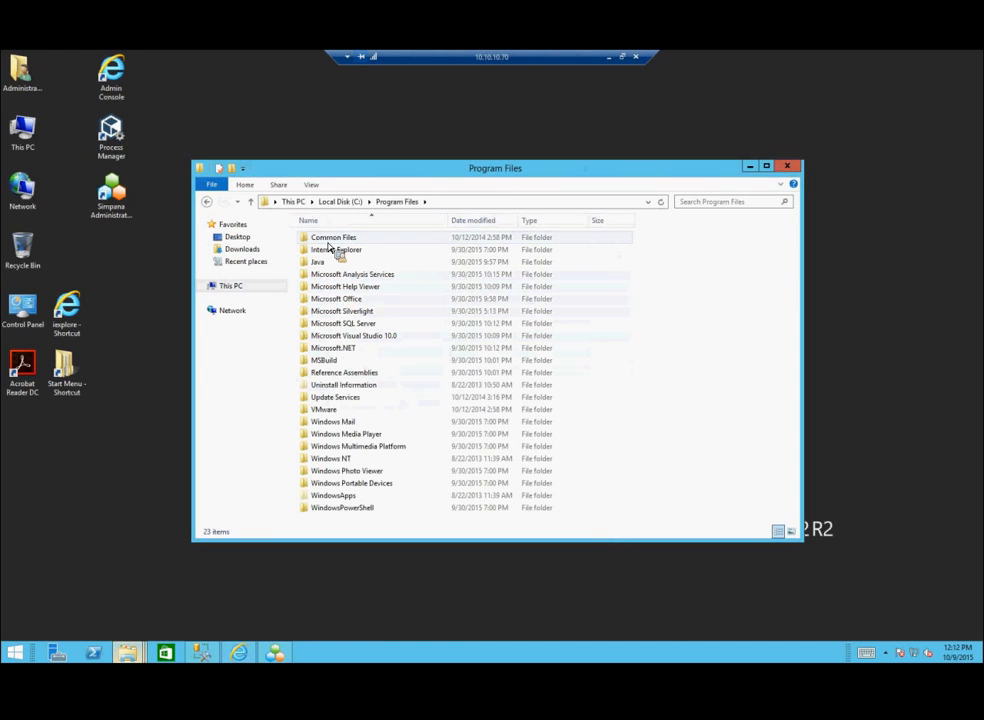
key(BackSpace)
key(BackSpace)
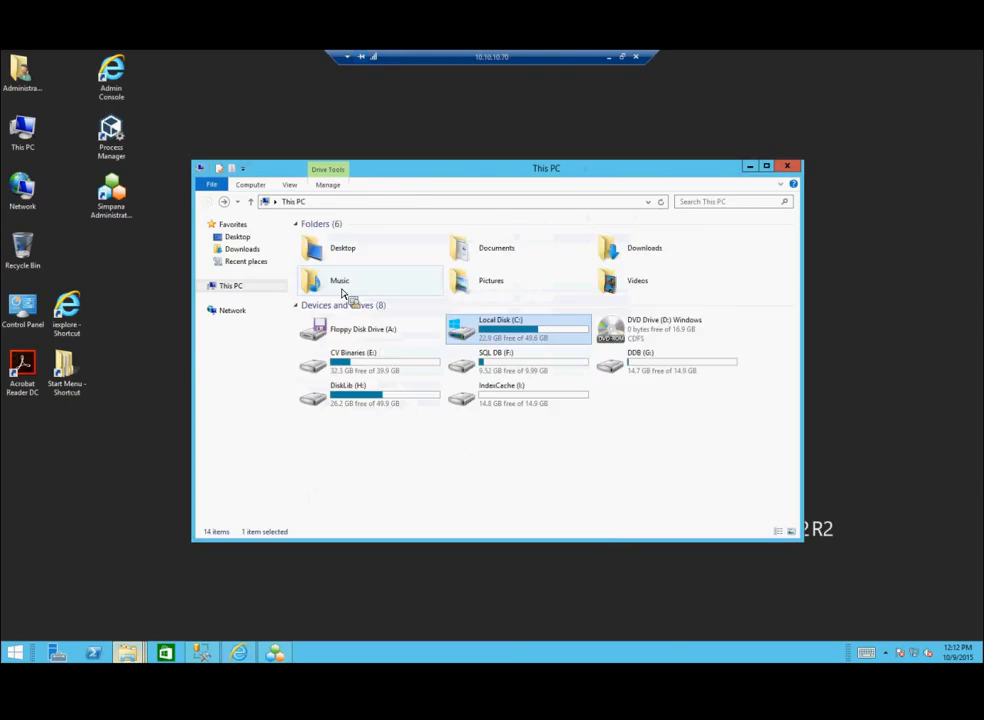
double_click(365, 372)
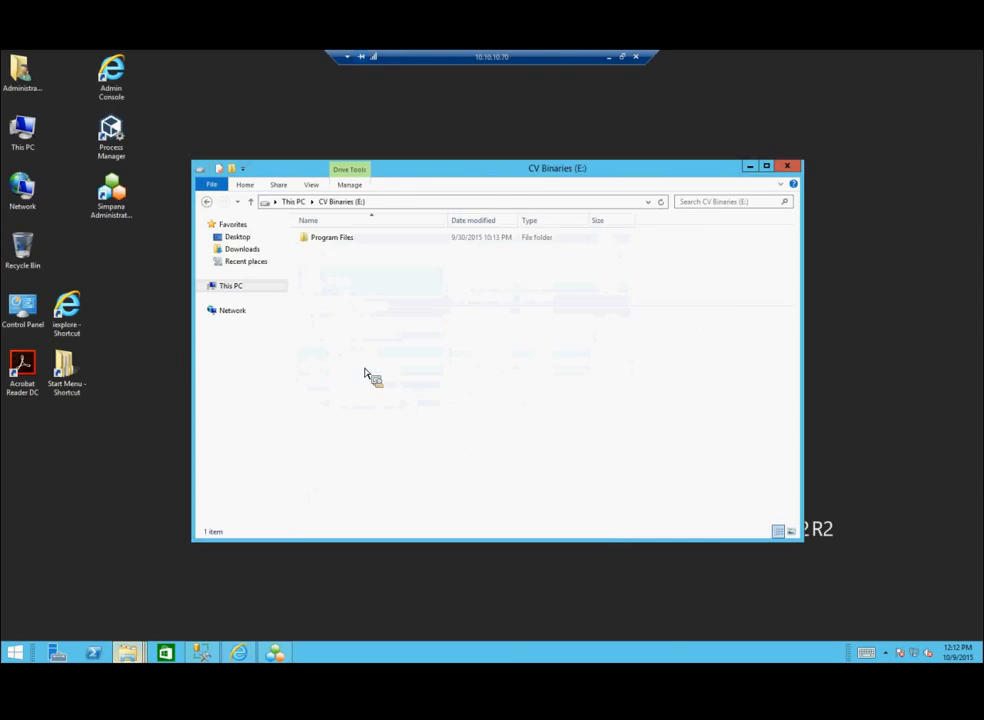
double_click(338, 242)
Step: Go into CommVault\Simpana\Base and launch VirtualLibraryTool.exe
click(337, 240)
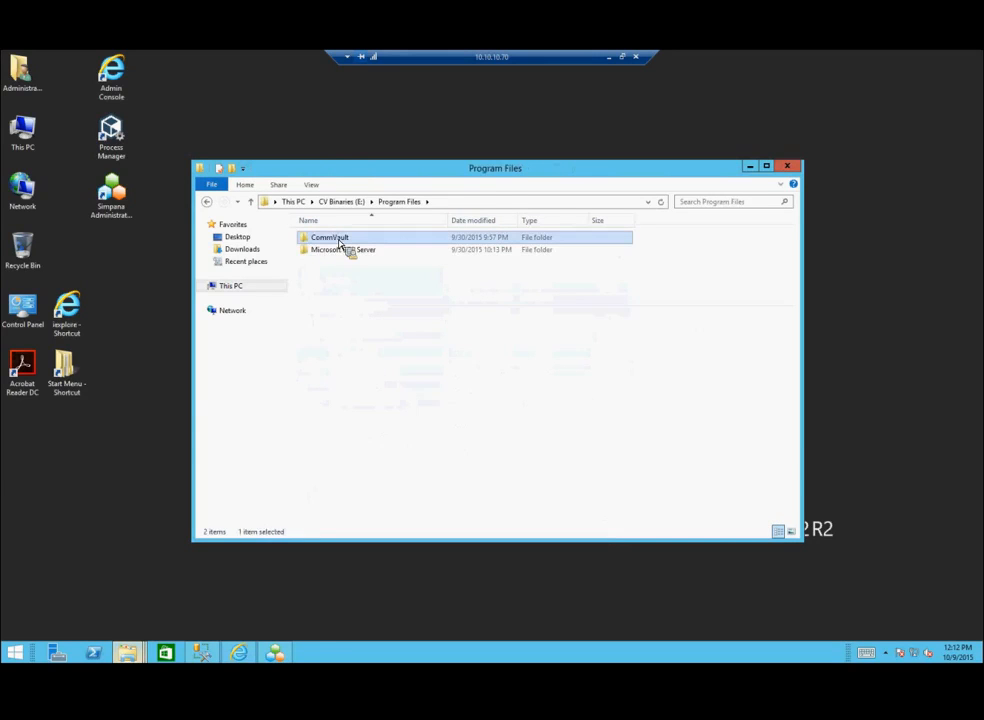
double_click(338, 240)
double_click(330, 240)
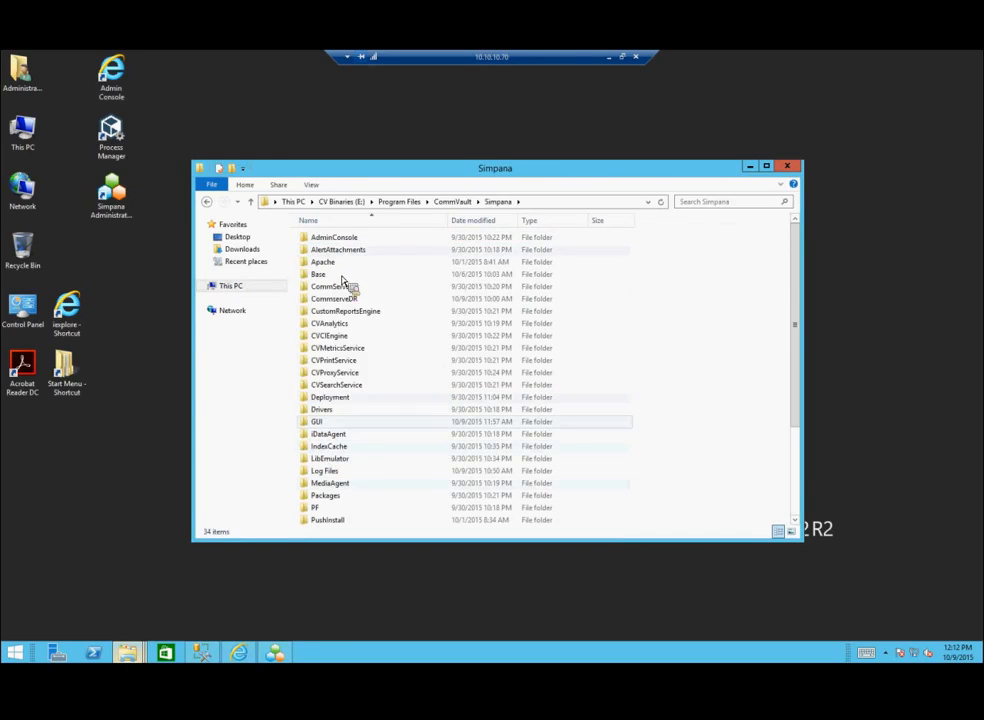
double_click(338, 279)
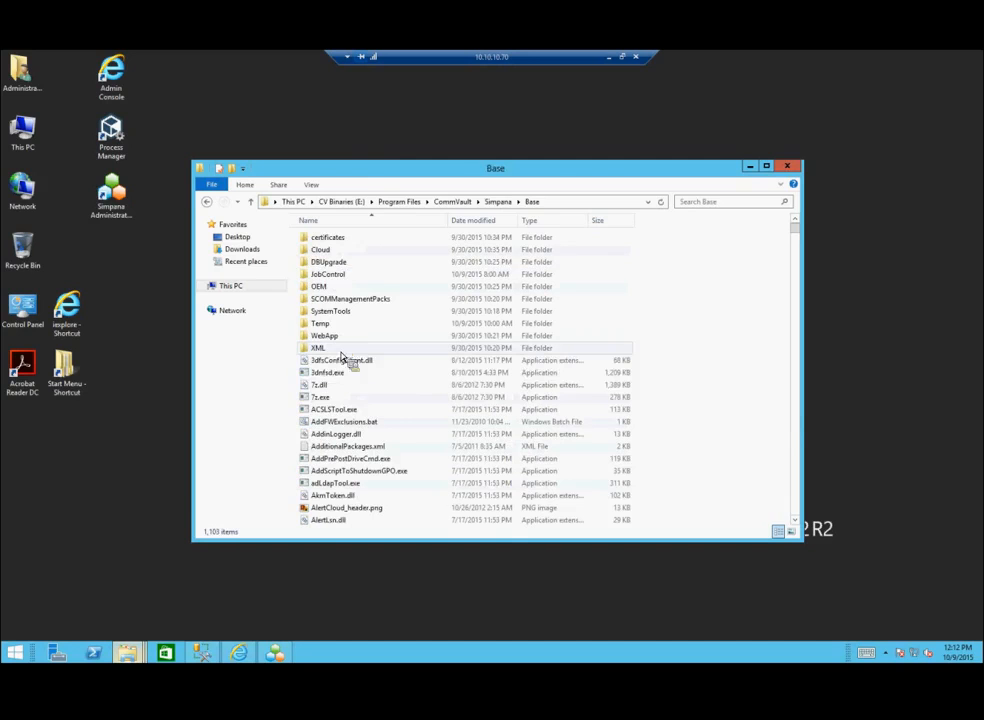
click(339, 374)
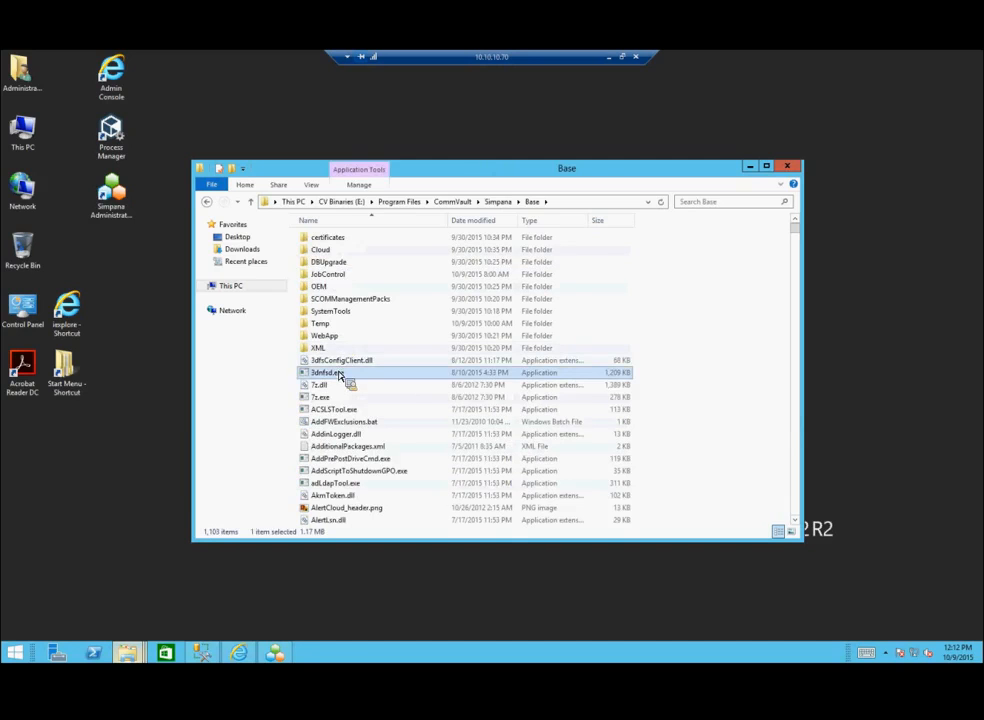
key(v)
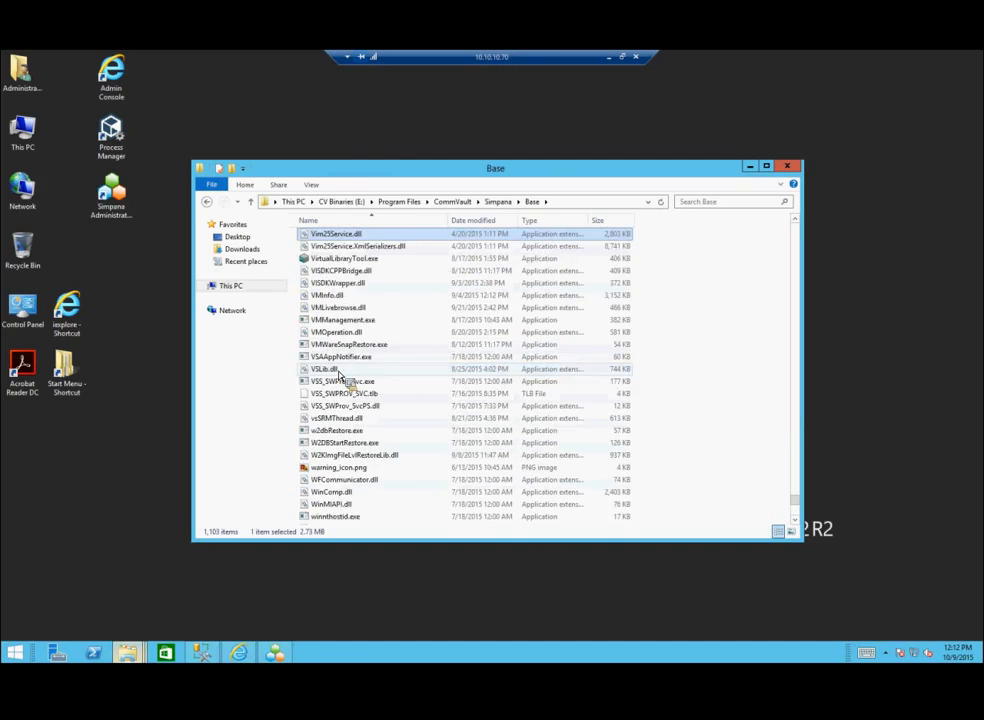
click(344, 262)
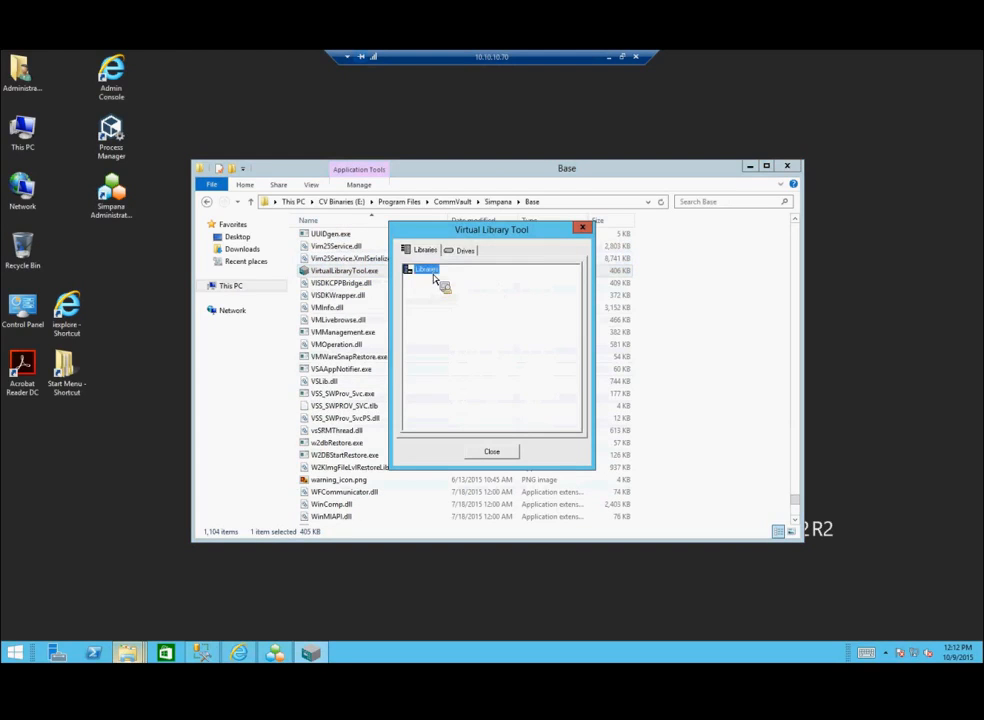
Step: Add a new virtual library and assign the available MediaAgent to it
right_click(430, 271)
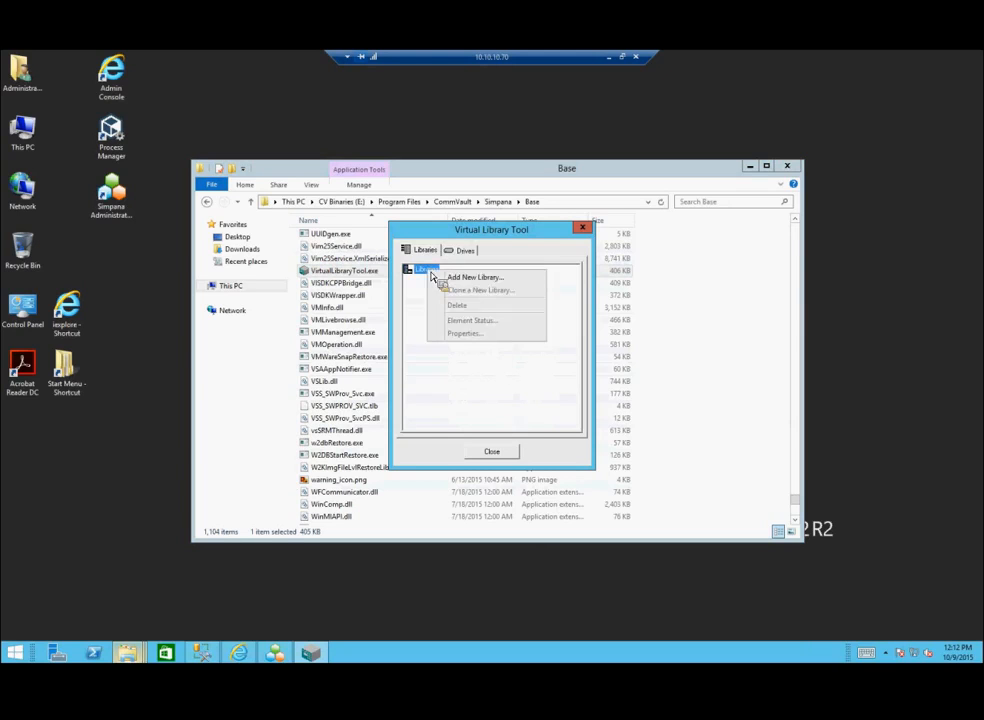
click(466, 279)
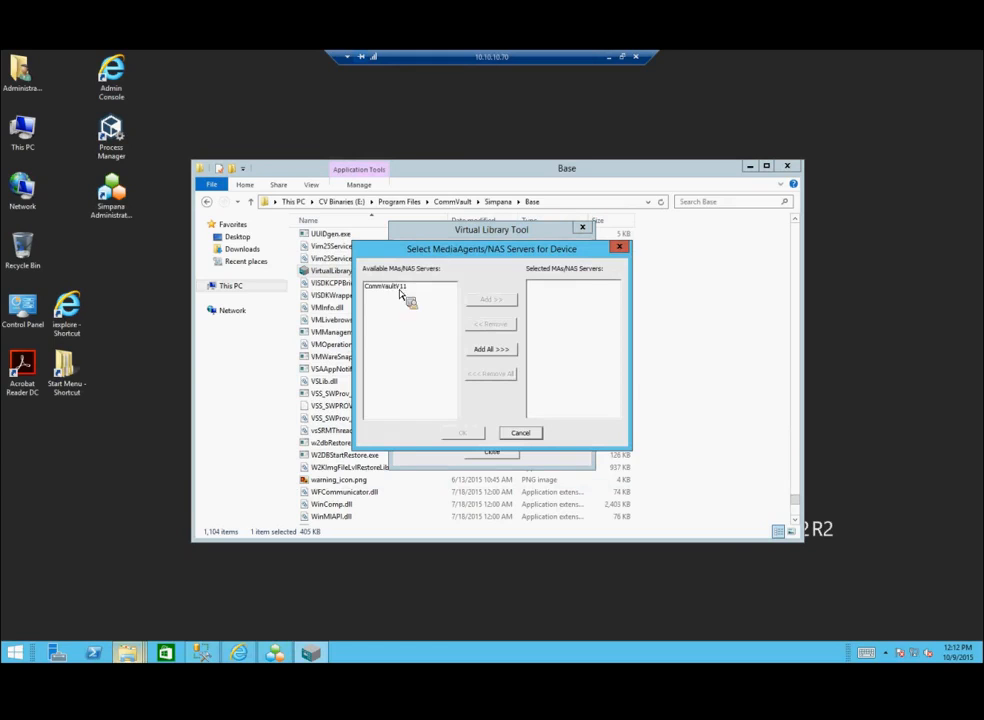
click(399, 288)
click(490, 300)
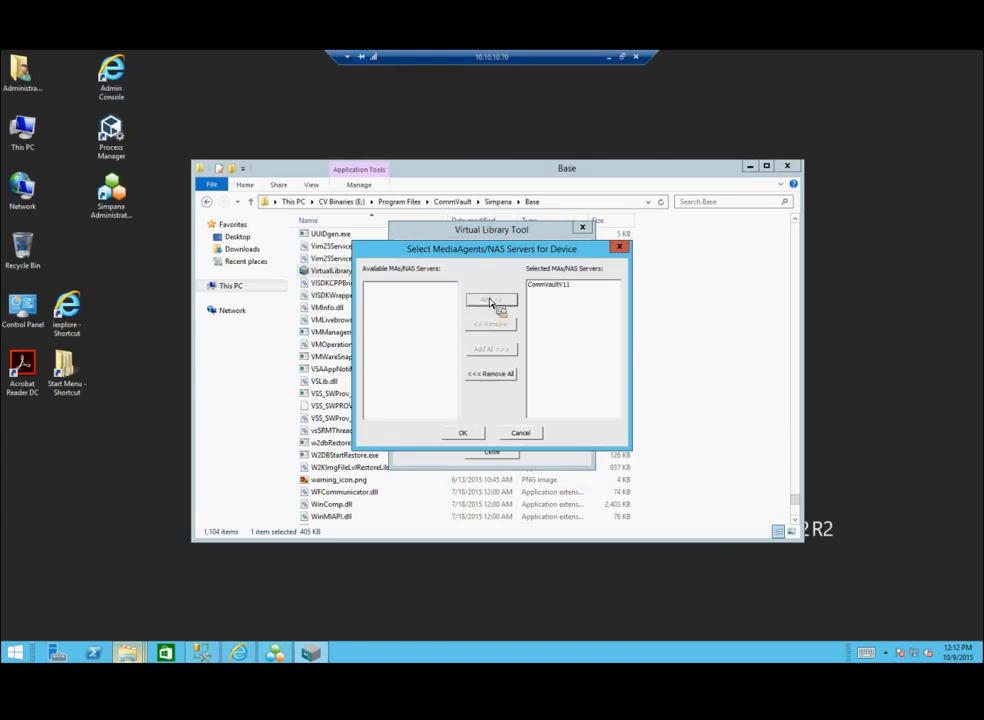
click(462, 432)
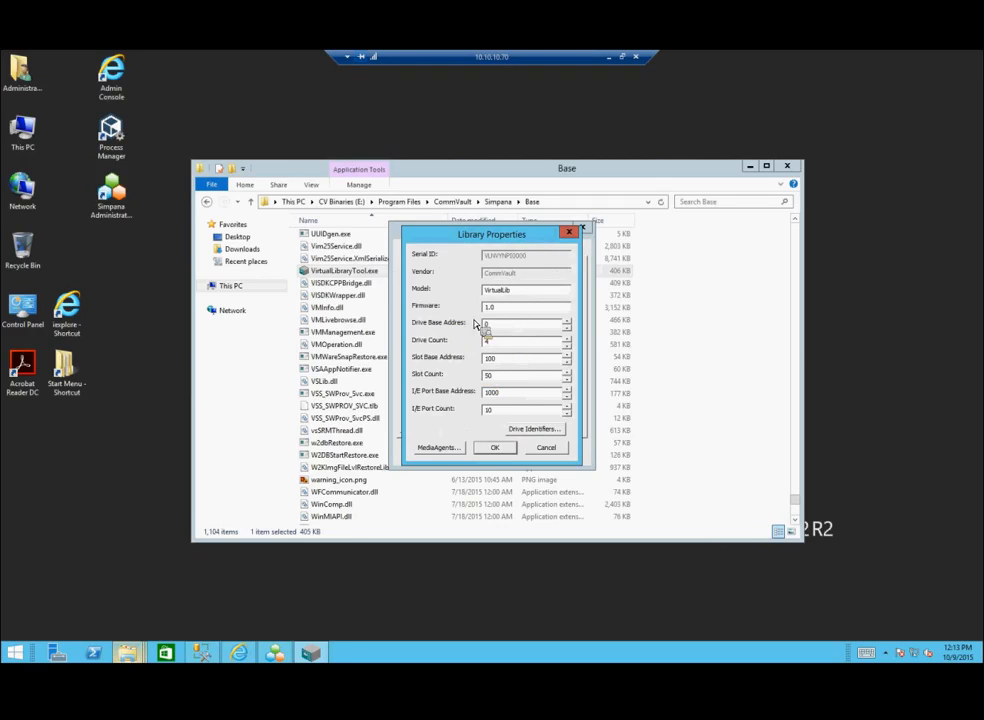
Step: Add VirtualDrive identifiers for all four drives, assign the MediaAgent, and create CommVault VirtualLib
click(527, 430)
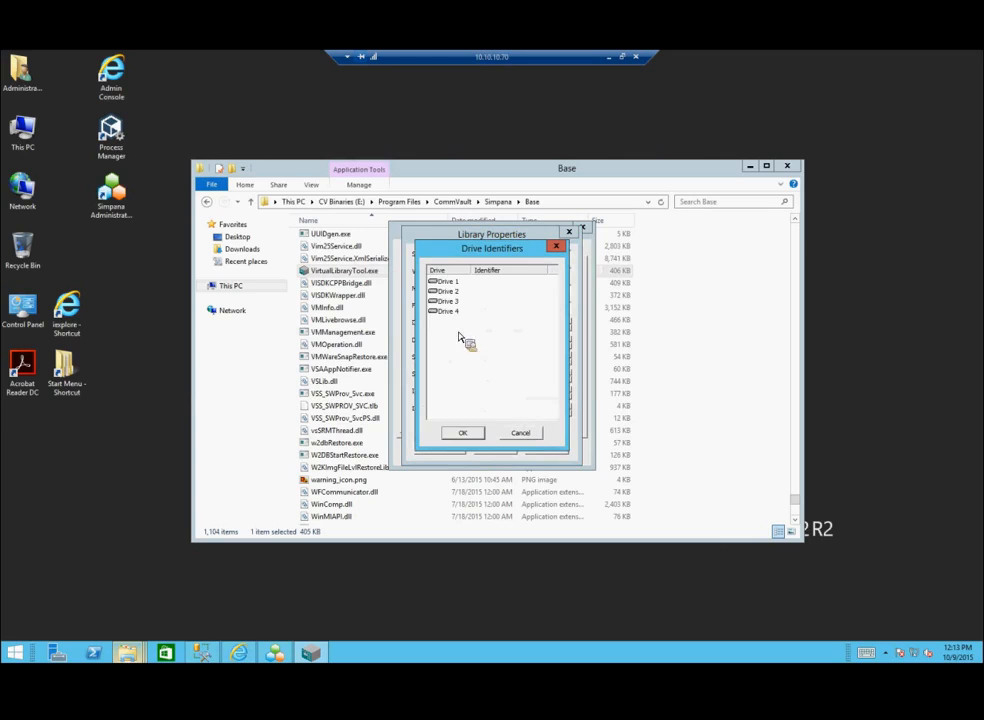
right_click(452, 283)
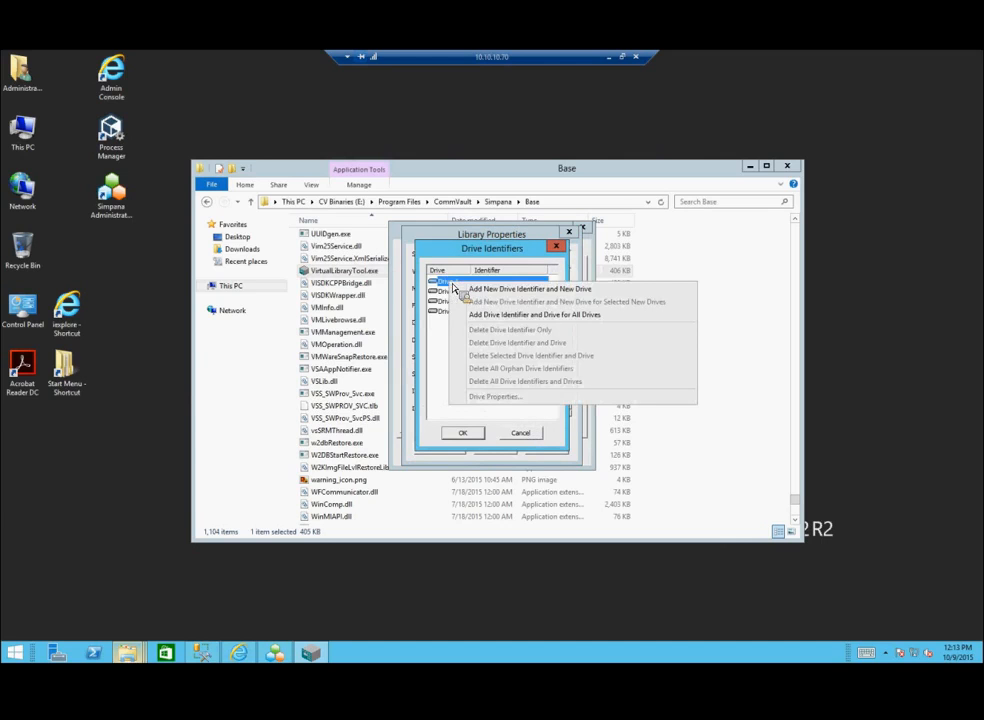
click(562, 318)
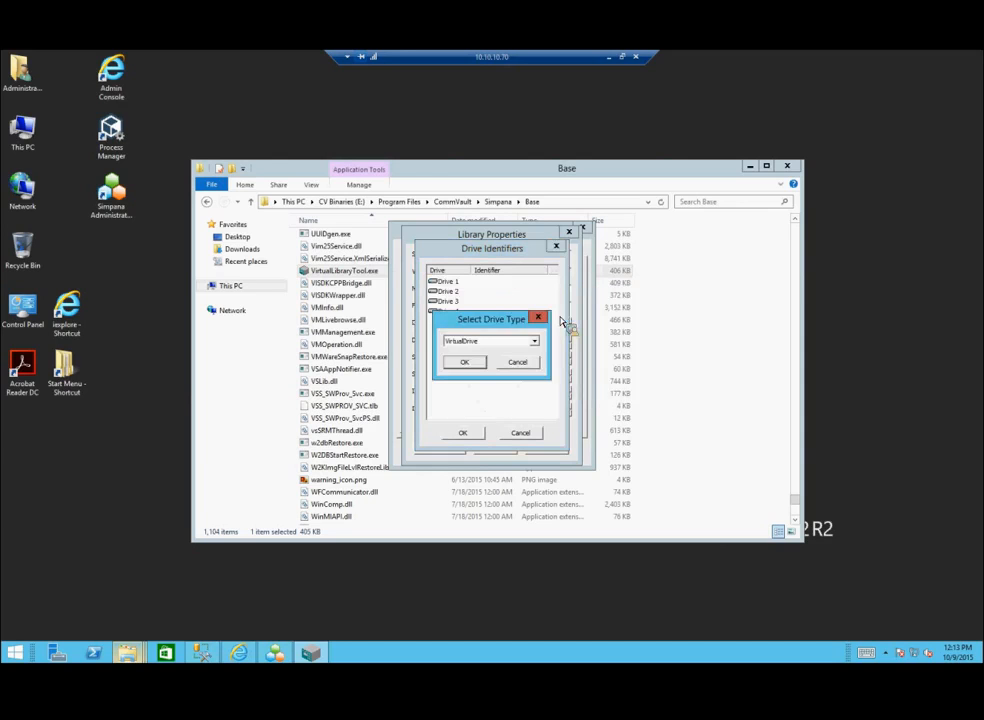
click(468, 362)
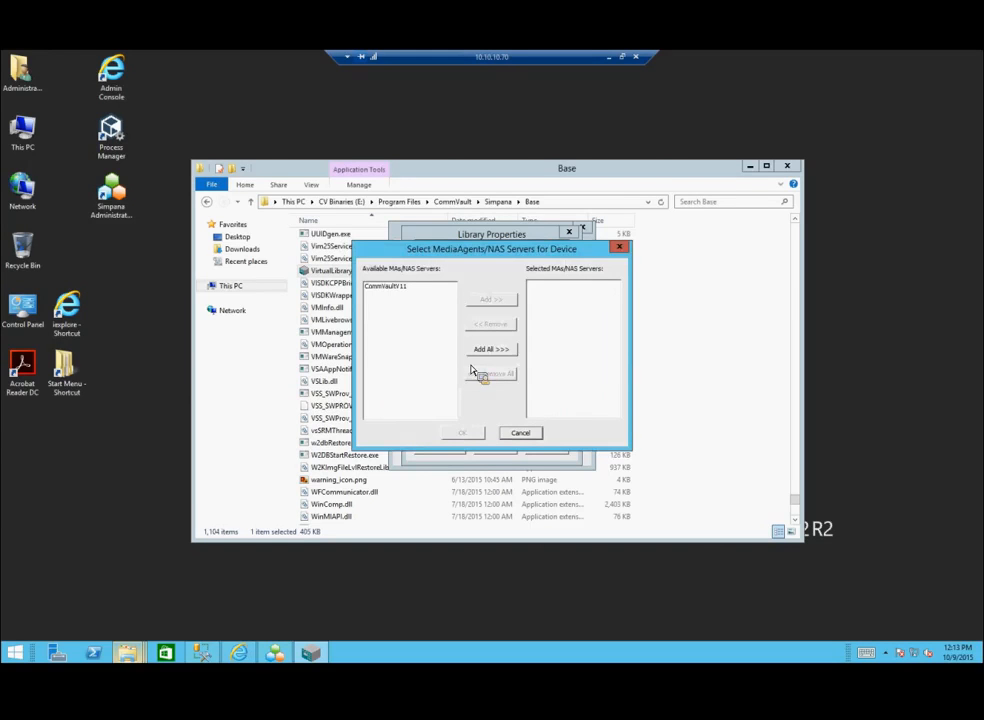
click(390, 287)
click(508, 301)
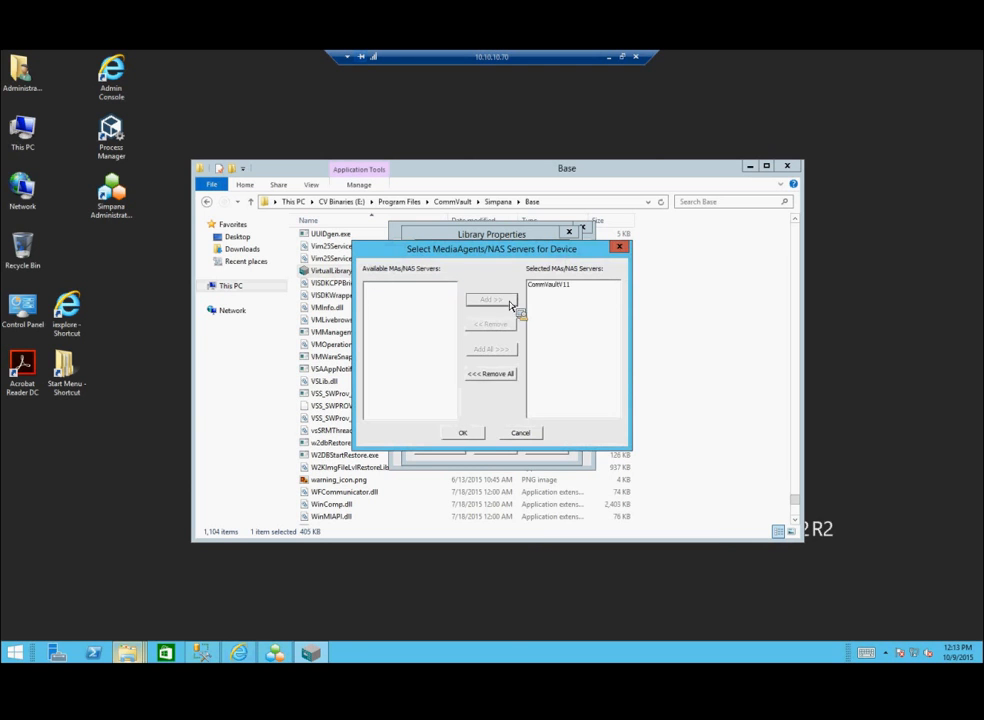
click(479, 433)
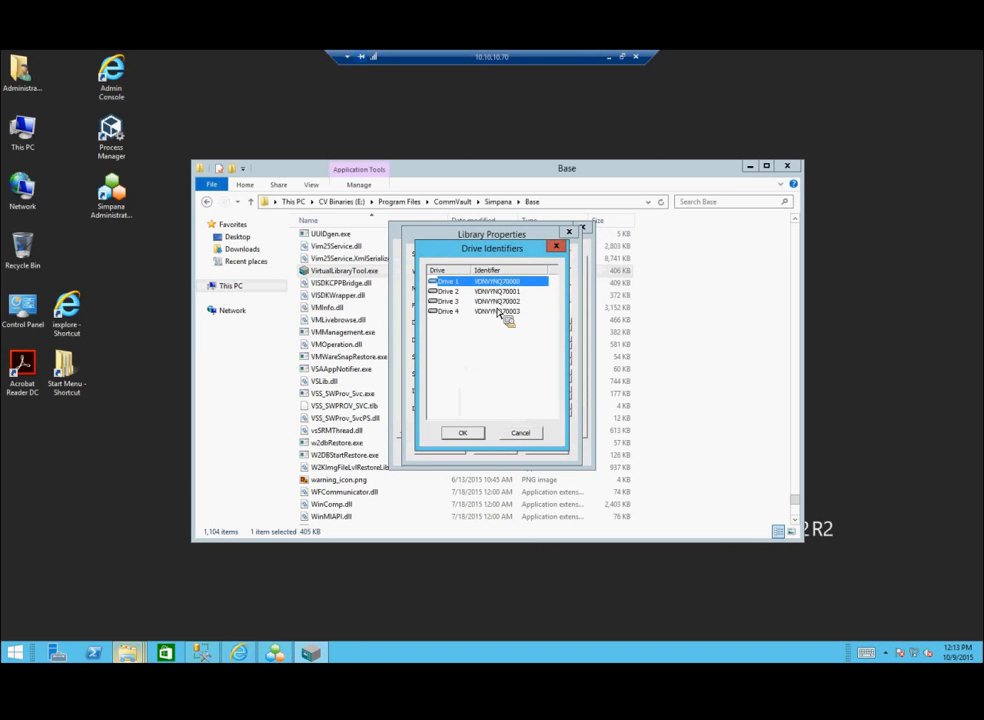
click(472, 431)
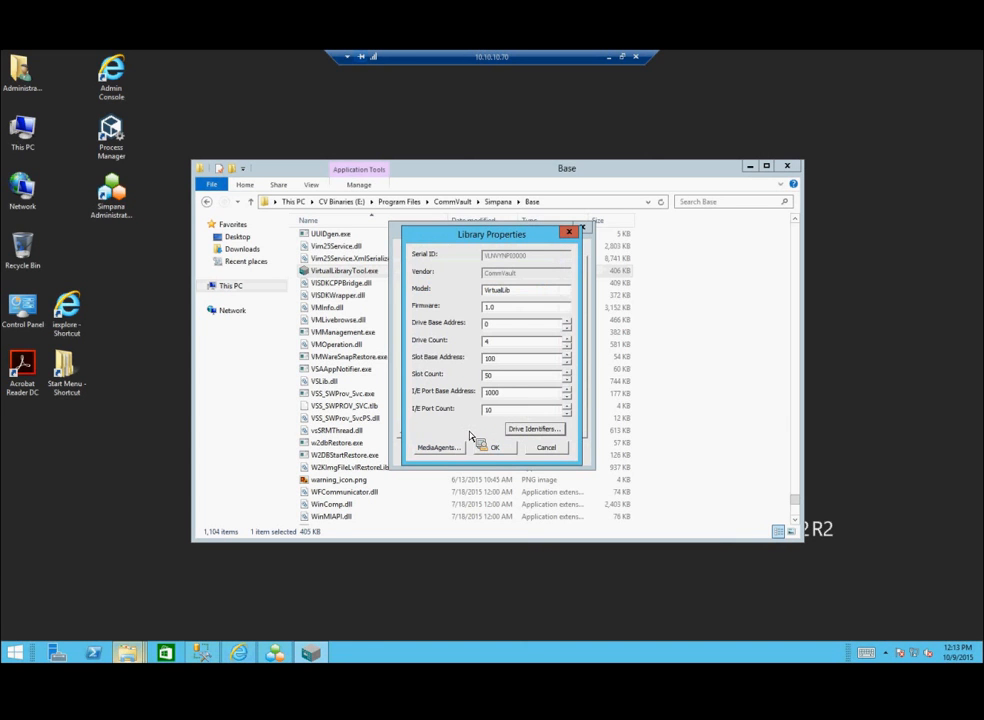
click(492, 447)
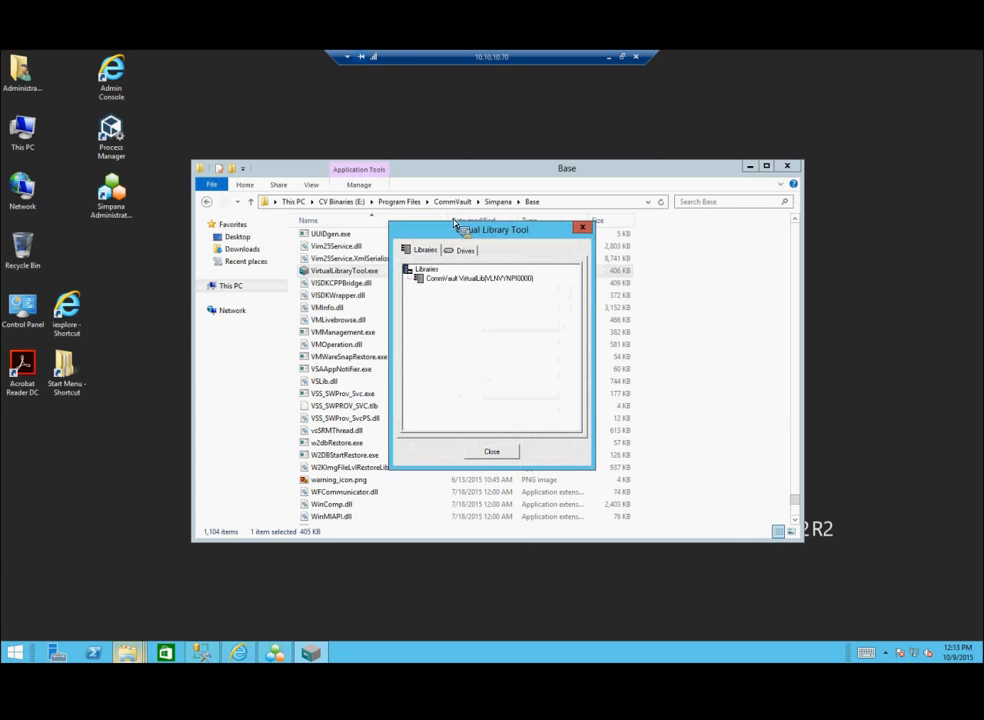
Step: Check the library's four virtual drives and bring up its element status
click(463, 250)
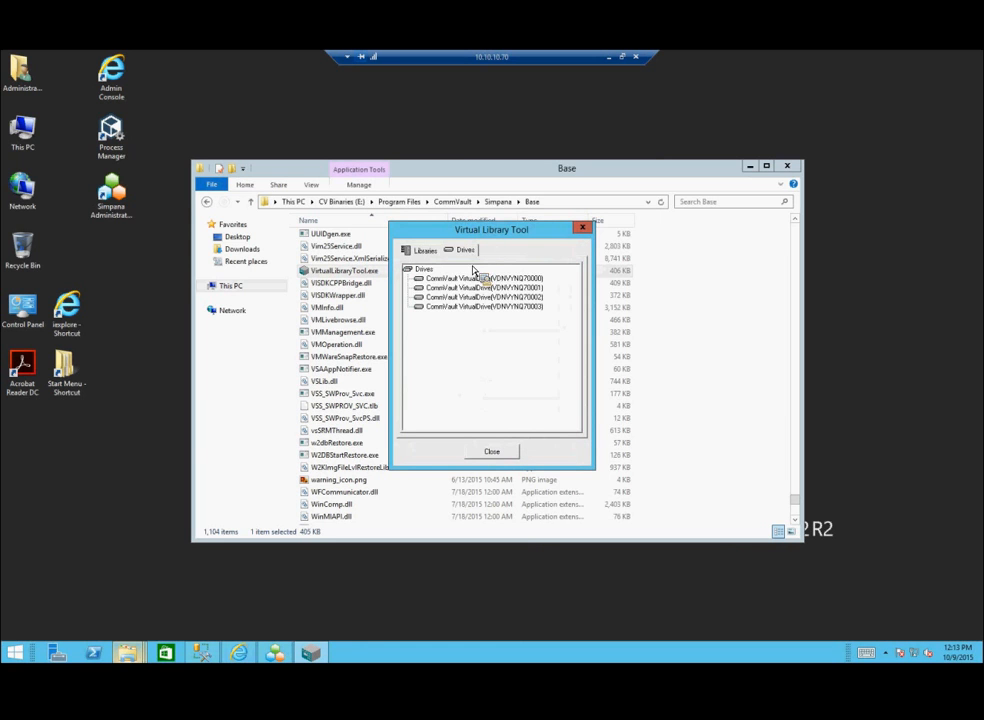
click(428, 251)
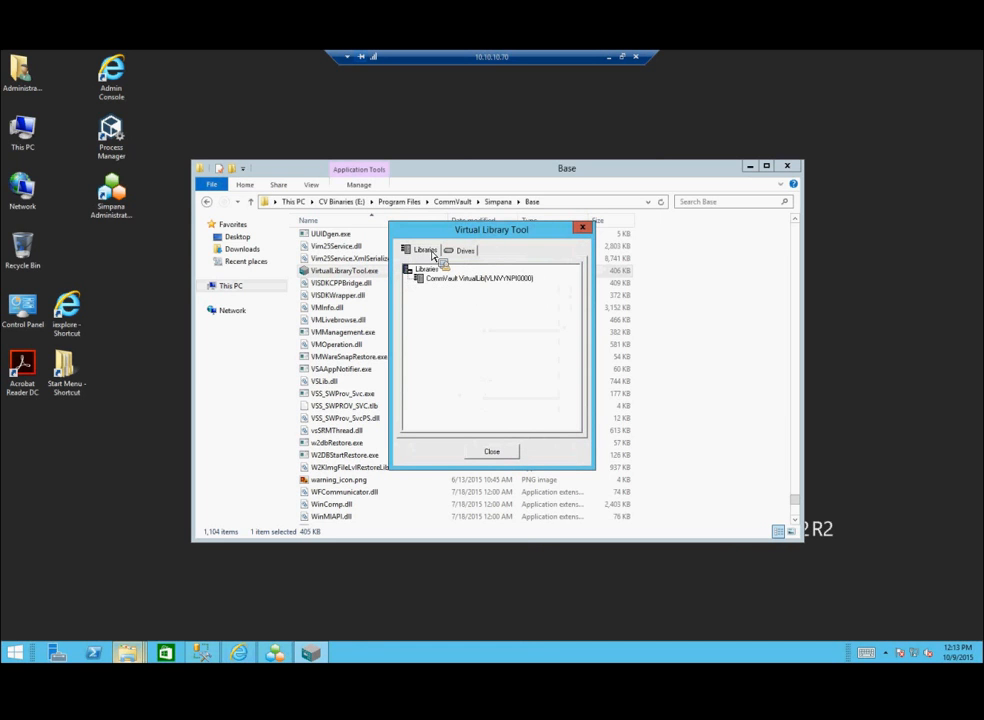
right_click(436, 280)
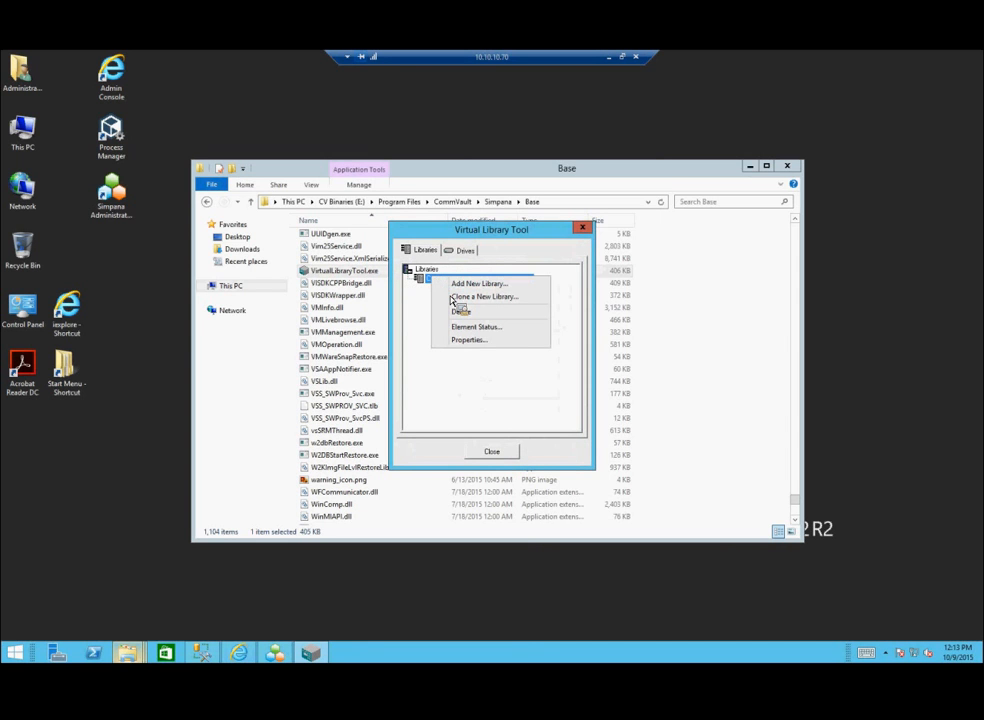
click(482, 327)
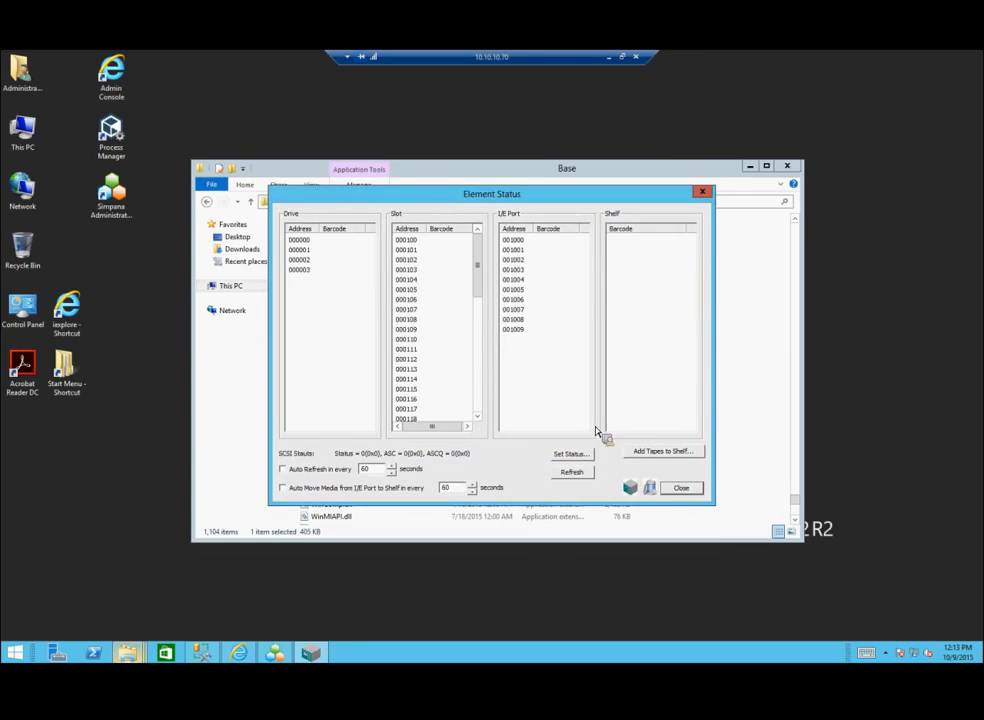
Step: Add ten tapes with barcode prefix CV to the shelf and move them into the slots
click(643, 455)
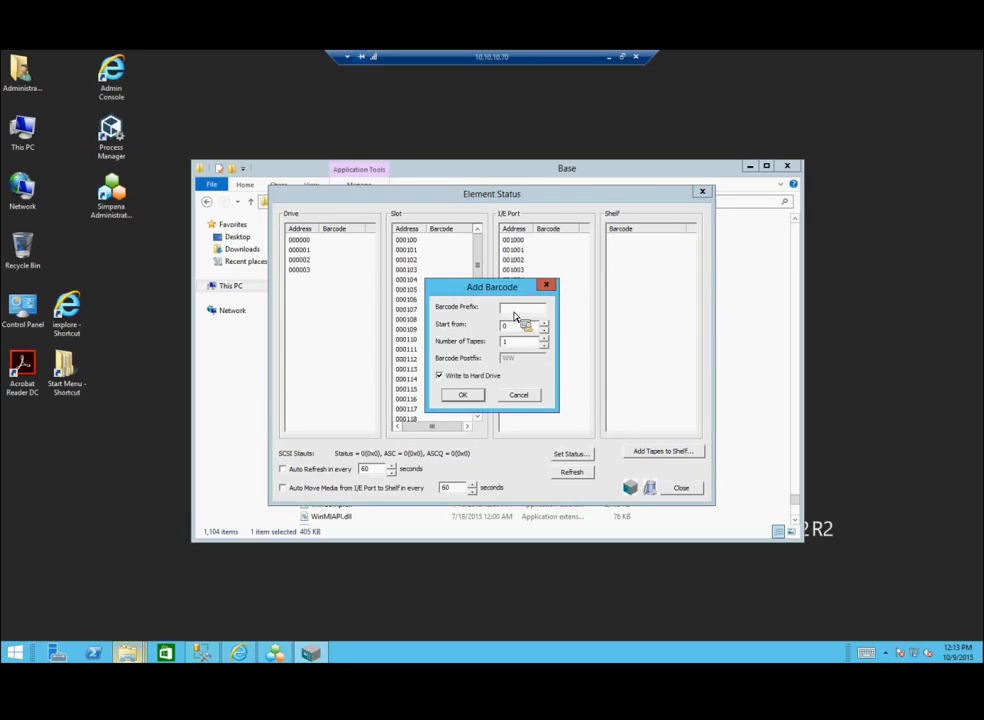
text(CV)
double_click(507, 342)
click(462, 395)
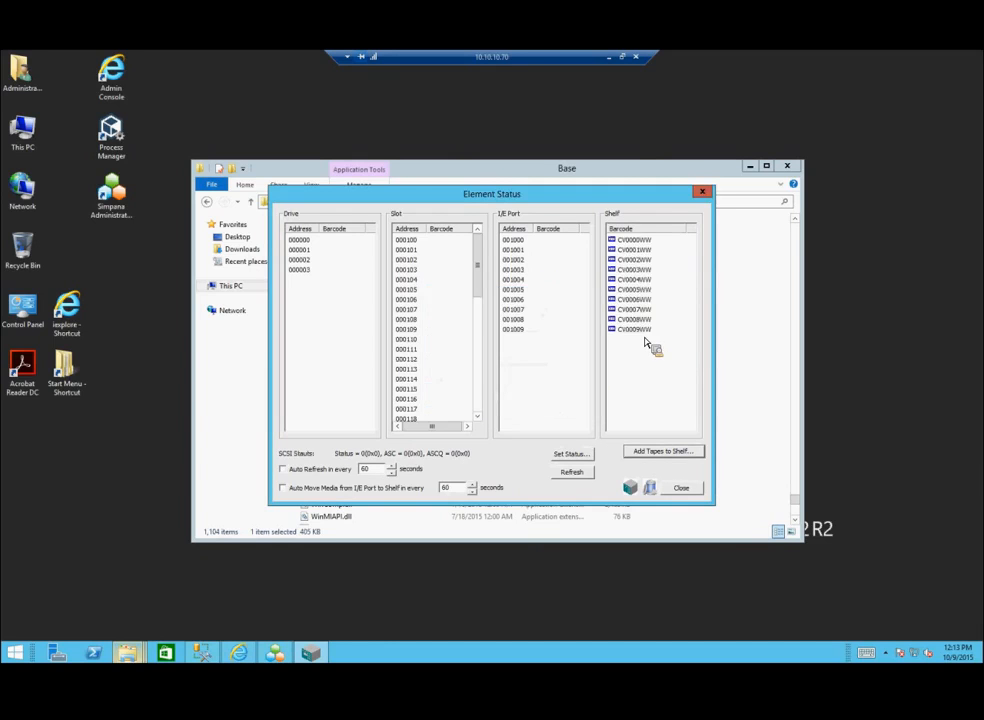
drag(645, 338, 451, 247)
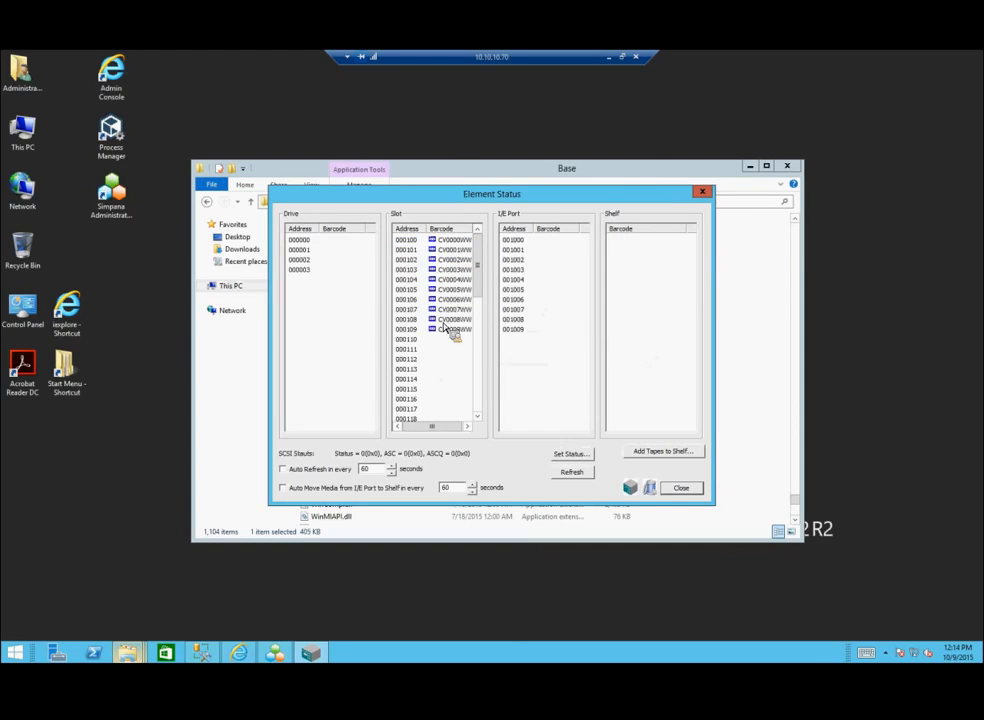
Step: Close the element status window and the Virtual Library Tool
click(679, 493)
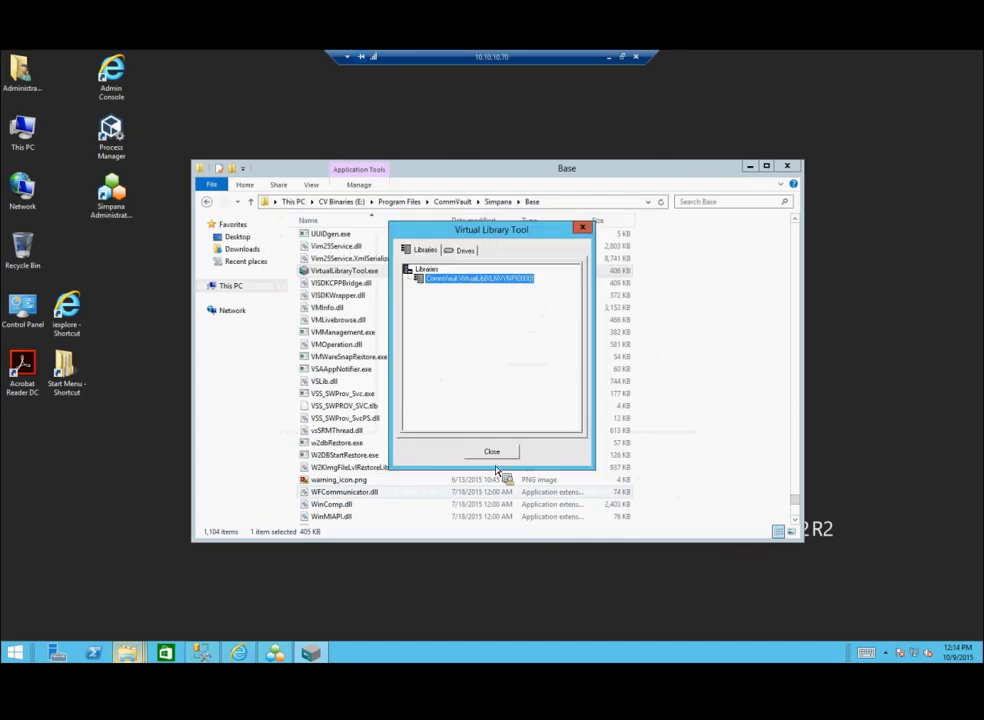
click(493, 454)
mouse_move(263, 652)
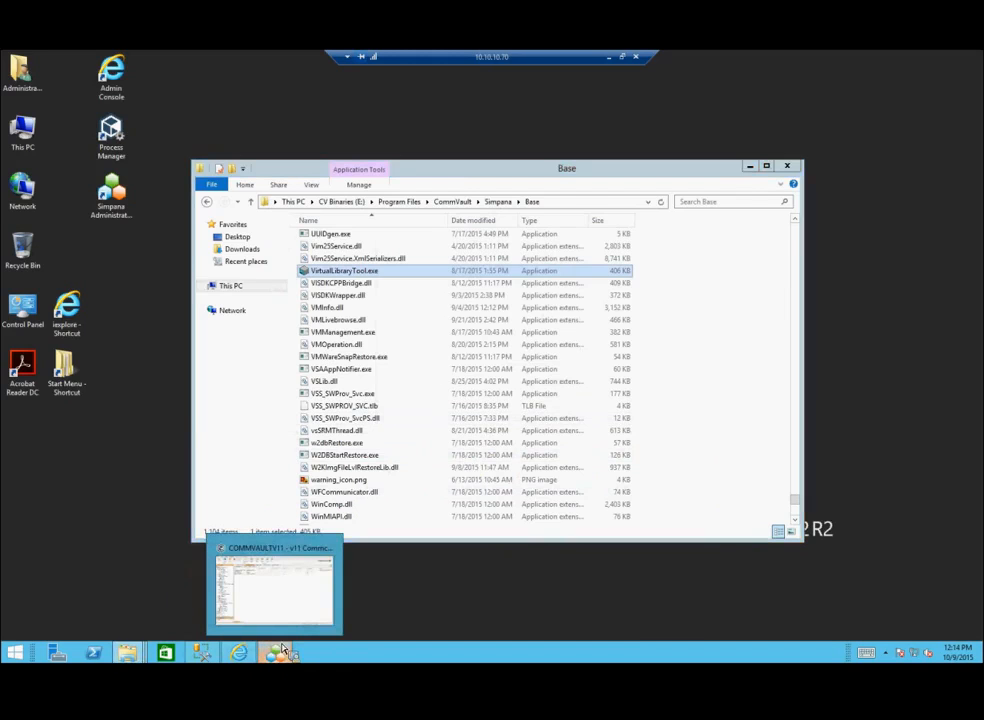
Step: Start Library and Drive configuration in the CommCell Console for the COMMVAULTV11 MediaAgent
click(283, 651)
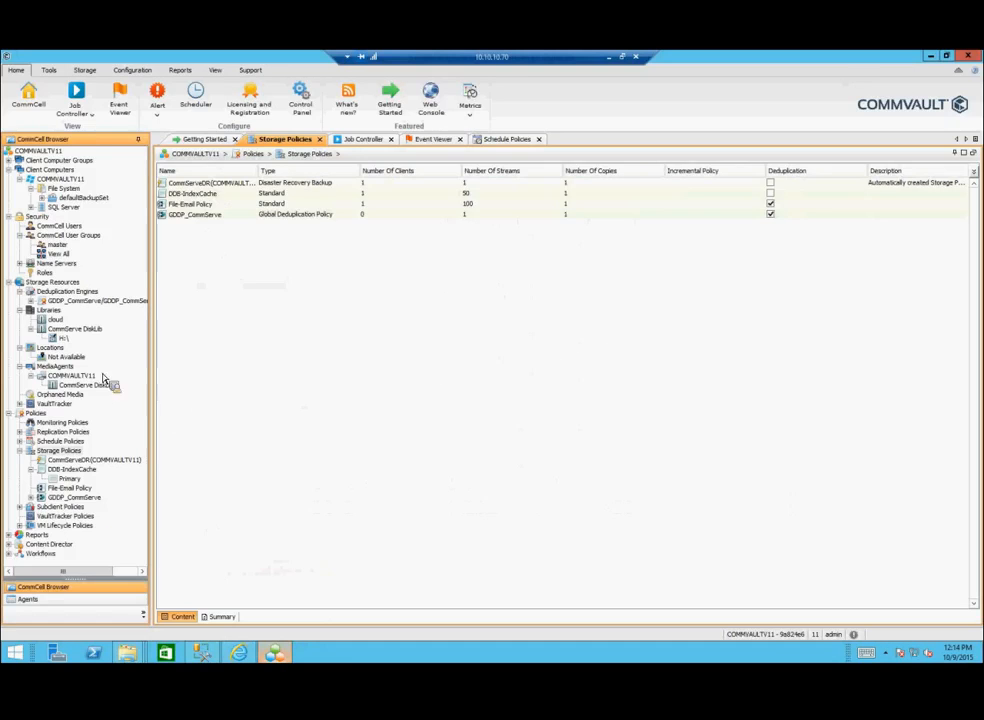
click(62, 309)
click(85, 72)
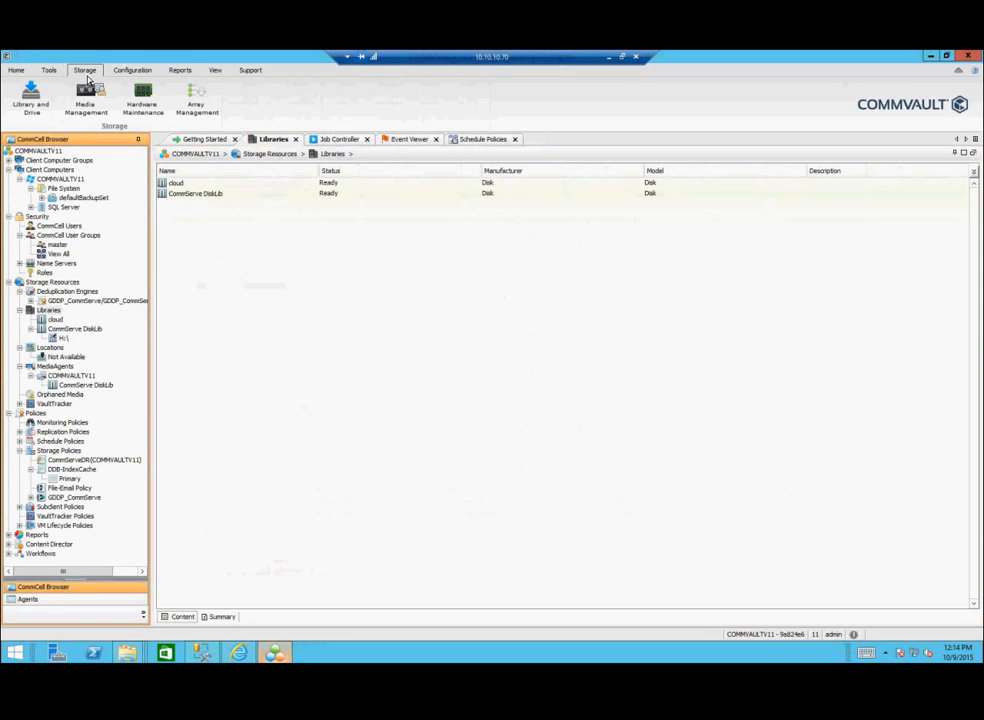
click(32, 100)
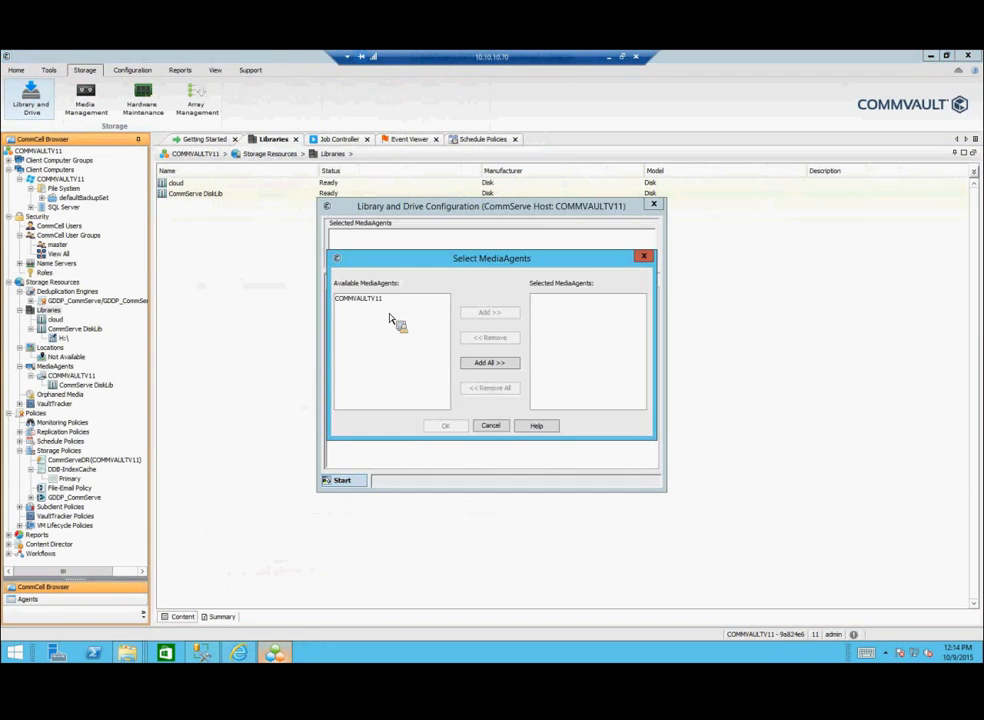
click(365, 298)
click(490, 312)
click(446, 425)
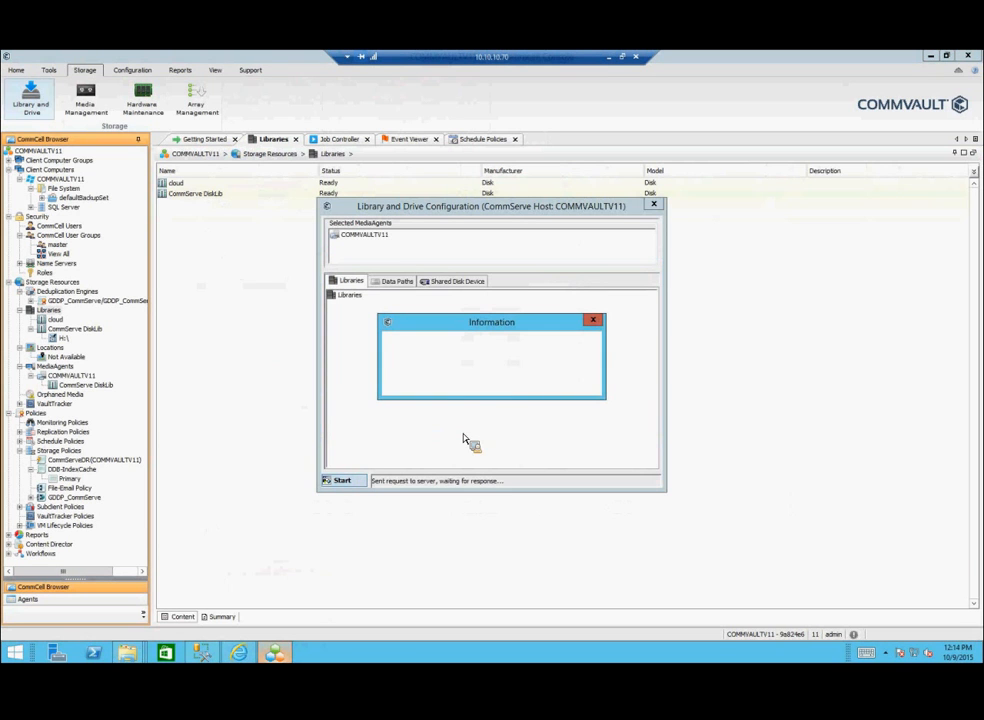
click(491, 381)
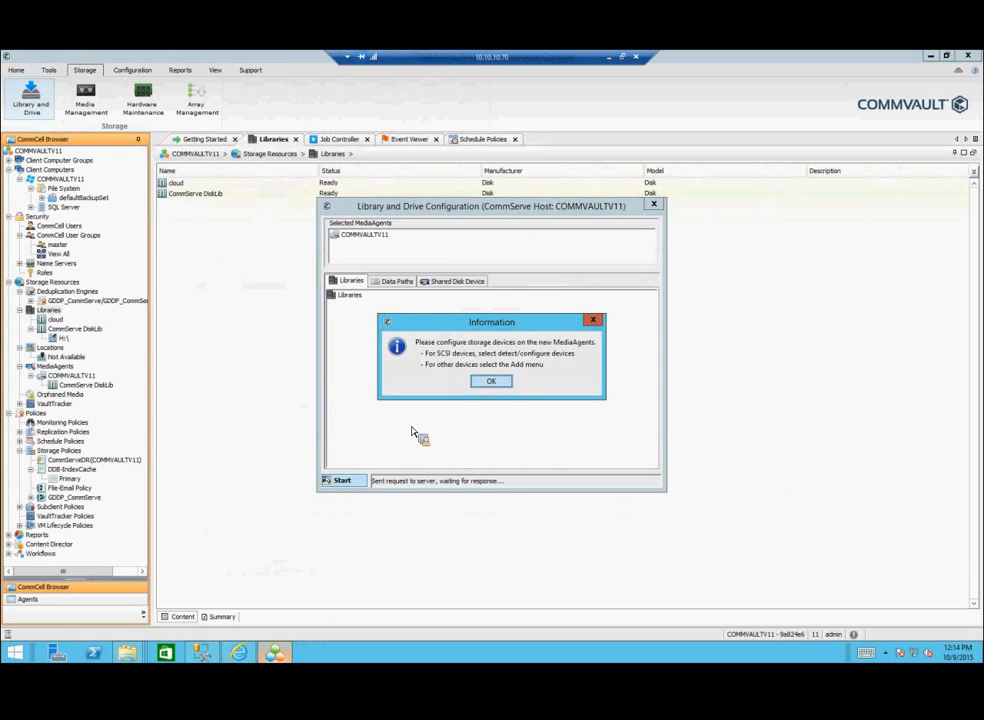
Step: Detect devices with automatic DDS drivepools and exhaustive detection, accepting the library and four drives
click(354, 481)
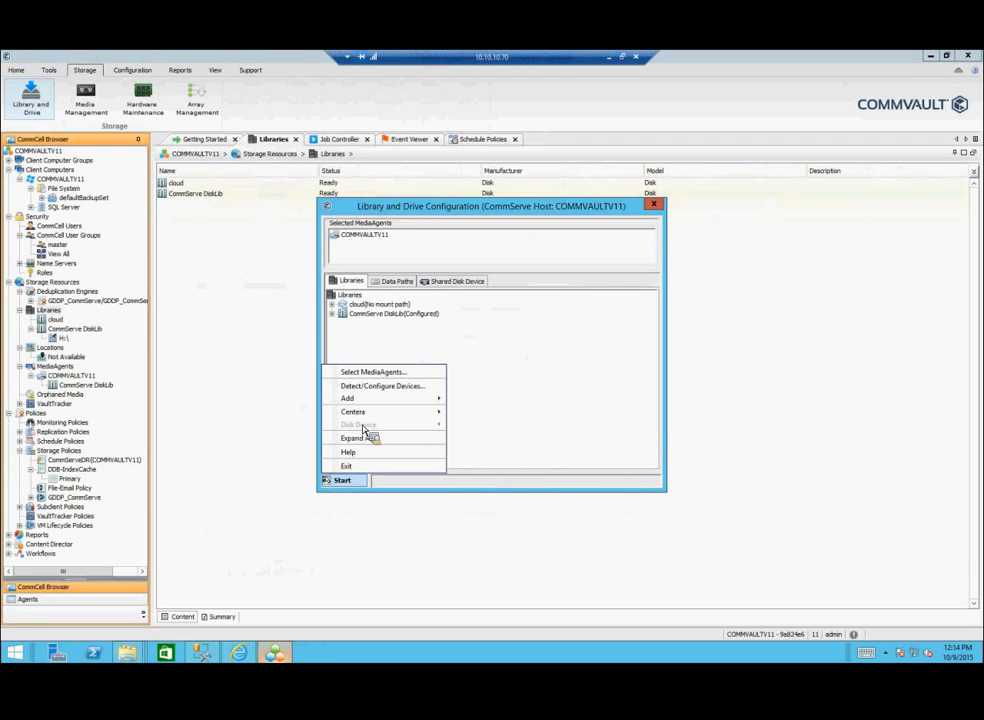
click(385, 389)
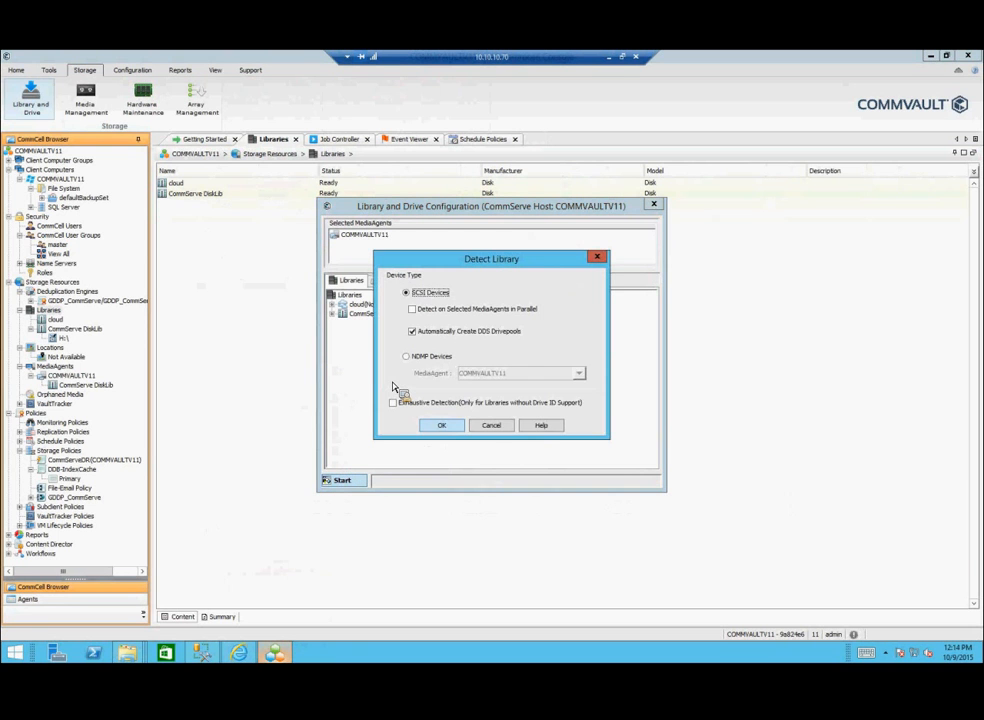
click(411, 332)
click(394, 404)
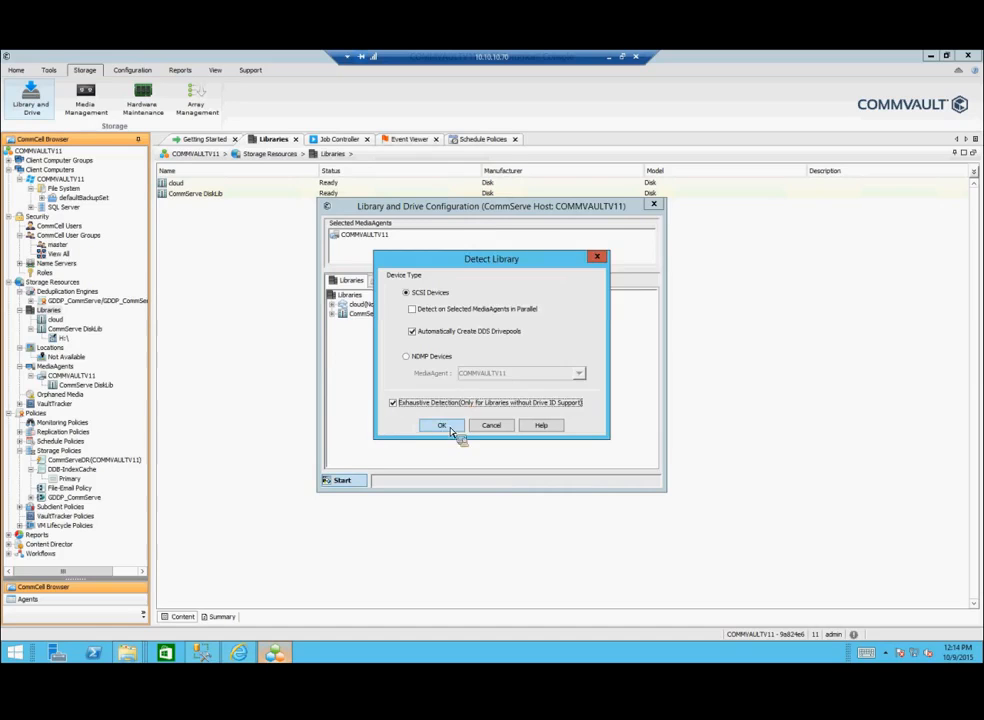
click(446, 426)
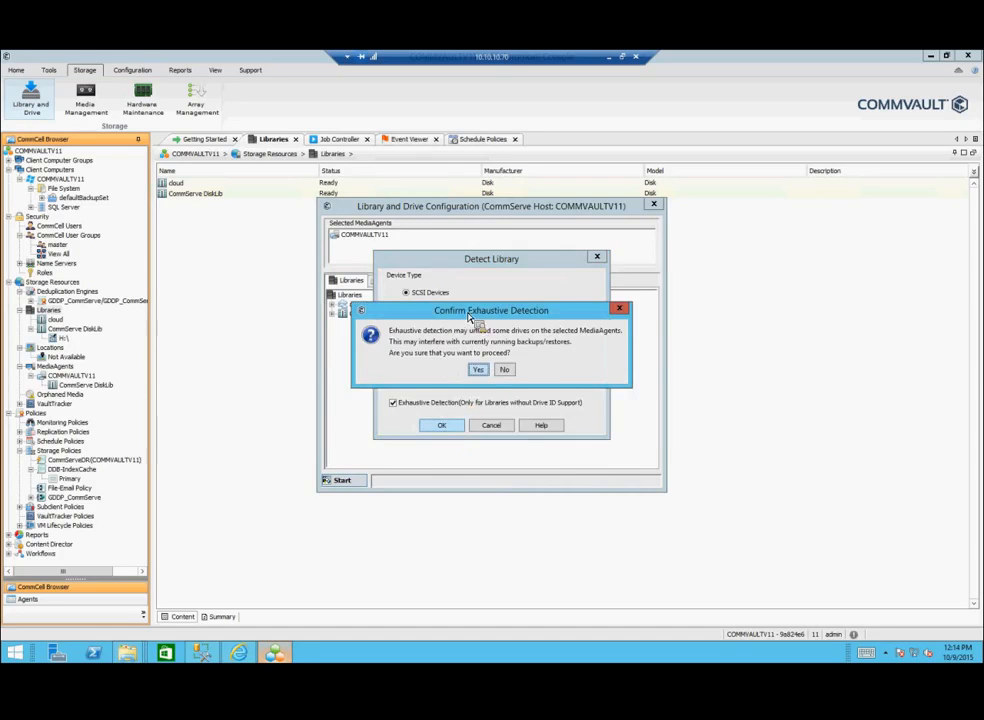
click(479, 370)
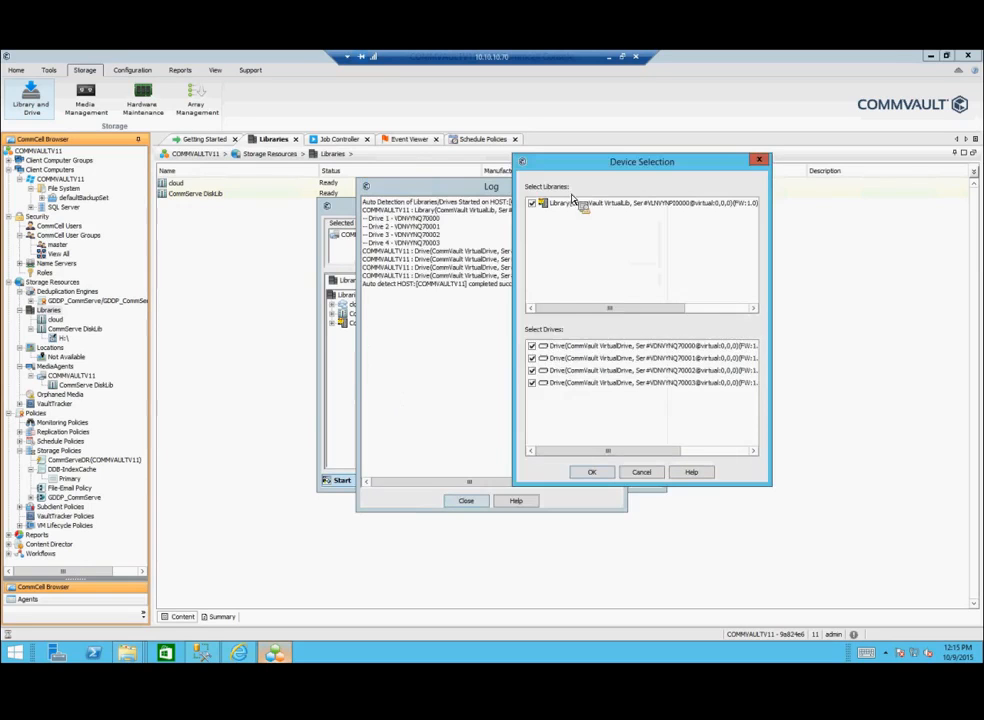
click(591, 473)
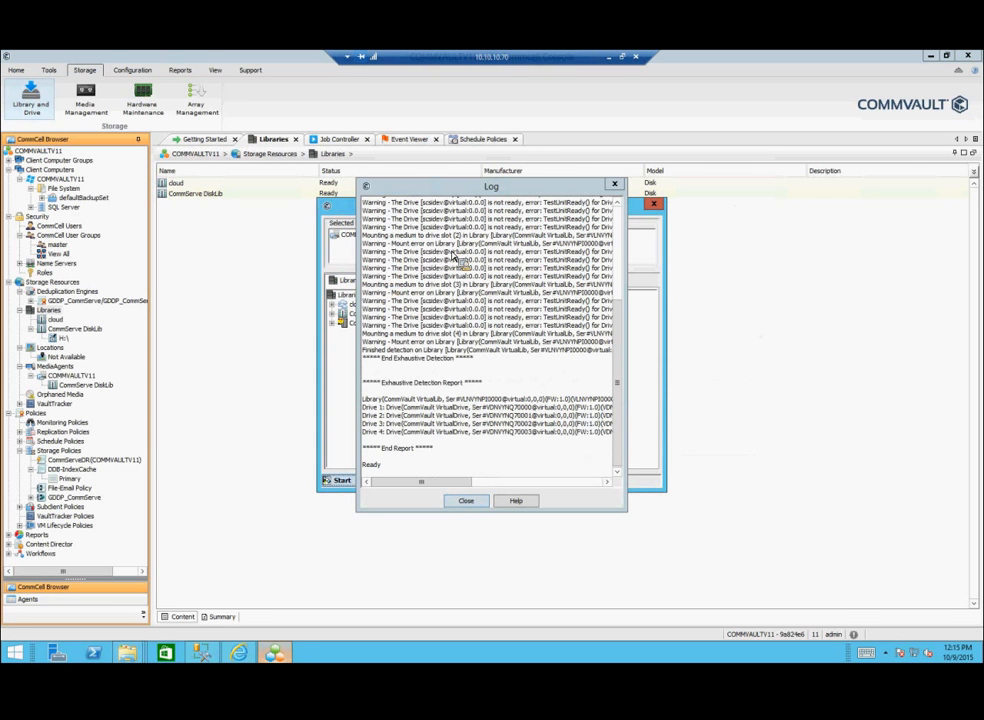
click(468, 503)
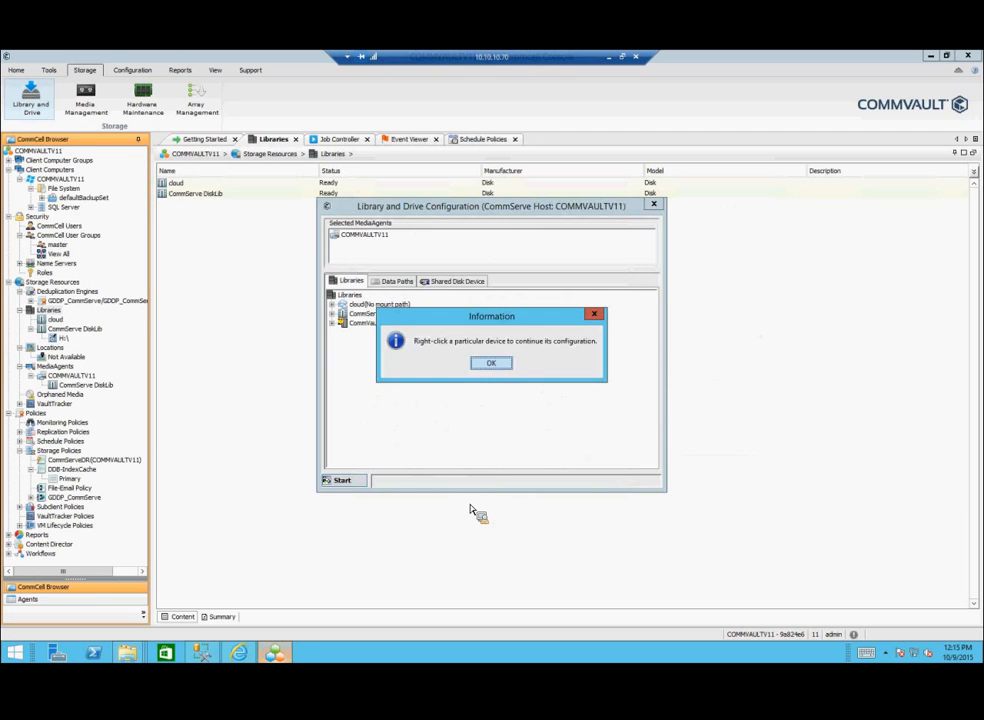
Step: Configure CommVault VirtualLib with all its drives, discovering media automatically as Virtual Tape
click(489, 363)
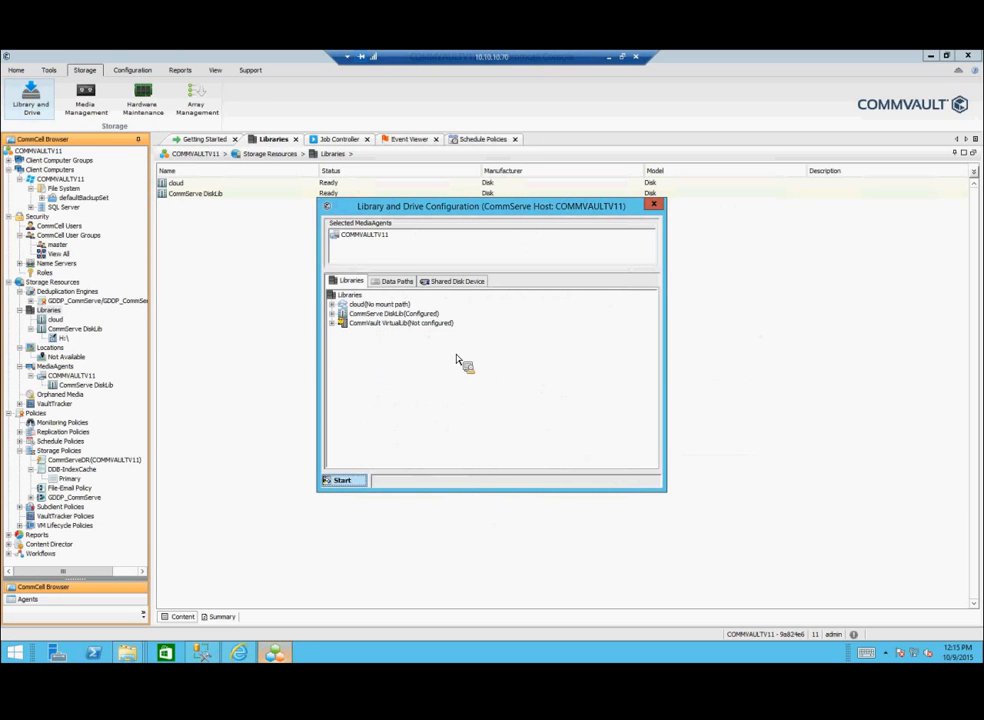
click(333, 324)
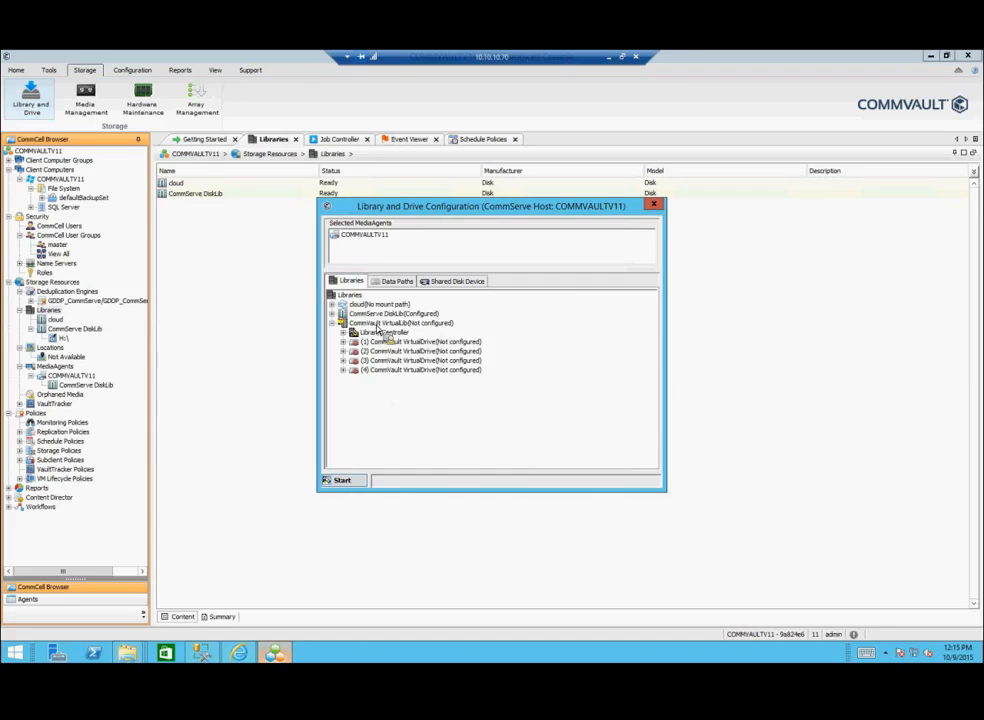
right_click(375, 324)
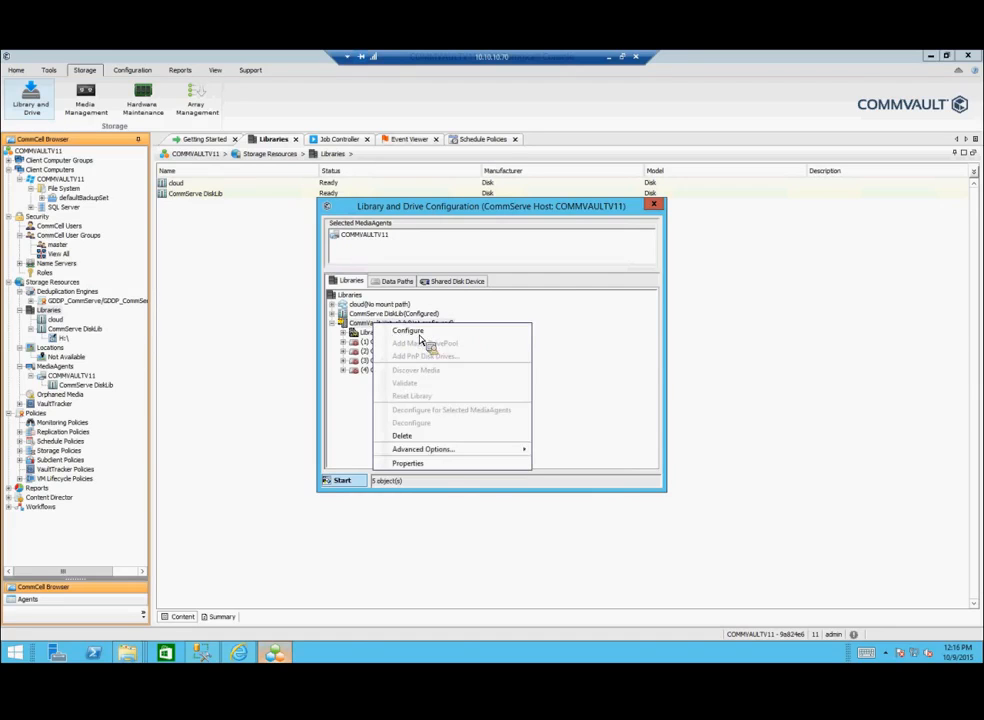
click(422, 332)
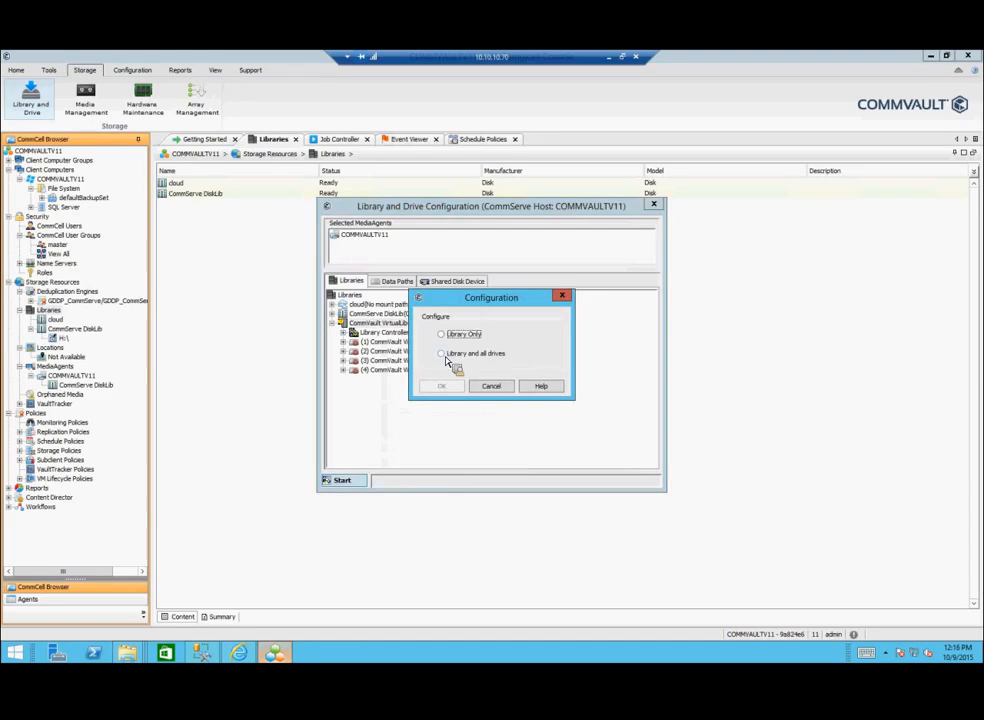
click(454, 386)
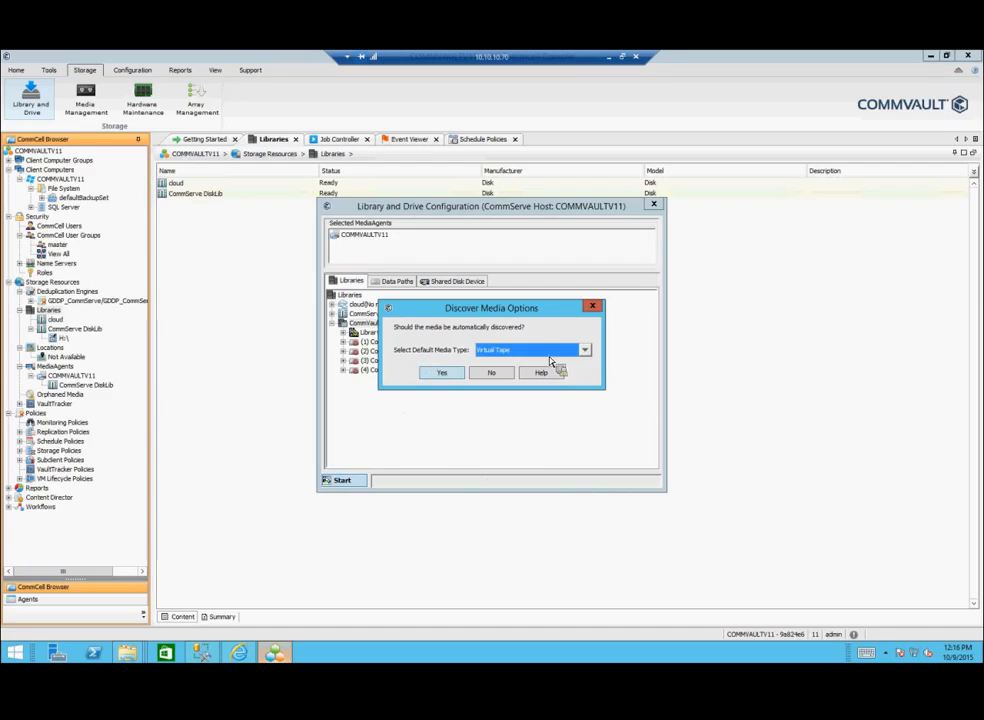
click(443, 373)
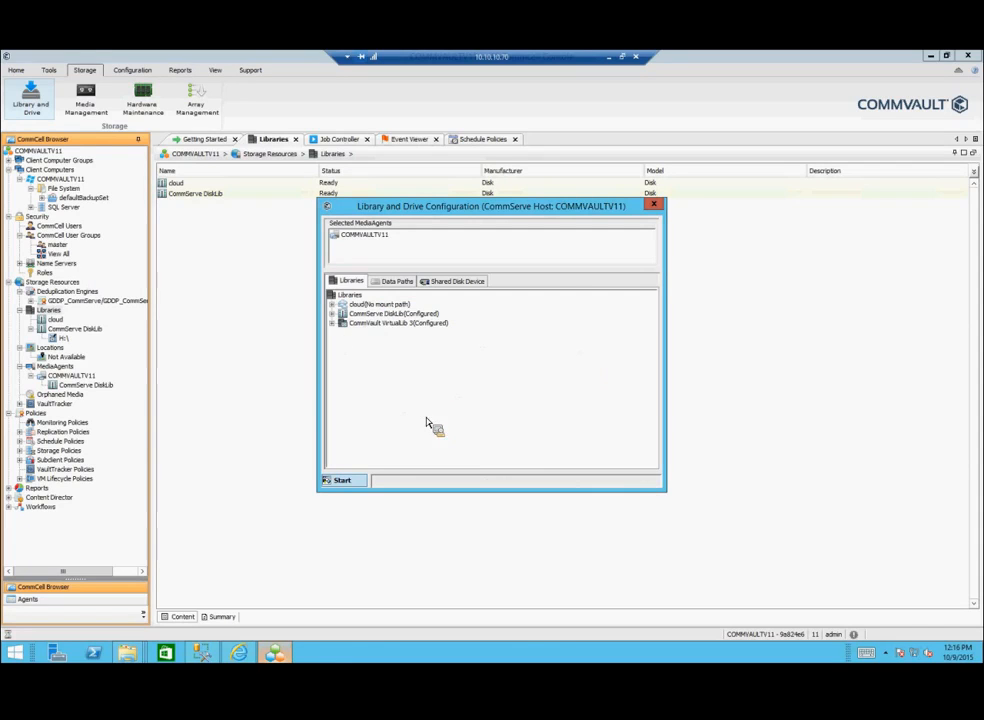
click(331, 323)
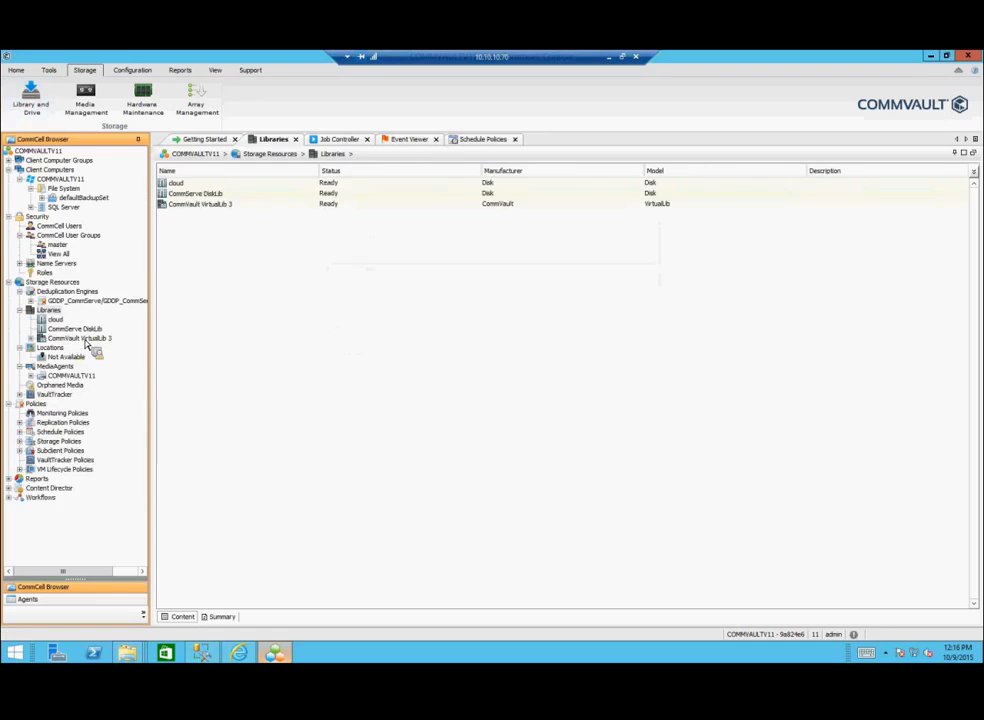
Step: List the media in CommVault VirtualLib 3 and inspect the slot 1 tape's properties
double_click(78, 339)
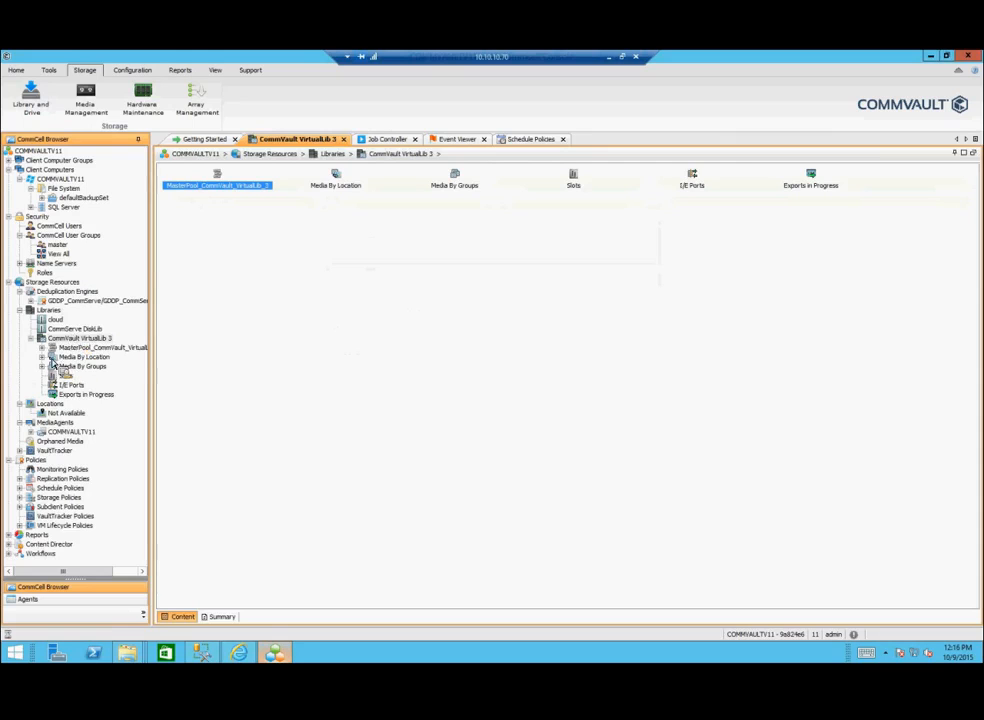
click(42, 357)
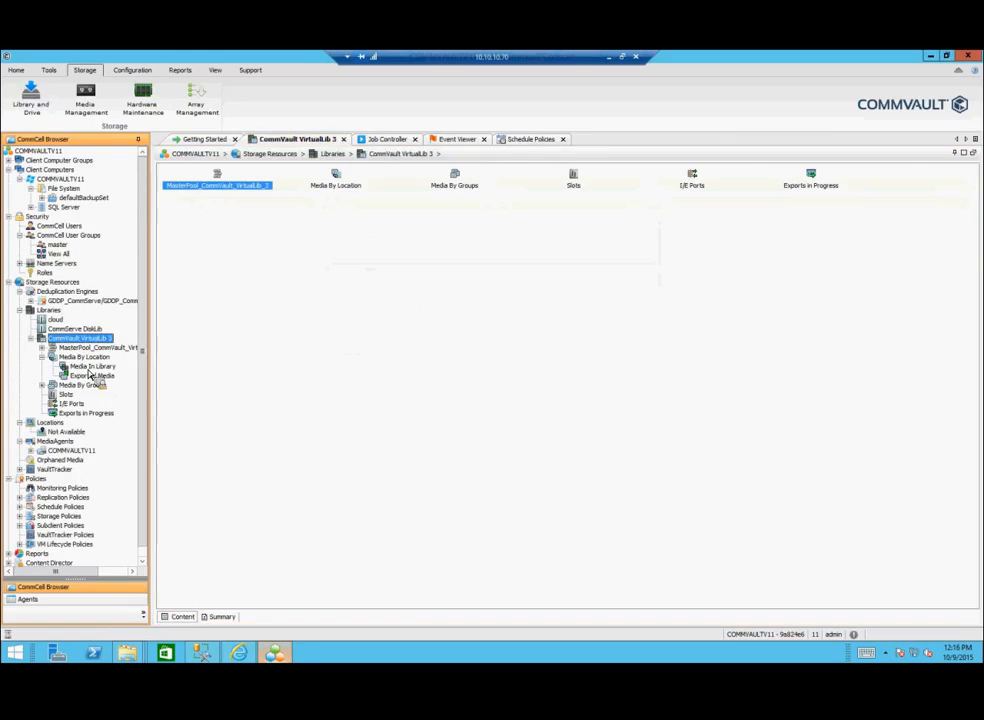
click(90, 368)
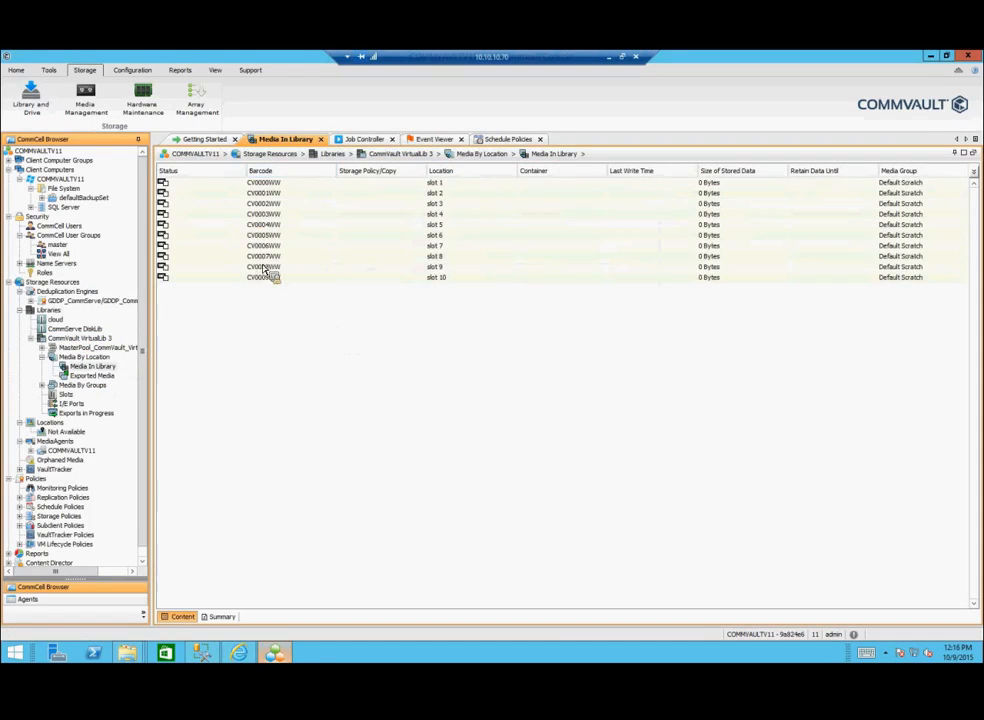
drag(263, 266, 272, 190)
click(272, 187)
right_click(275, 185)
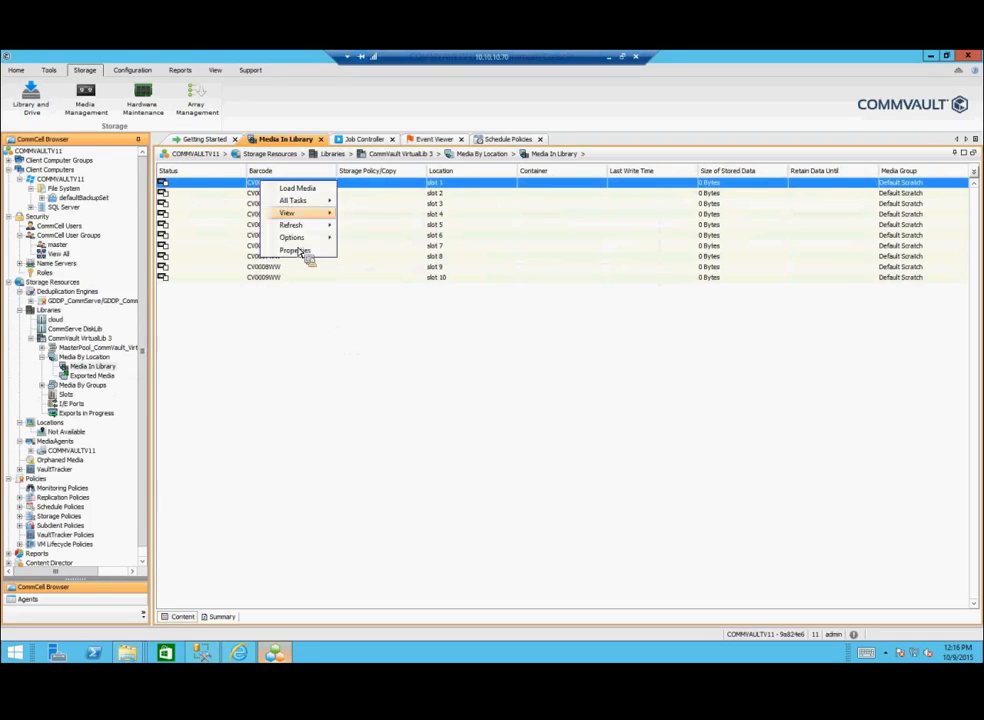
click(298, 250)
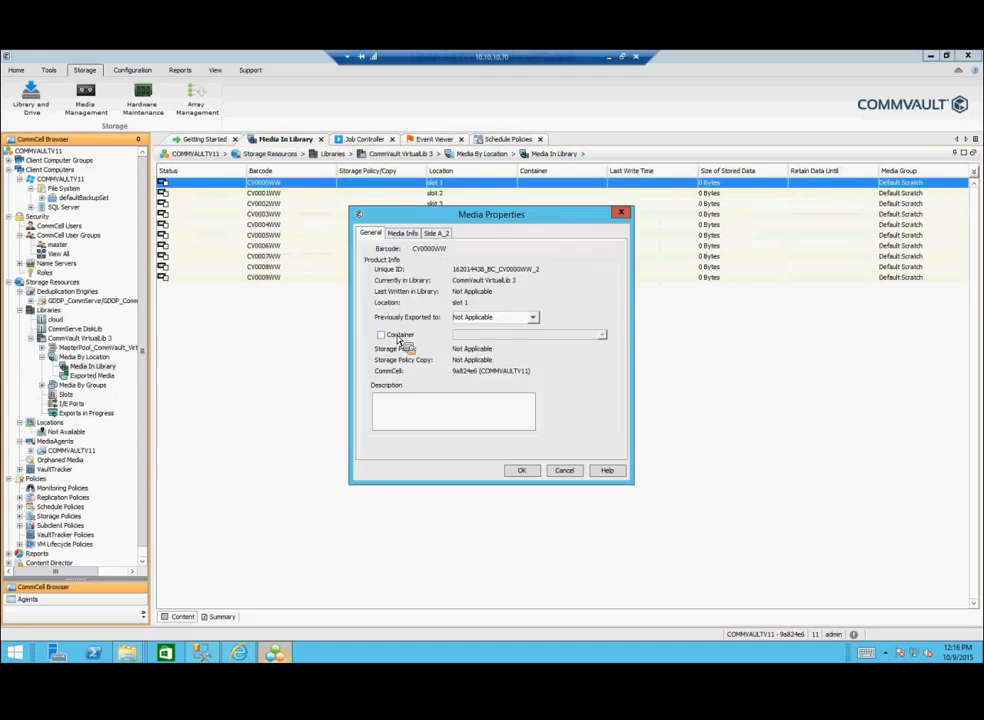
click(408, 233)
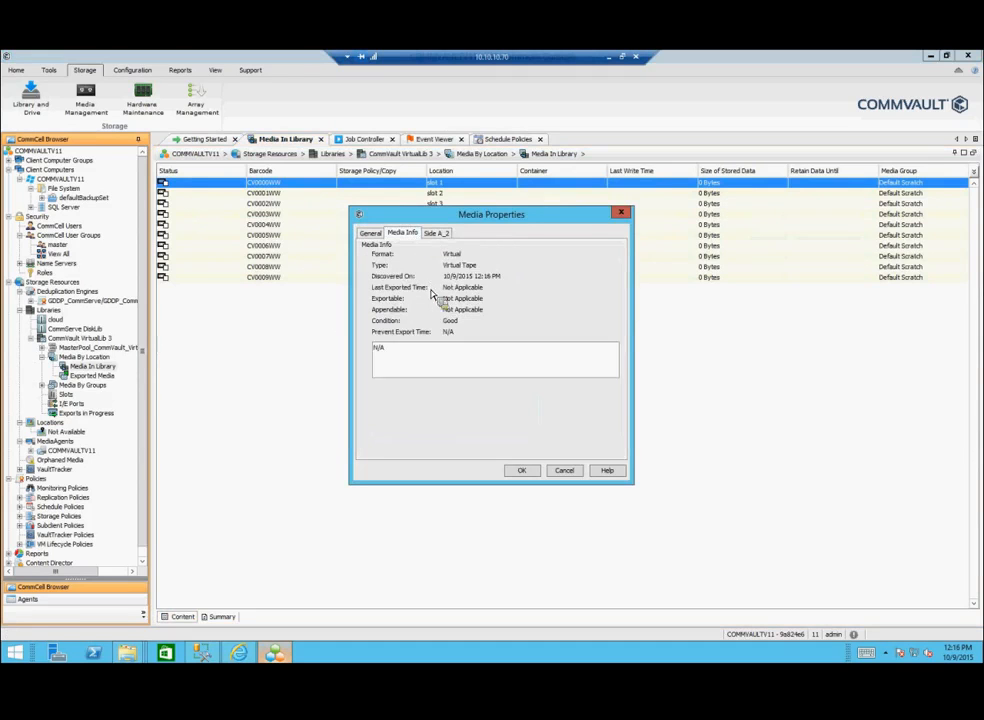
click(436, 233)
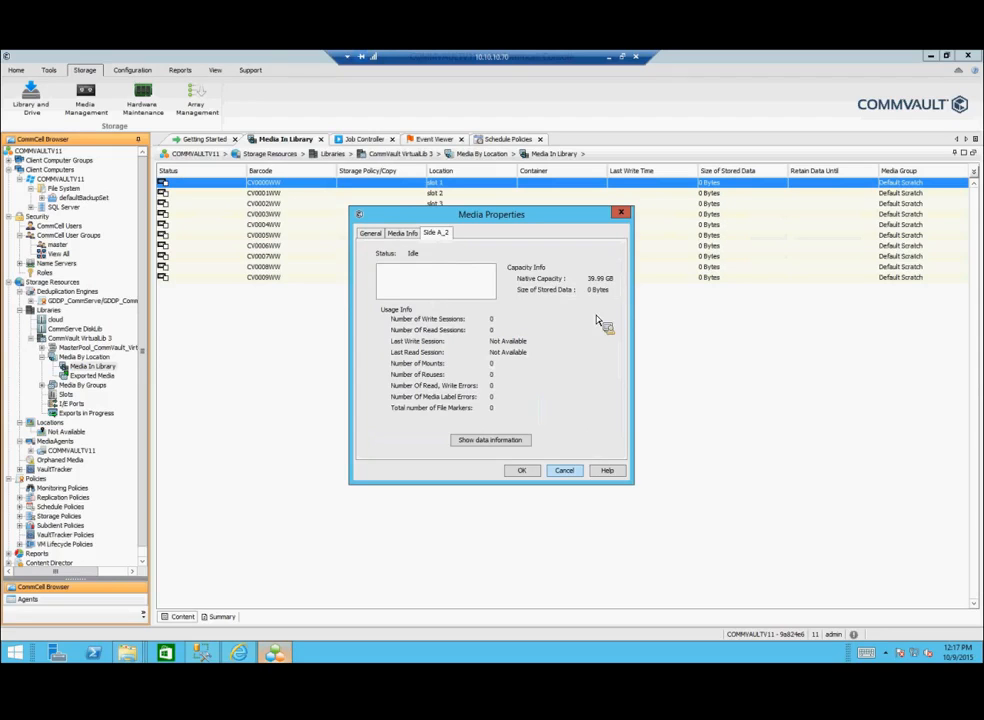
key(Escape)
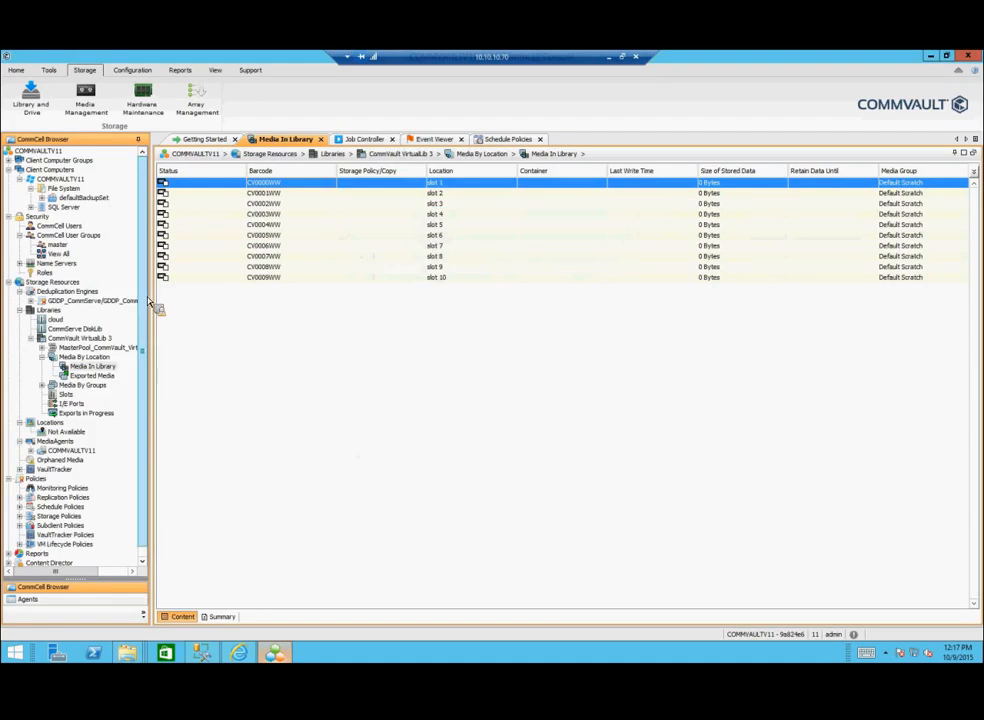
Step: Expand Storage Policies in the tree and show the list of policies
scroll(145, 391, down, 1)
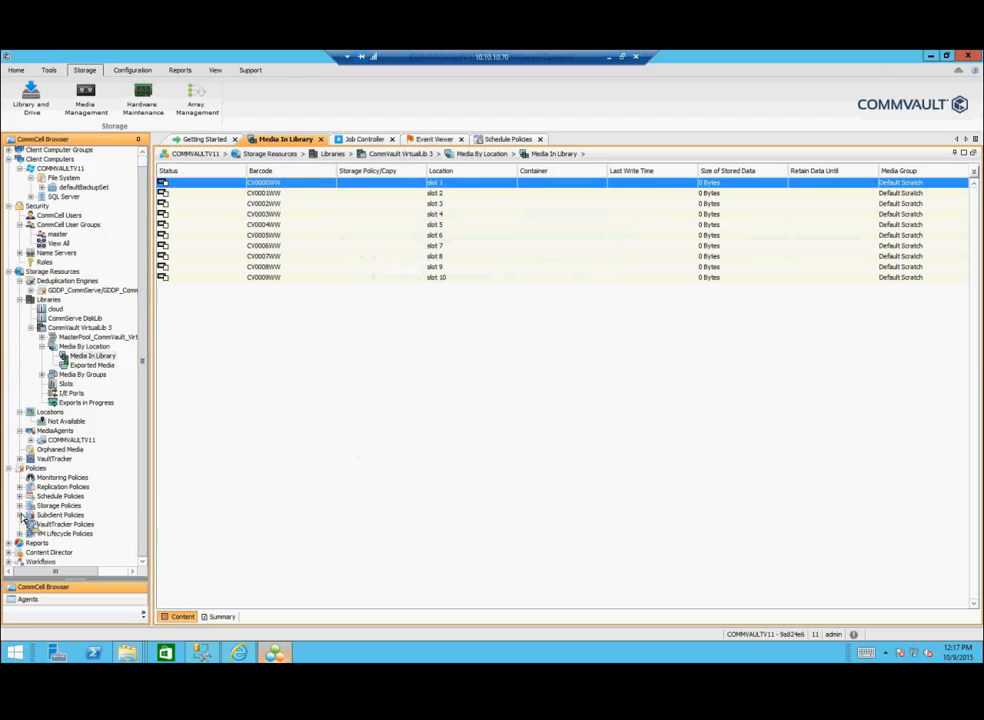
click(20, 506)
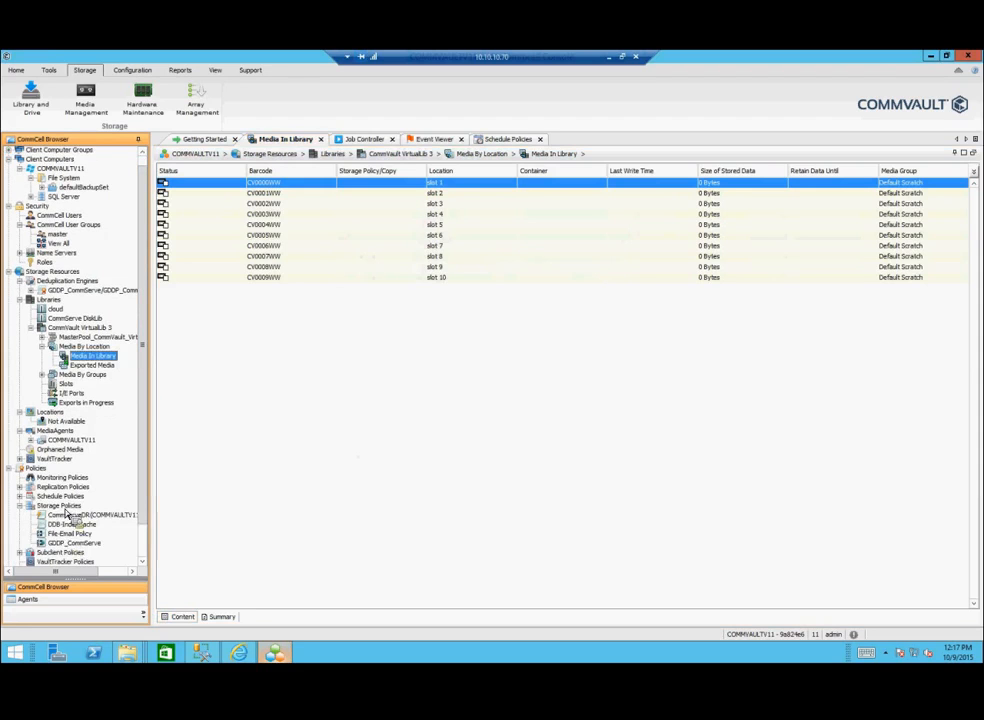
click(60, 506)
Step: Create global secondary copy policy 'tape' using DrivePool(COMMVAULTV11)2, Default Scratch and hardware compression
right_click(73, 507)
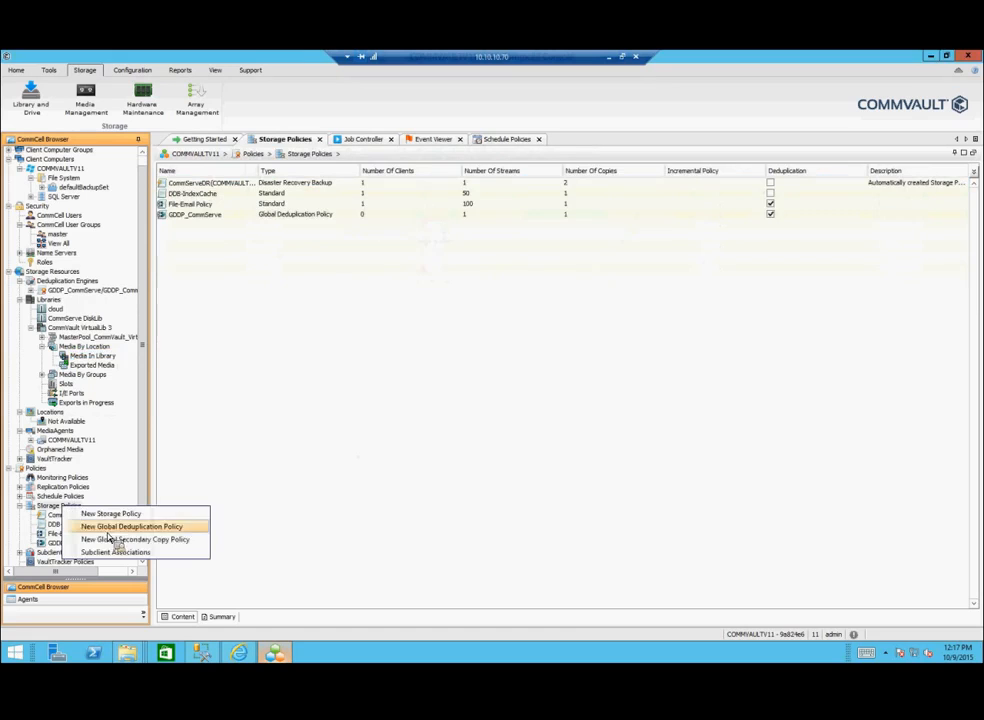
click(112, 539)
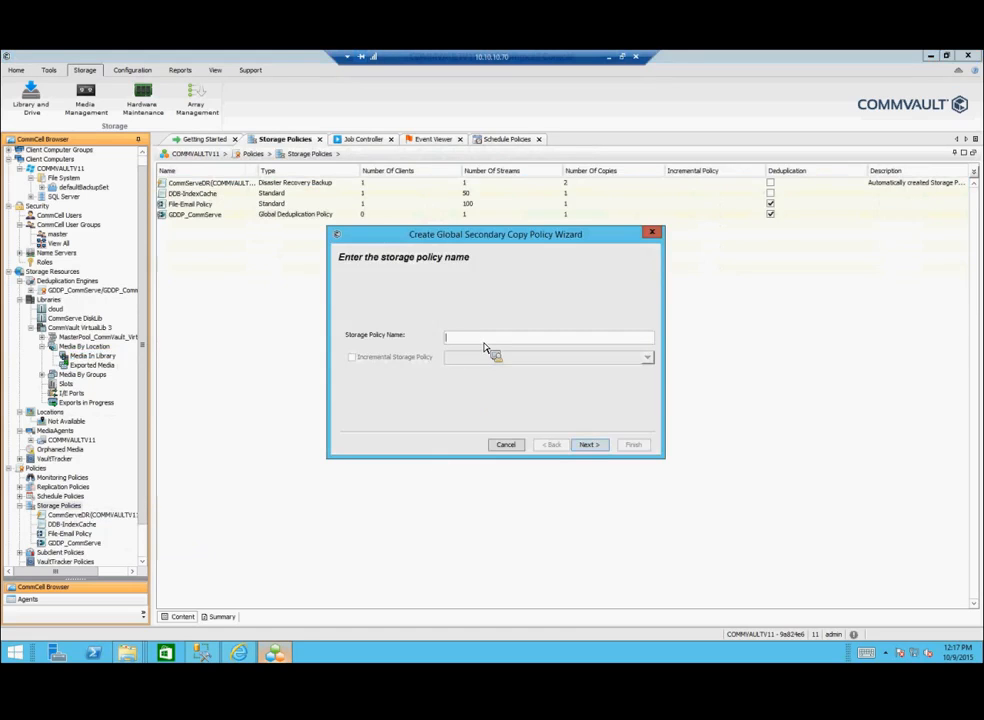
text(te)
text(pe)
click(589, 446)
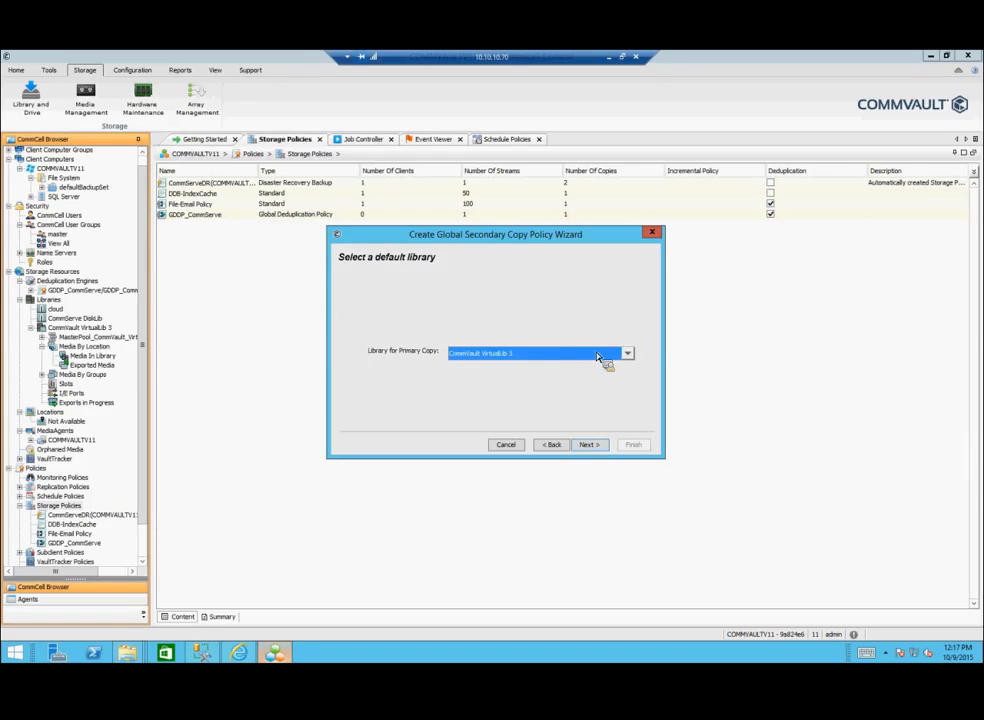
click(598, 447)
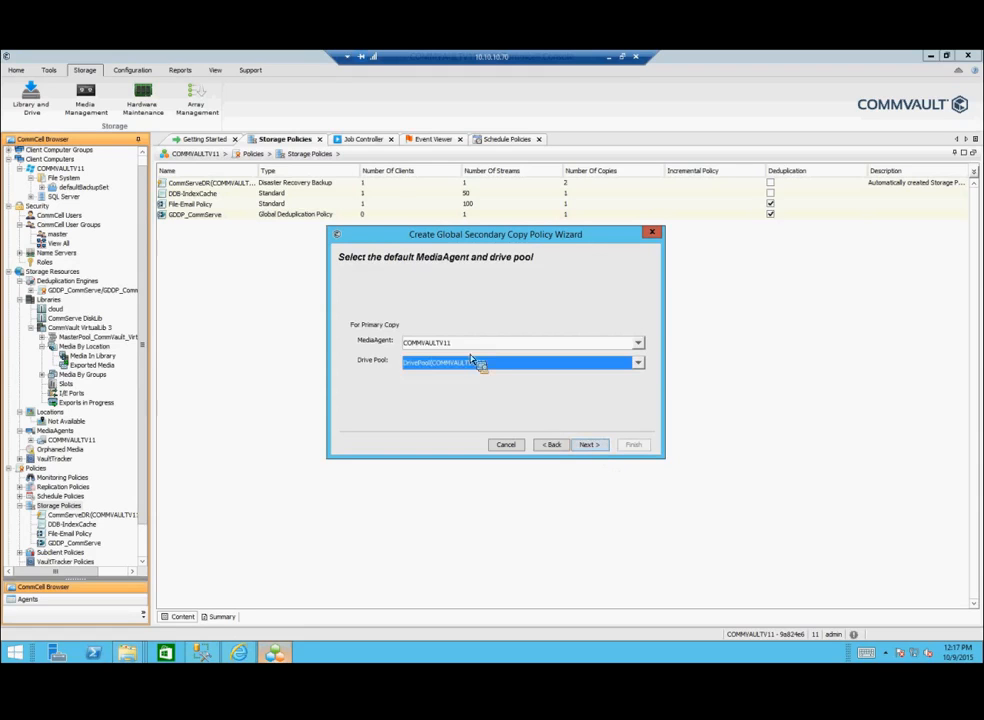
click(470, 363)
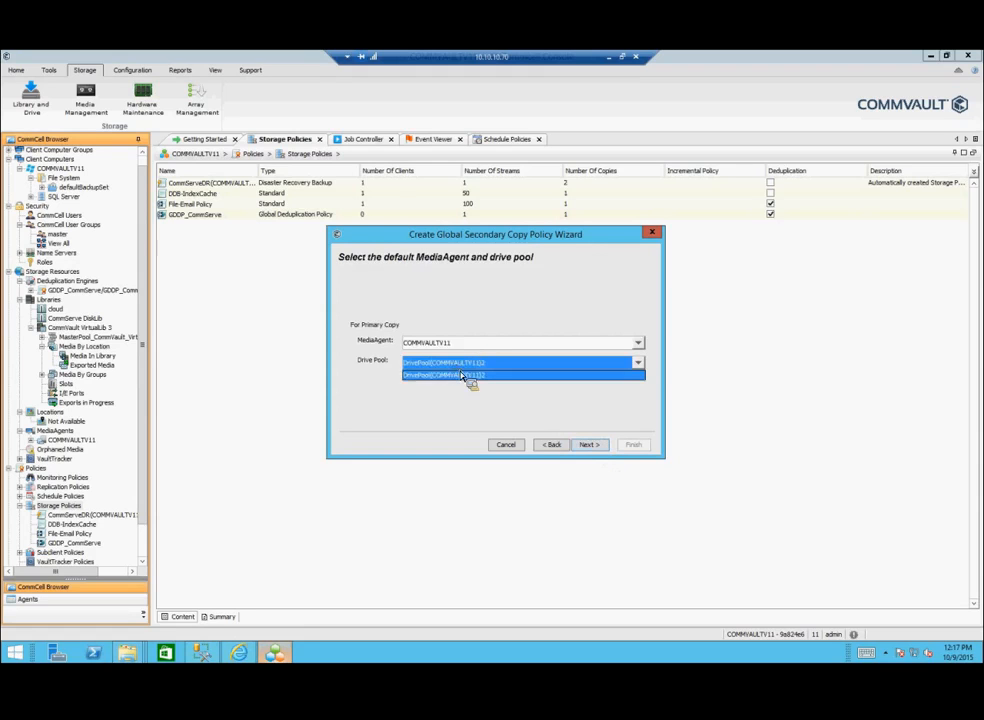
click(462, 375)
click(587, 445)
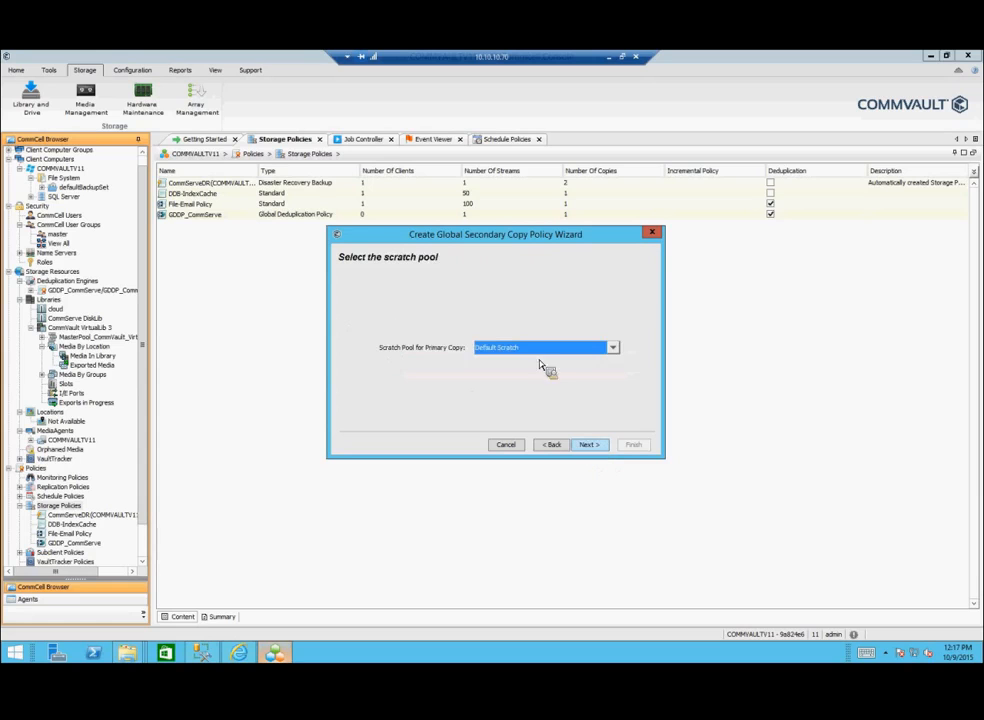
click(592, 448)
click(592, 448)
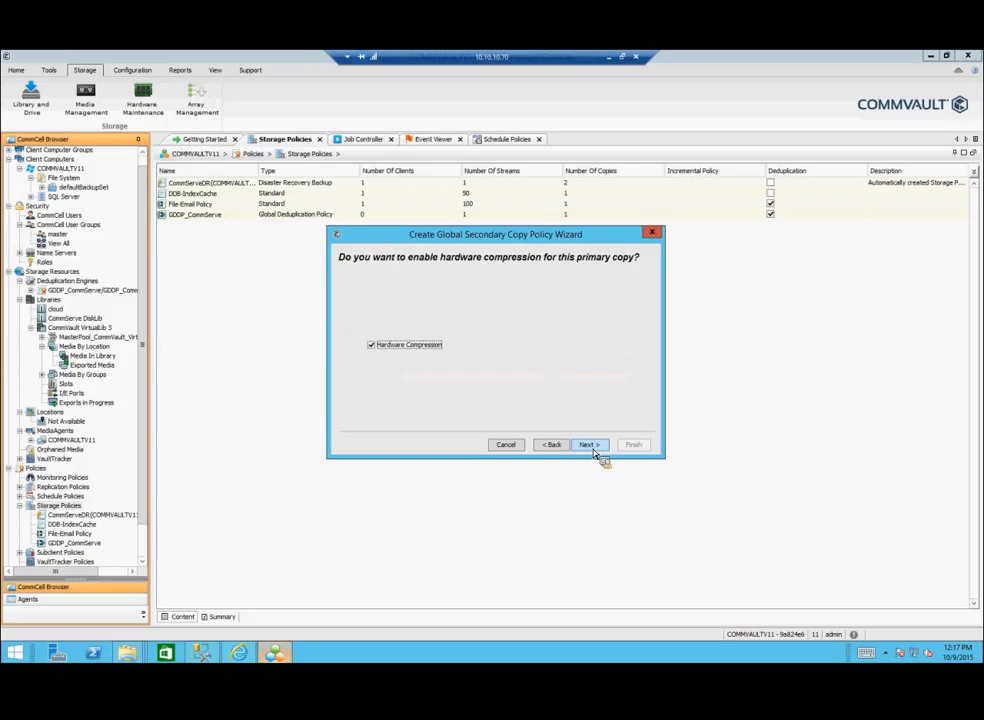
click(590, 446)
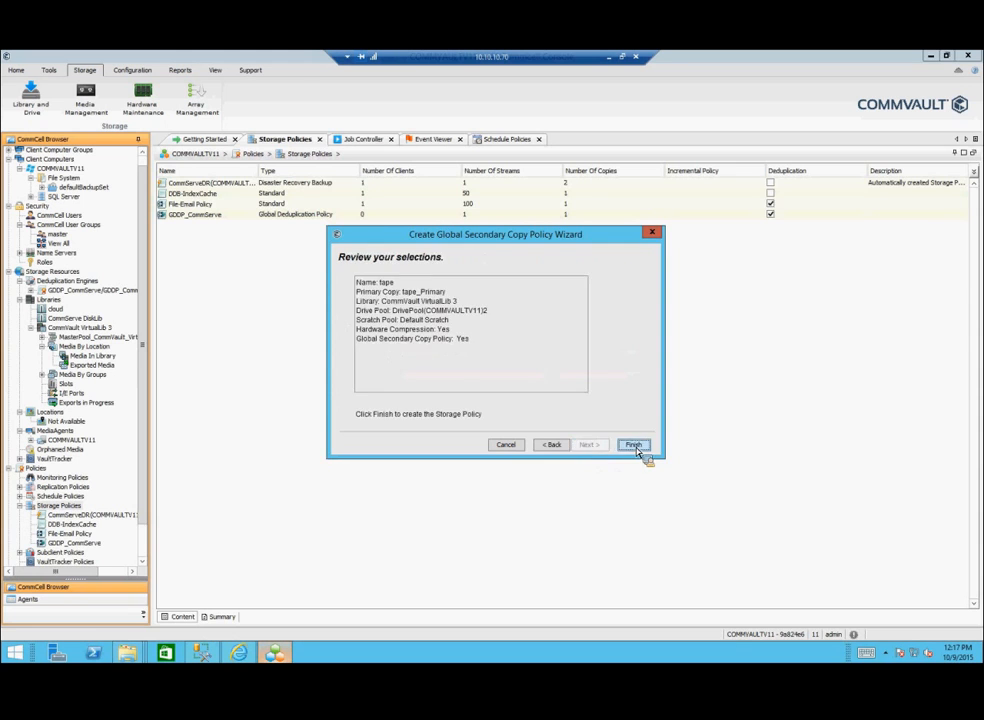
click(636, 447)
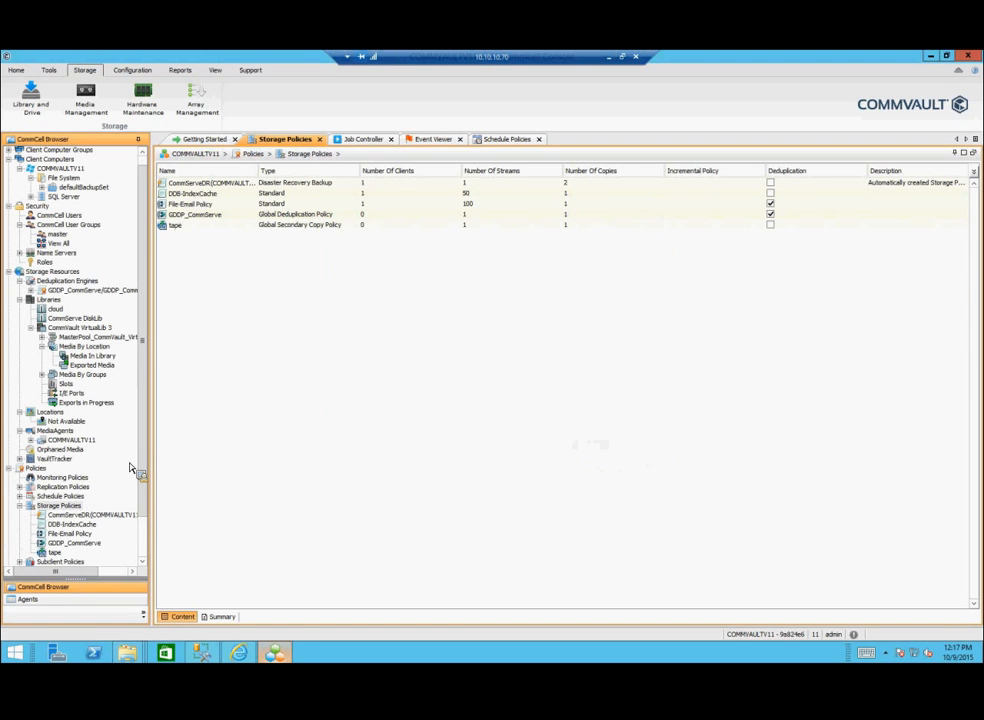
Step: Inspect the tape_Primary copy's Data Paths, Media, Advanced and General settings, then cancel unchanged
click(54, 554)
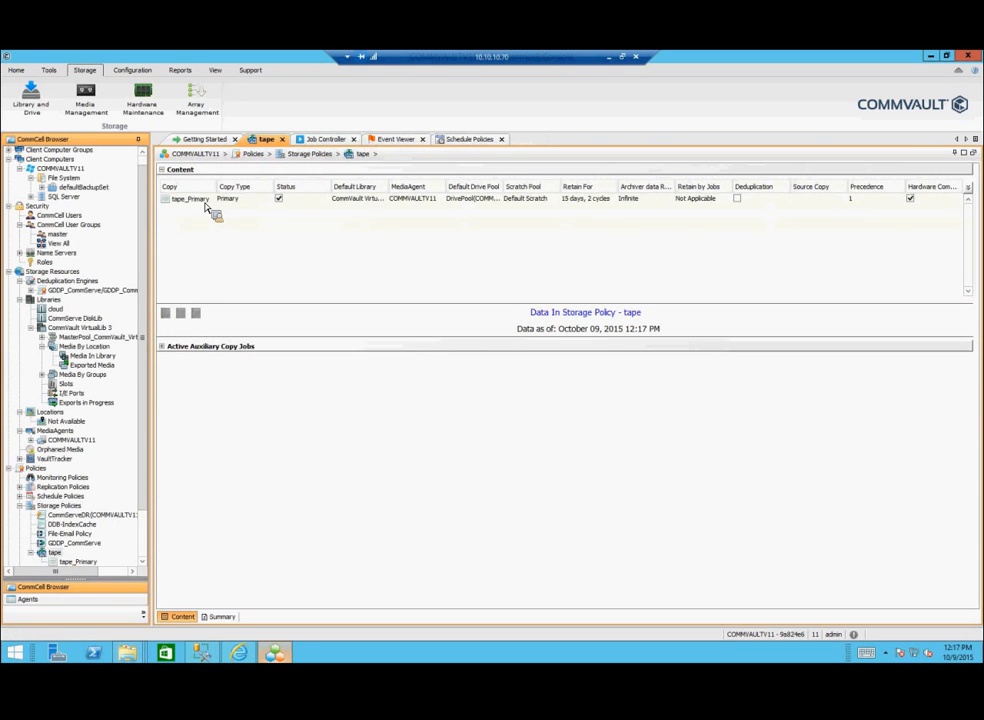
click(205, 203)
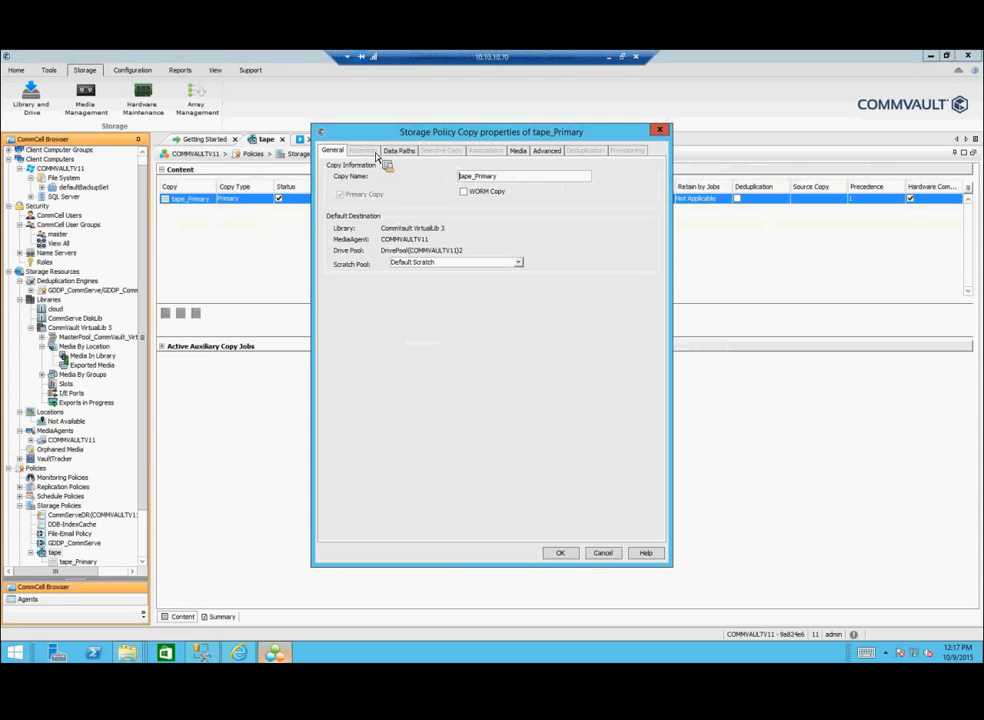
click(400, 151)
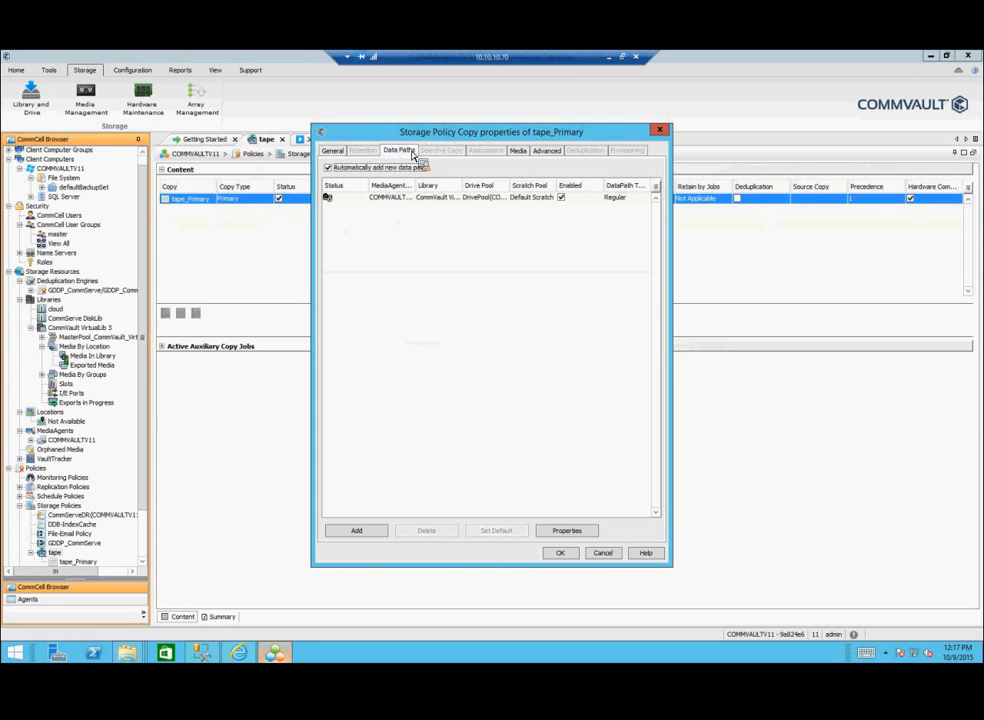
click(518, 151)
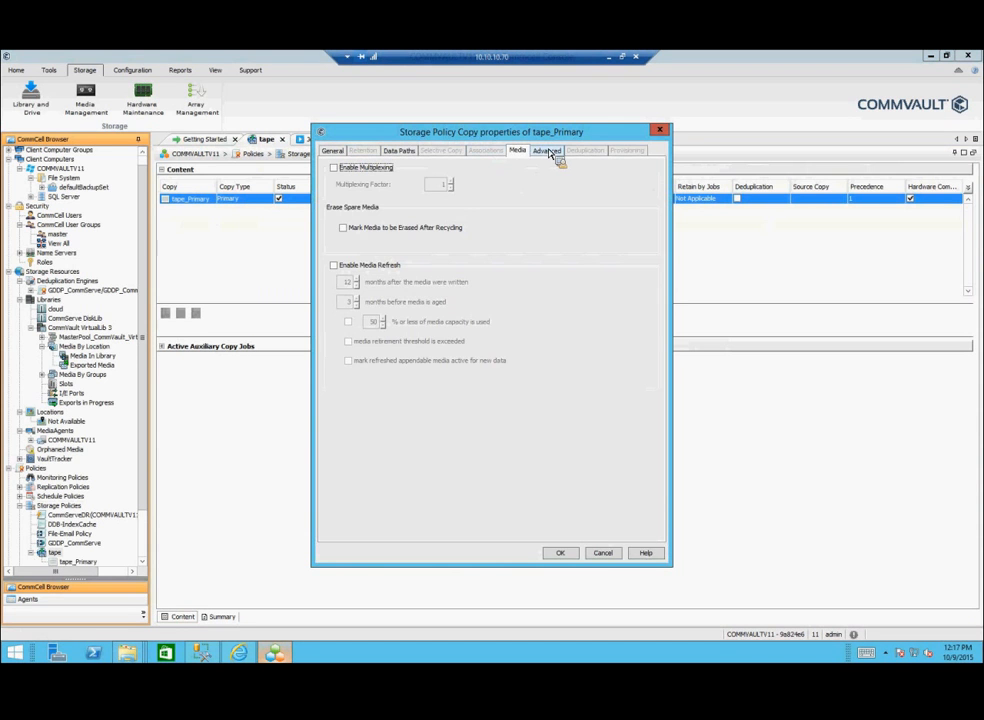
click(548, 151)
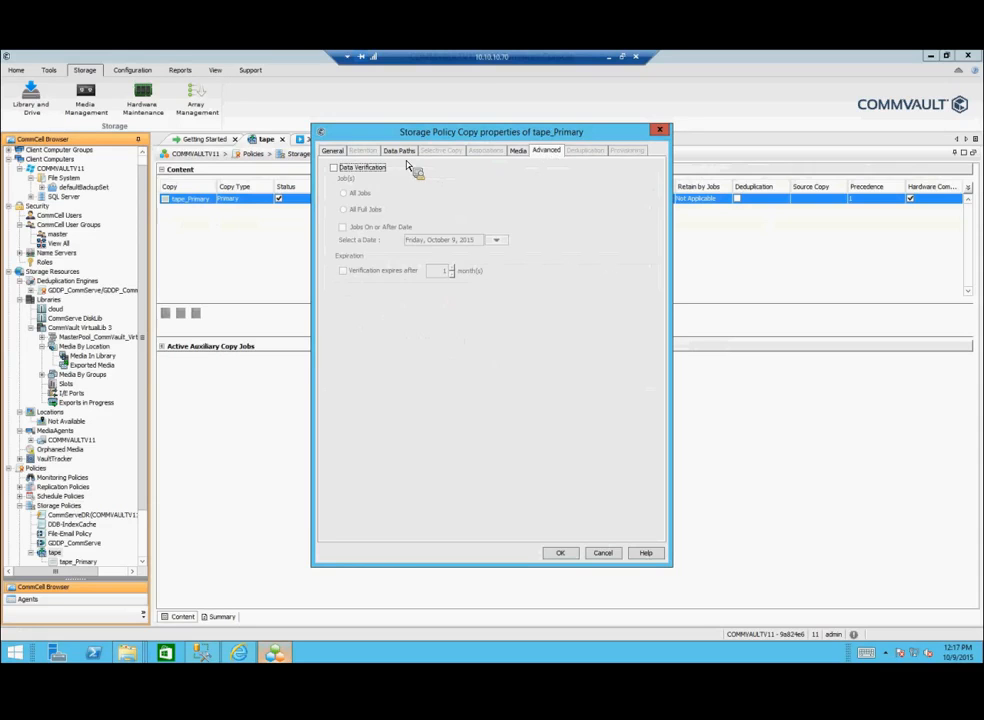
click(333, 151)
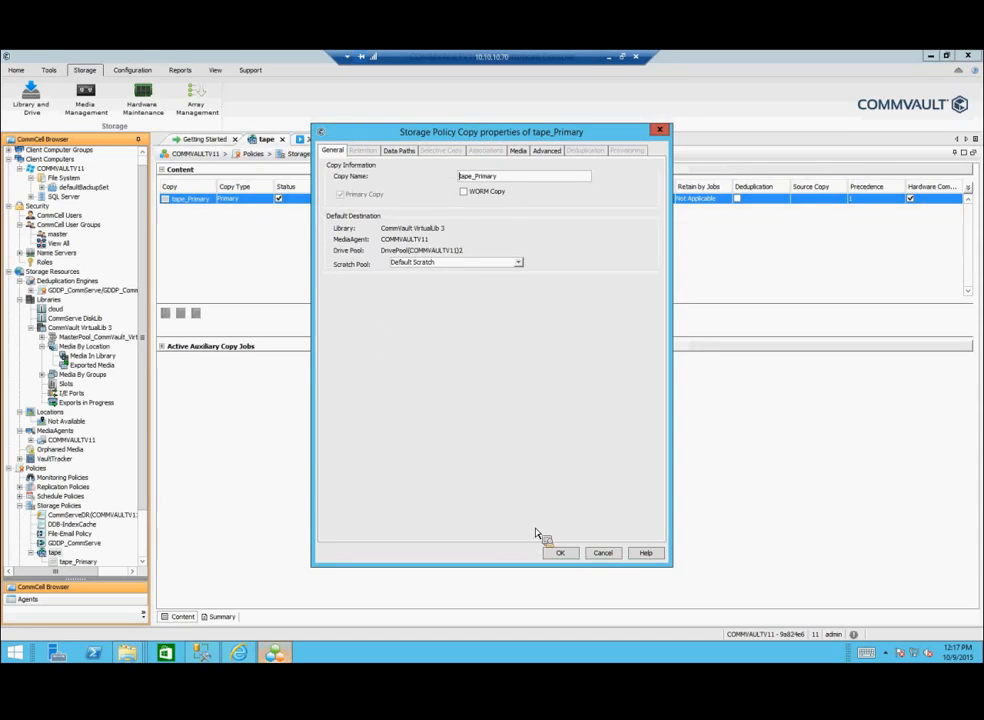
click(598, 556)
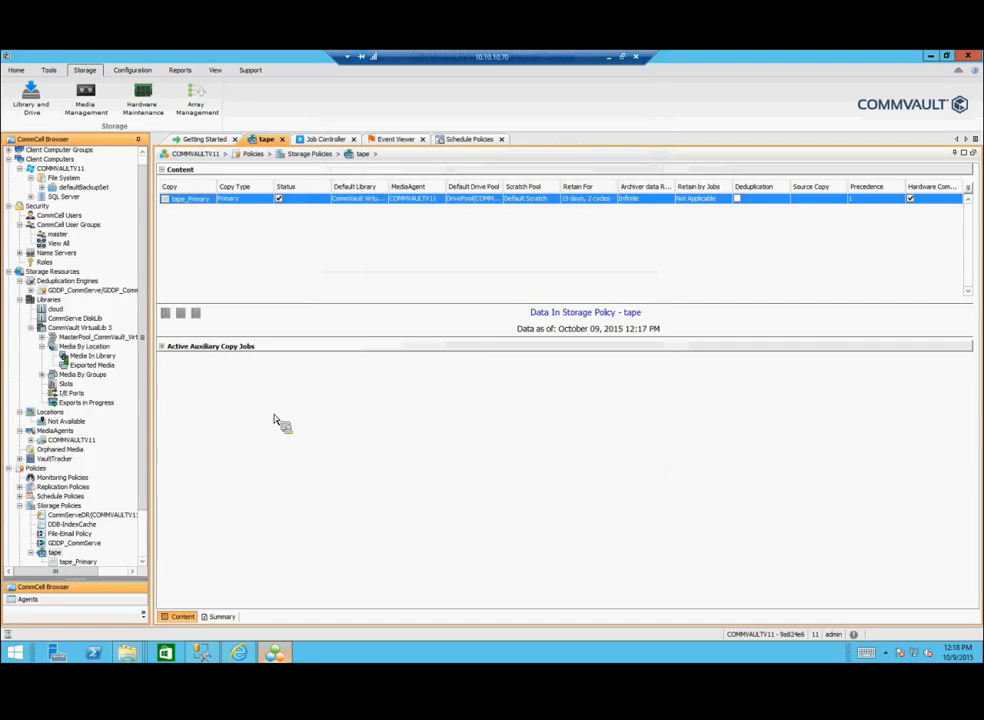
Step: Open the DDB-IndexCache policy, then start a new copy of File-Email Policy from All Tasks
scroll(130, 530, down, 2)
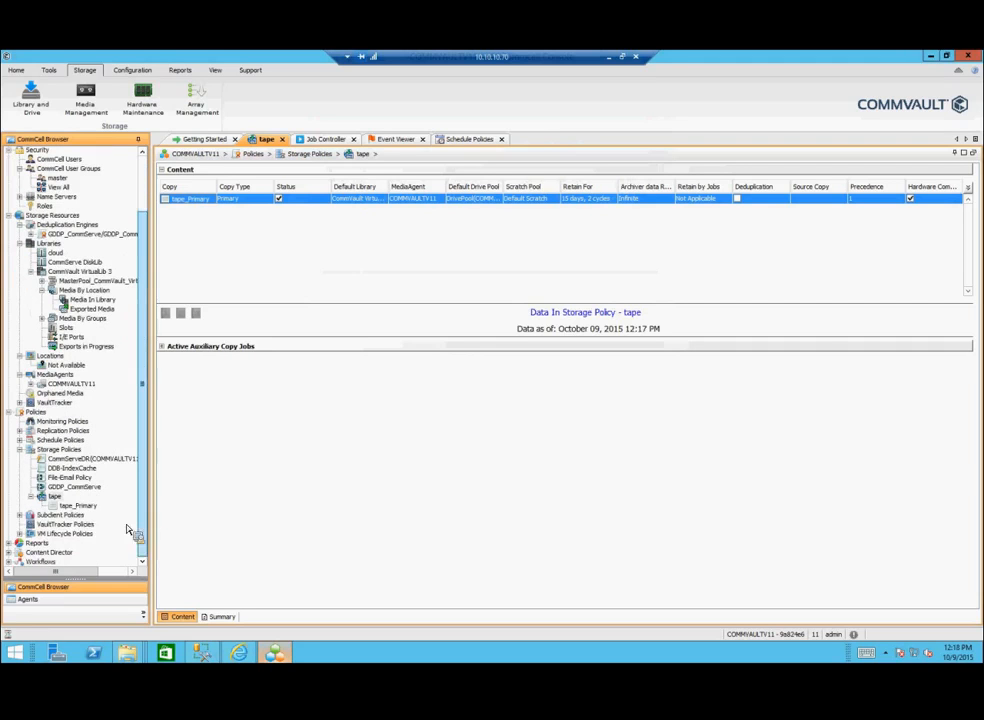
double_click(72, 469)
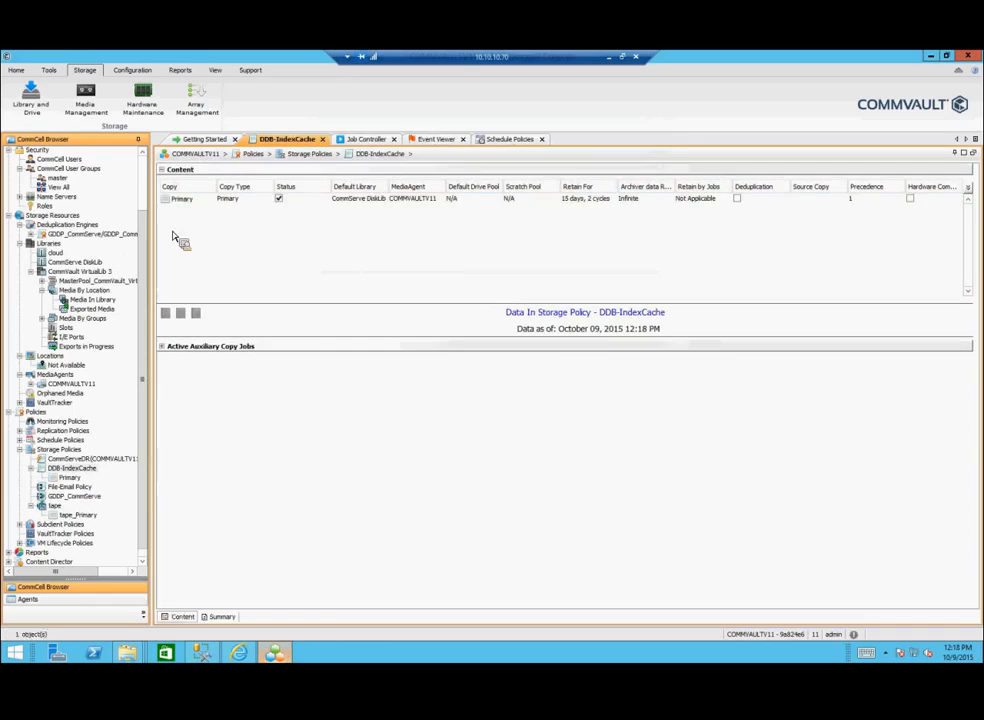
right_click(182, 200)
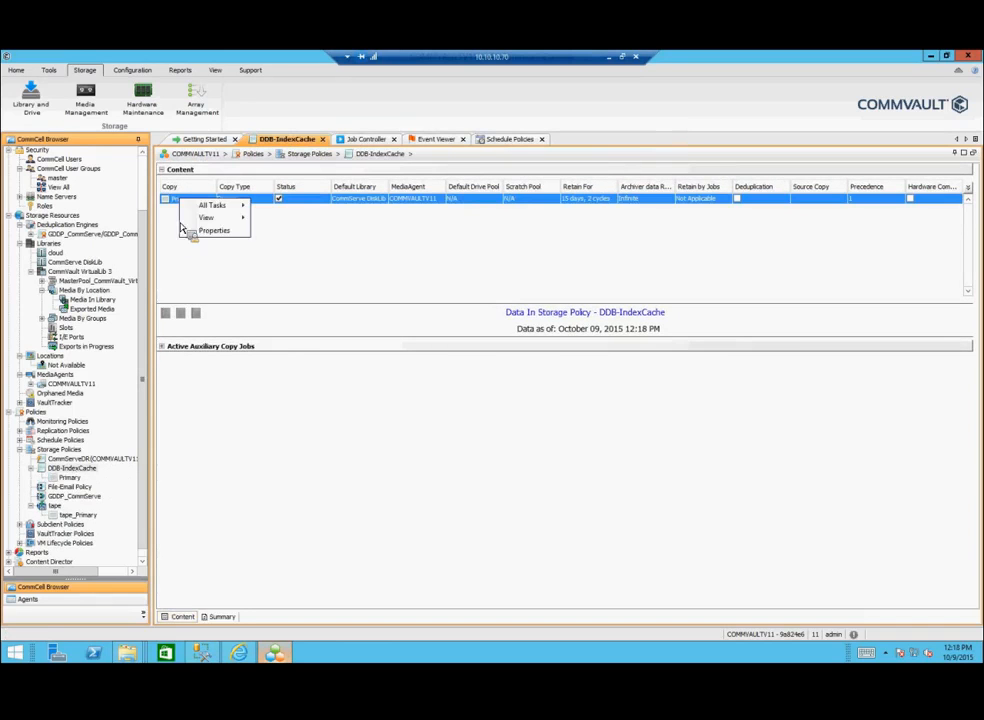
right_click(86, 488)
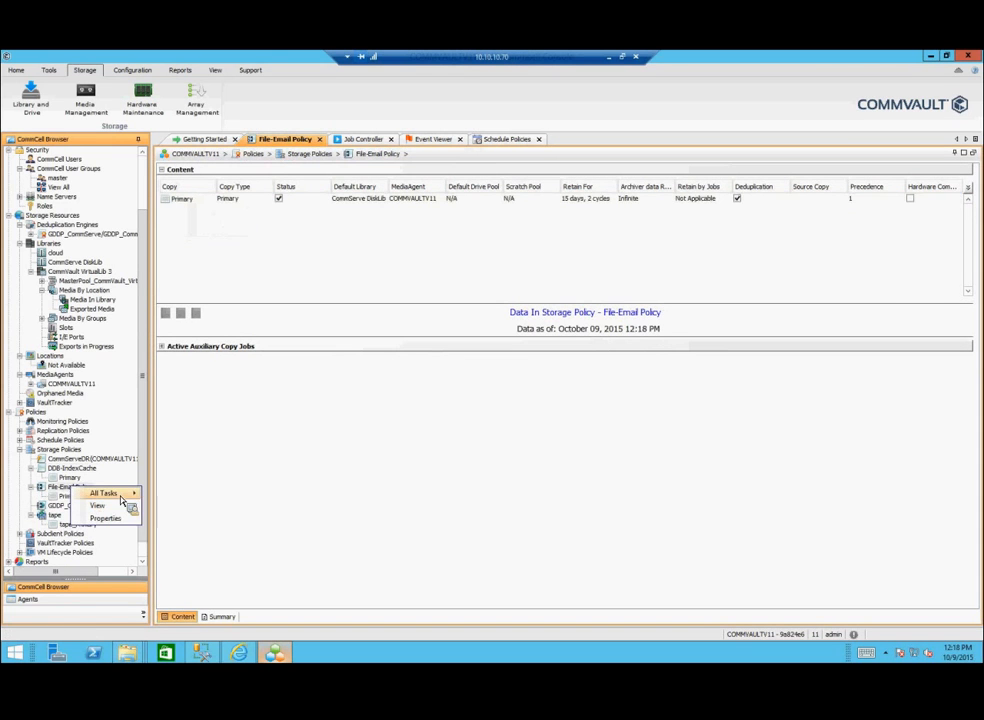
mouse_move(121, 496)
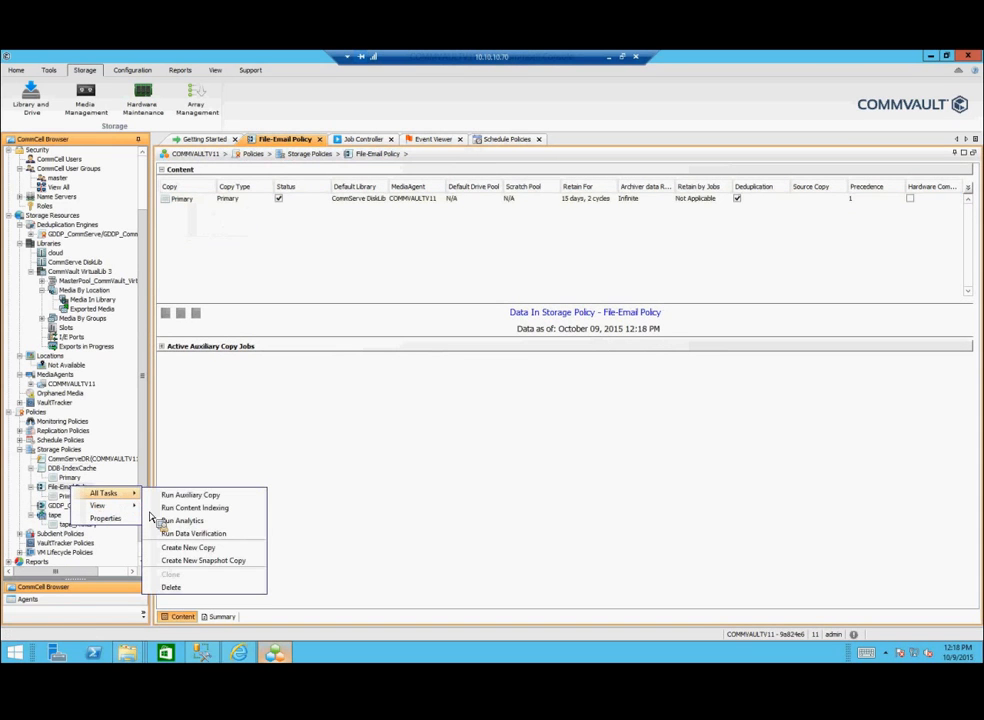
click(195, 560)
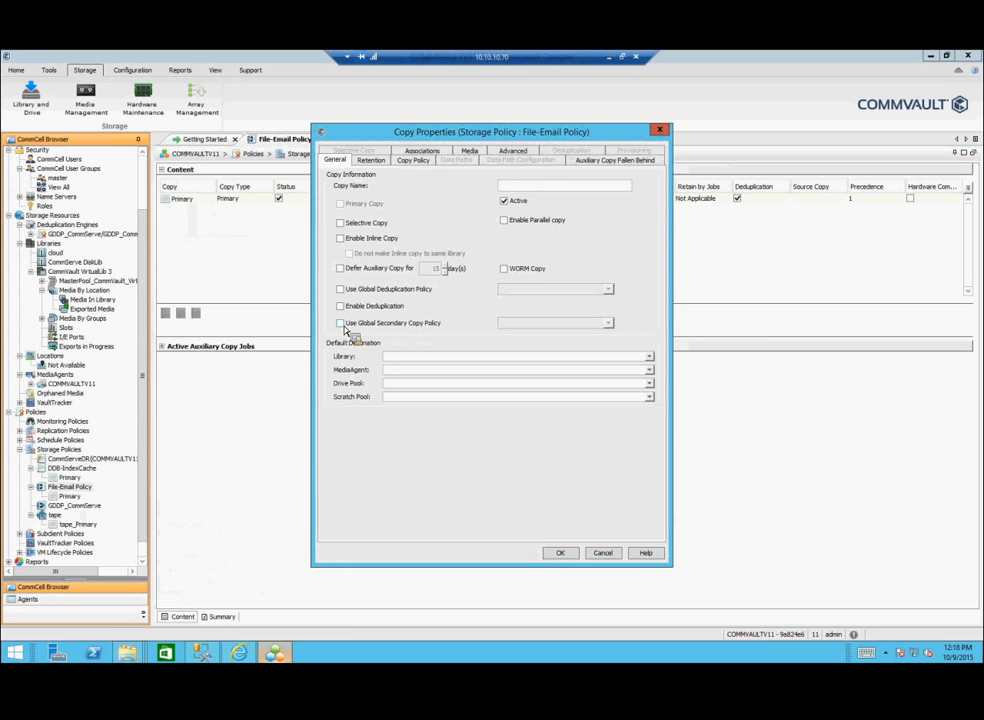
Step: Tick the global secondary copy option, review the Retention, Copy Policy, Associations and Media tabs, then dismiss the dialog
click(356, 326)
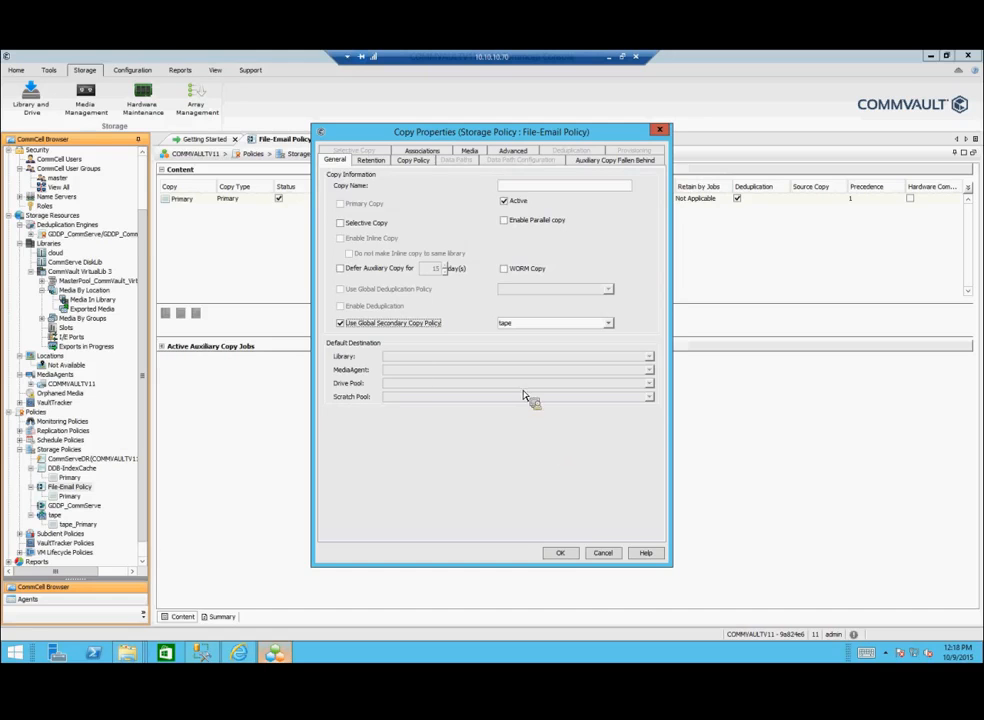
click(370, 160)
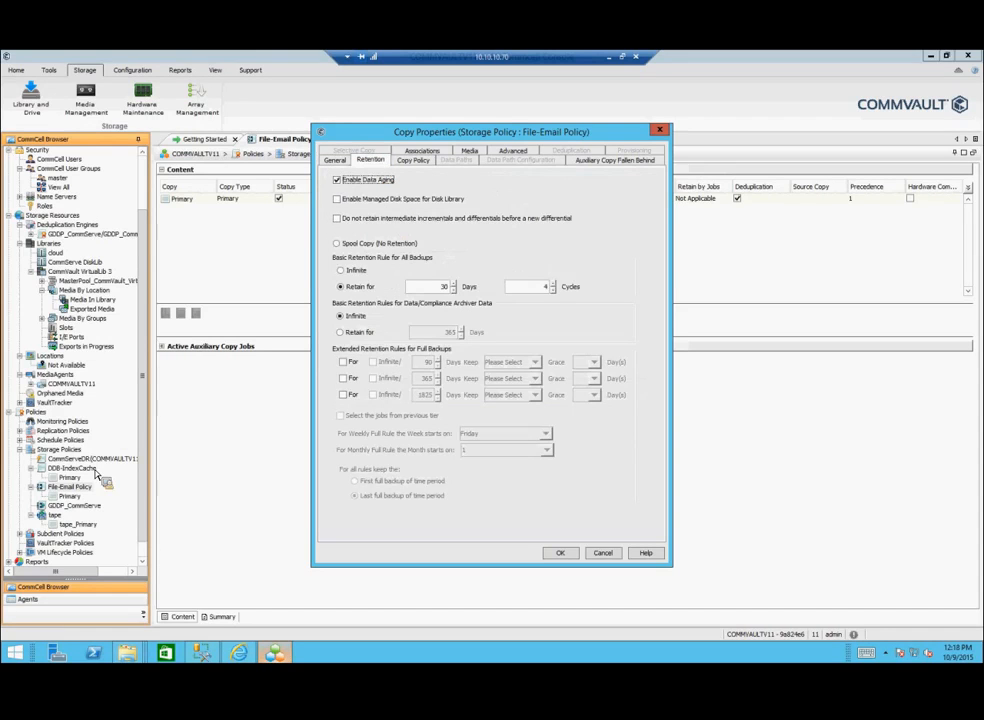
click(337, 161)
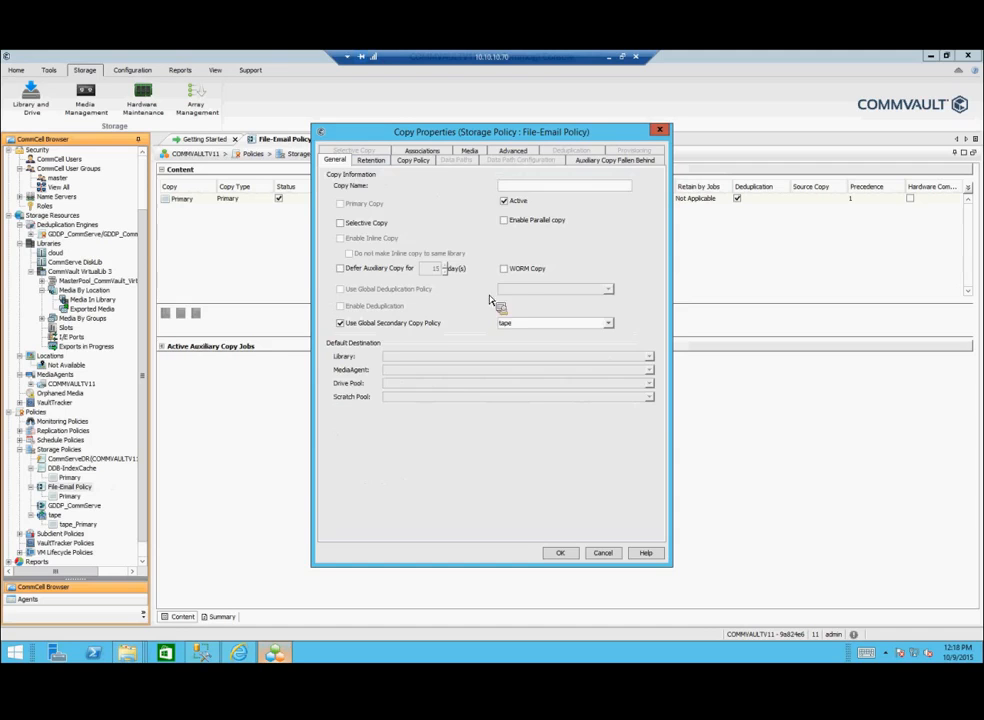
click(371, 161)
click(418, 162)
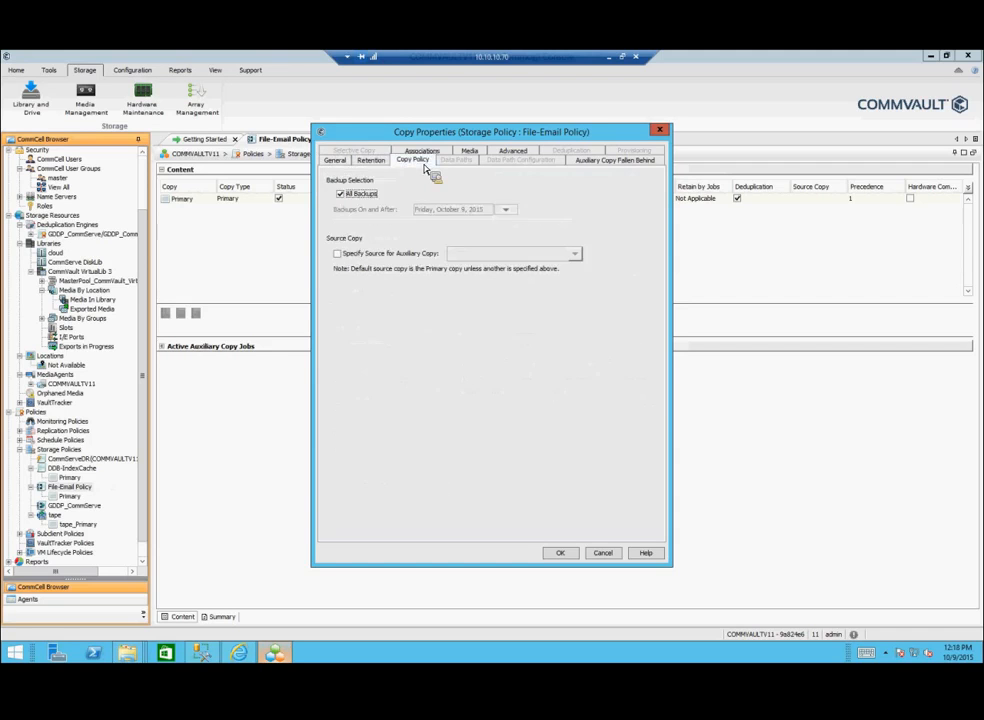
click(436, 151)
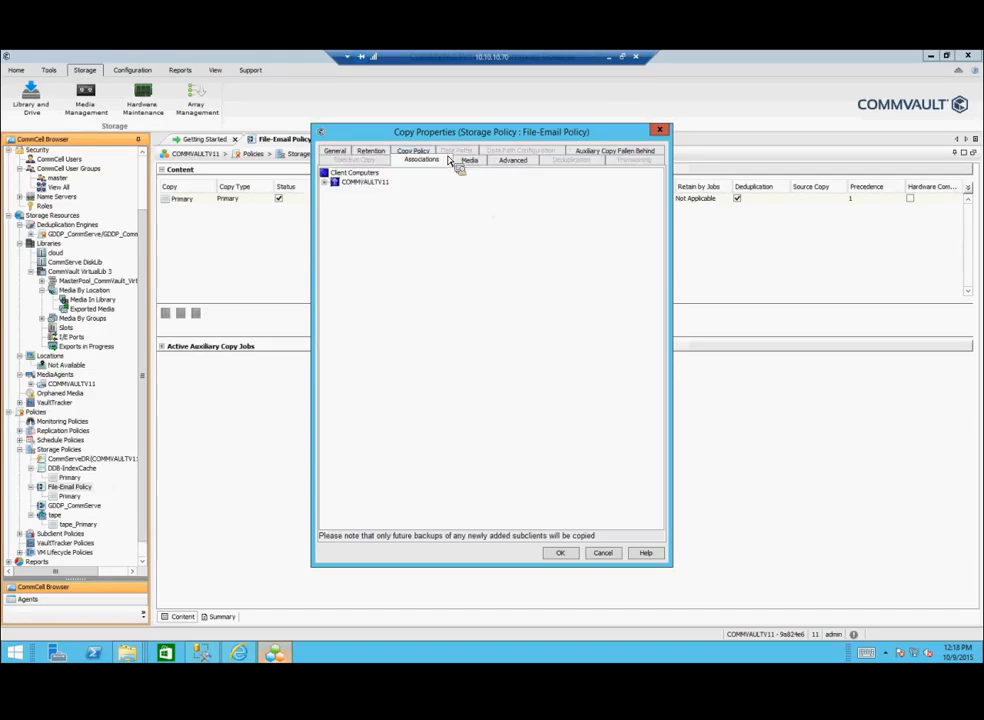
click(466, 162)
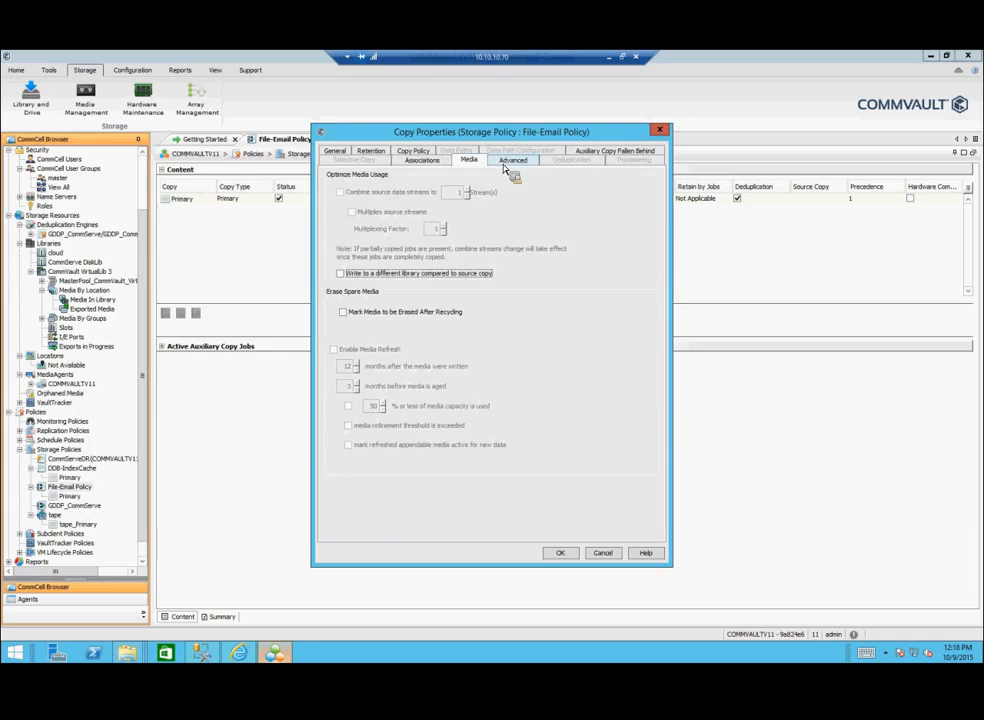
click(337, 152)
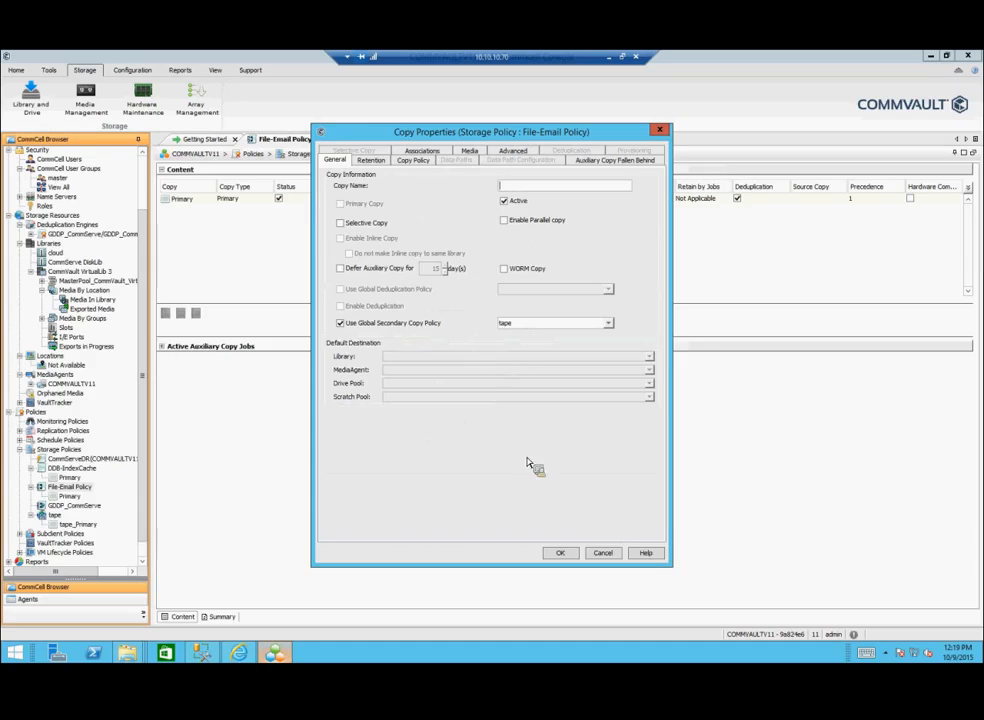
key(Escape)
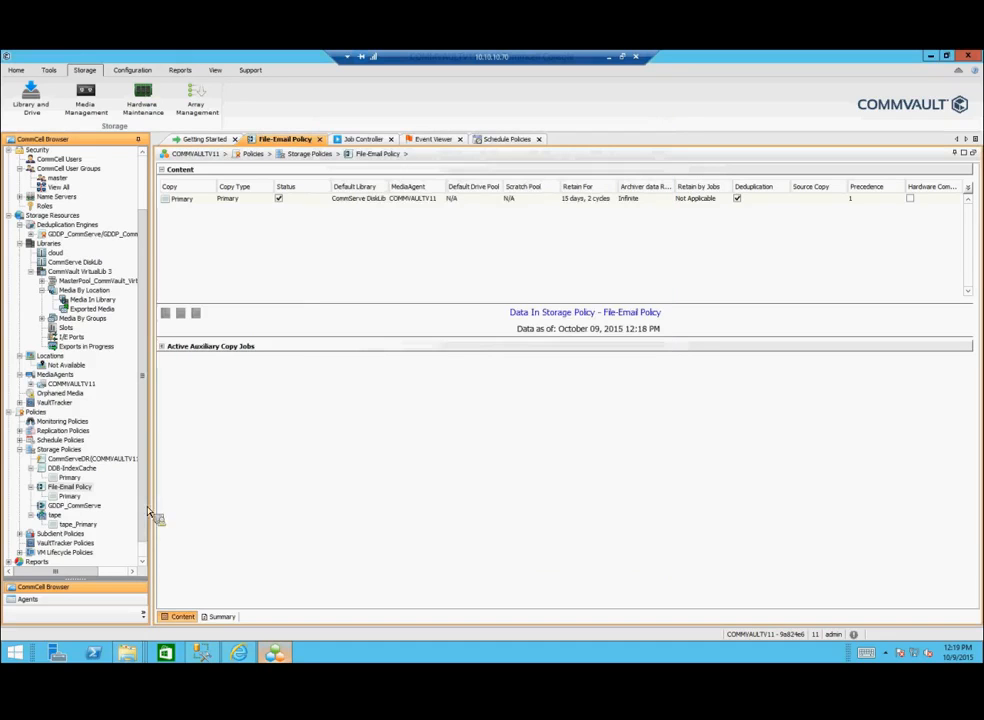
Step: Launch the web Admin Console in Internet Explorer from the Reports ribbon tab
scroll(145, 540, down, 1)
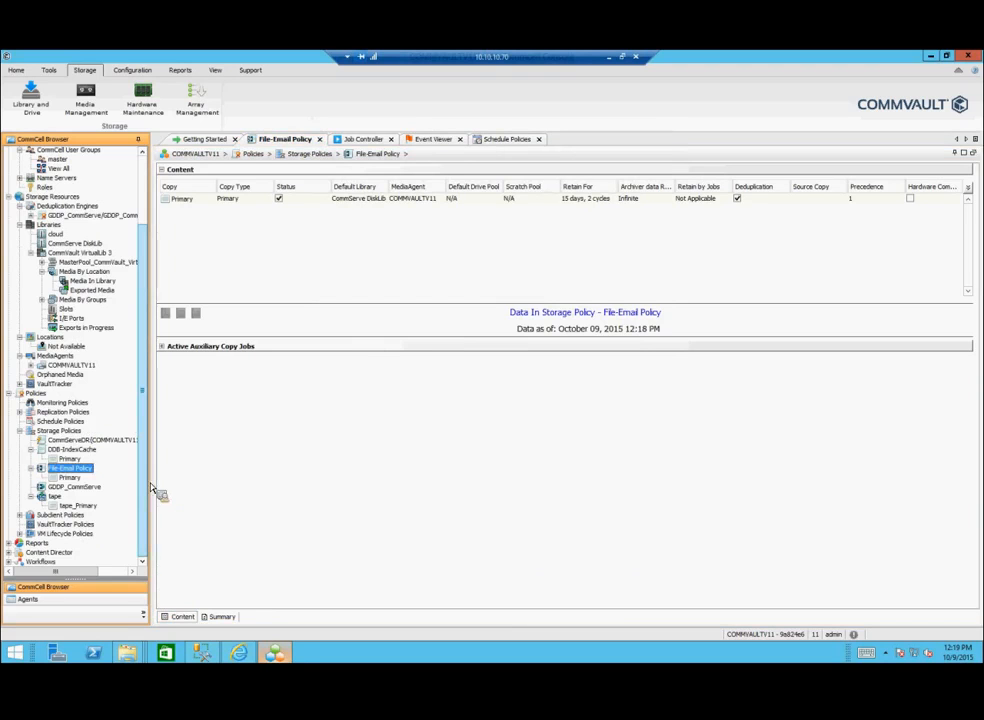
click(180, 70)
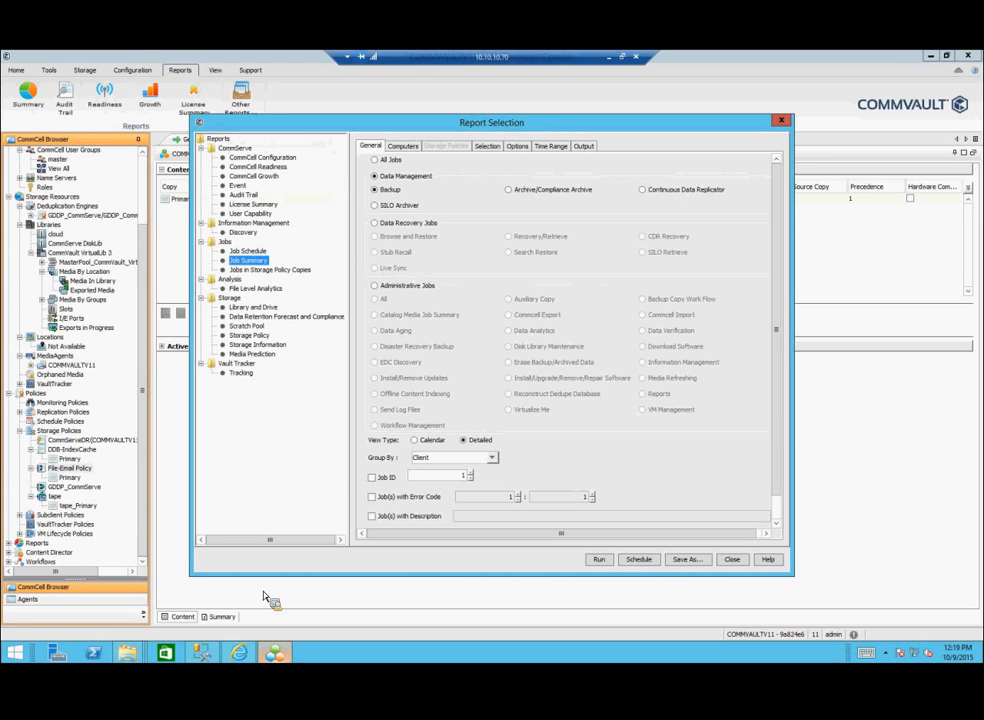
click(240, 655)
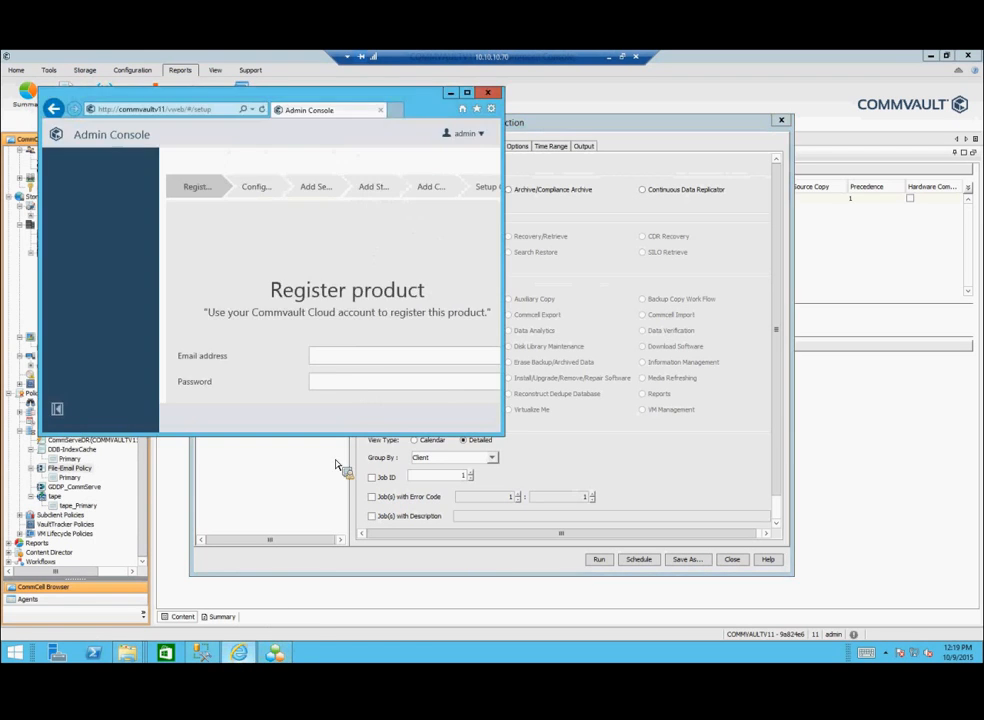
Step: Maximize the Admin Console, skip Register product and Configure email, and submit the empty Add server form
click(467, 93)
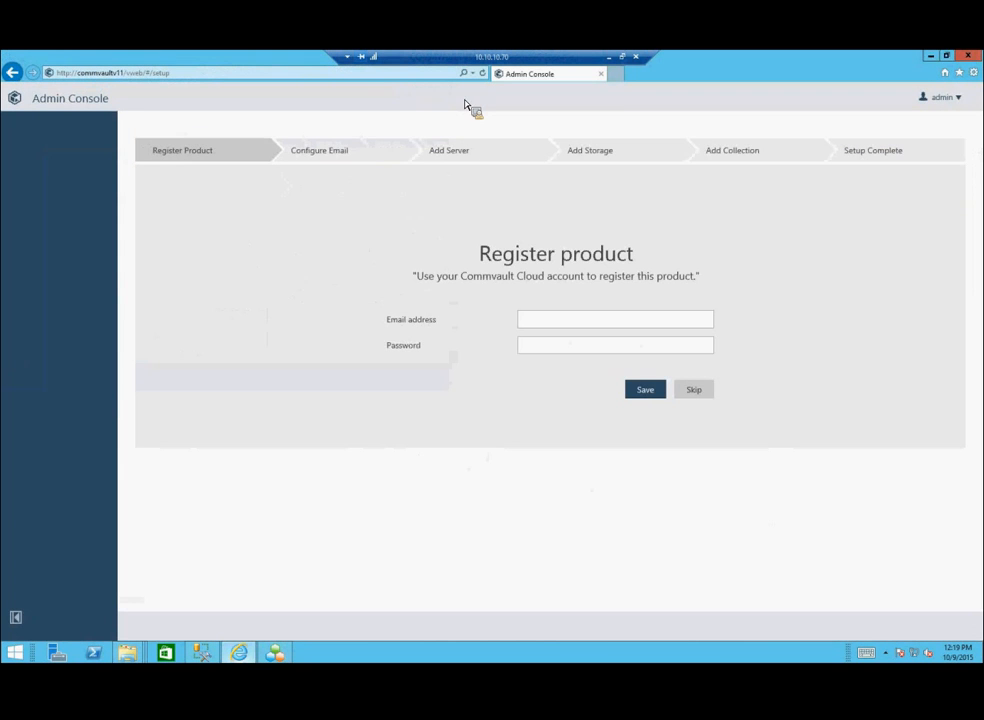
click(700, 392)
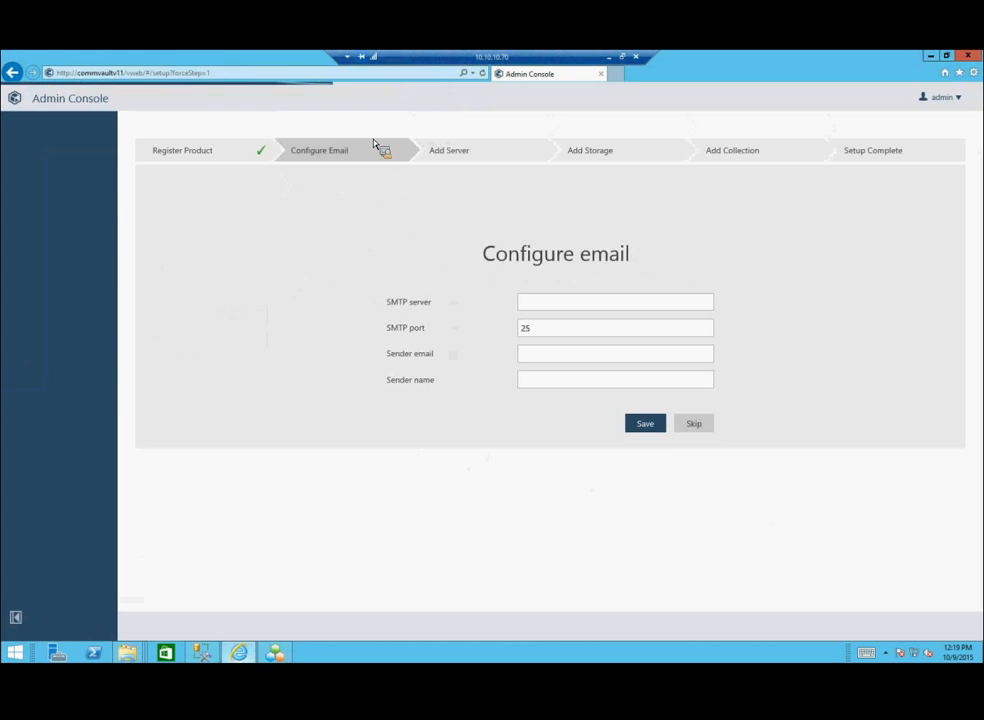
click(697, 426)
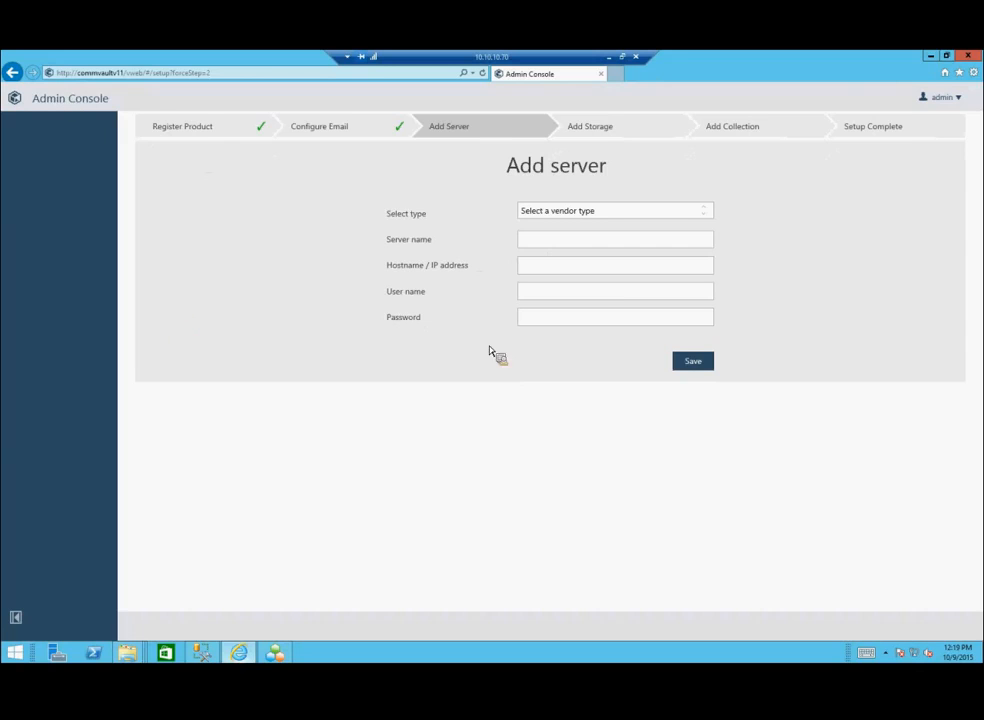
click(696, 366)
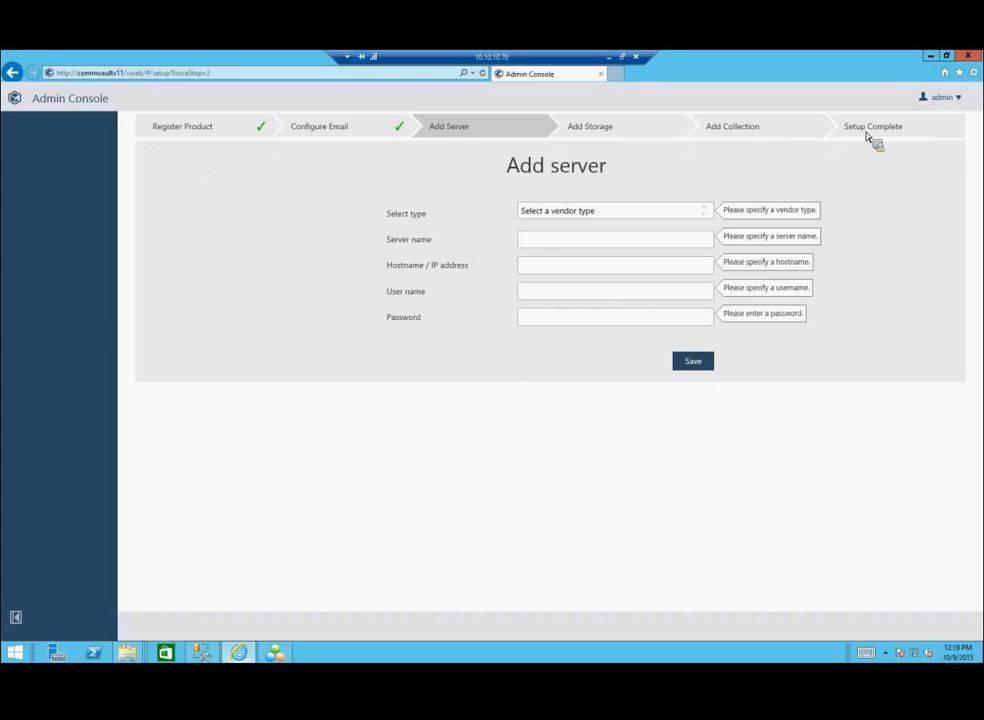
Step: Go to Settings > Servers, view the Add server vendor types, and cancel without adding a server
click(944, 99)
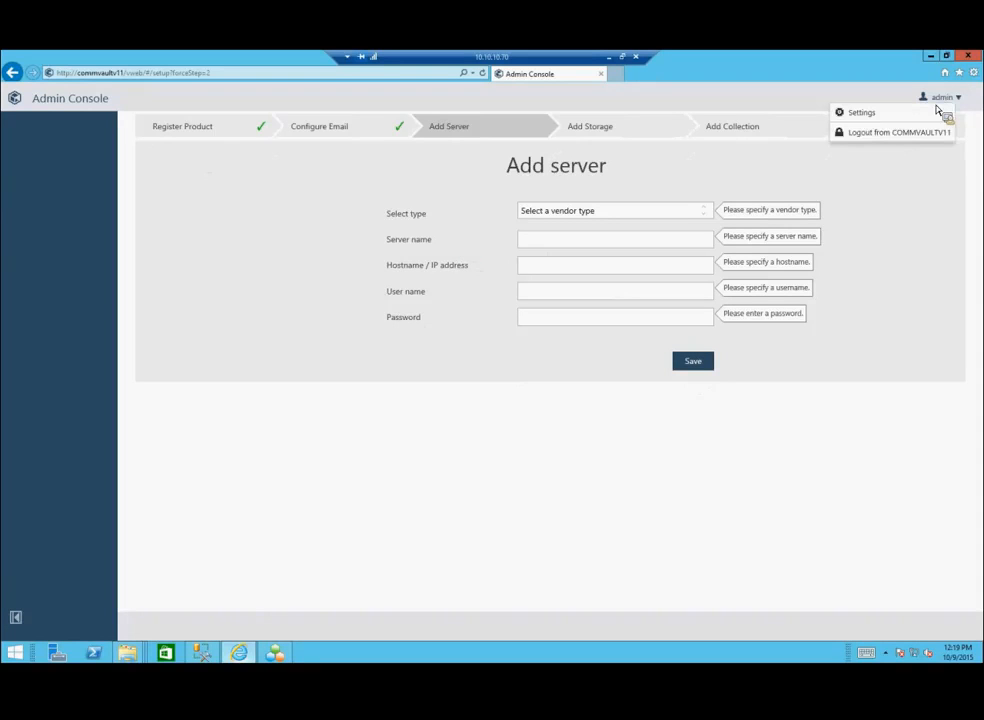
click(862, 114)
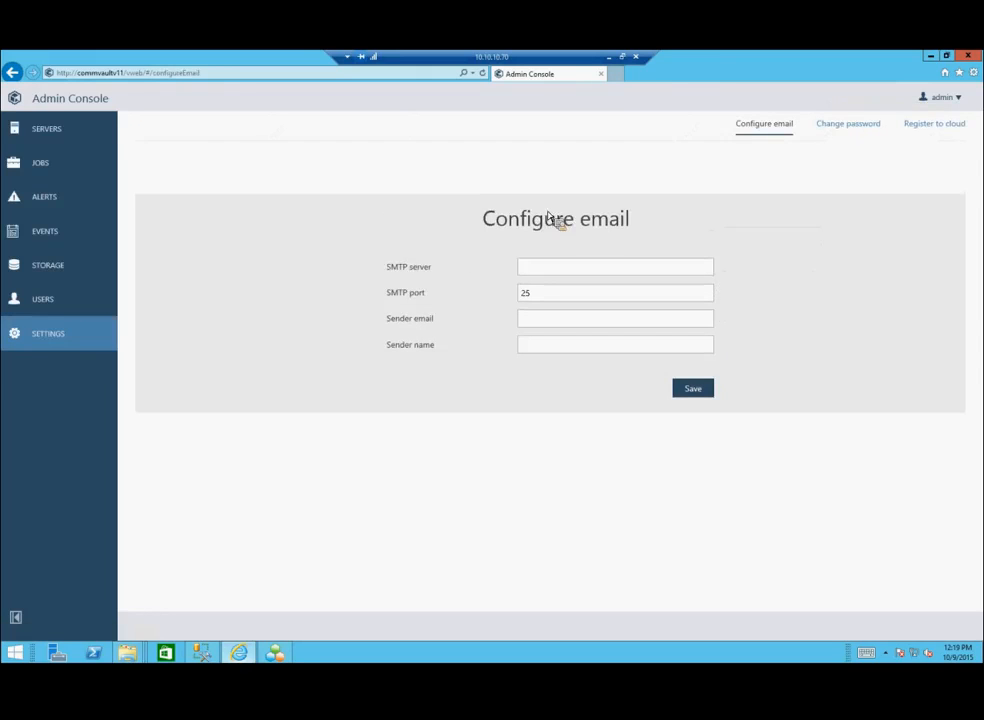
click(60, 138)
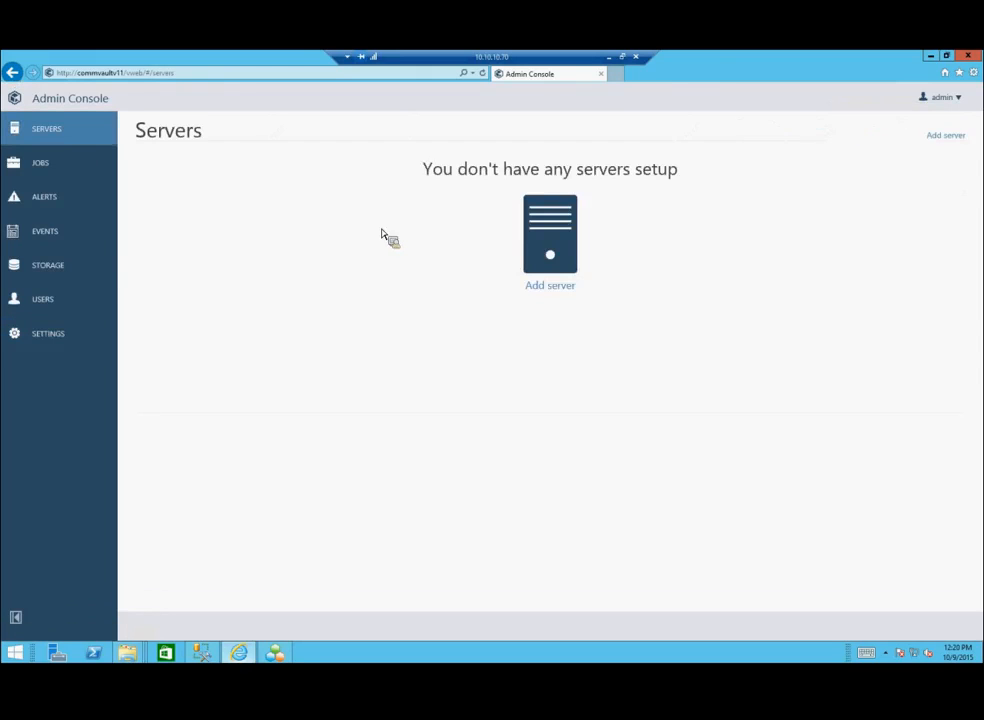
click(551, 252)
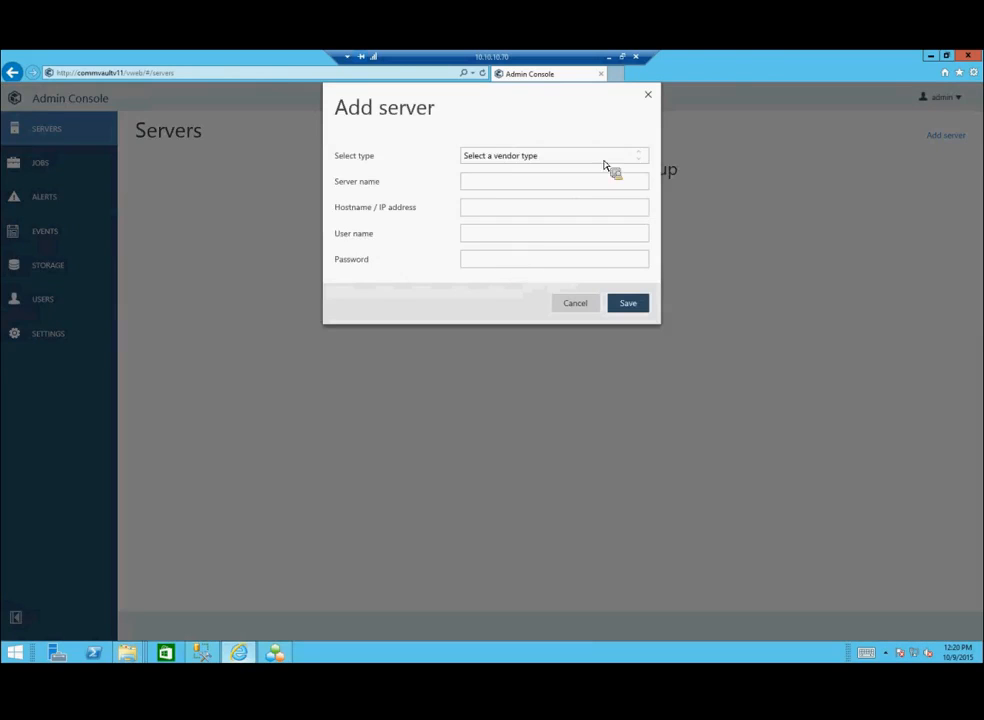
click(645, 160)
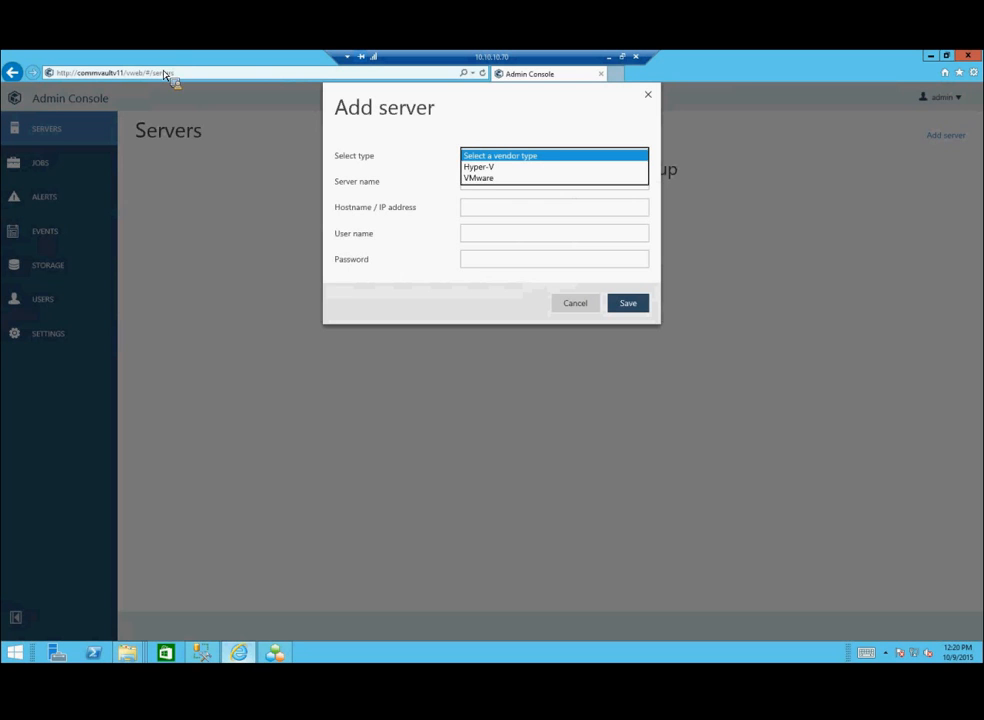
click(576, 316)
click(256, 223)
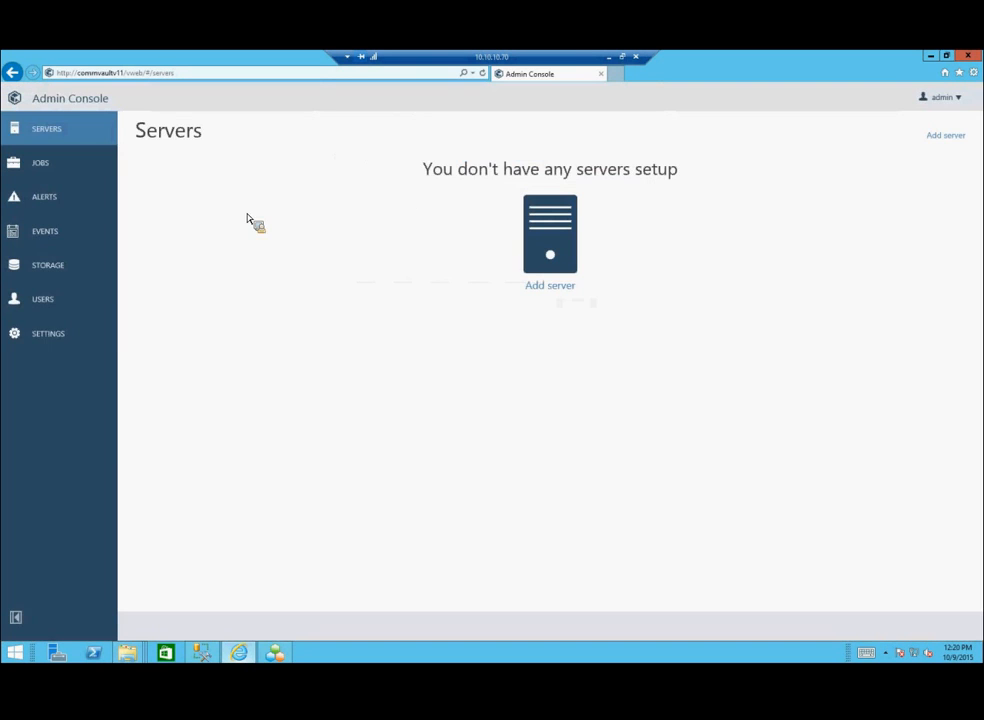
click(47, 266)
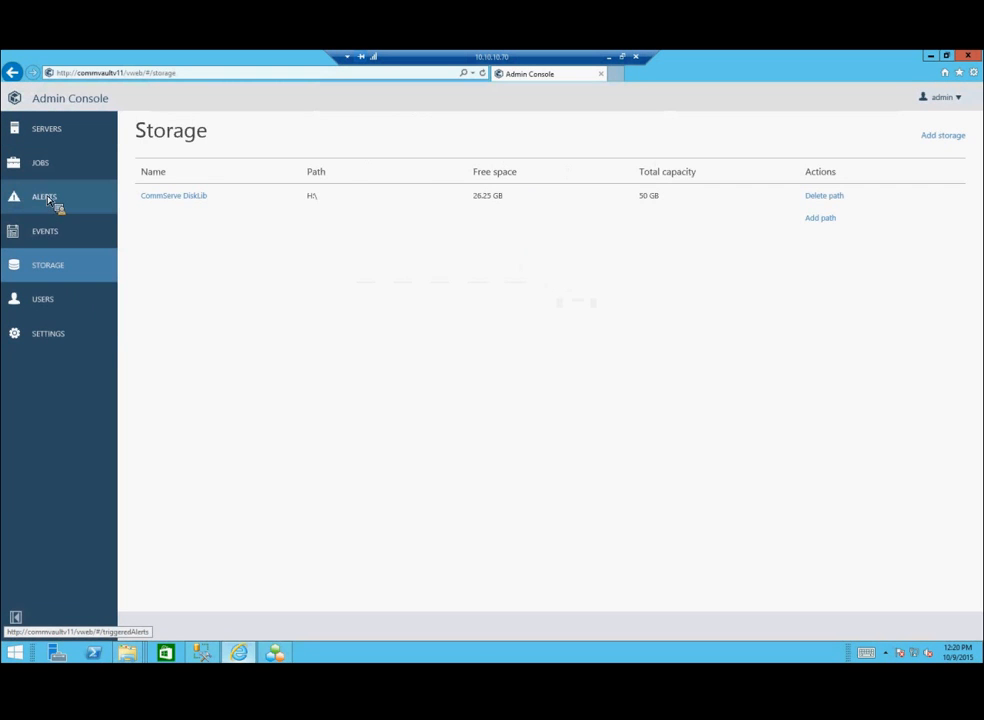
click(47, 198)
click(47, 172)
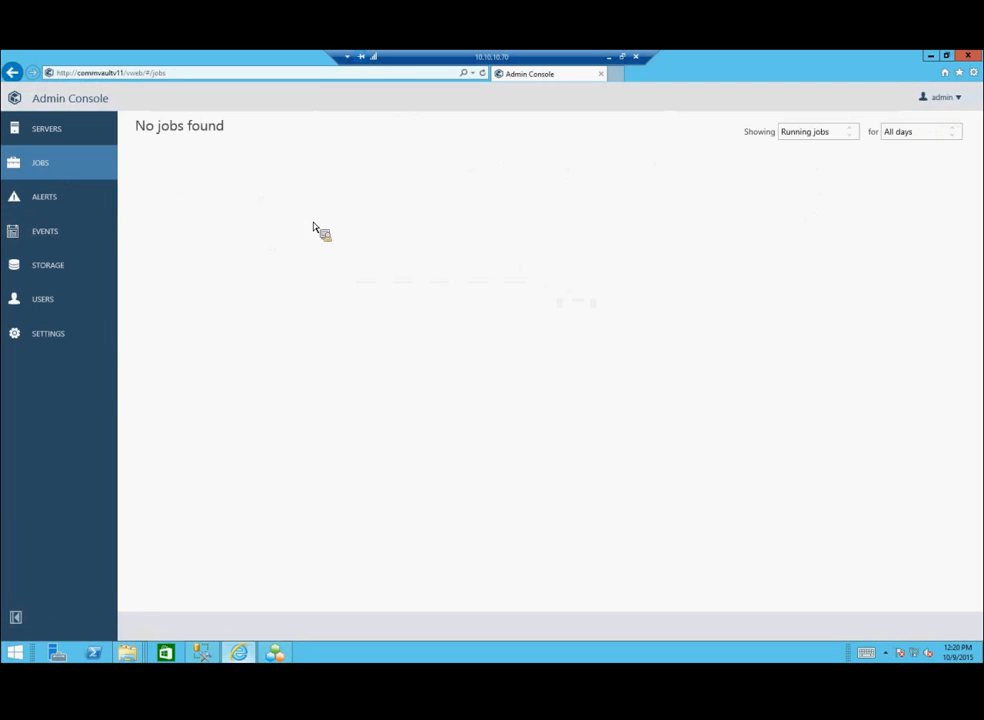
click(69, 197)
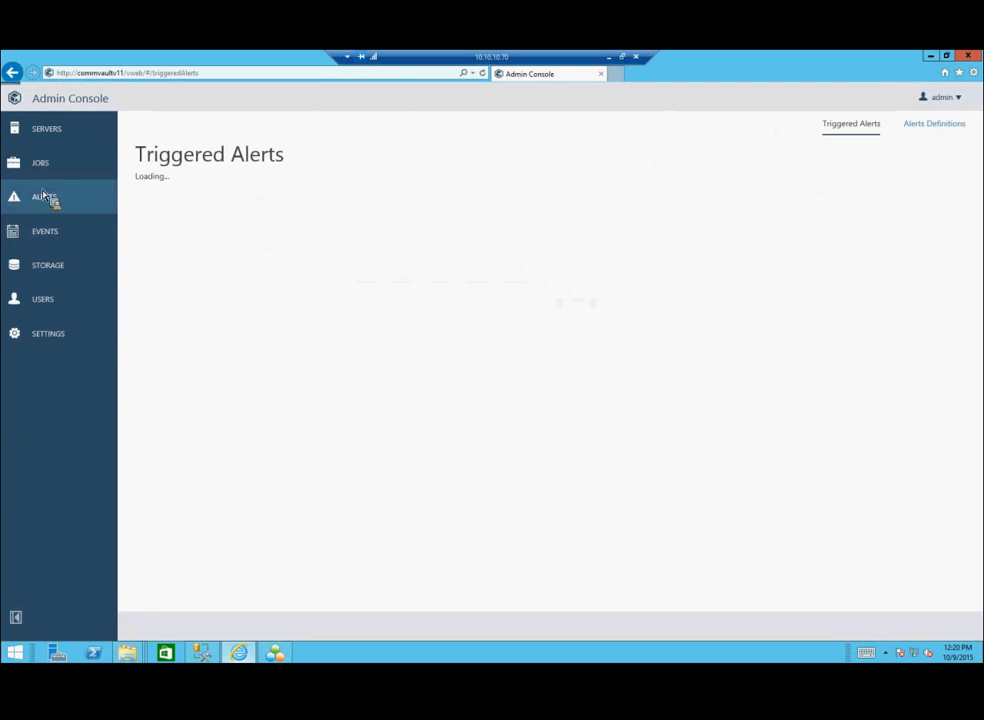
click(43, 247)
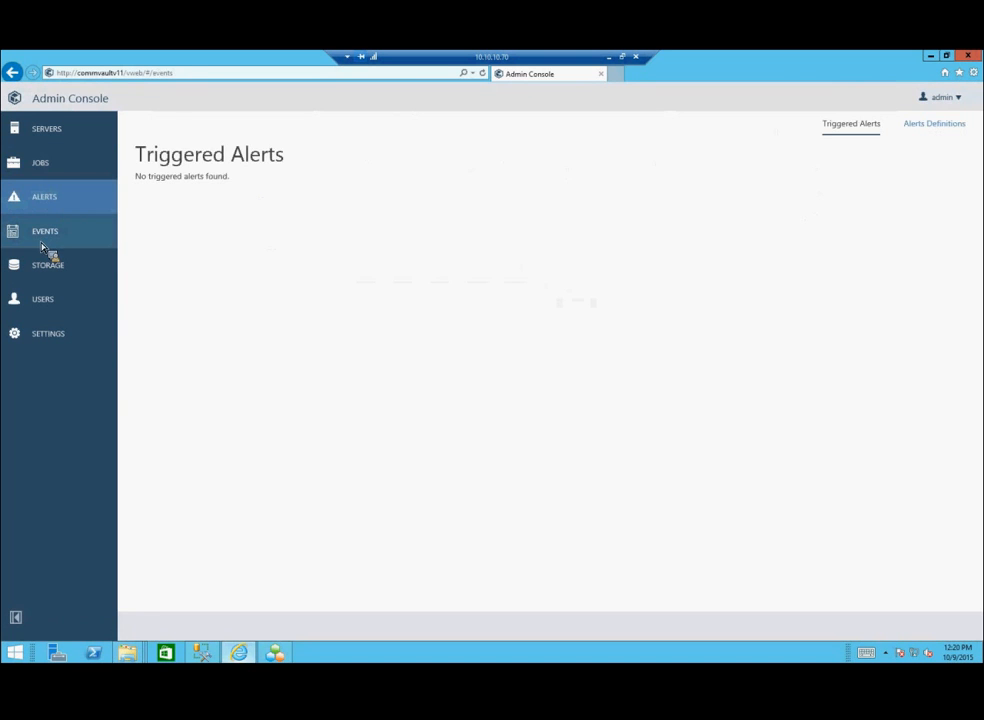
click(47, 307)
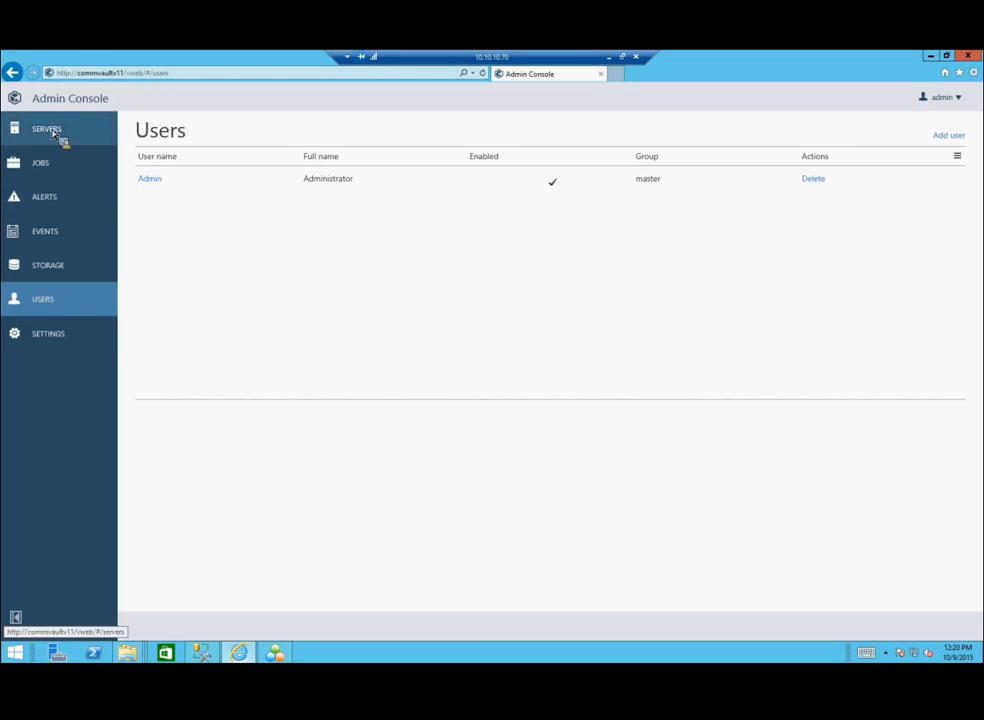
click(46, 352)
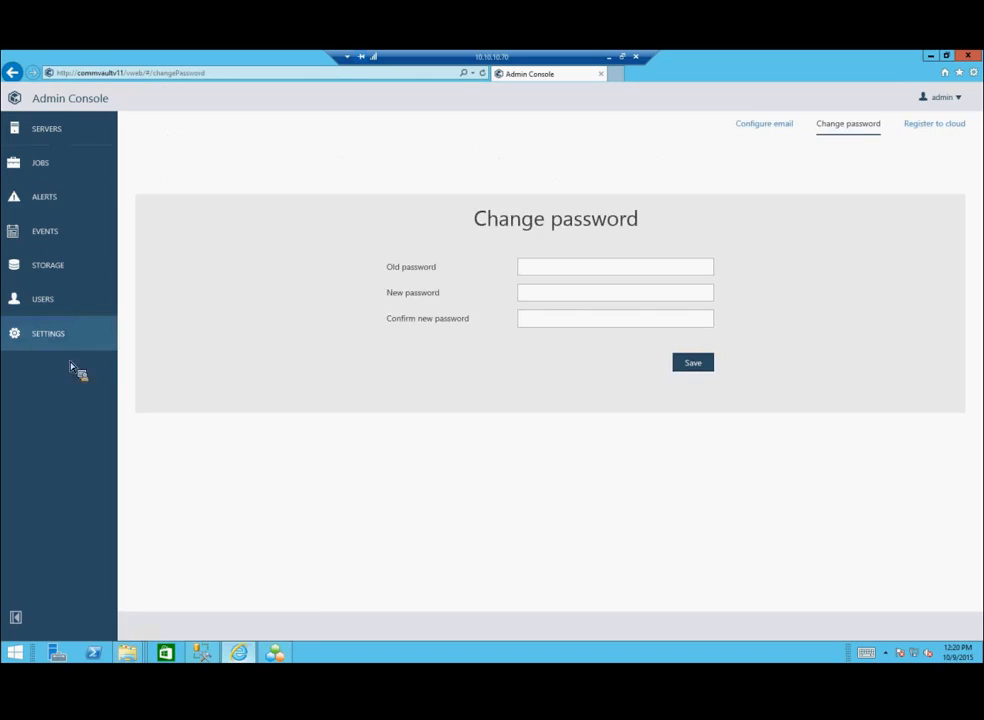
click(43, 172)
click(55, 141)
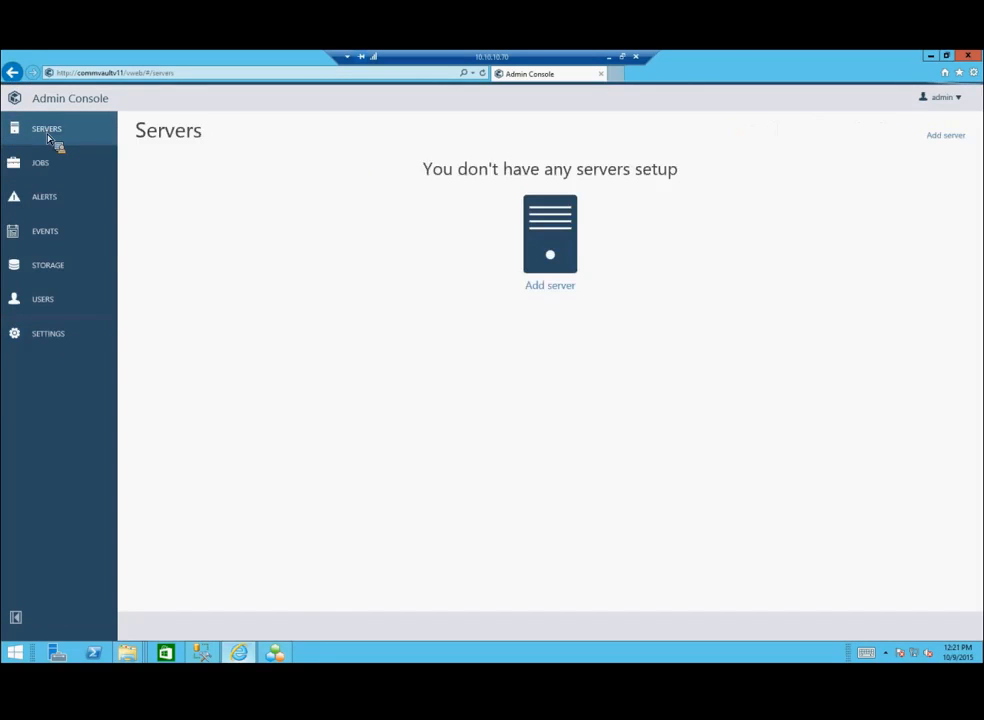
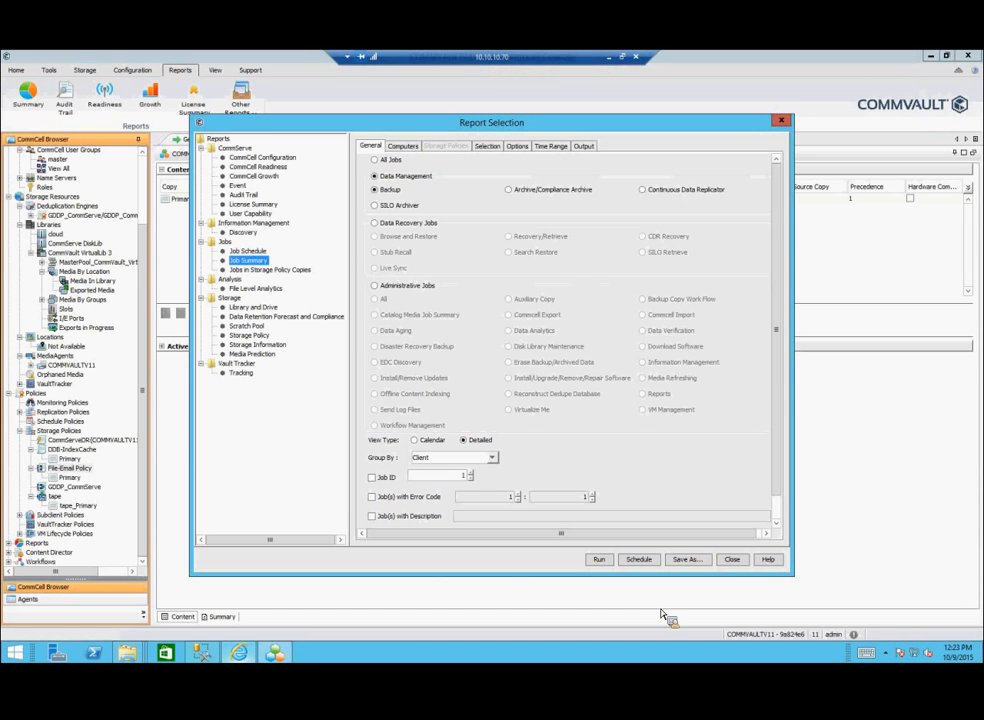
Step: Close the Report Selection dialog and bring the Admin Console browser window to the front
click(733, 560)
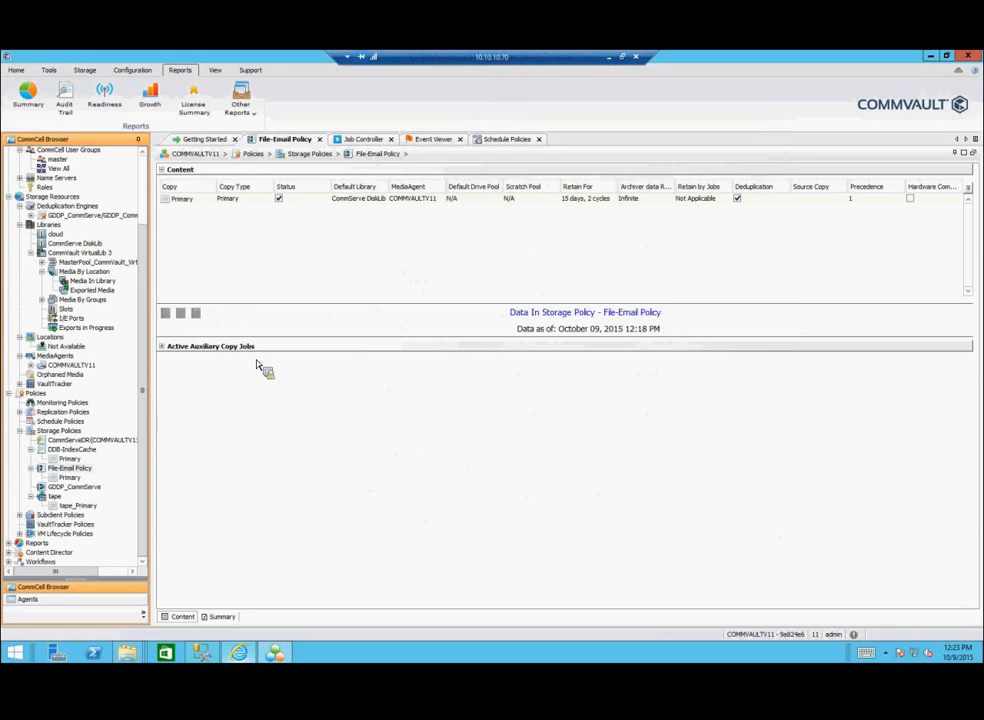
click(238, 652)
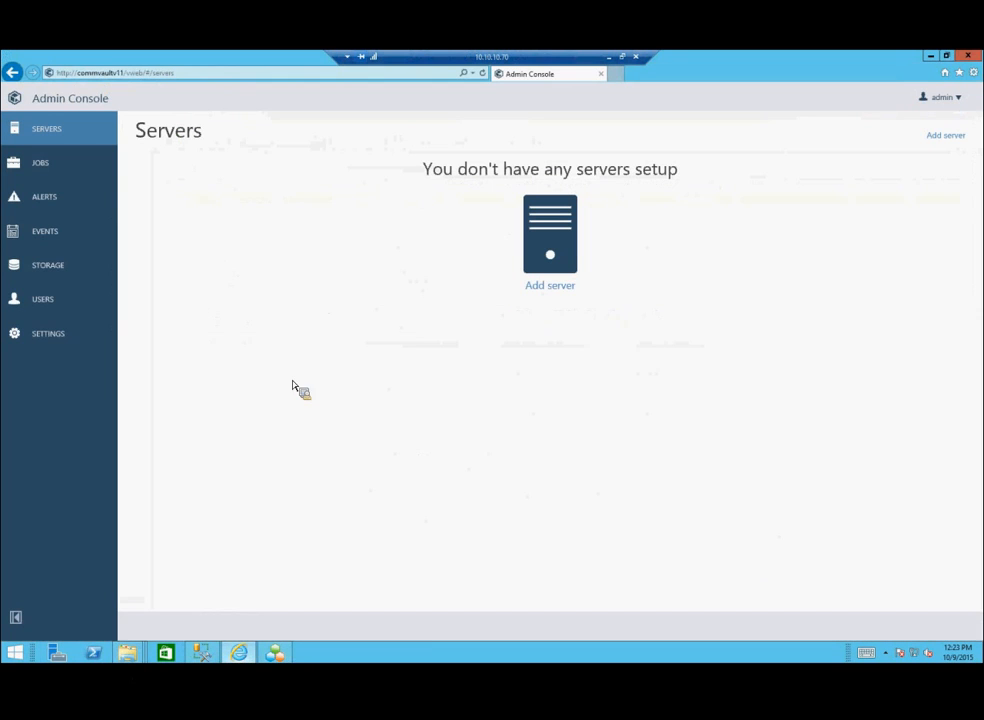
click(612, 73)
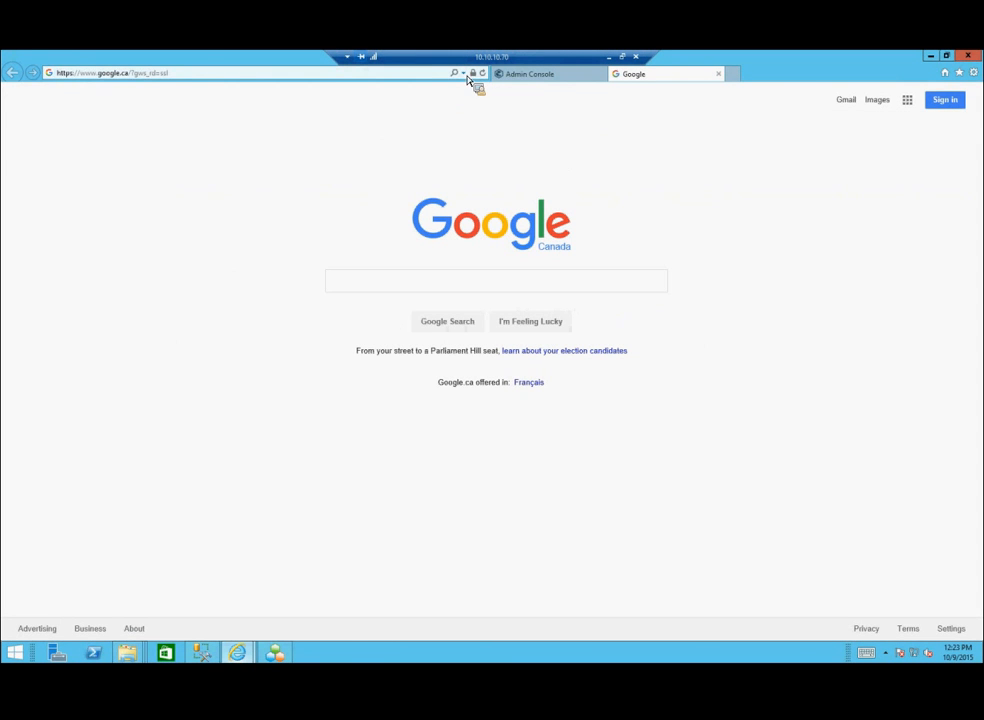
click(467, 77)
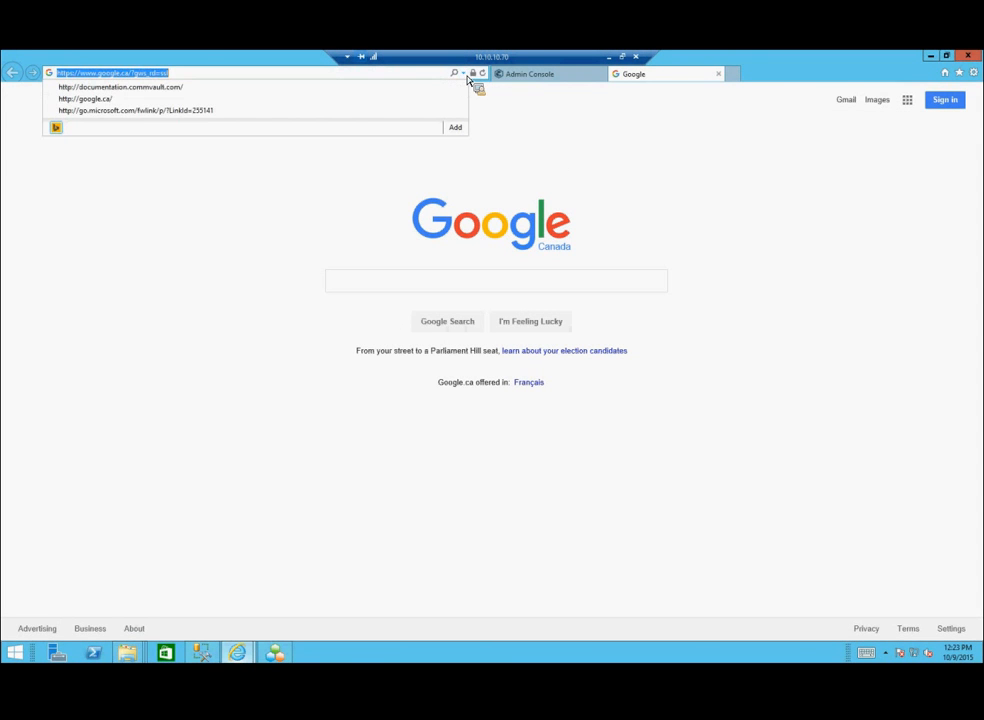
click(198, 76)
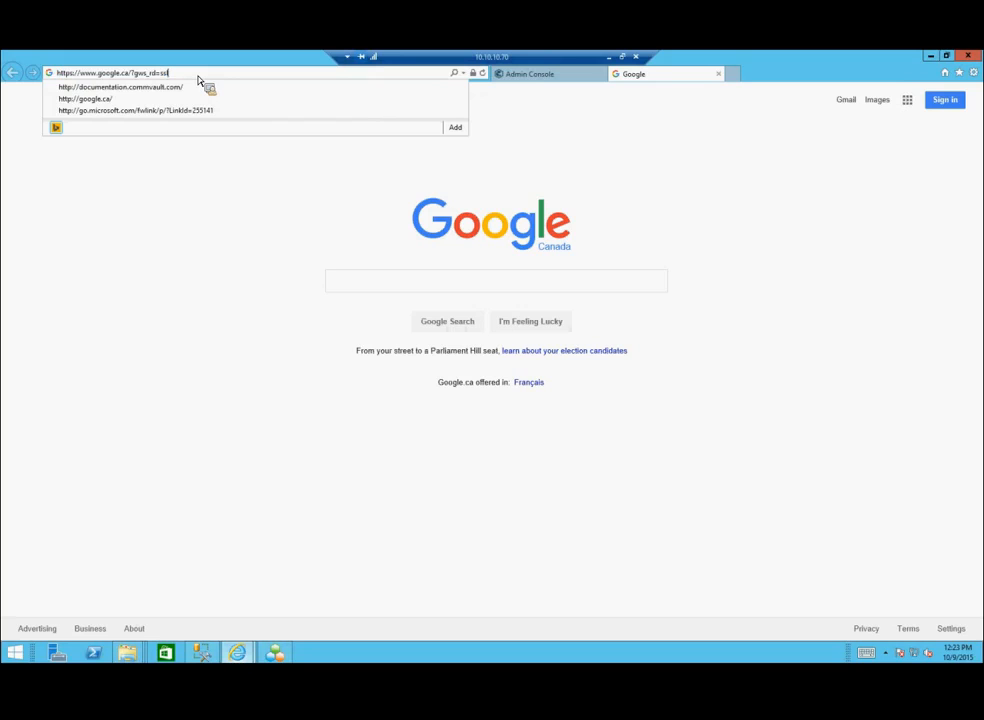
key(BackSpace)
key(BackSpace)
key(BackSpace)
key(BackSpace)
key(BackSpace)
key(BackSpace)
key(BackSpace)
key(BackSpace)
key(BackSpace)
key(BackSpace)
key(BackSpace)
key(BackSpace)
key(BackSpace)
key(BackSpace)
key(BackSpace)
key(BackSpace)
key(BackSpace)
key(BackSpace)
key(BackSpace)
key(BackSpace)
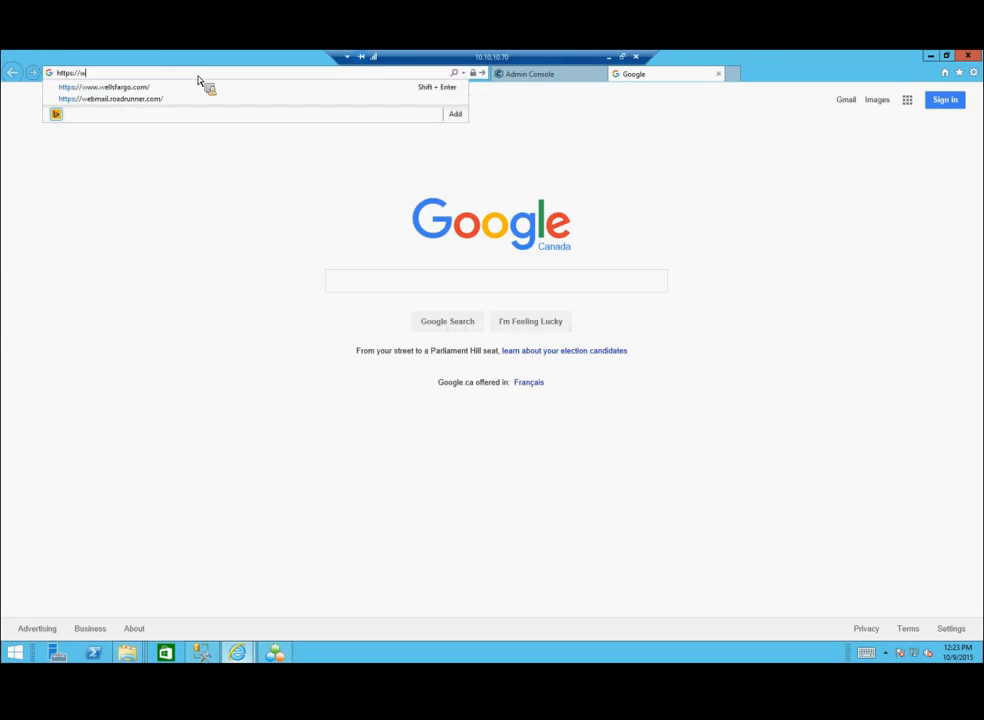
key(BackSpace)
text(ca)
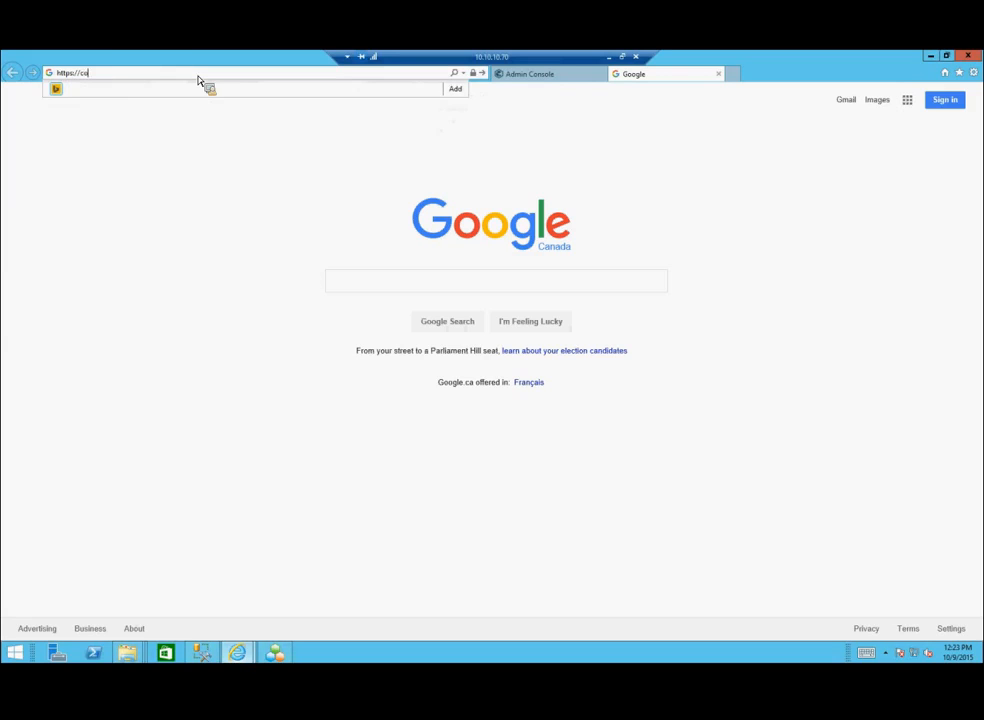
text(mmvaultv11/webconsole)
key(Return)
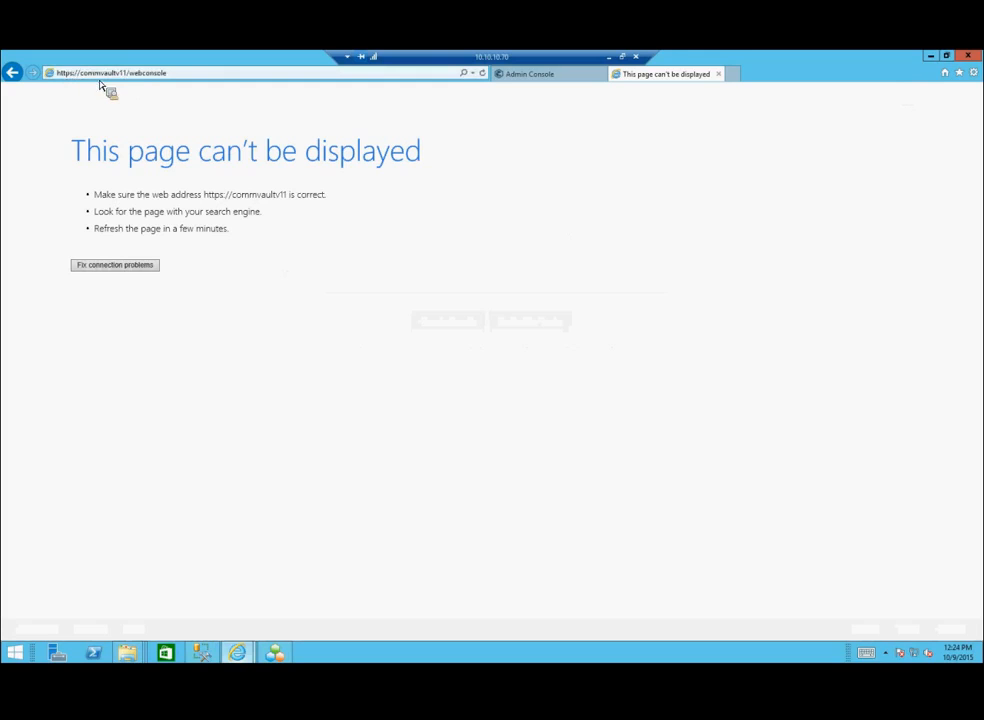
click(136, 74)
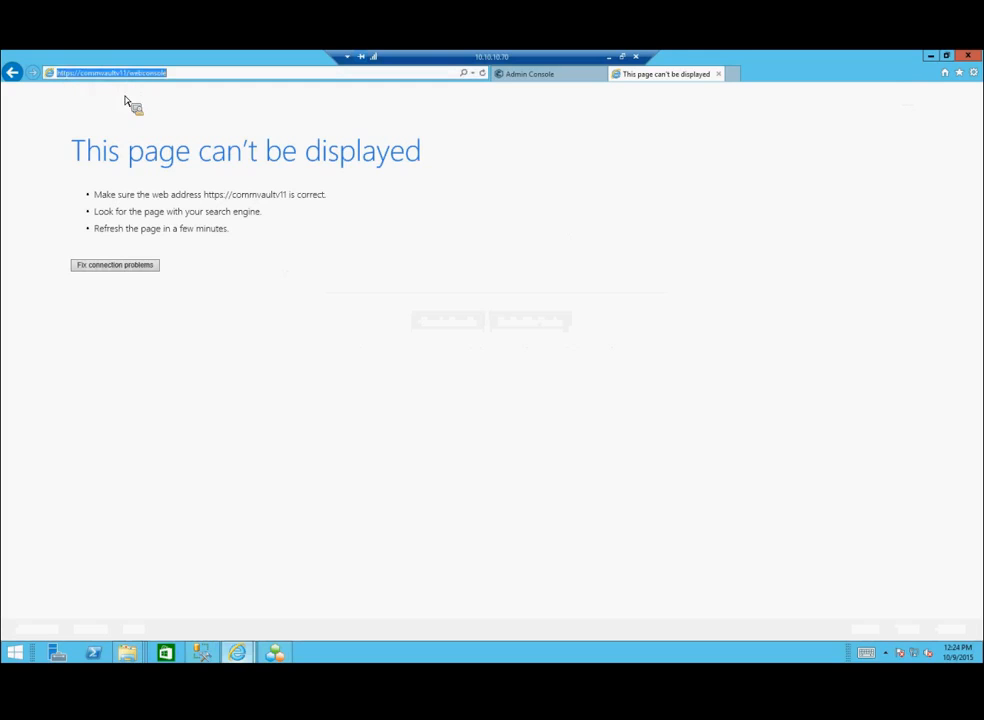
key(End)
key(Left)
key(Left)
key(Left)
key(Left)
key(Left)
key(Left)
key(Left)
key(Left)
key(Left)
key(Left)
key(Left)
key(BackSpace)
key(BackSpace)
key(BackSpace)
key(BackSpace)
key(BackSpace)
key(BackSpace)
key(BackSpace)
key(BackSpace)
key(BackSpace)
key(BackSpace)
key(BackSpace)
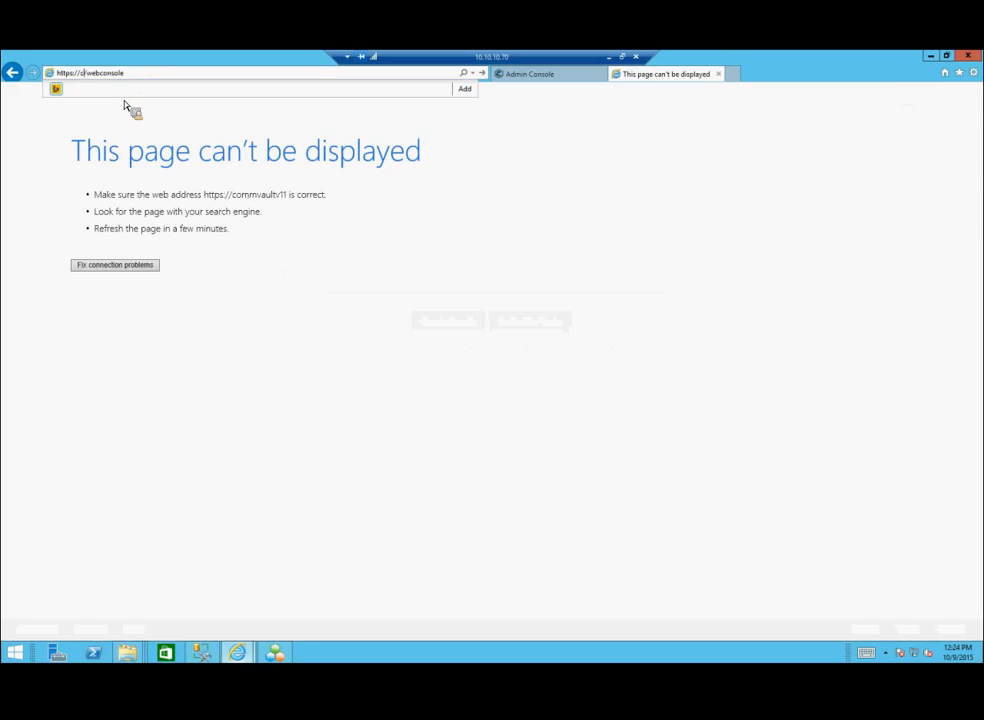
key(BackSpace)
text(10.10.10.70)
key(Return)
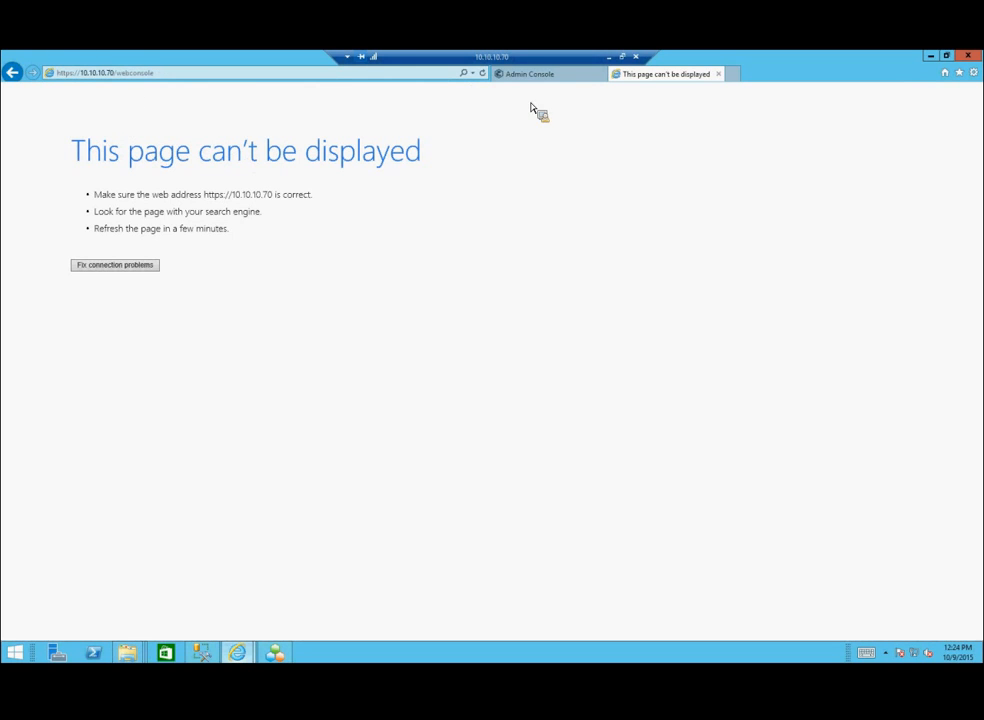
click(930, 60)
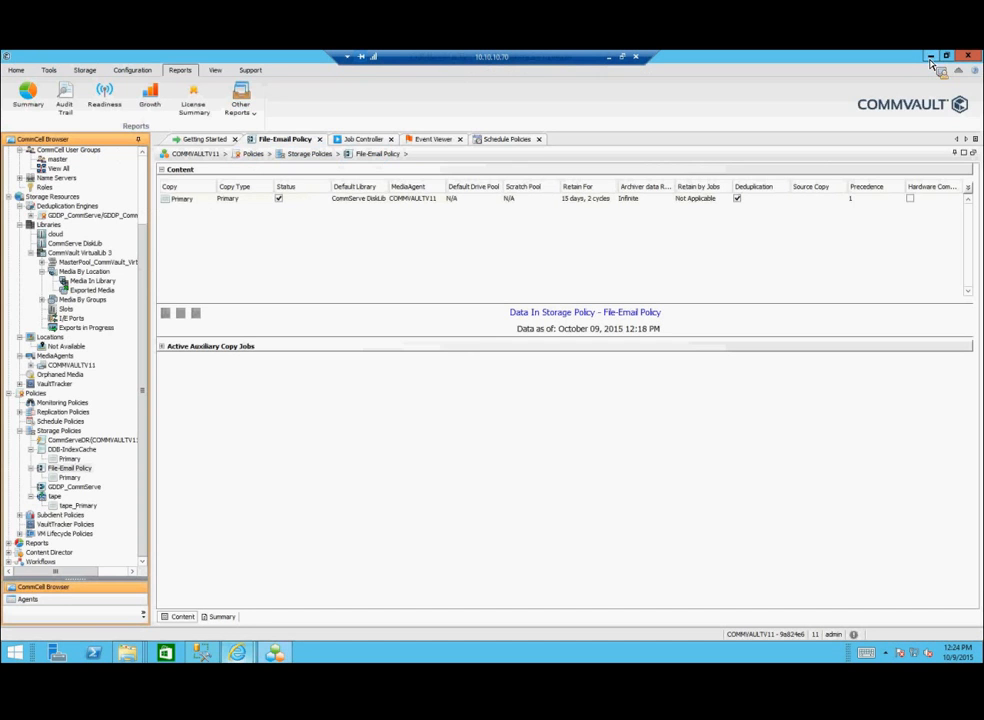
Step: Launch the Web Console from the Home ribbon tab to open My Applications in the browser
click(16, 70)
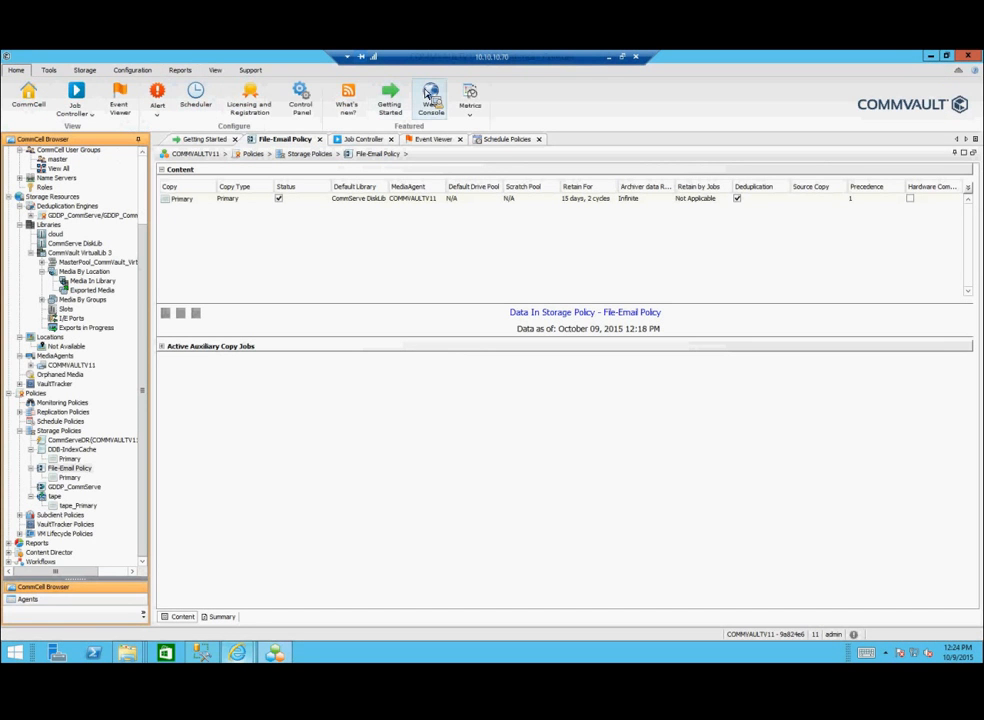
click(431, 94)
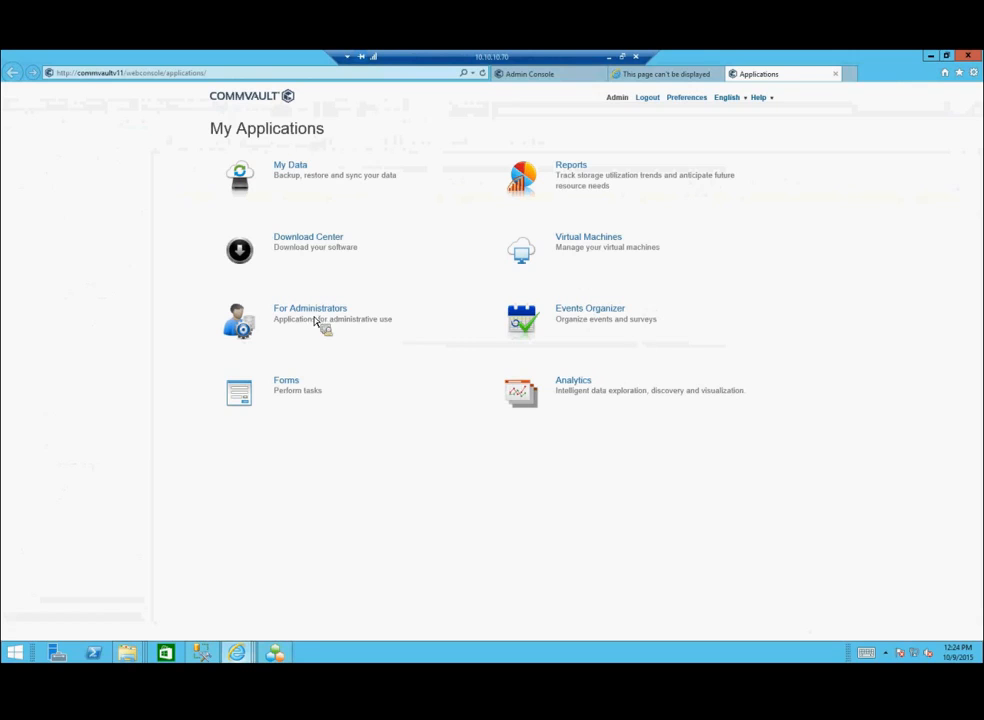
Step: View the Analytics page, go back, and open Events Organizer showing the draft event 'test'
click(574, 384)
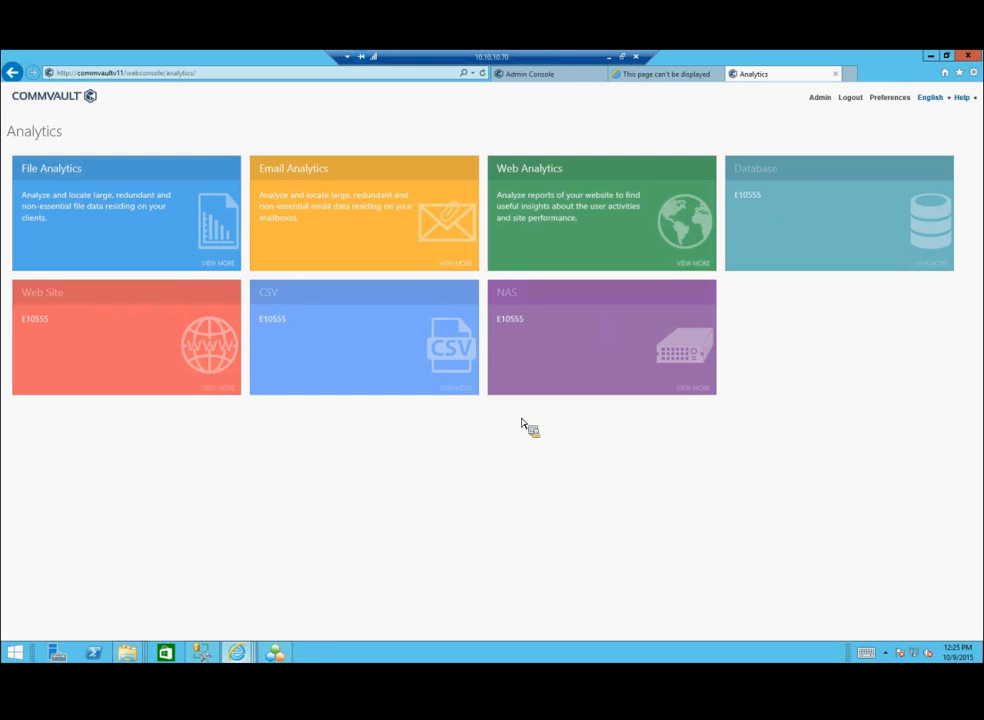
click(12, 72)
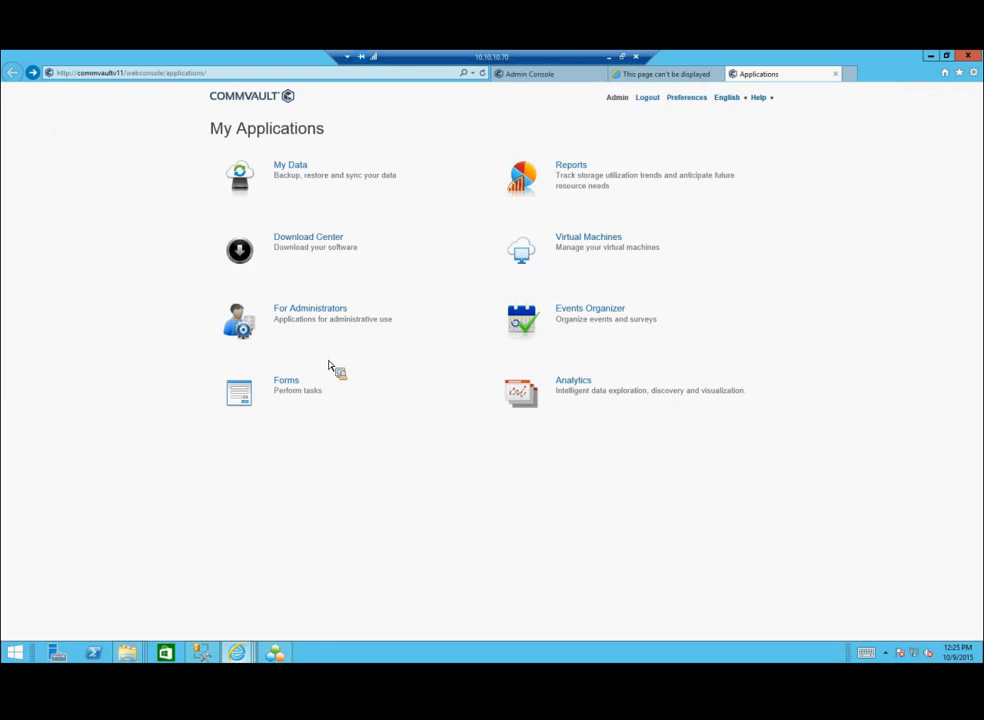
click(576, 312)
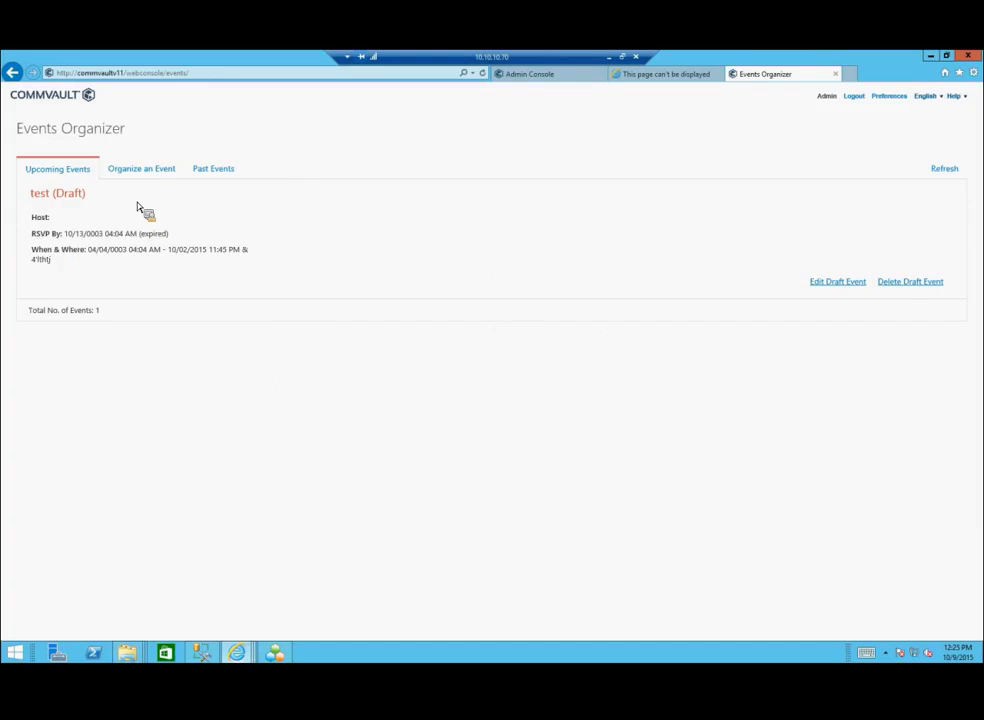
Step: Start Organize an Event, cycle through every event theme, and return to My Applications without creating it
click(147, 173)
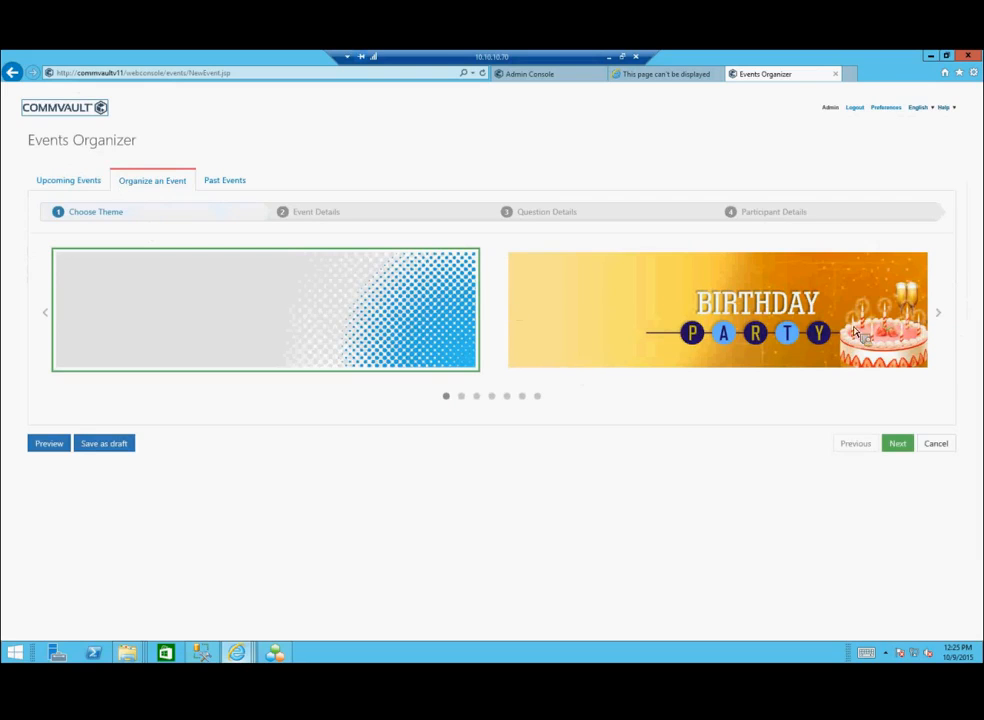
click(941, 313)
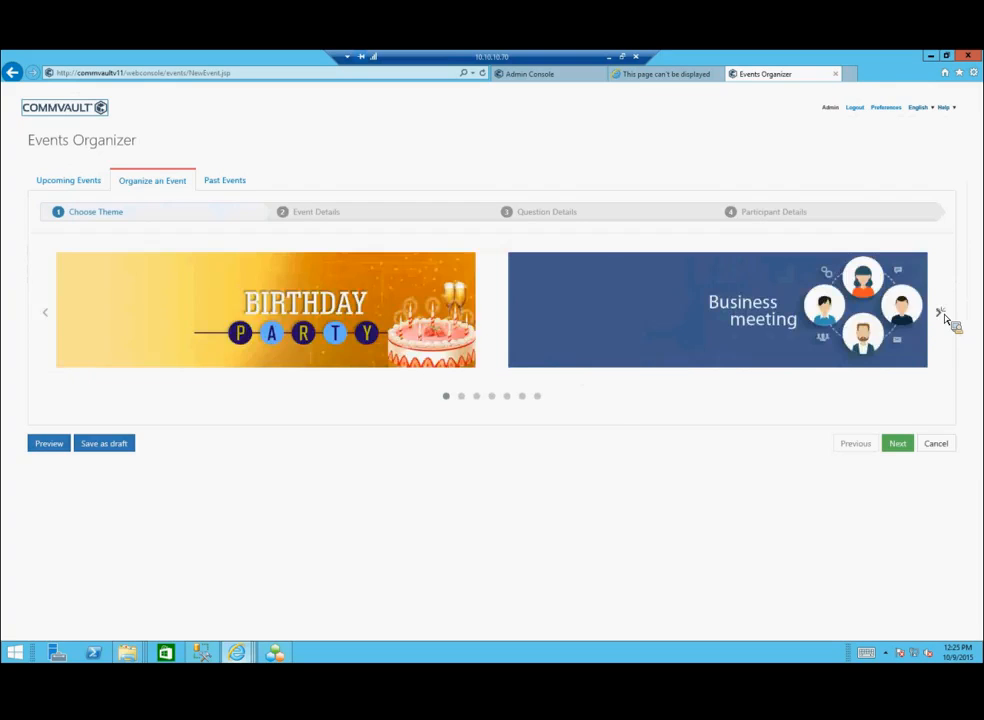
click(941, 313)
click(941, 313)
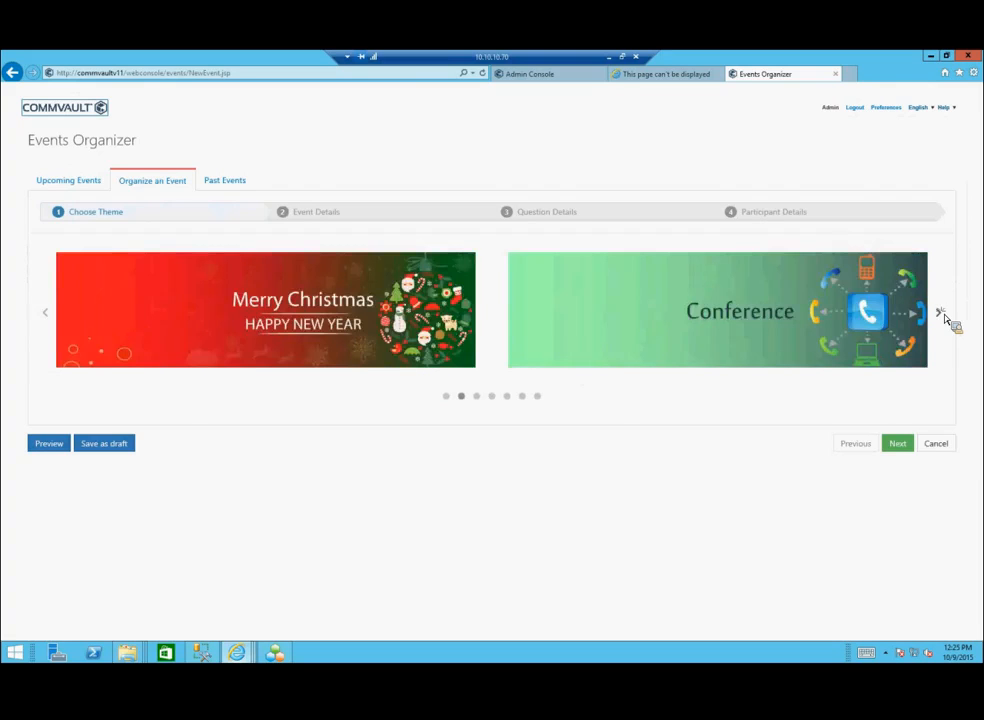
click(941, 313)
click(944, 316)
click(944, 316)
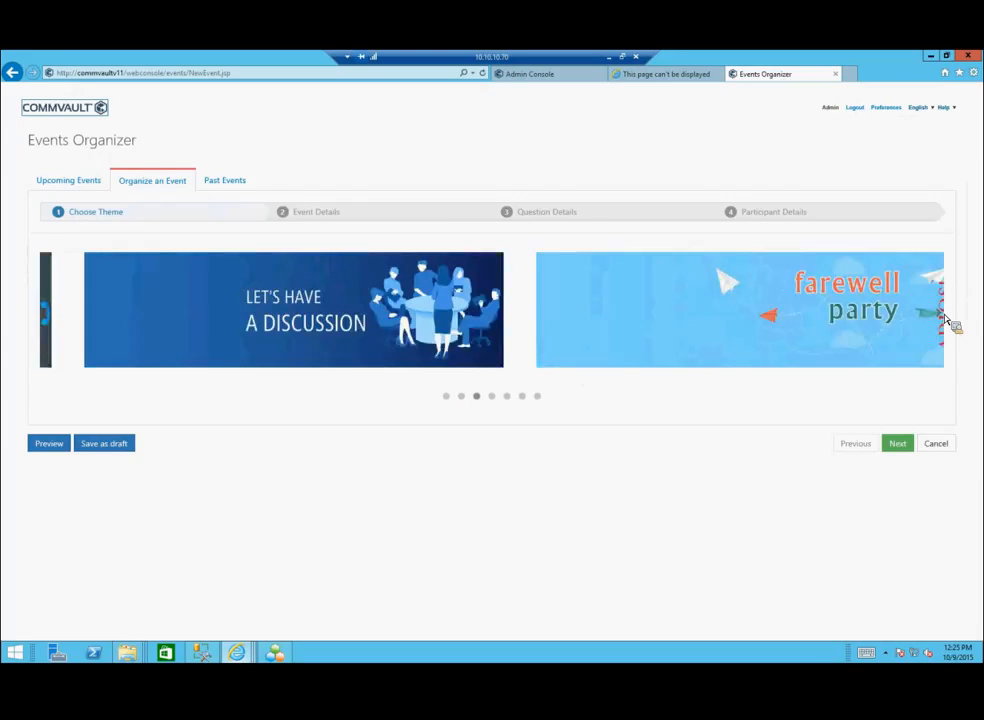
click(944, 316)
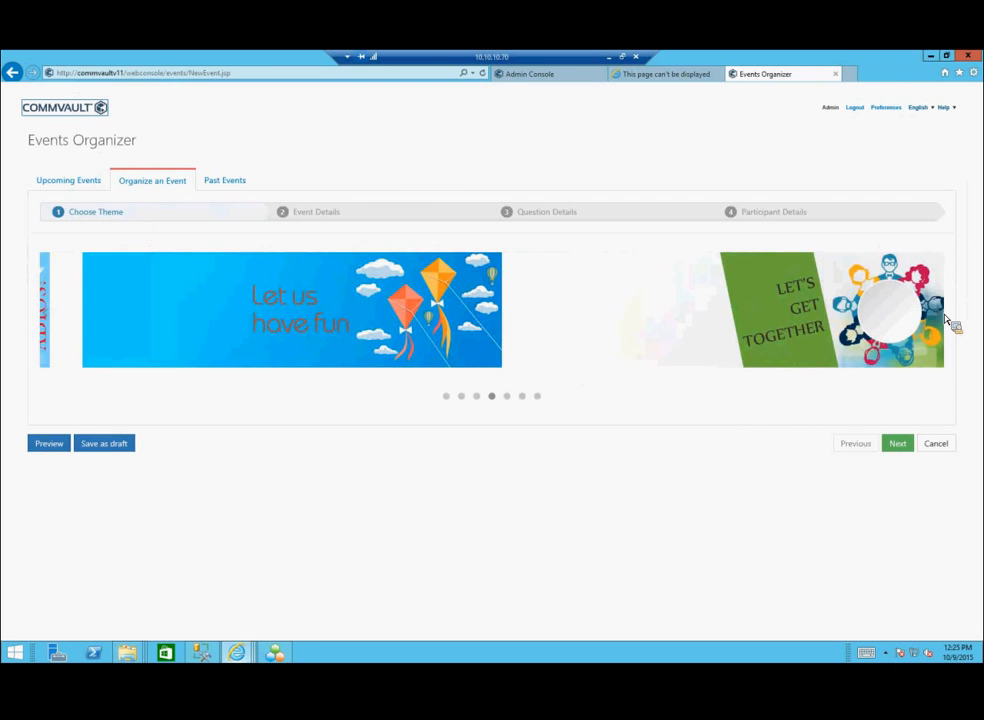
click(944, 316)
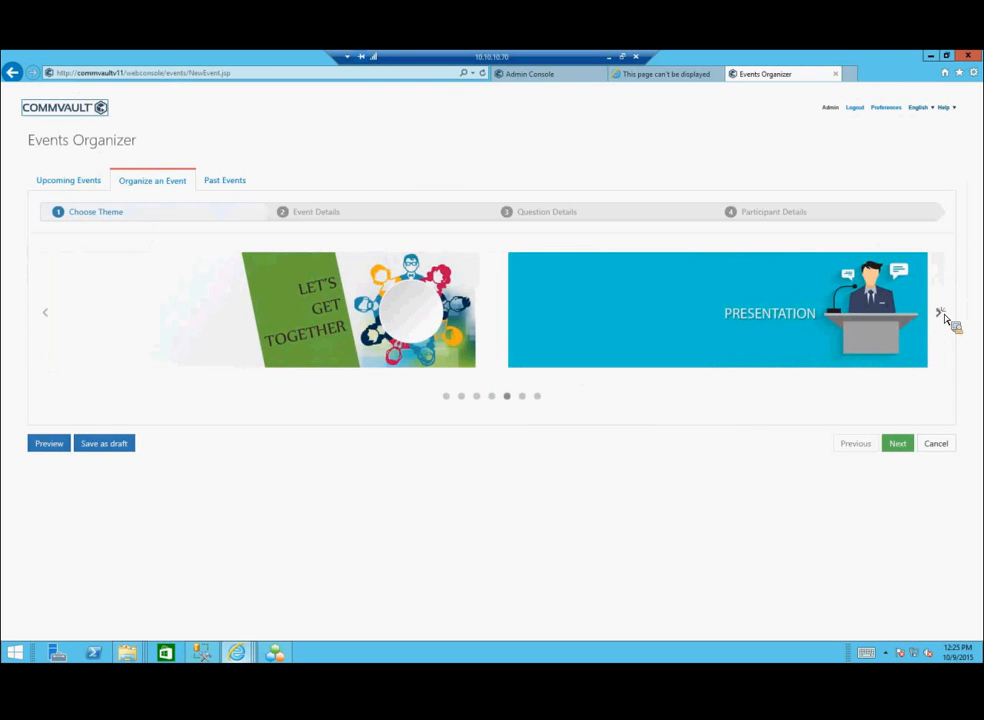
click(944, 316)
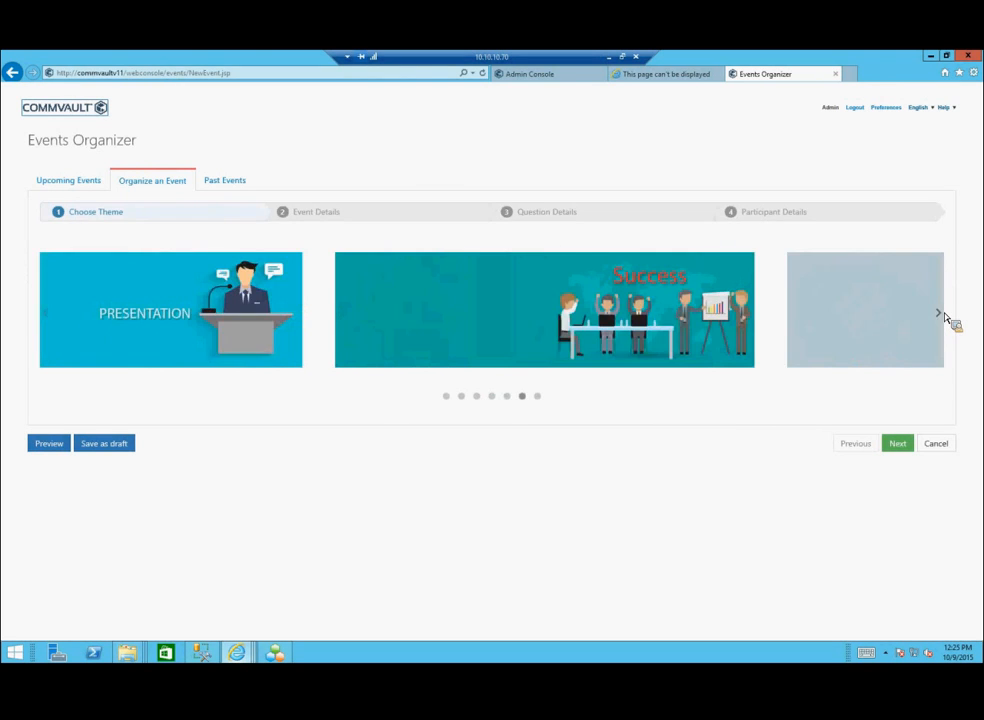
click(944, 316)
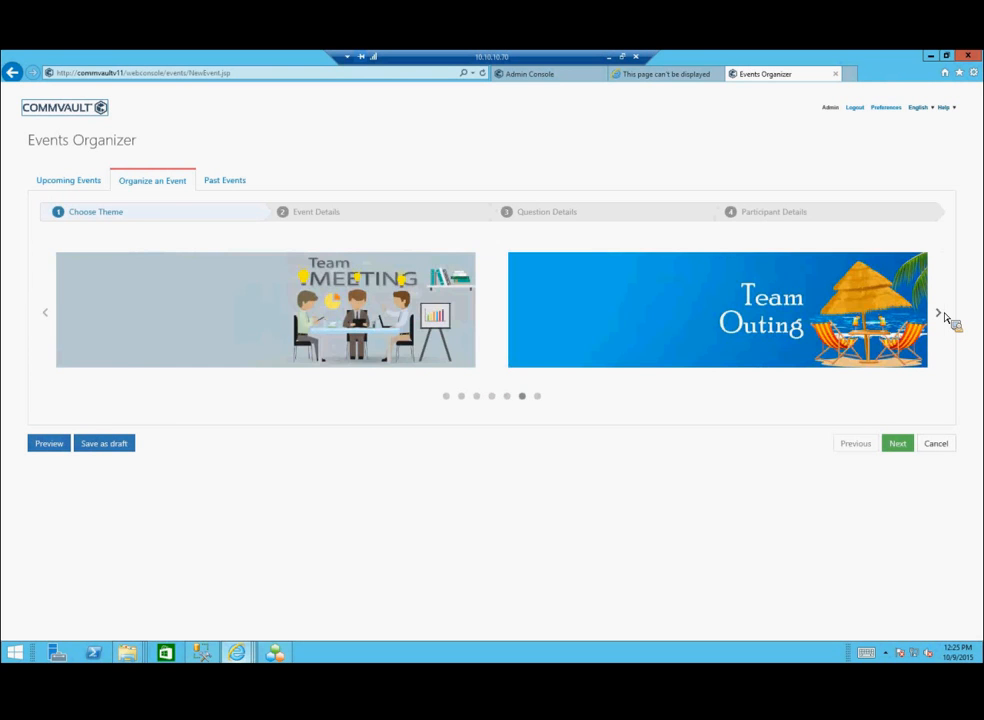
click(944, 316)
click(944, 316)
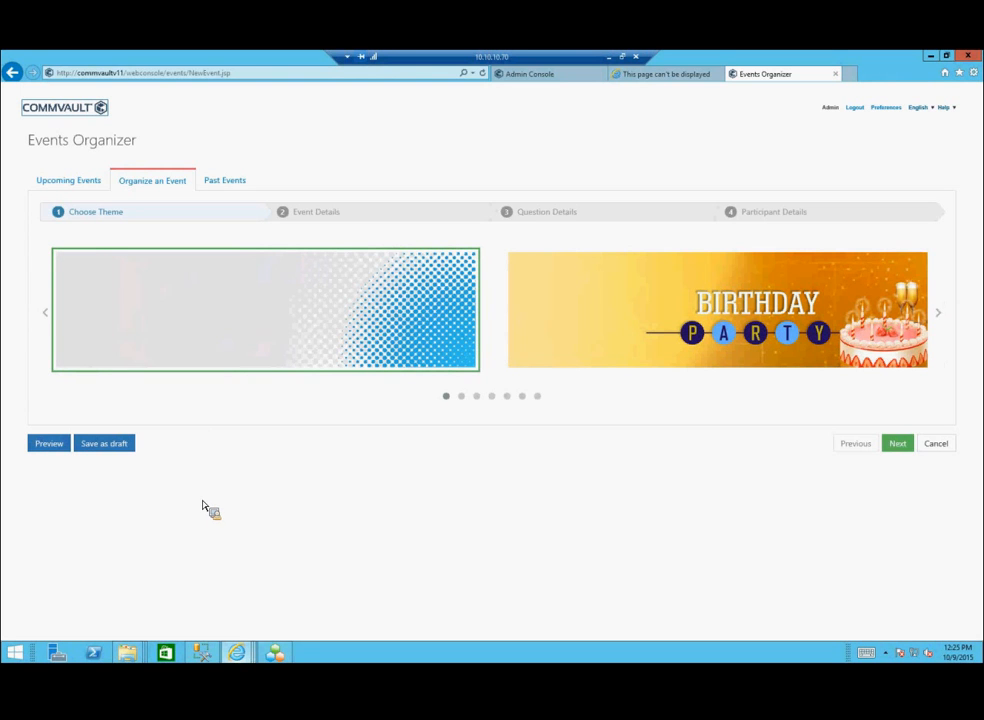
click(57, 117)
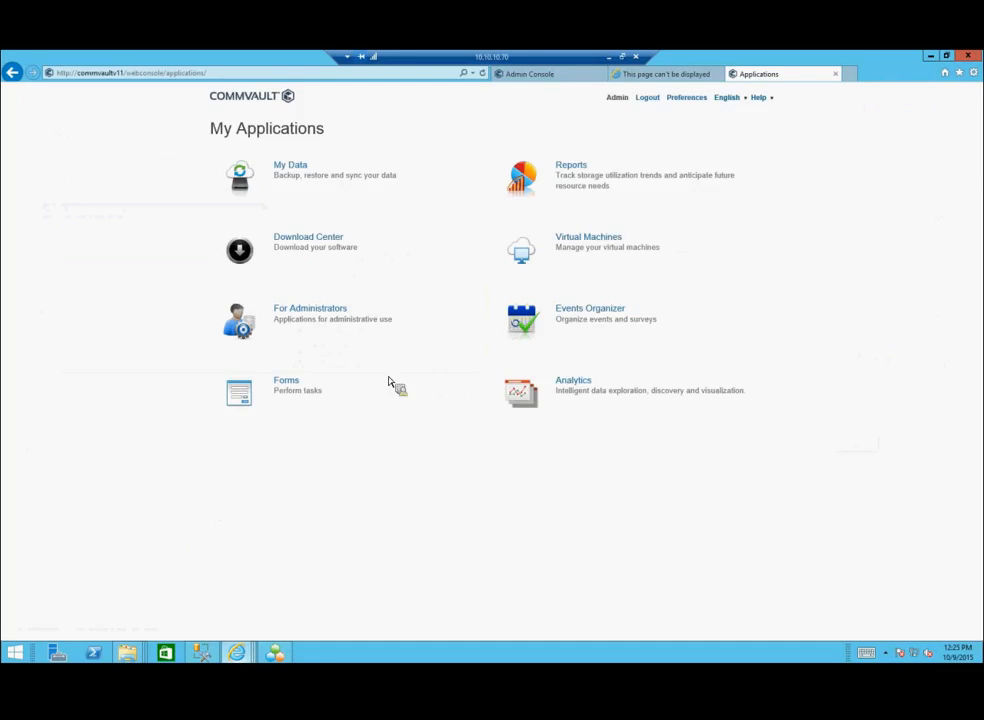
Step: Open Reports and scroll through the Worldwide Reports tiles grouped under Clients, CommCell, Jobs and Storage
click(567, 169)
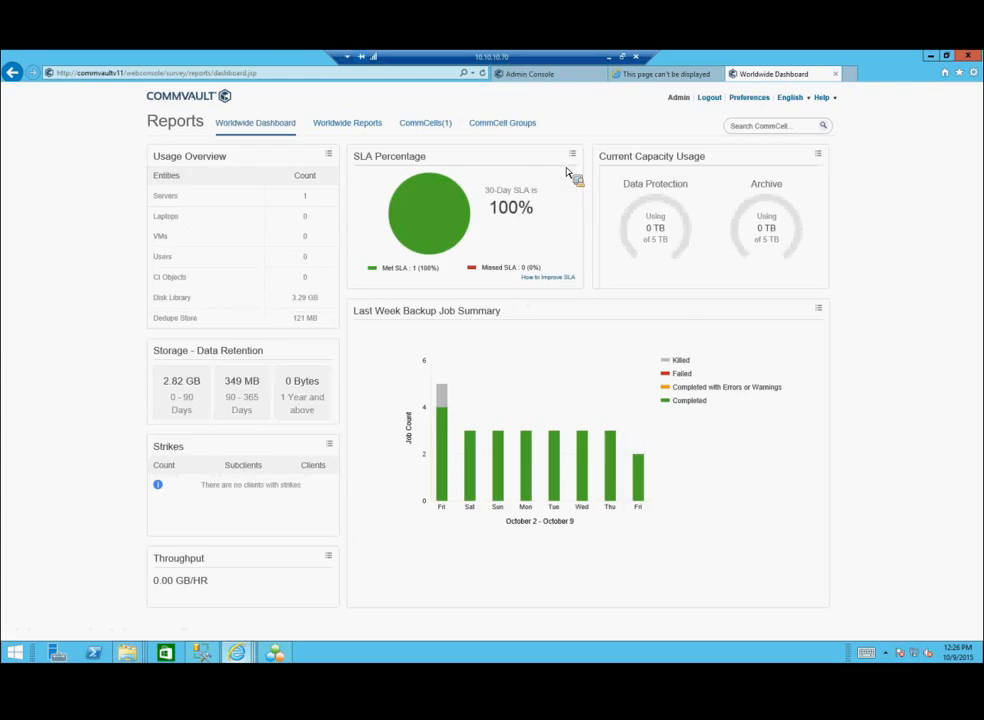
click(361, 131)
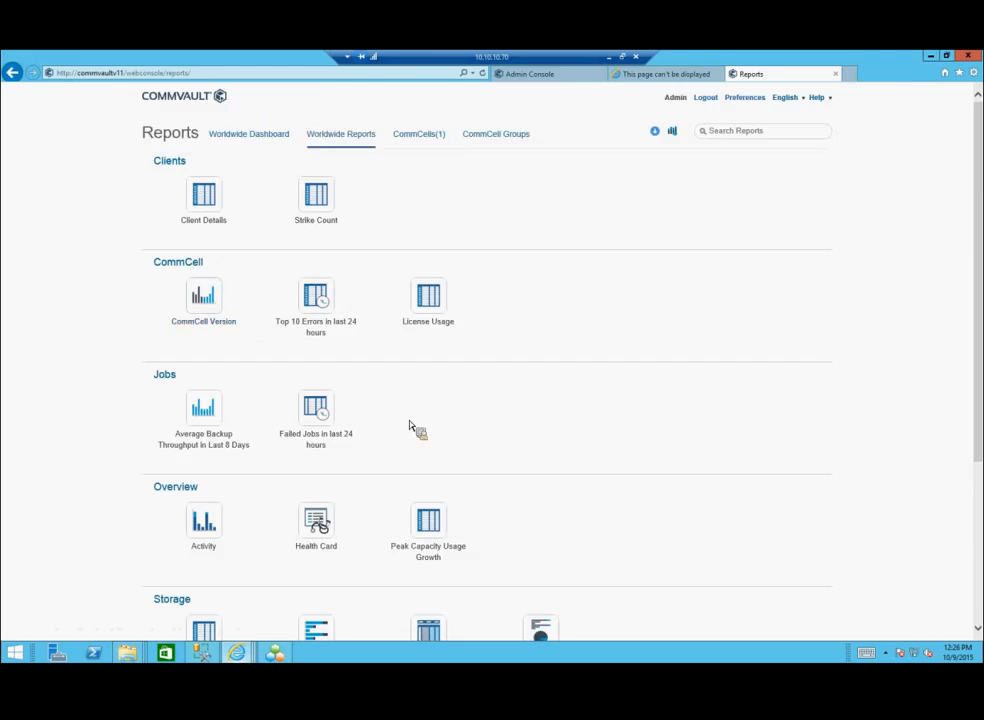
scroll(410, 427, down, 3)
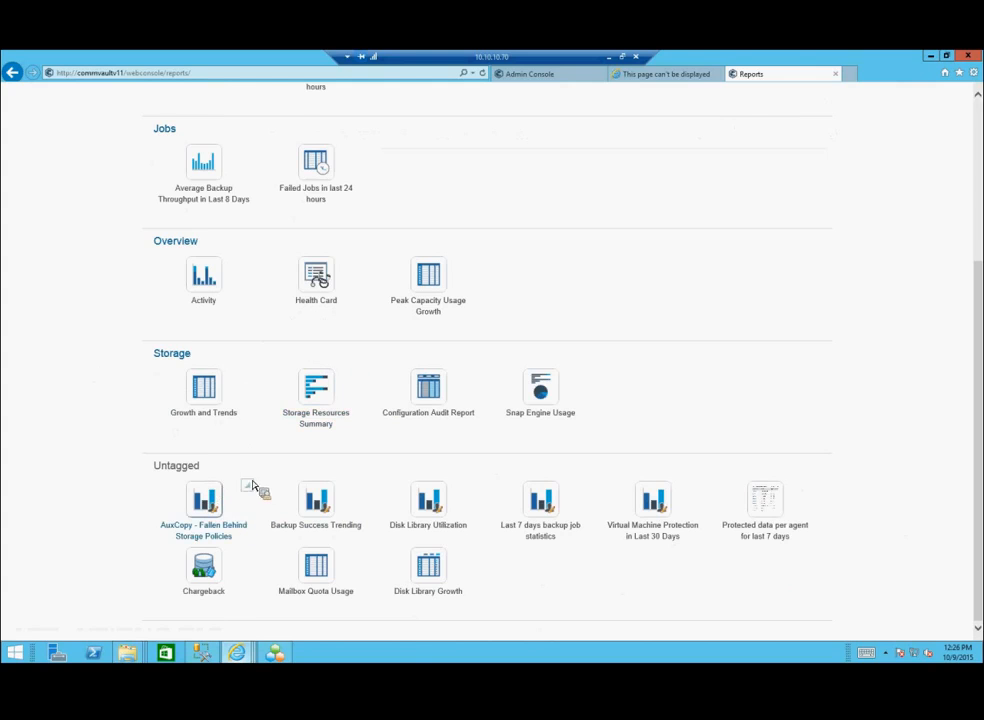
scroll(299, 268, up, 3)
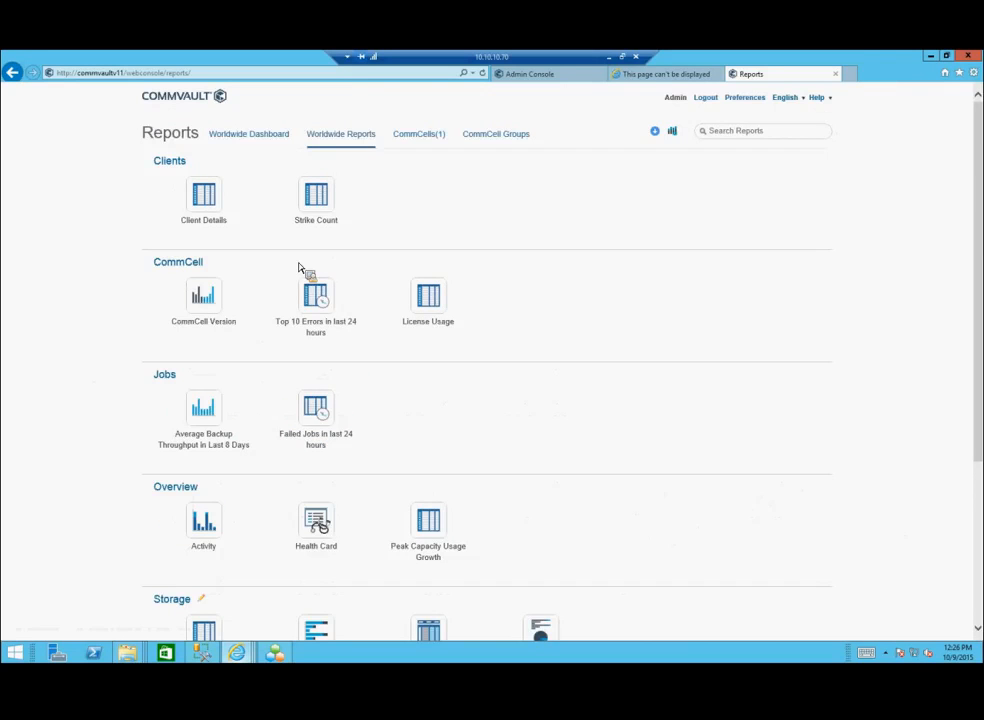
Step: Open the Reports Manager and start a New Report in the Report Builder
click(674, 134)
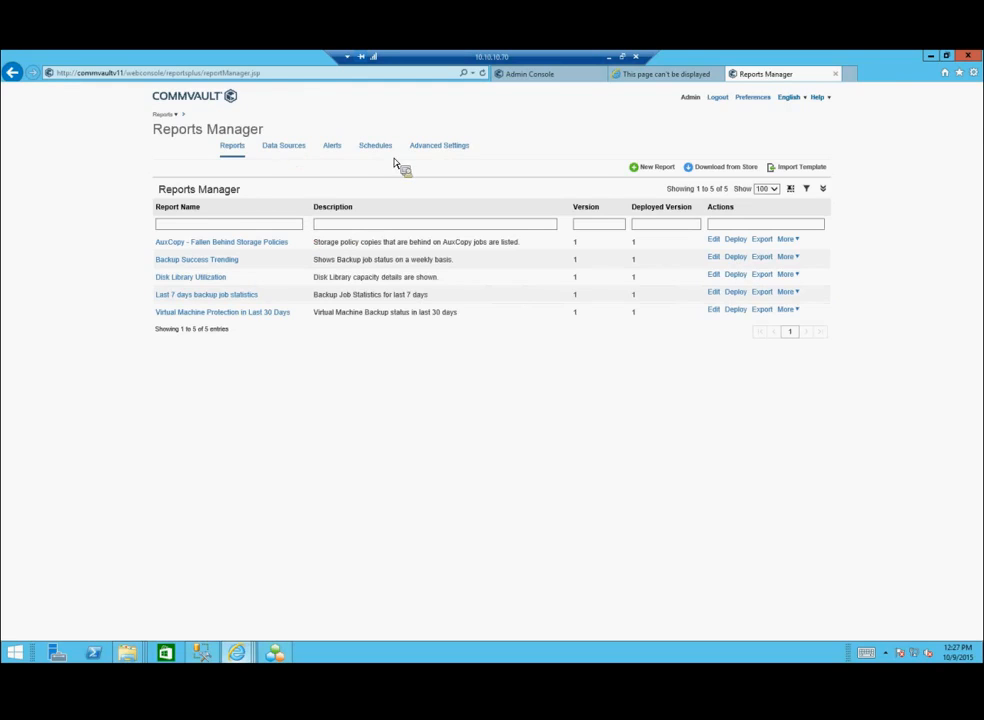
click(649, 174)
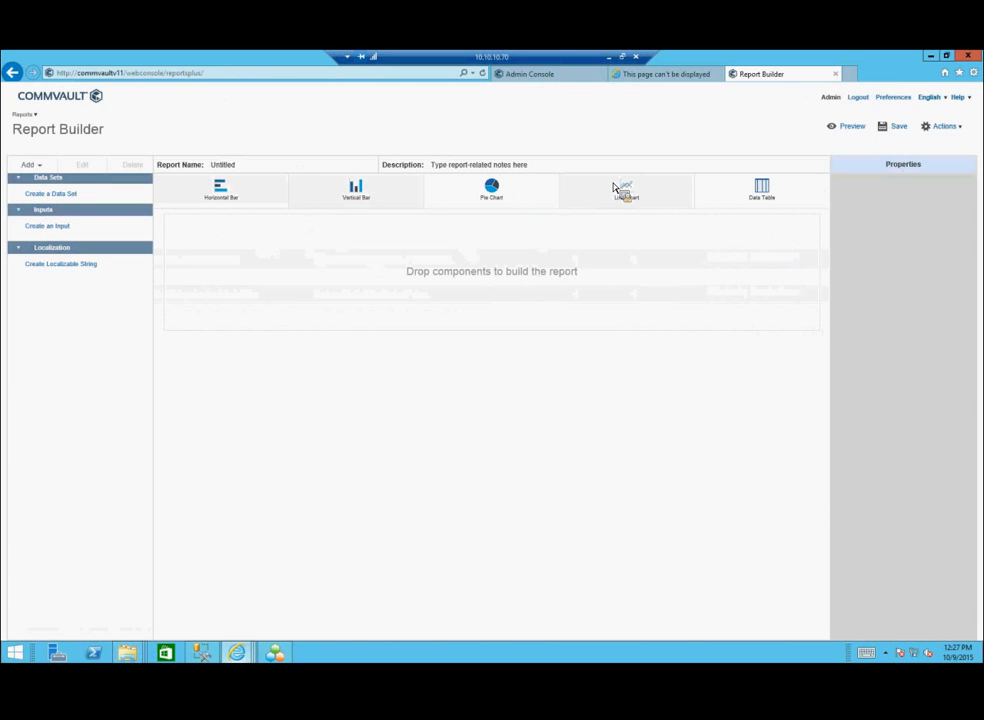
Step: Check the Data Sources and Databases lists in Create a Data Set, cancel, and minimize Internet Explorer
click(61, 198)
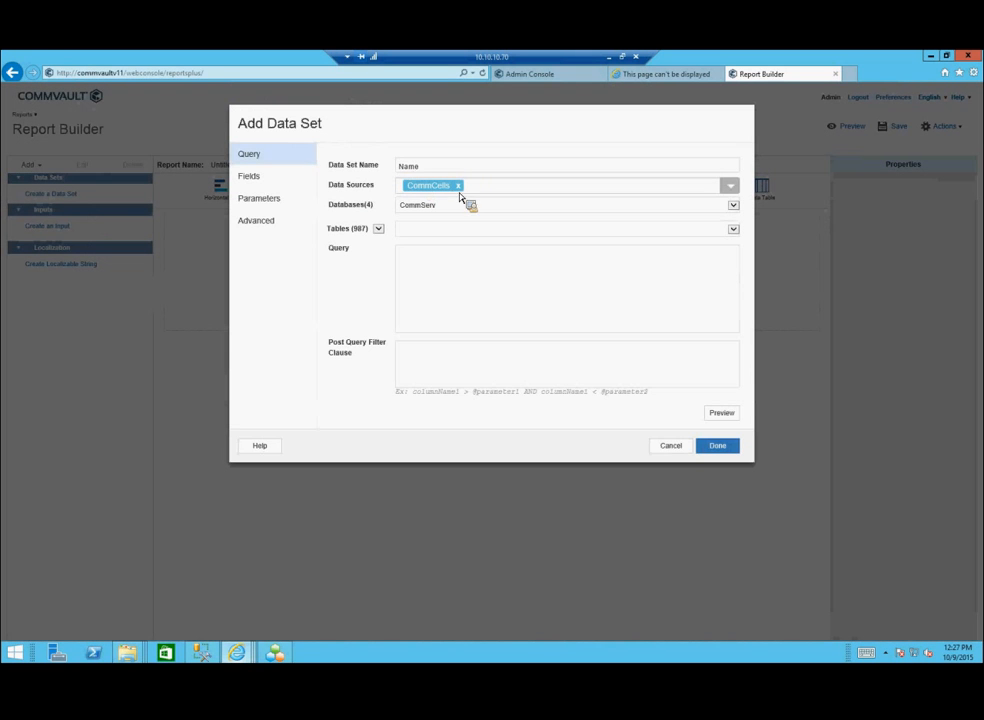
click(731, 187)
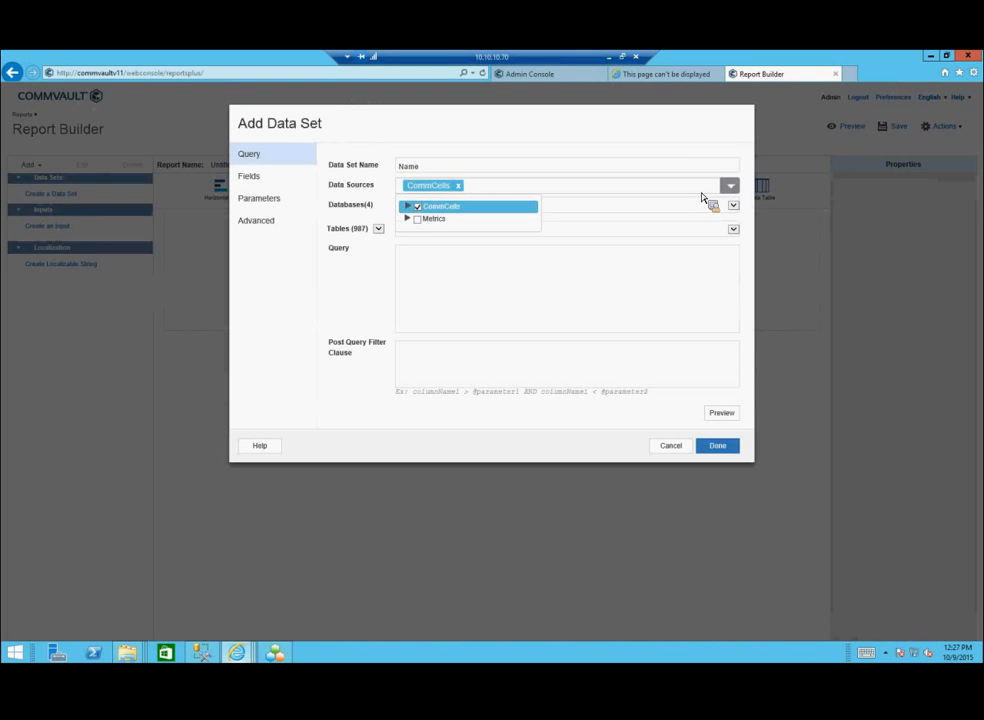
click(738, 206)
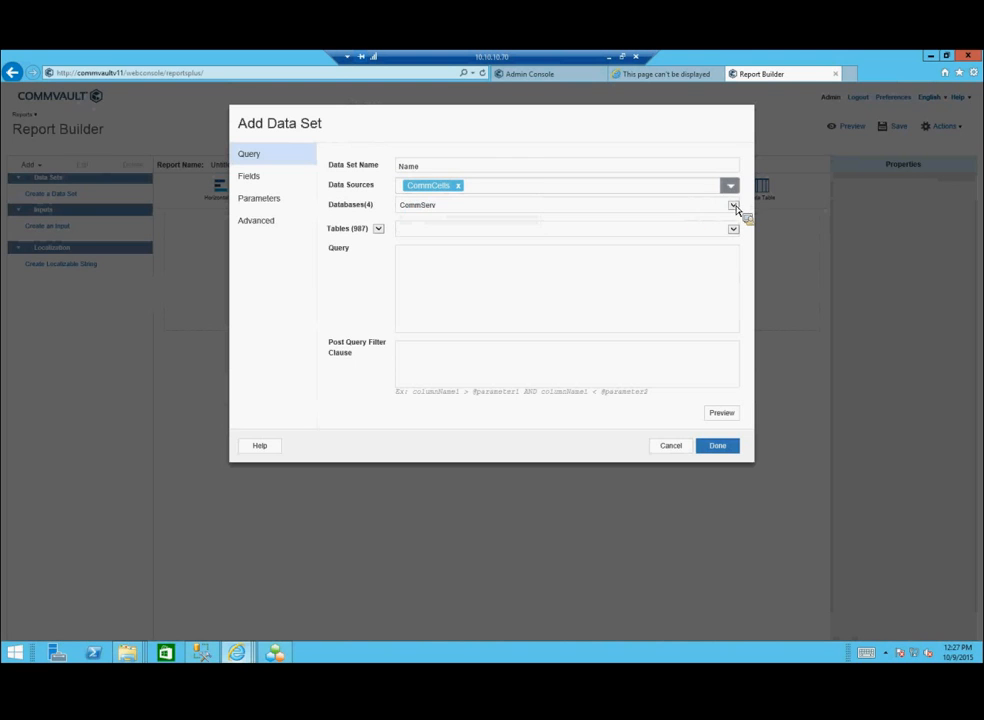
click(734, 206)
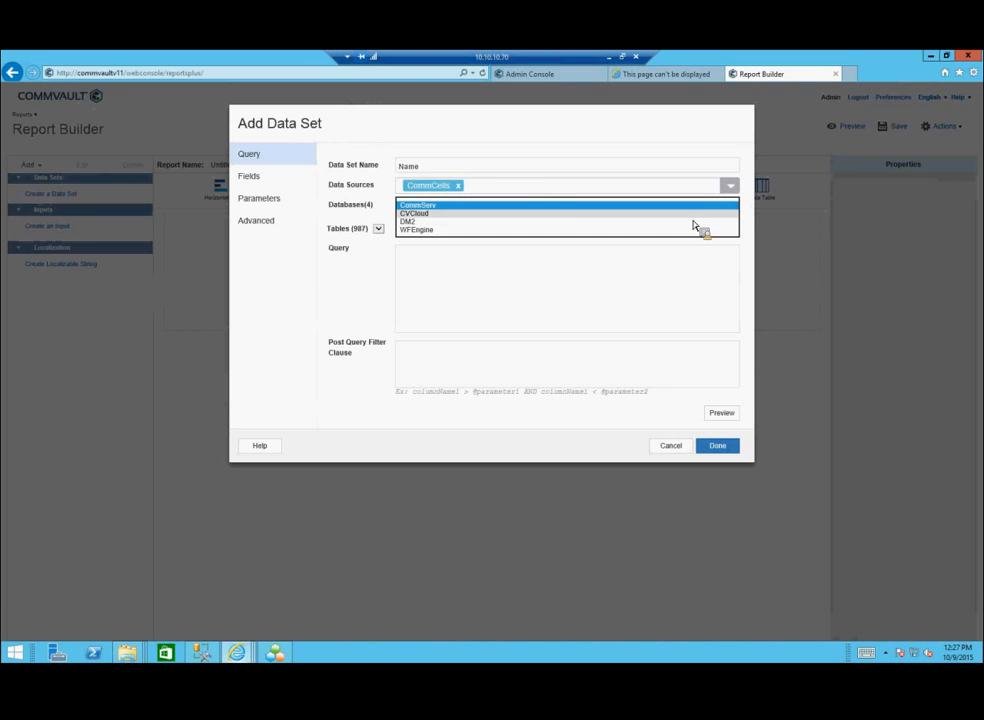
click(620, 373)
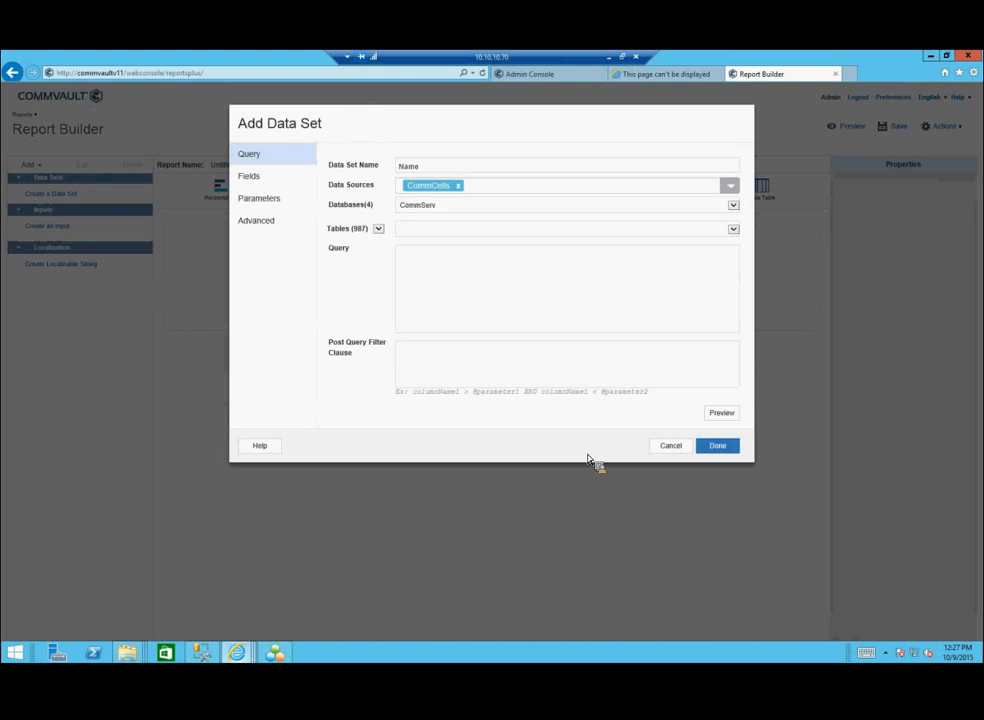
click(672, 447)
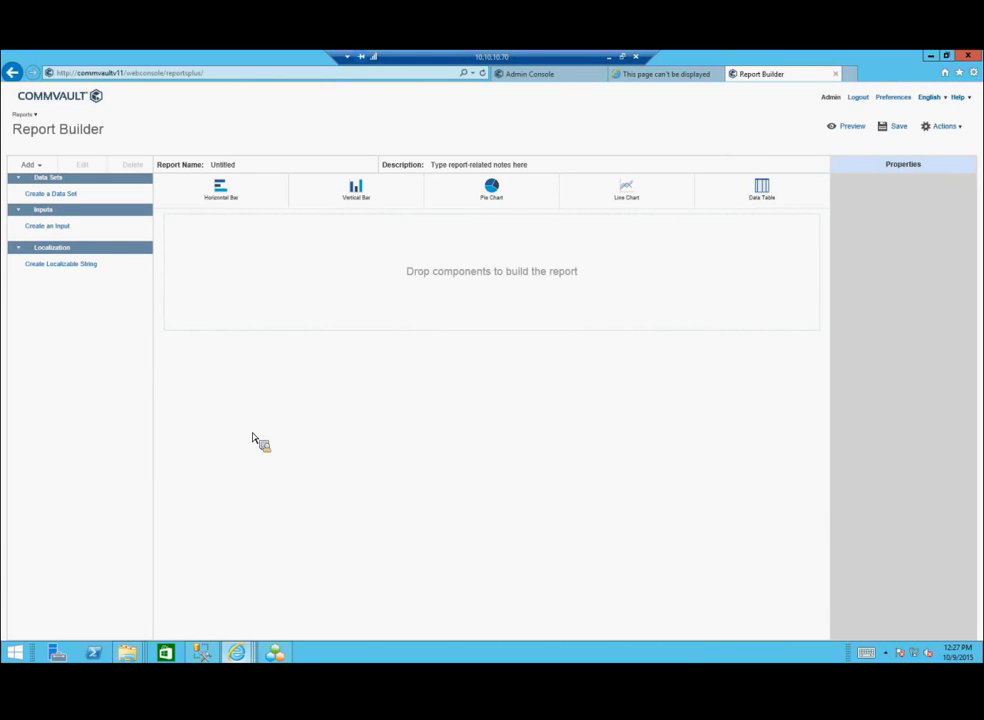
click(928, 55)
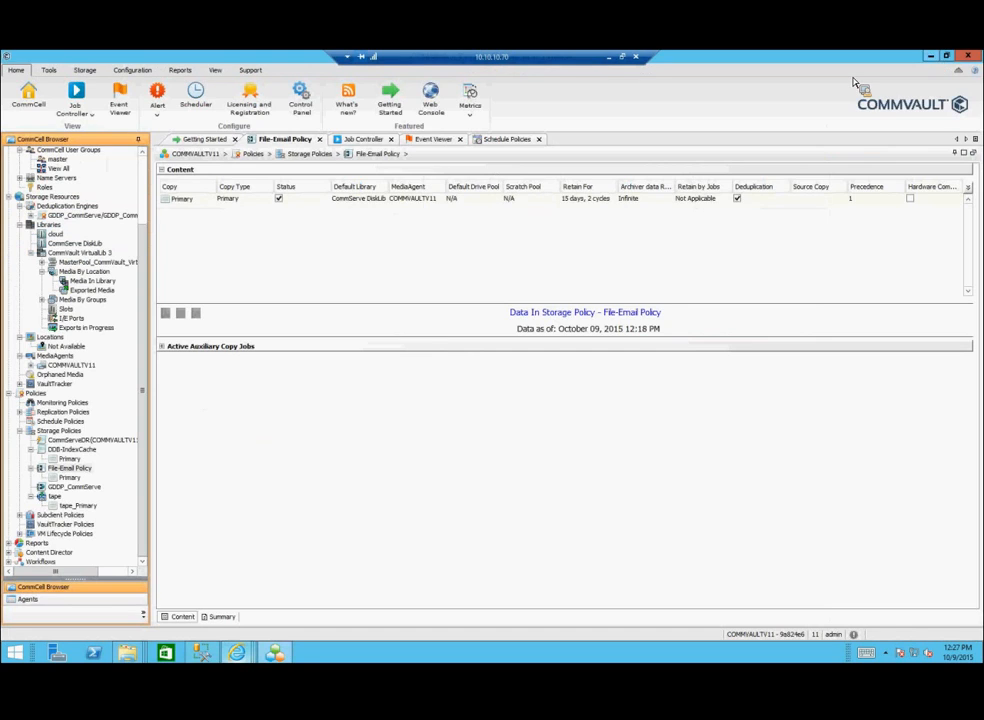
Step: Collapse Libraries, Storage Policies, Policies and Storage Resources in the tree, then re-expand Policies
click(21, 228)
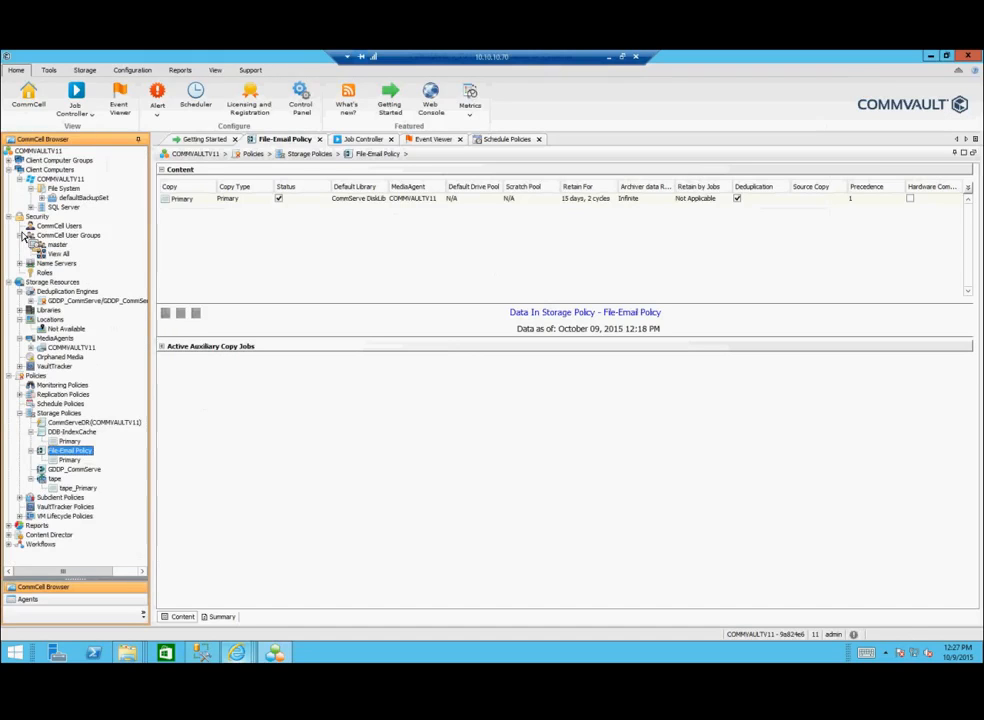
click(20, 413)
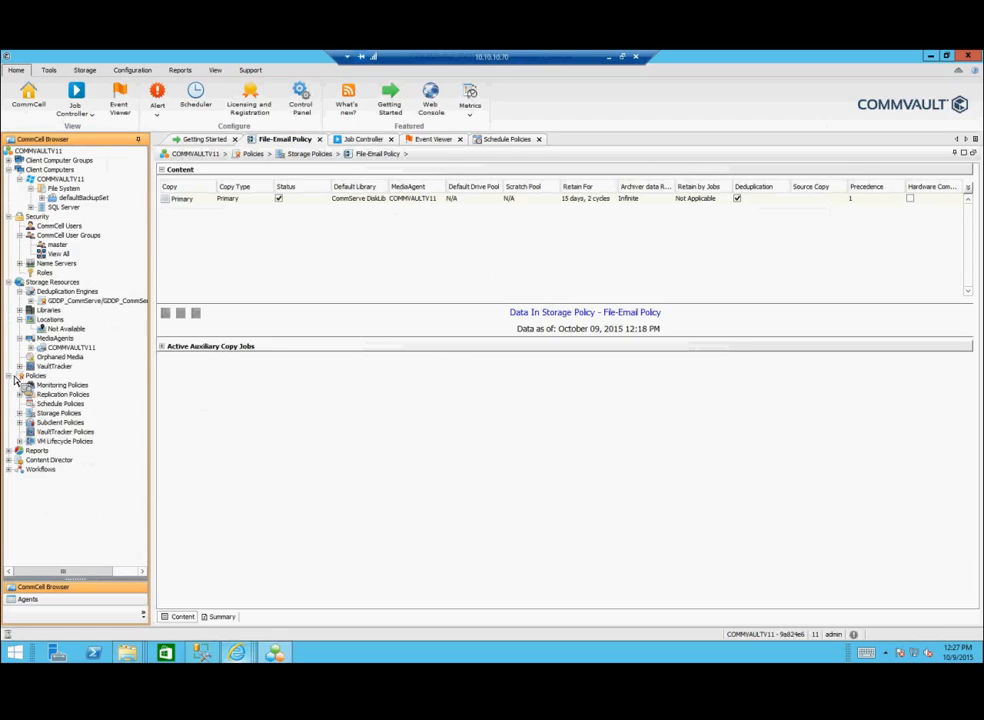
click(10, 377)
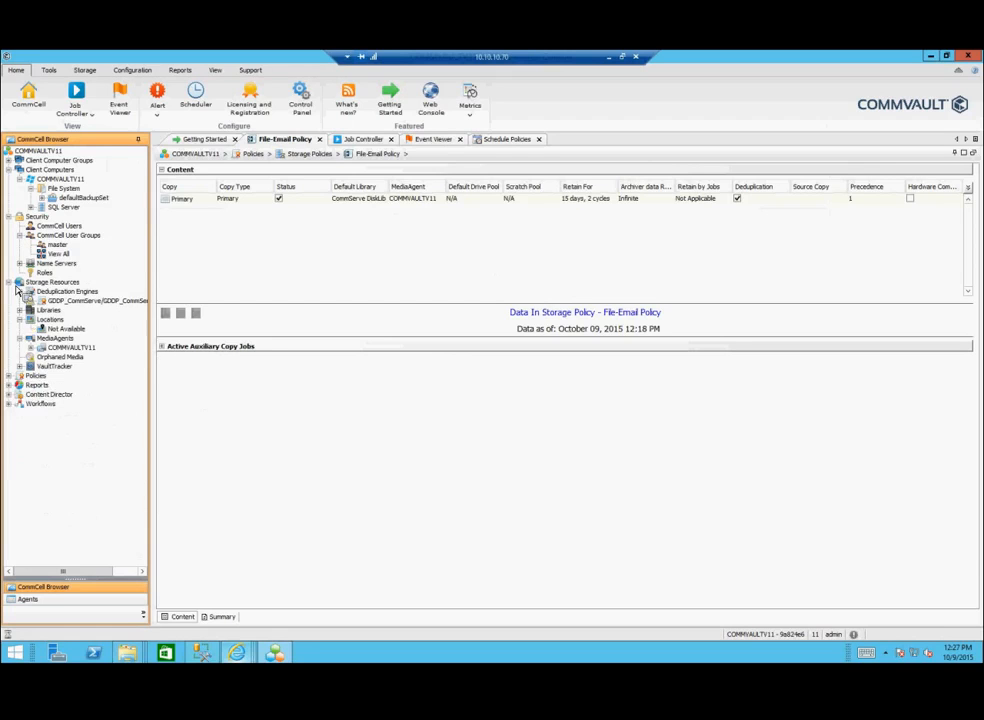
click(9, 282)
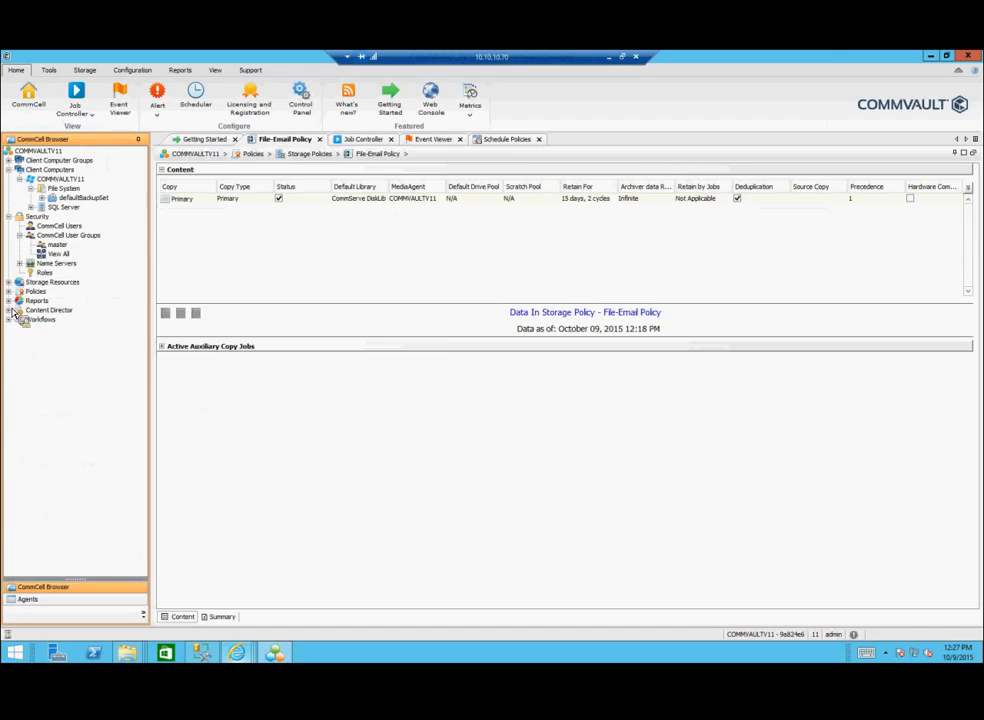
click(12, 293)
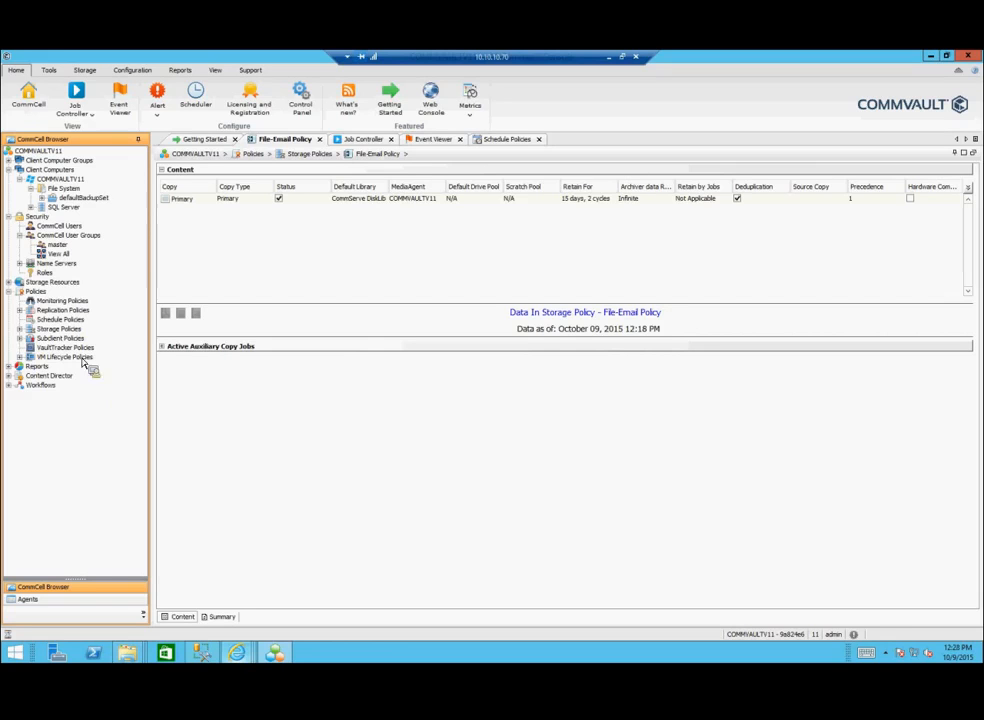
Step: Start a New Monitoring Policy from Monitoring Policies, then restore the remote session and switch to the local console
right_click(61, 303)
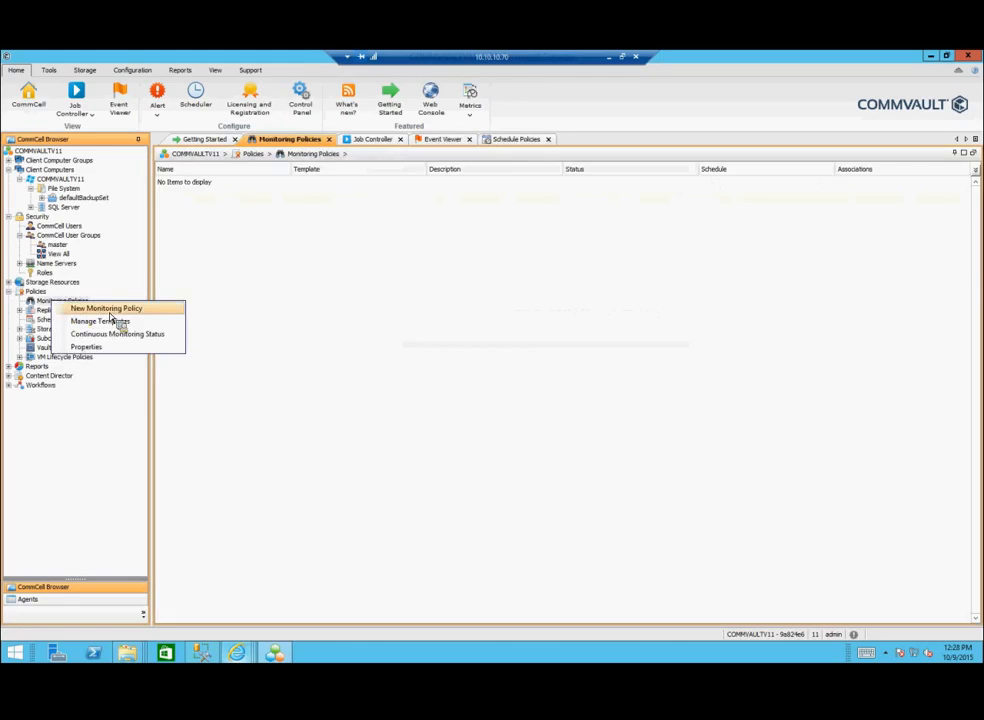
click(108, 310)
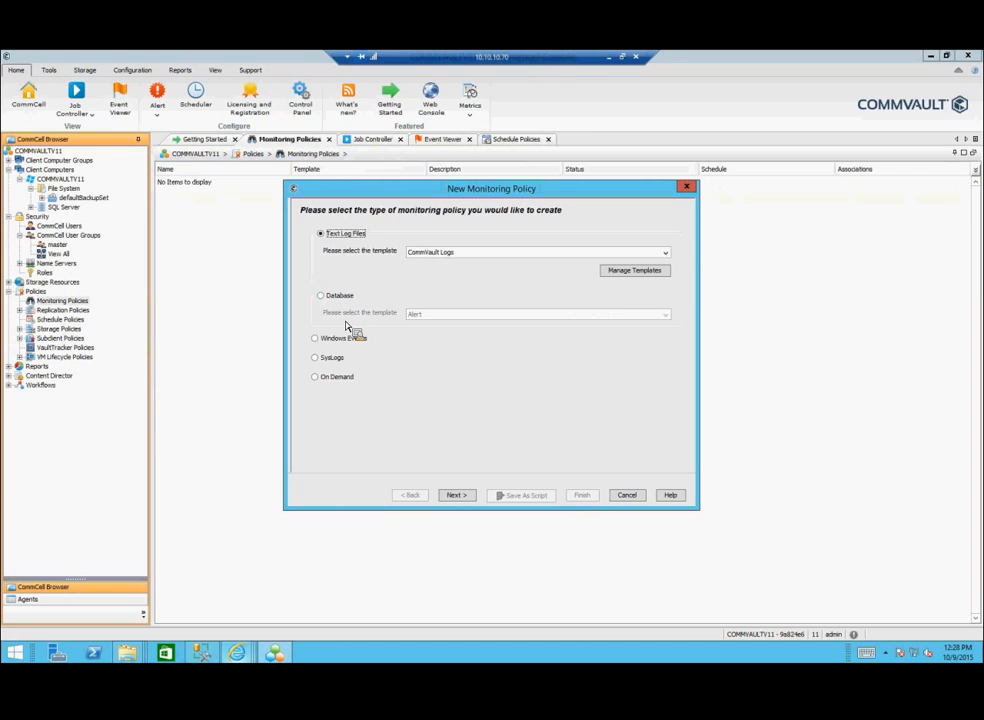
click(628, 58)
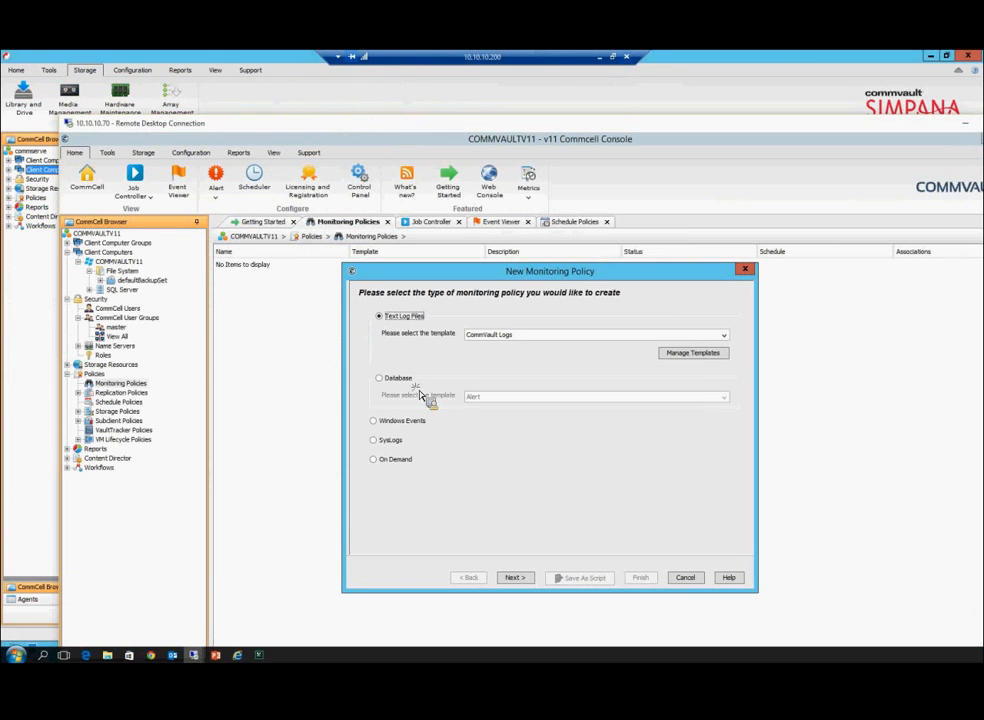
click(12, 202)
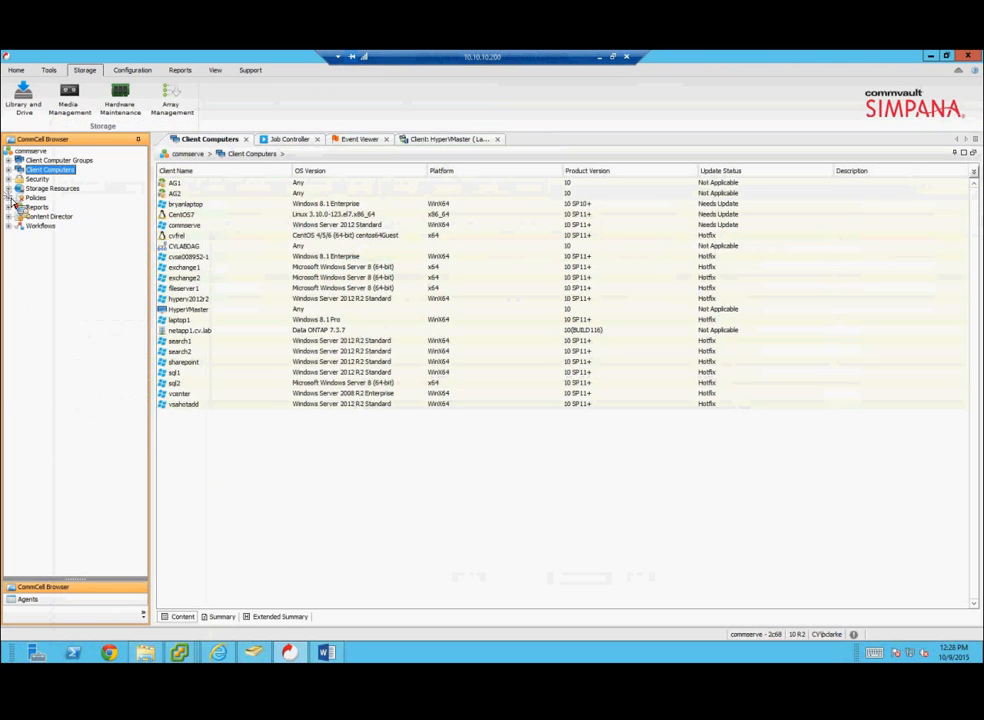
Step: Start a New Monitoring Policy under Policies > Monitoring Policies, then return to the remote session's wizard
click(10, 198)
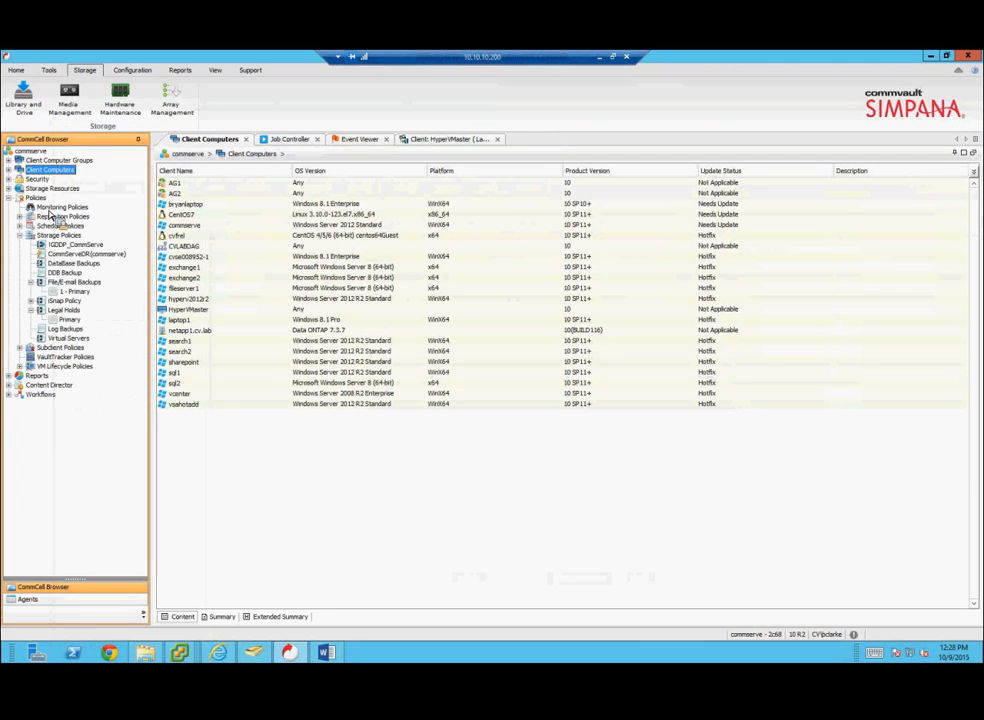
right_click(49, 209)
click(213, 318)
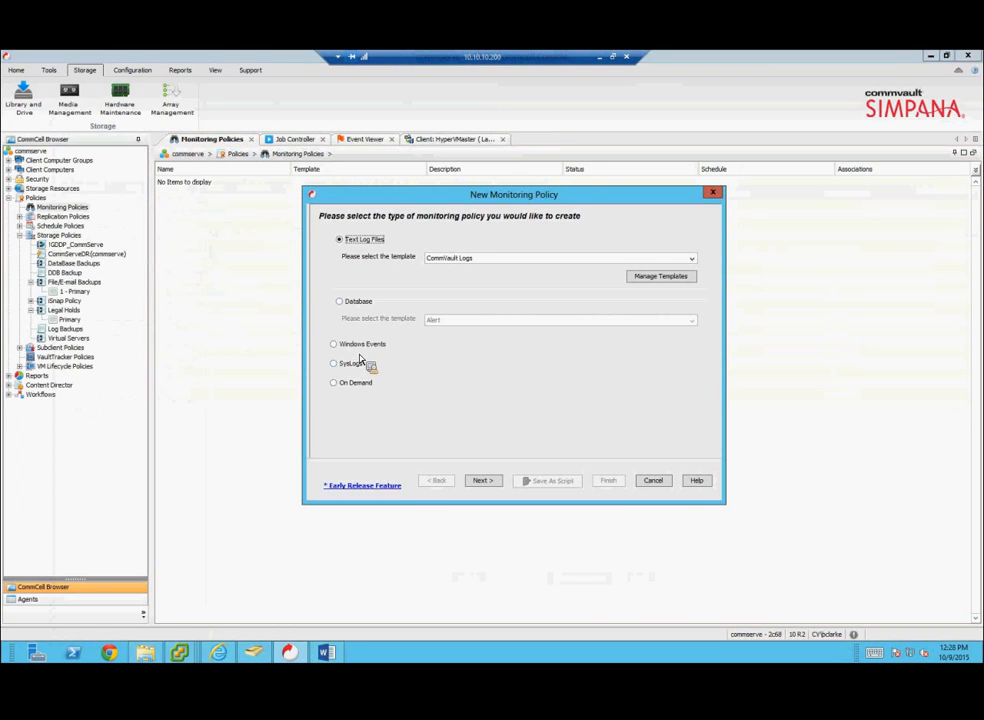
click(660, 279)
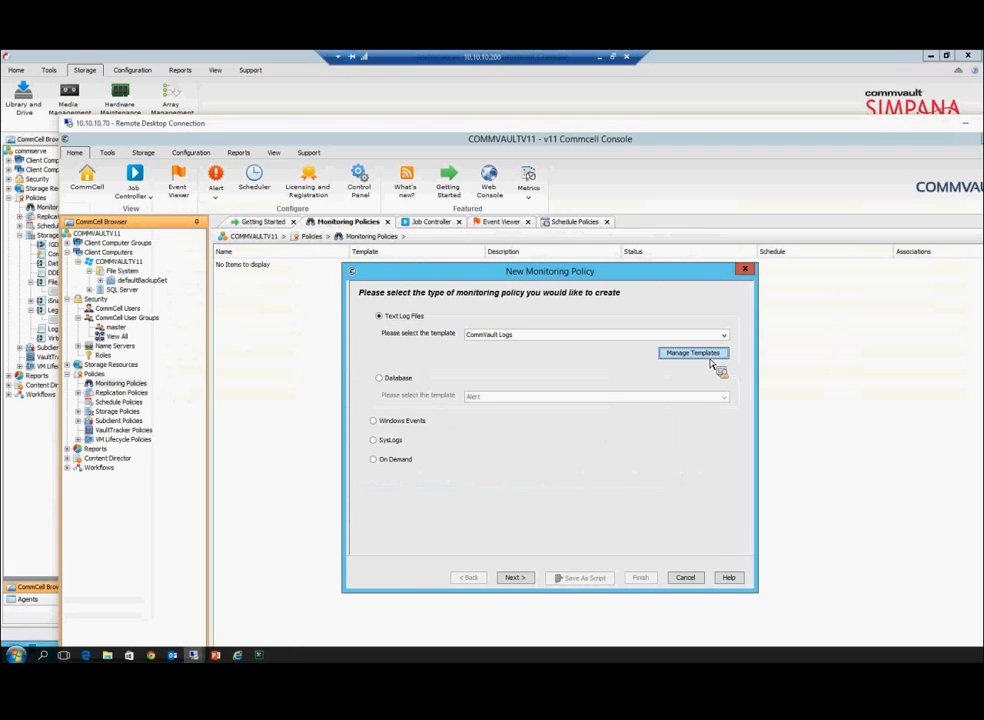
Step: Review the Text Log Files templates, keeping CommVault Logs
click(690, 353)
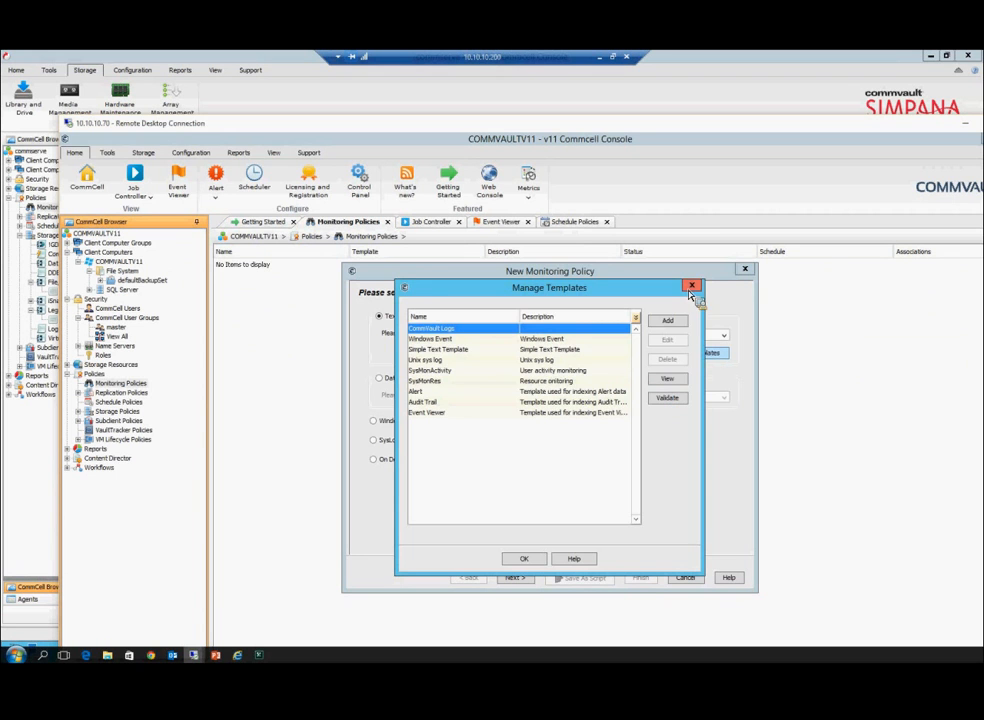
click(692, 286)
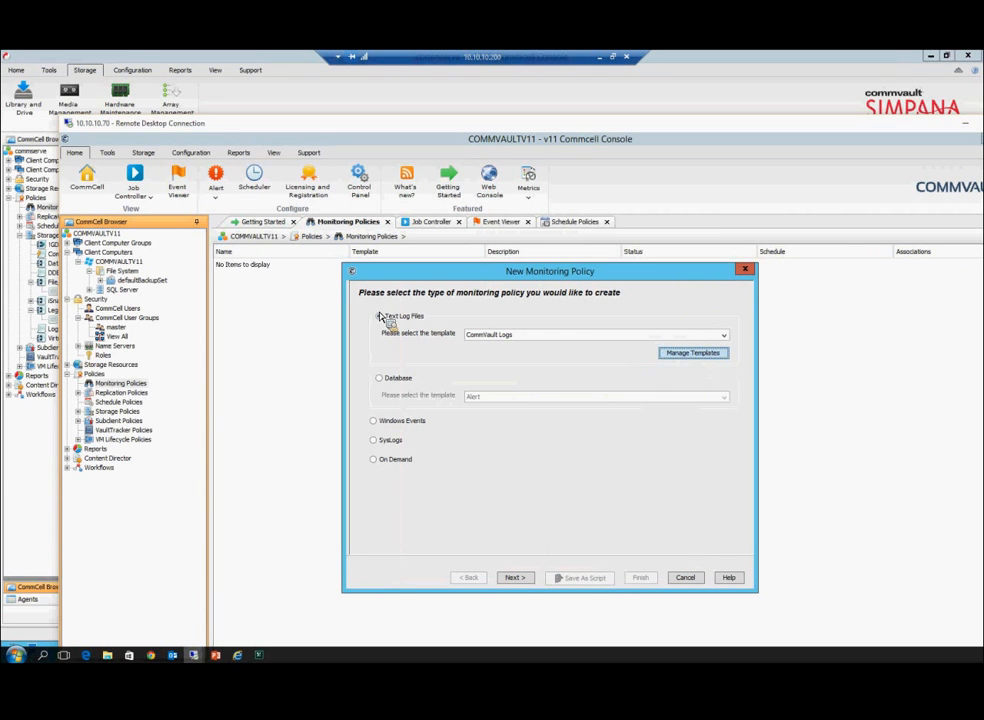
click(541, 336)
click(541, 345)
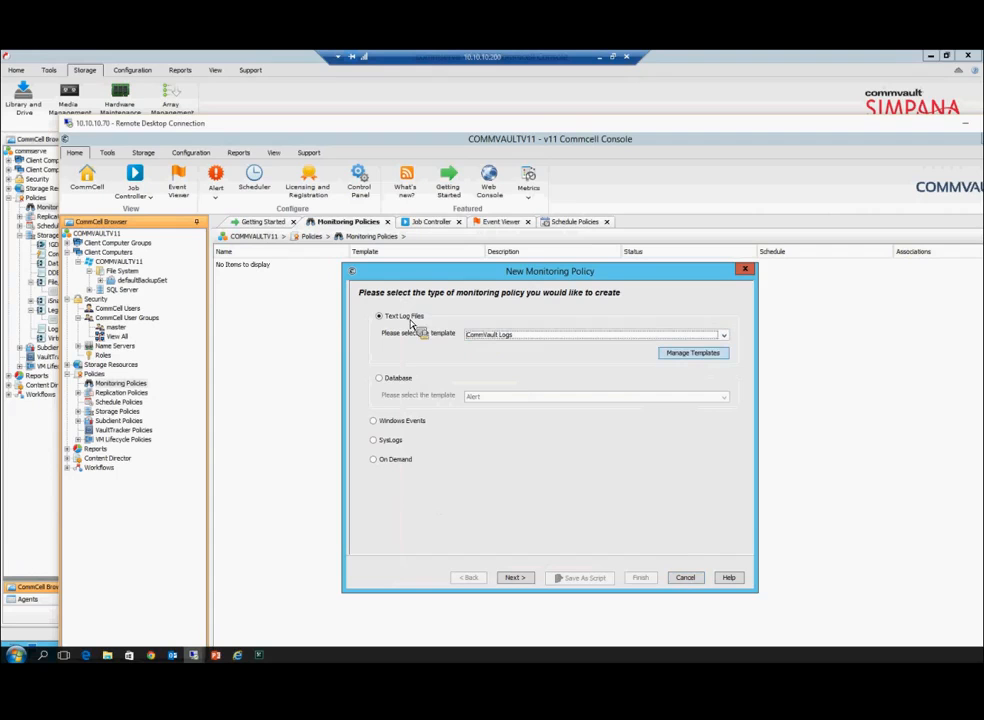
Step: Try Database with the Alert template and SysLogs, then settle on Windows Events
click(391, 379)
click(515, 399)
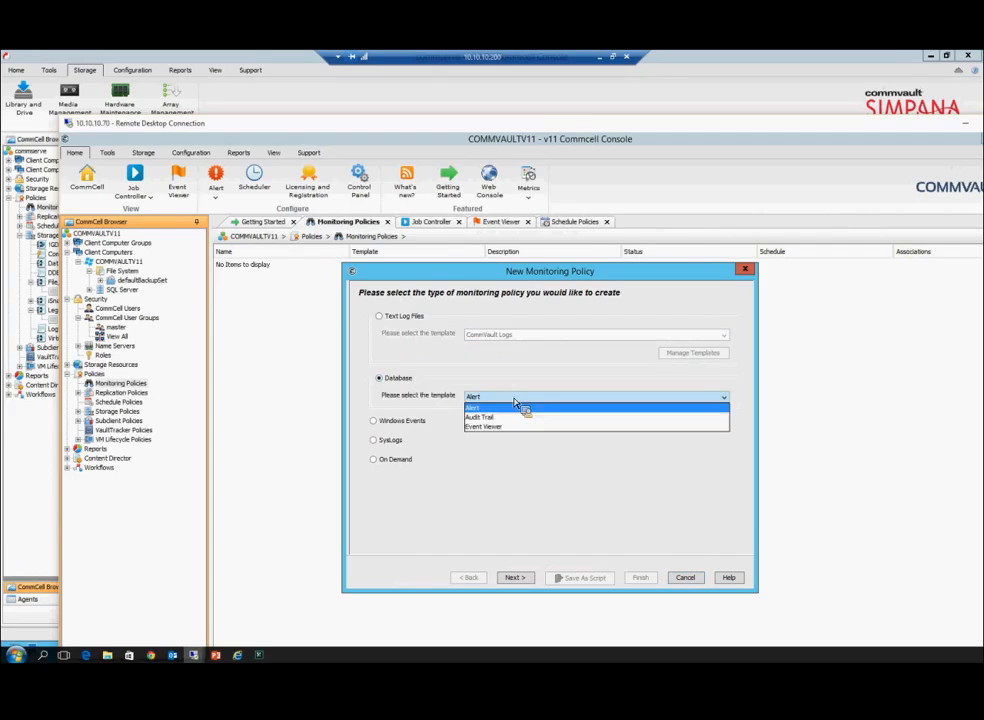
click(376, 428)
click(376, 442)
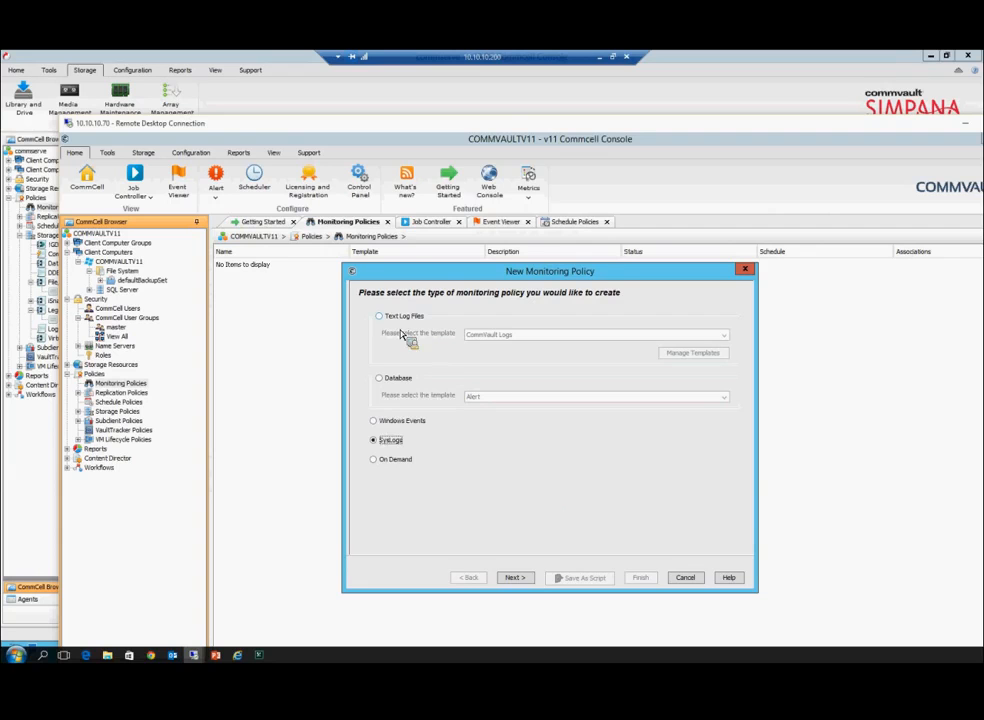
click(381, 421)
Step: Name the policy 'test' and associate it with client COMMVAULTV11
click(514, 577)
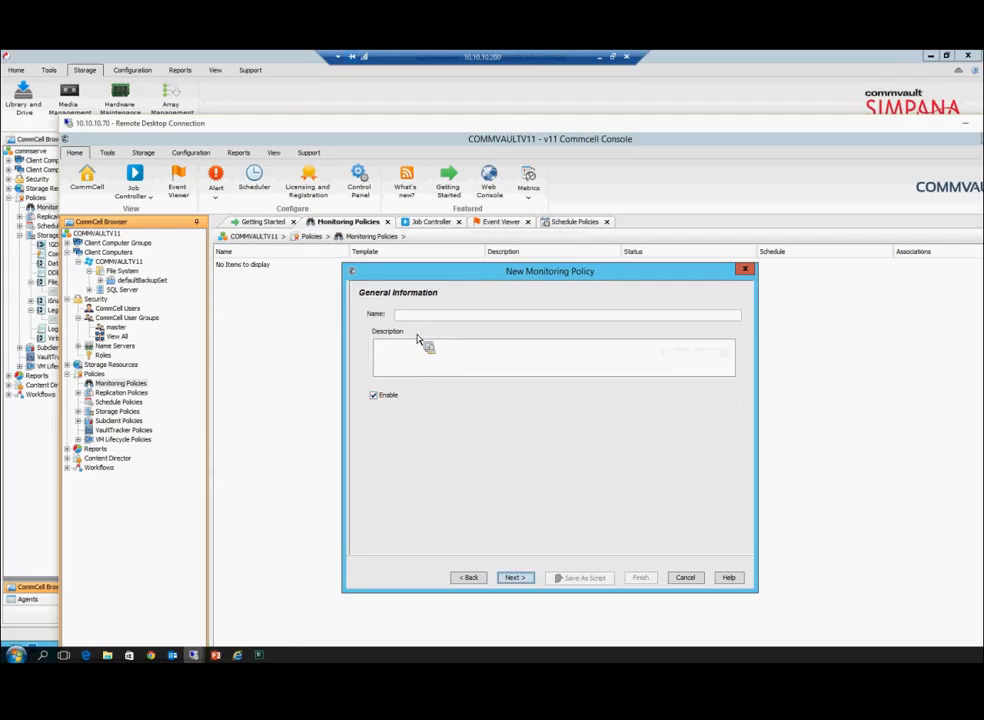
text(test)
click(515, 578)
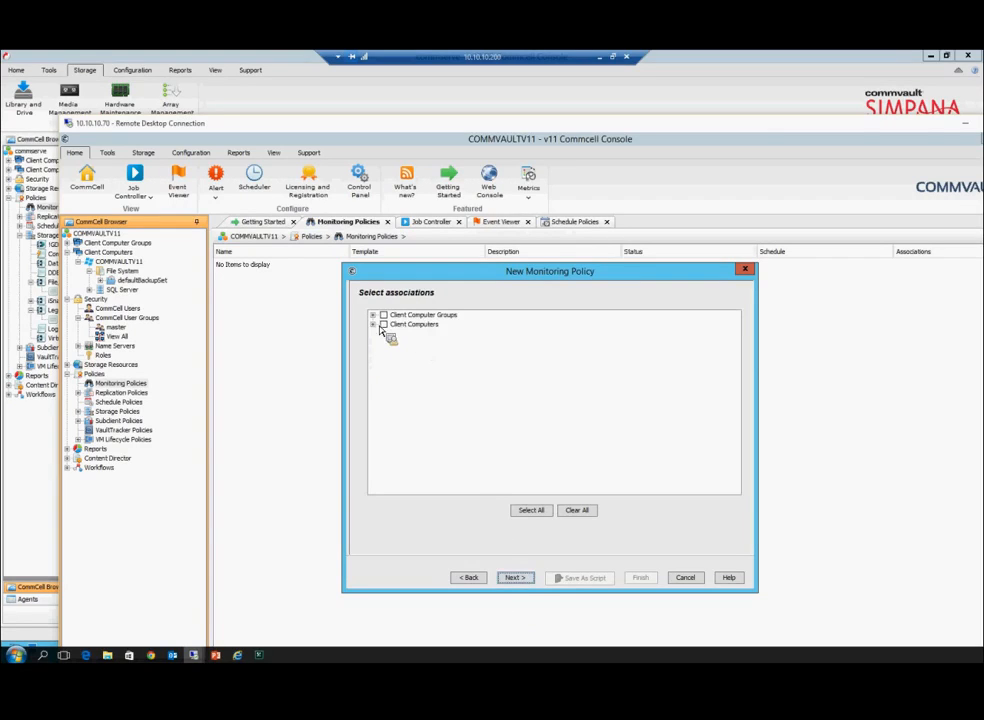
click(374, 324)
click(394, 334)
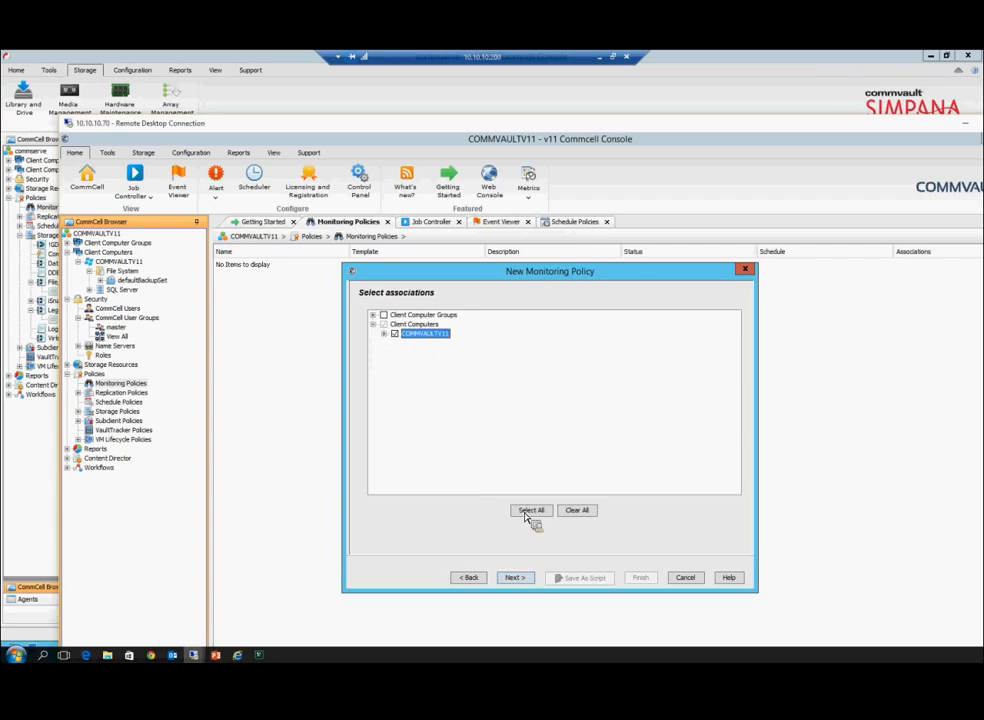
click(526, 581)
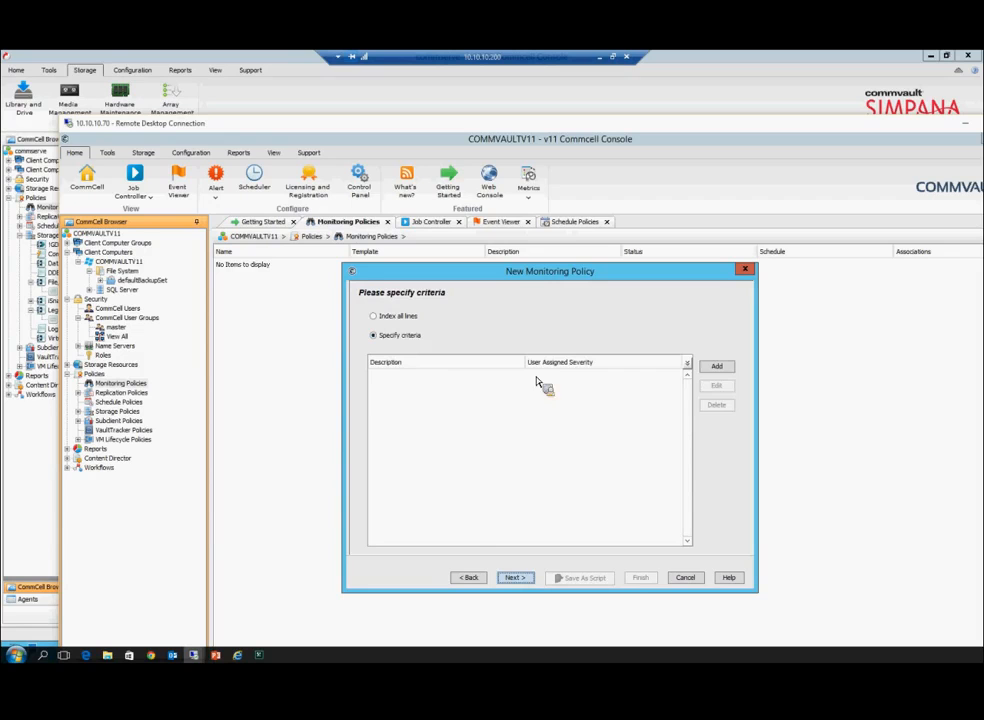
Step: Cancel adding a criterion, keep Specify criteria, and try to continue past the criteria step
click(717, 367)
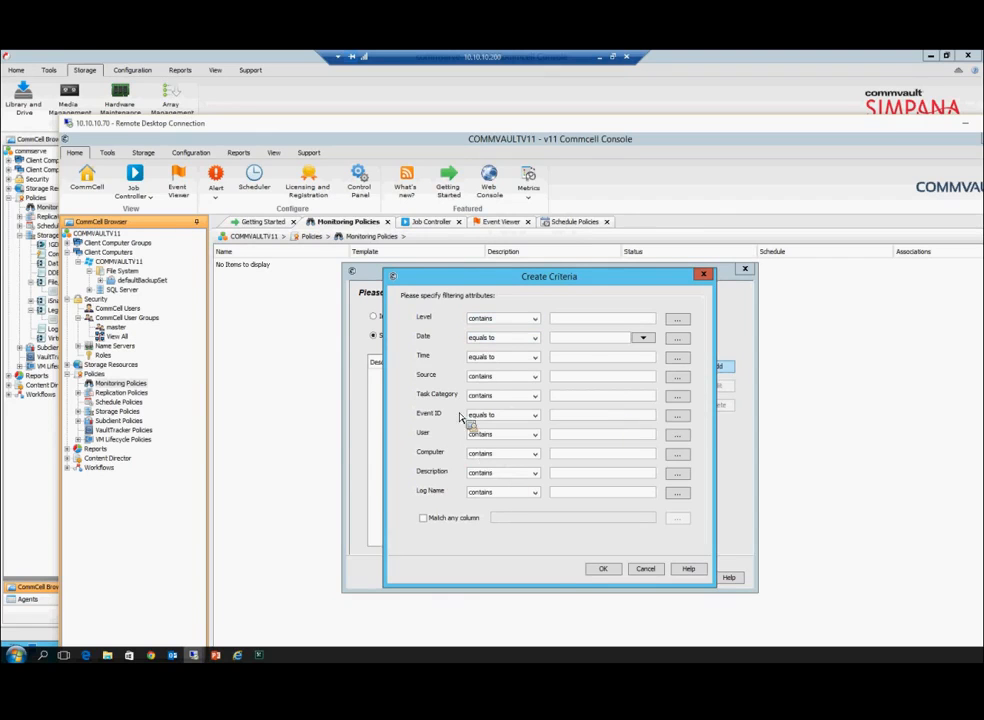
click(646, 568)
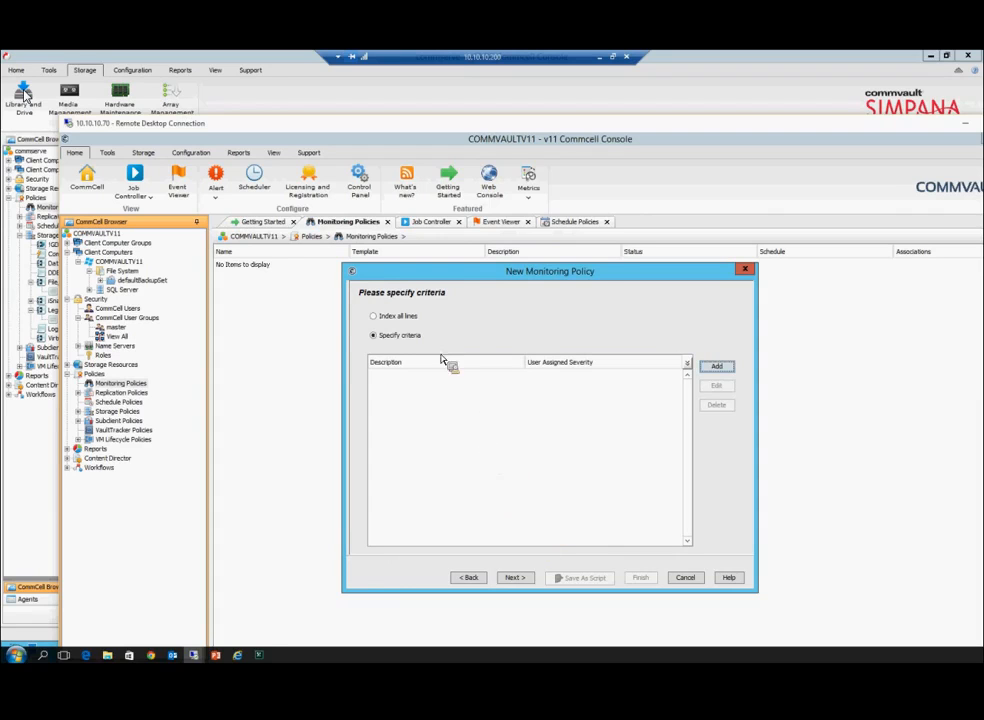
click(391, 337)
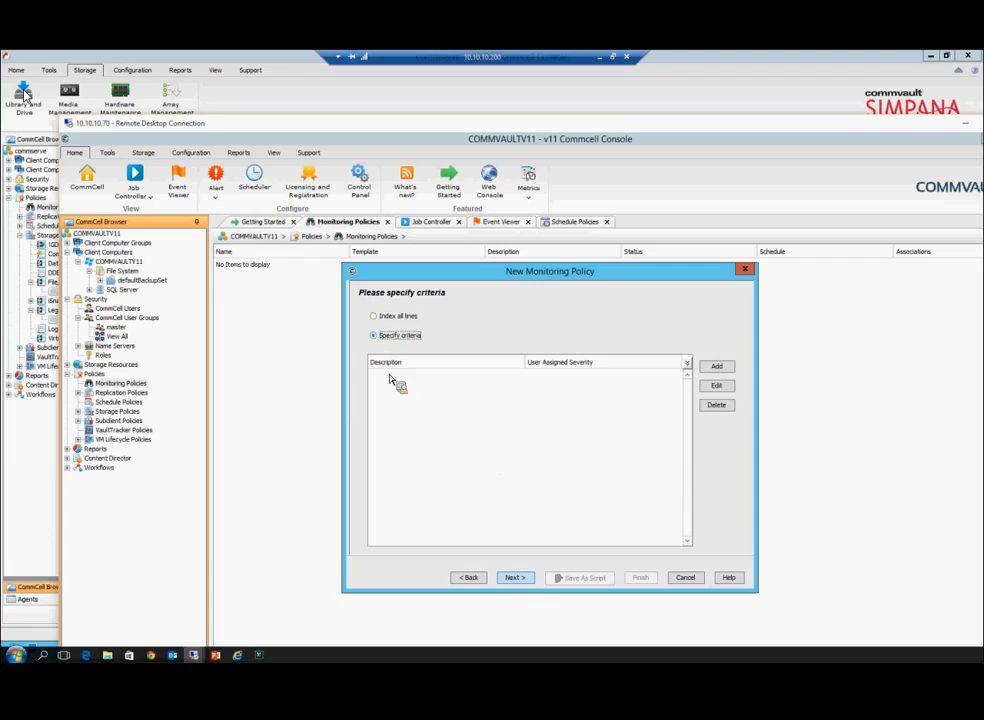
click(514, 578)
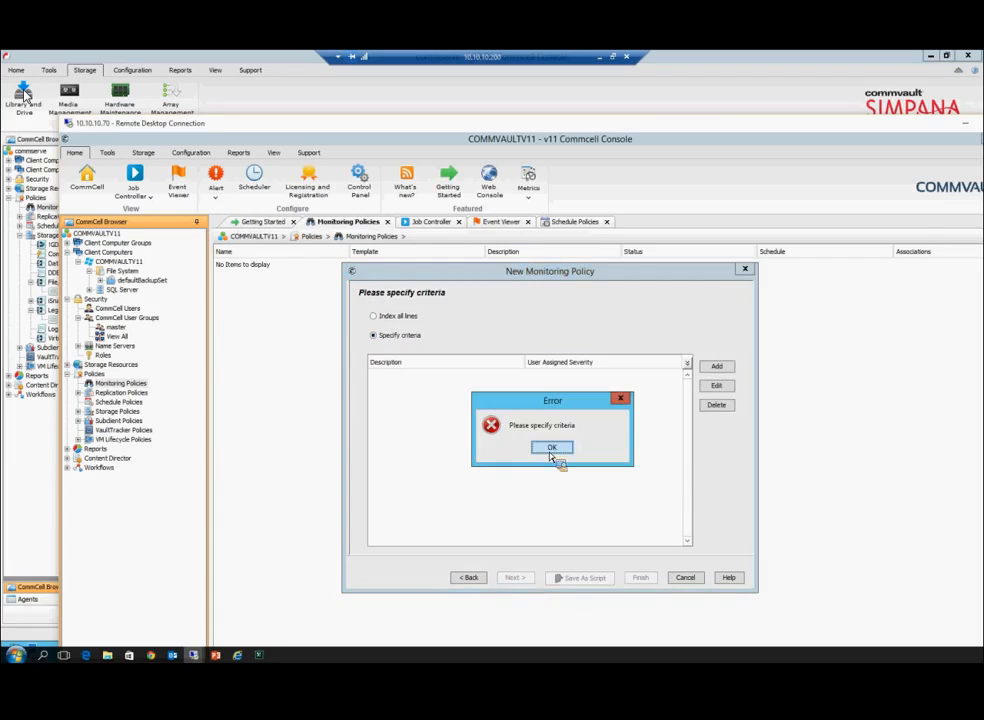
Step: Dismiss the criteria error, return to the policy-type page, and choose Database with the Alert template
click(551, 449)
click(486, 578)
click(486, 578)
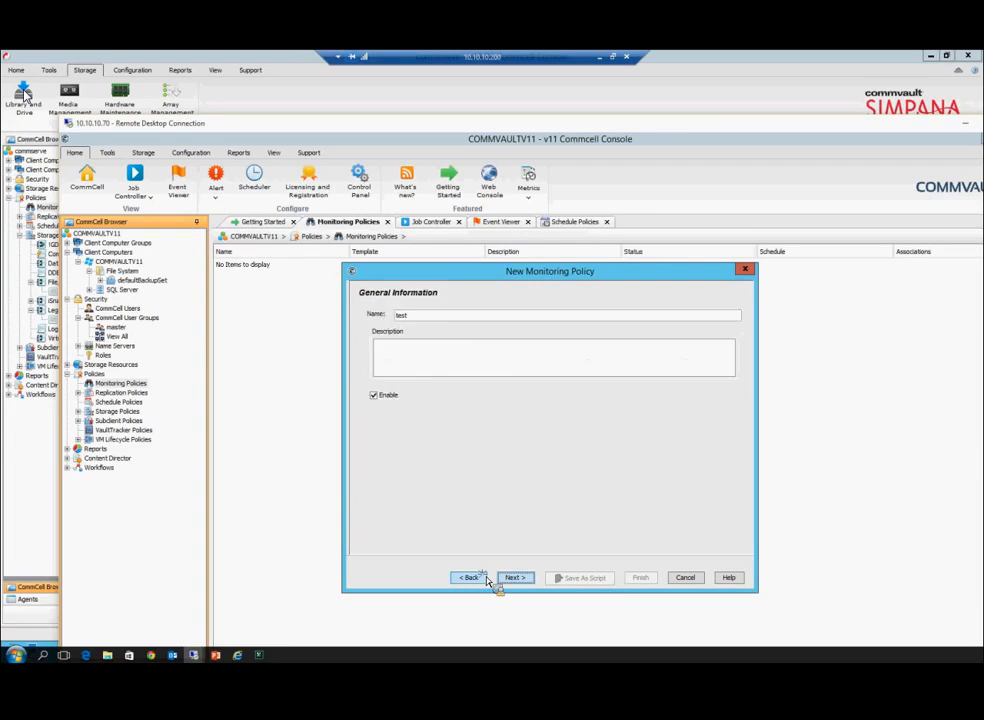
click(486, 578)
click(384, 442)
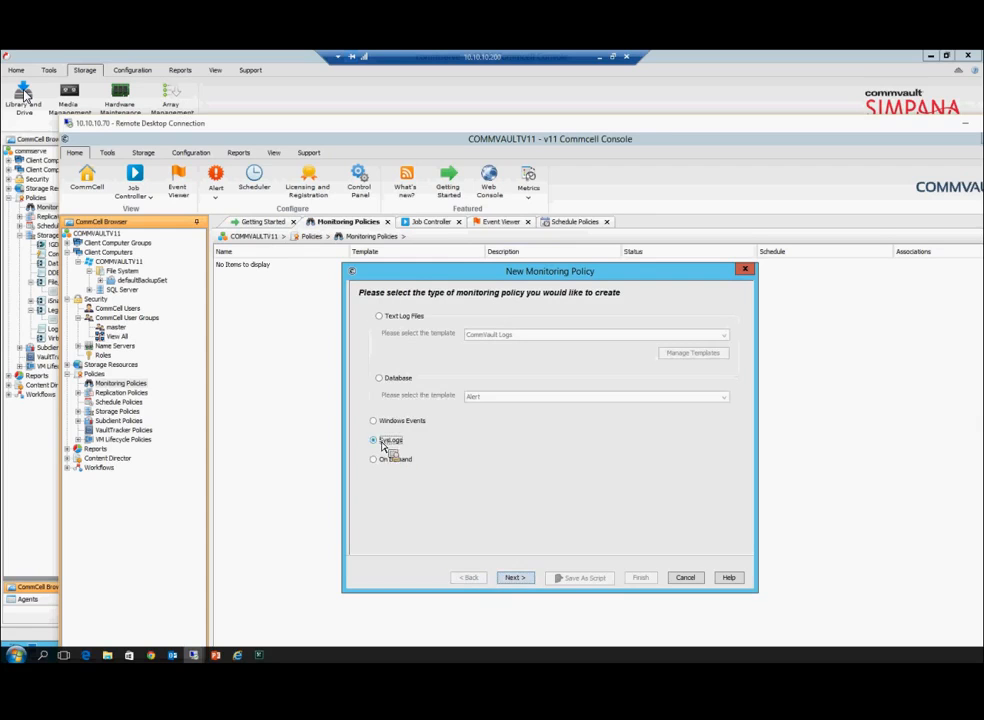
click(389, 380)
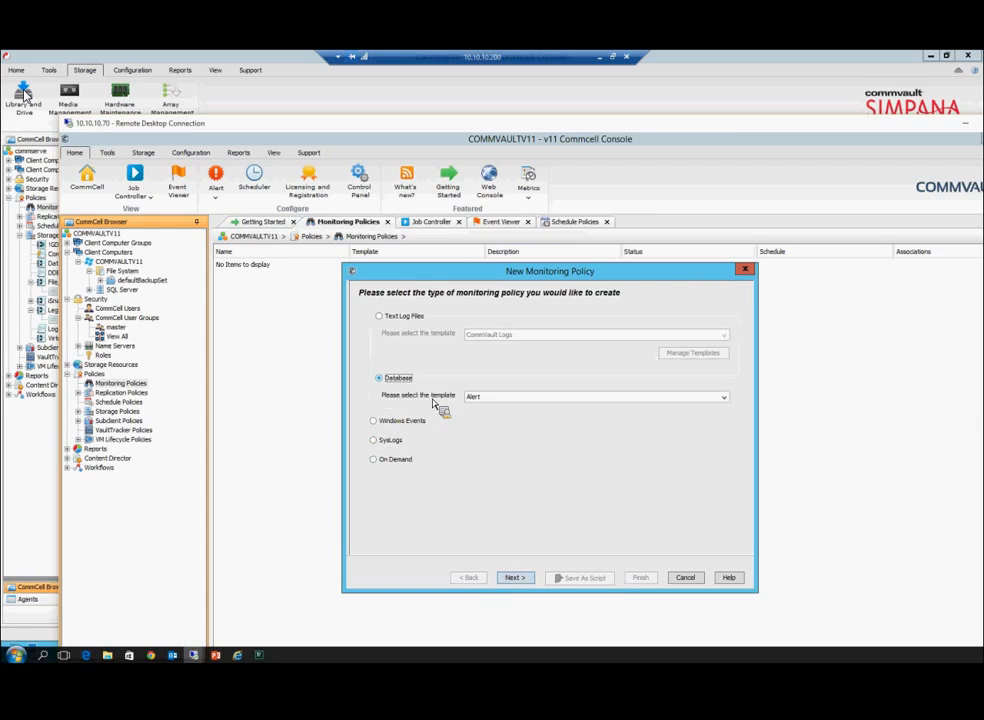
click(478, 397)
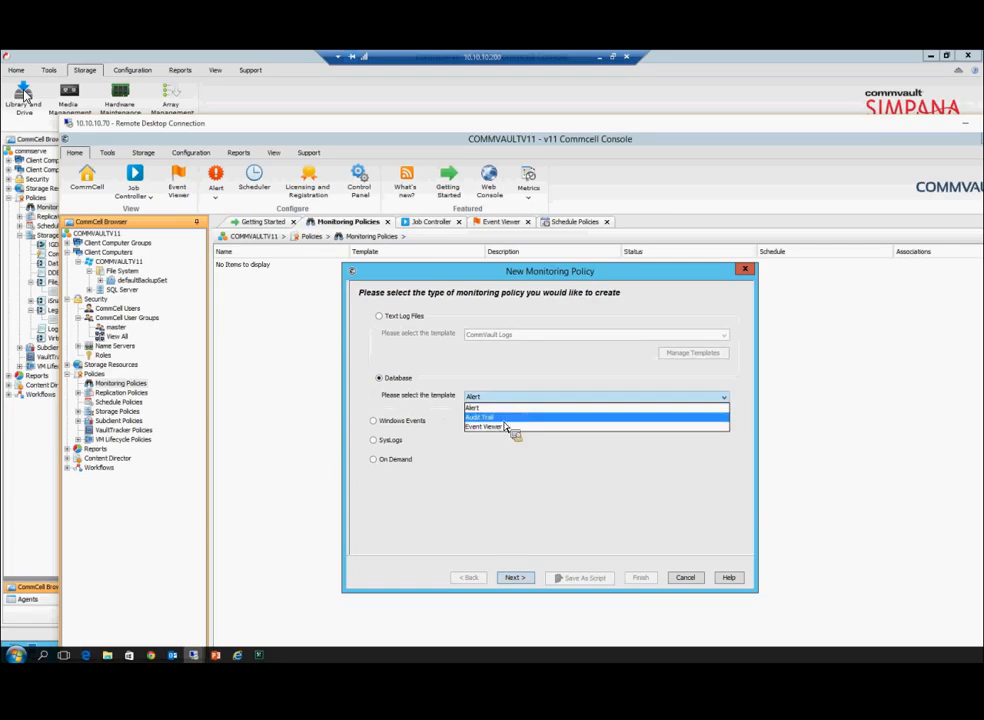
click(500, 418)
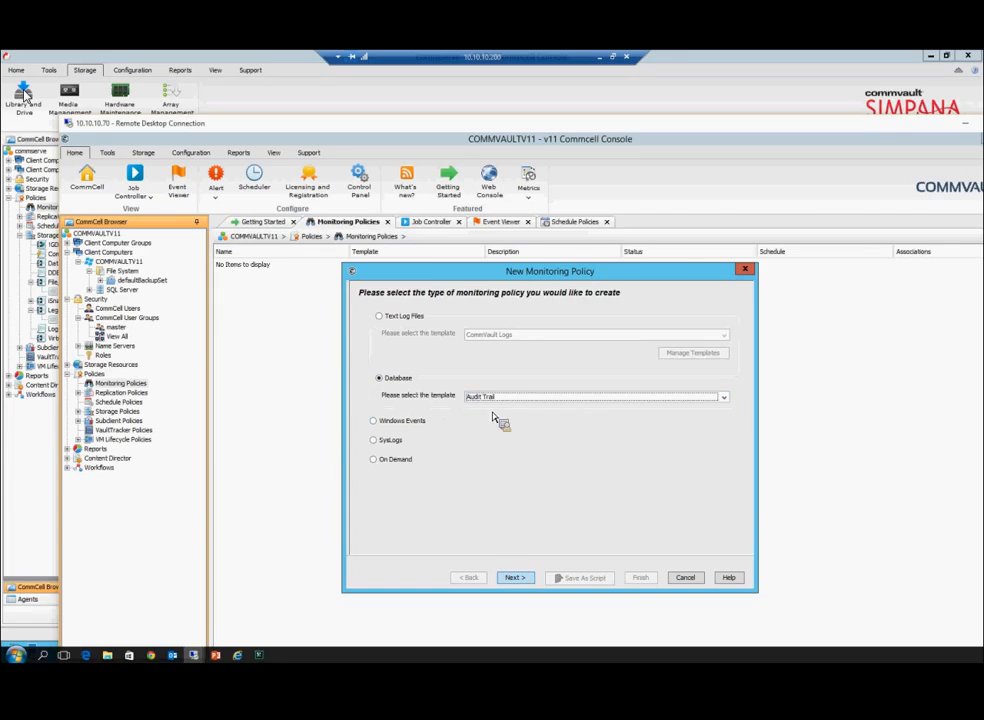
key(Up)
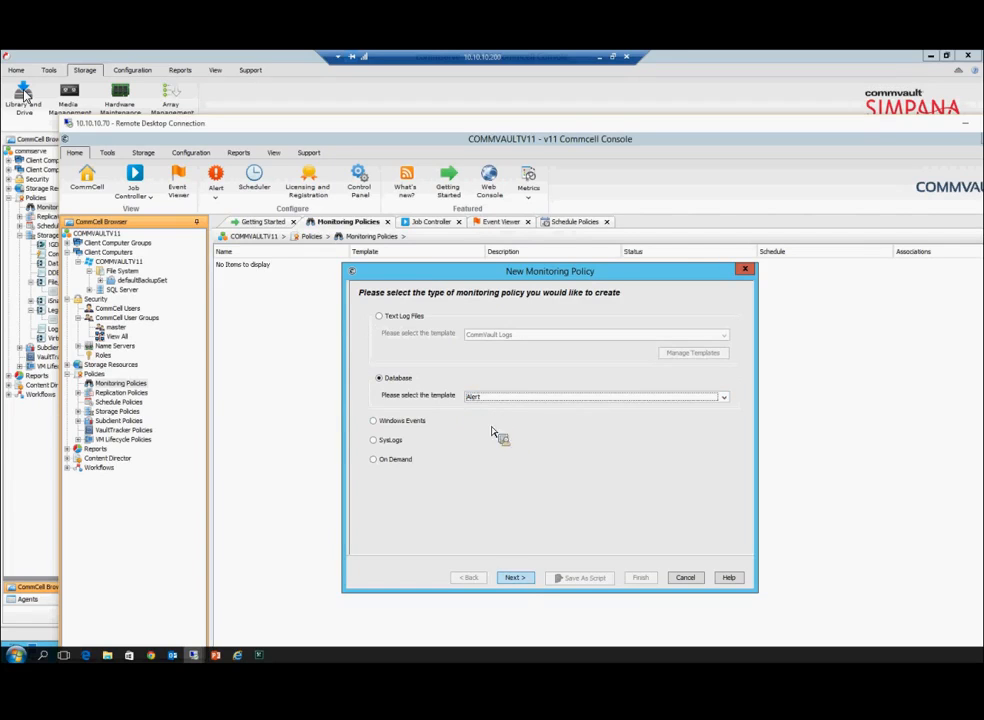
Step: Advance to data capturing, find the Content Indexing Engine list empty, and go back to the policy-type page
click(516, 580)
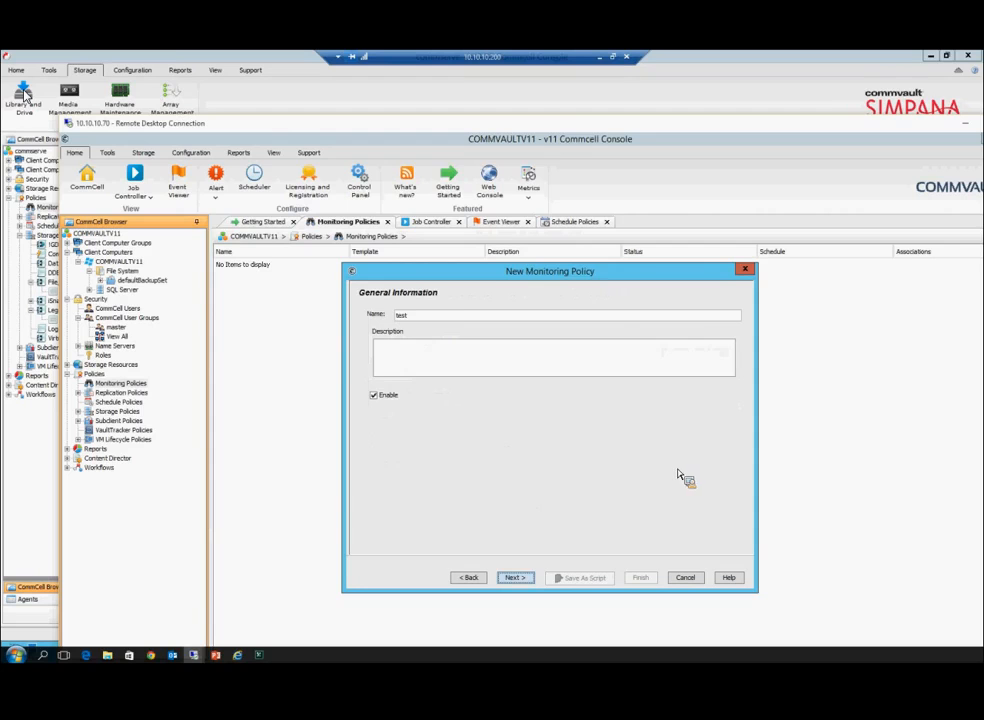
click(513, 577)
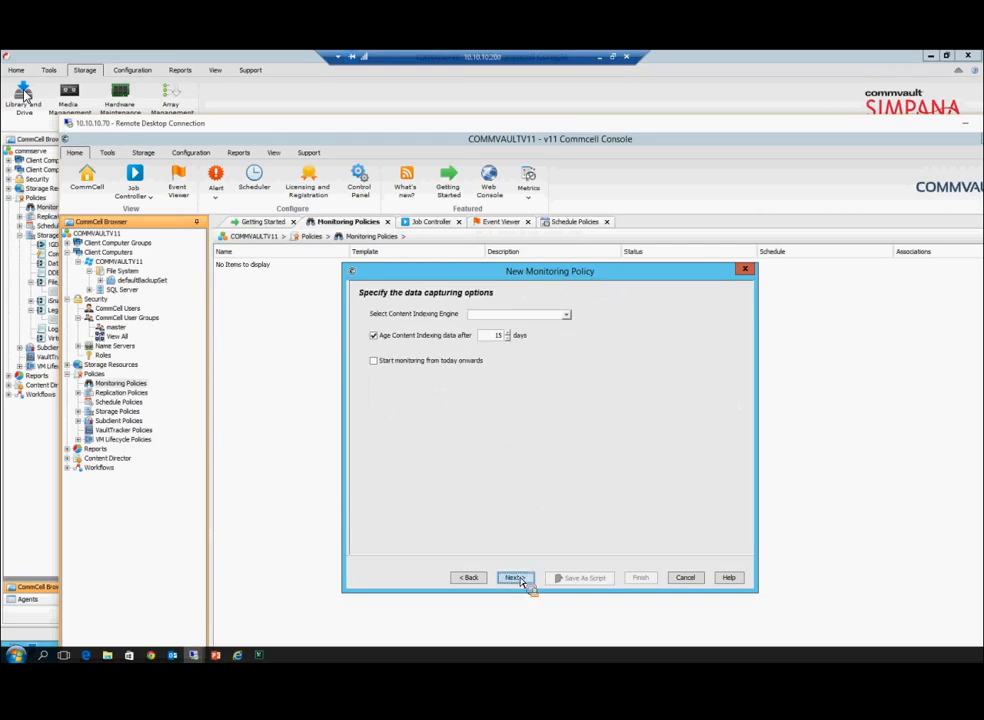
click(491, 316)
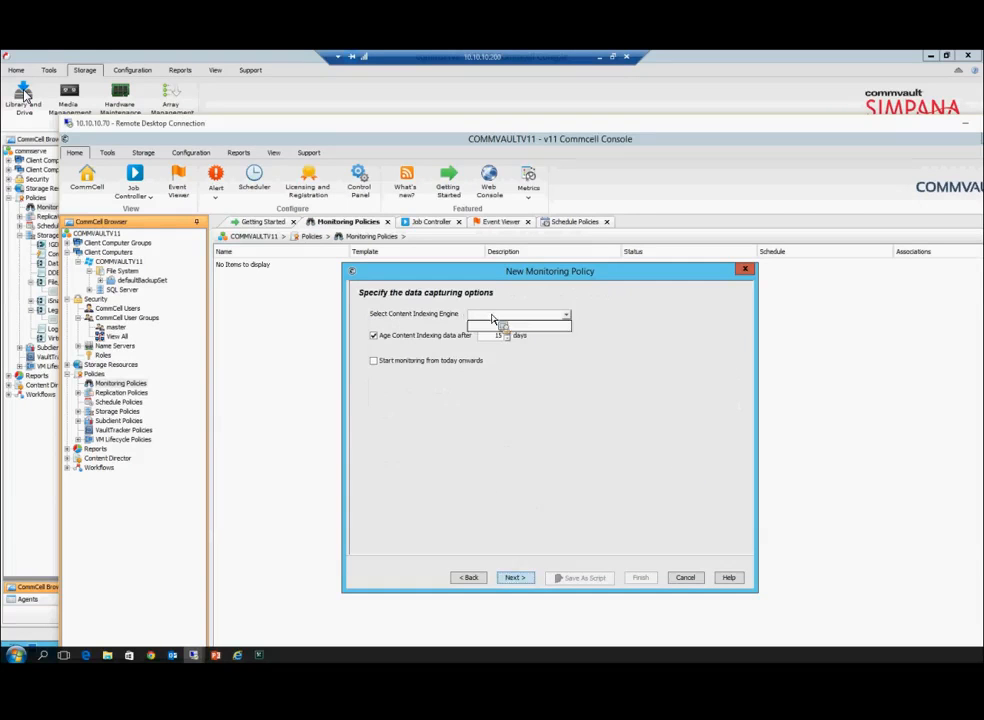
click(491, 317)
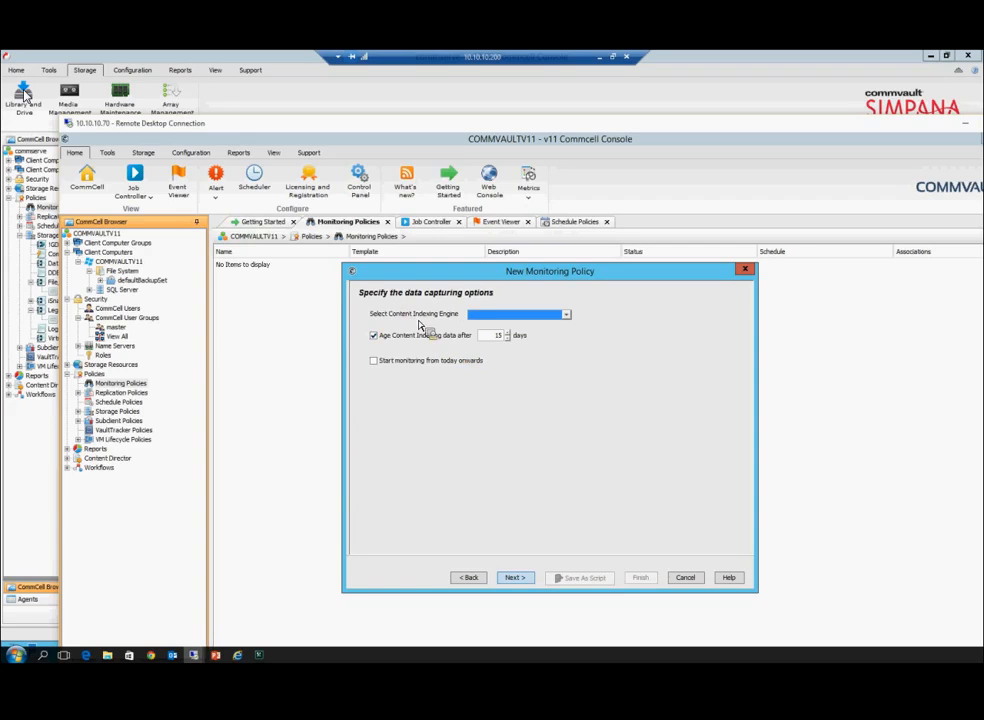
click(502, 316)
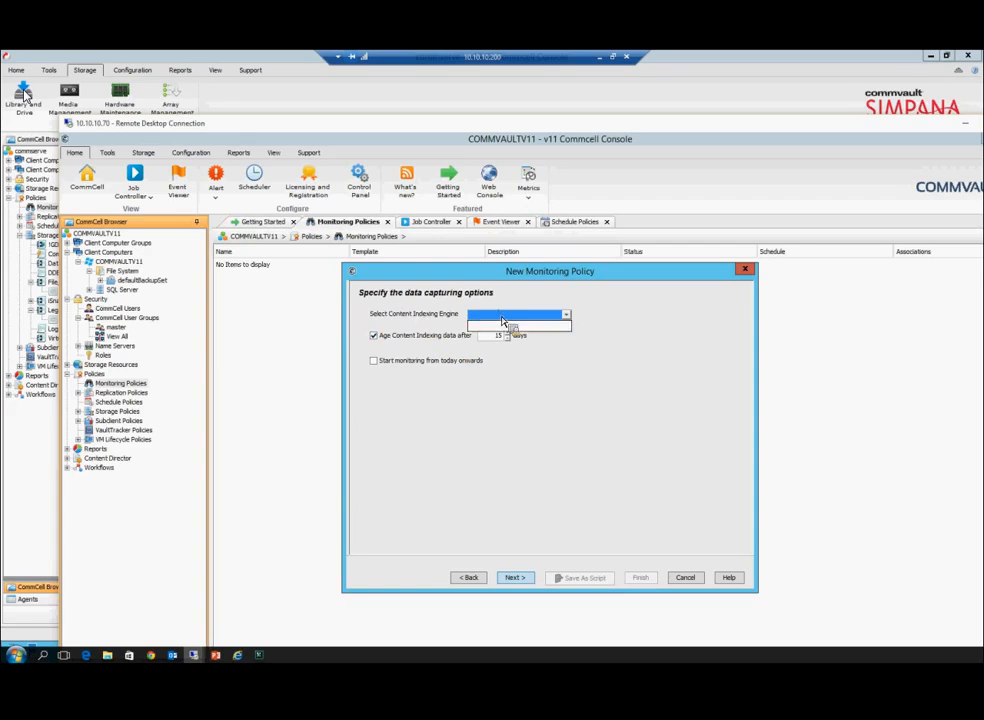
click(502, 318)
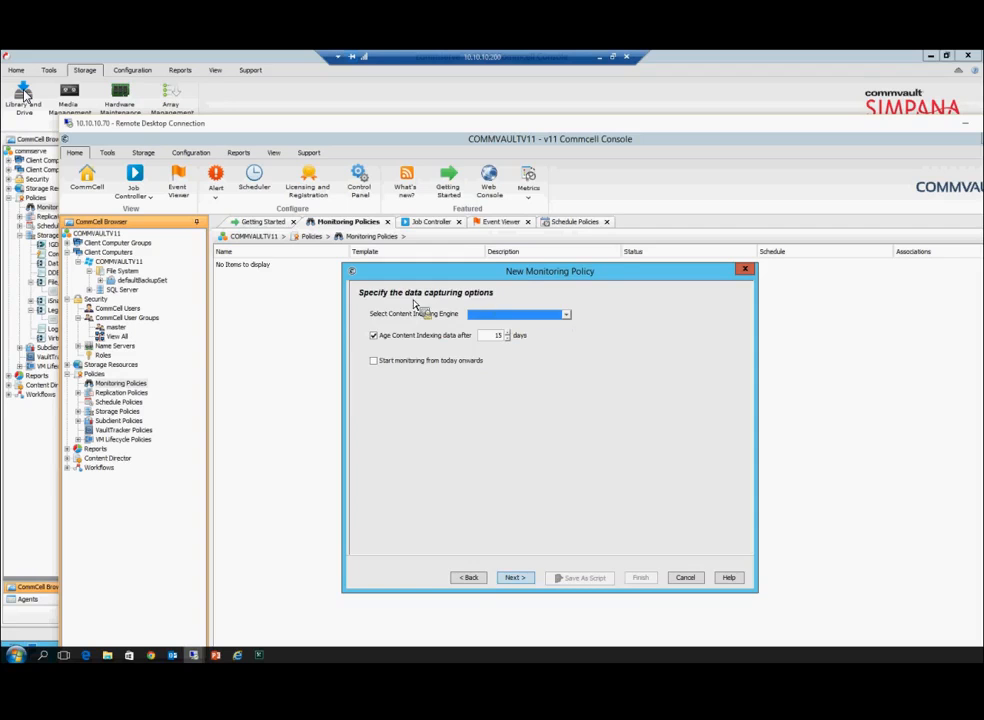
click(466, 578)
click(472, 579)
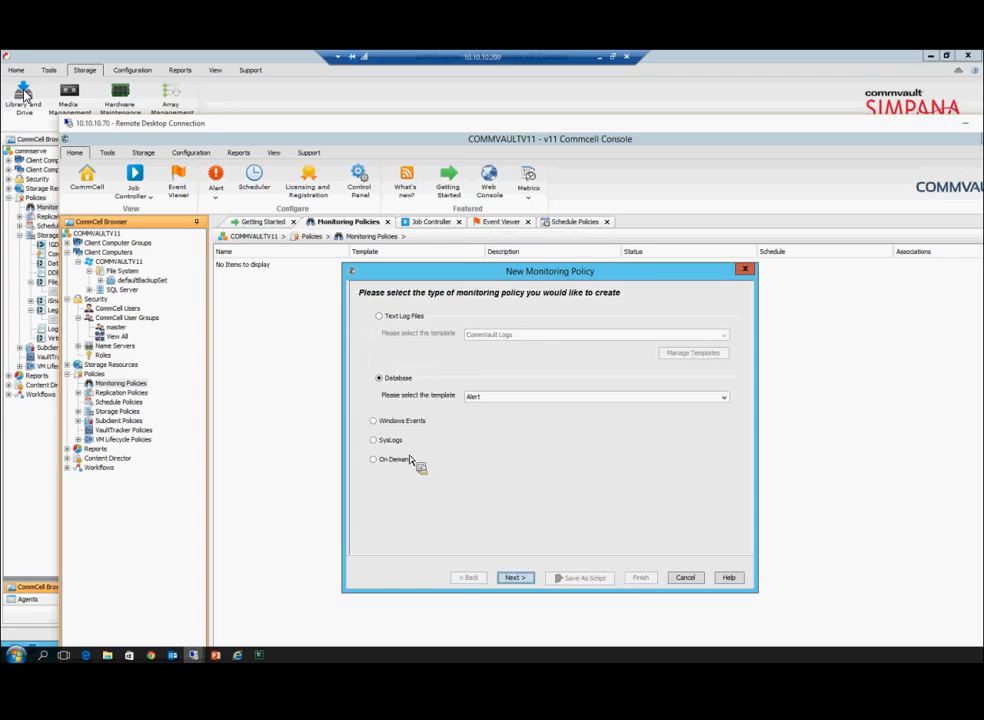
Step: Switch the policy type to Text Log Files with the CommVault Logs template
click(498, 397)
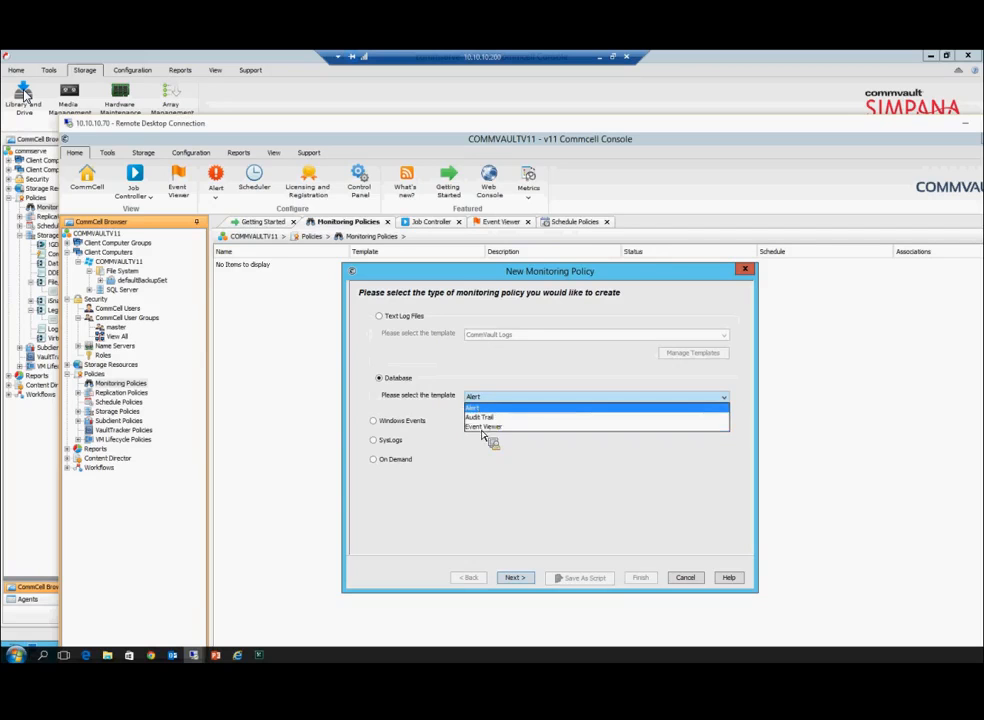
click(481, 497)
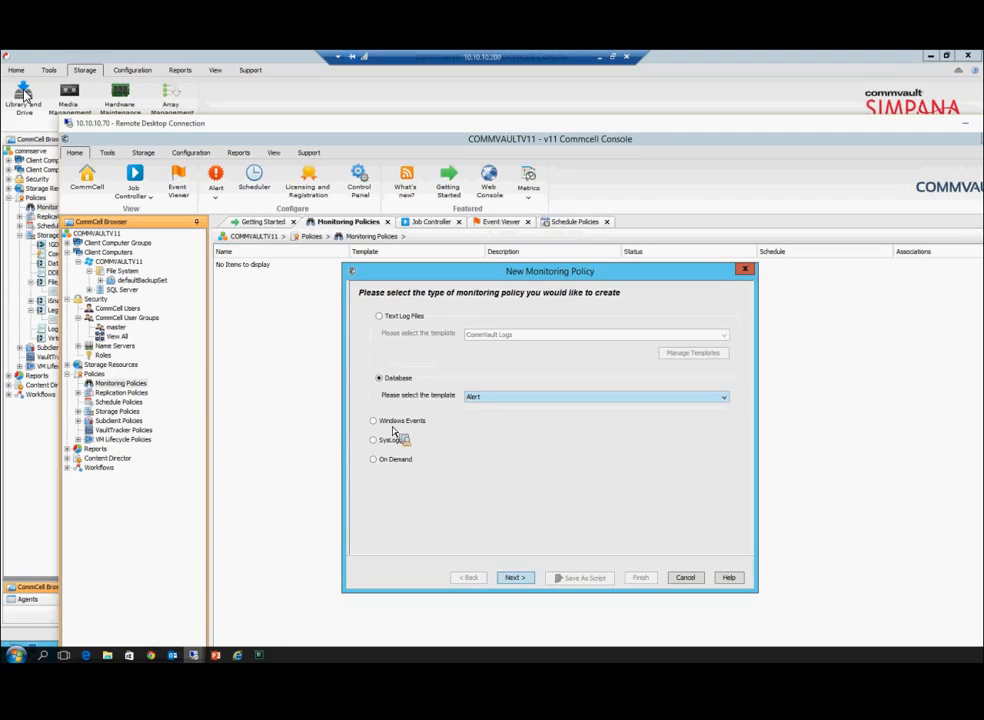
click(380, 316)
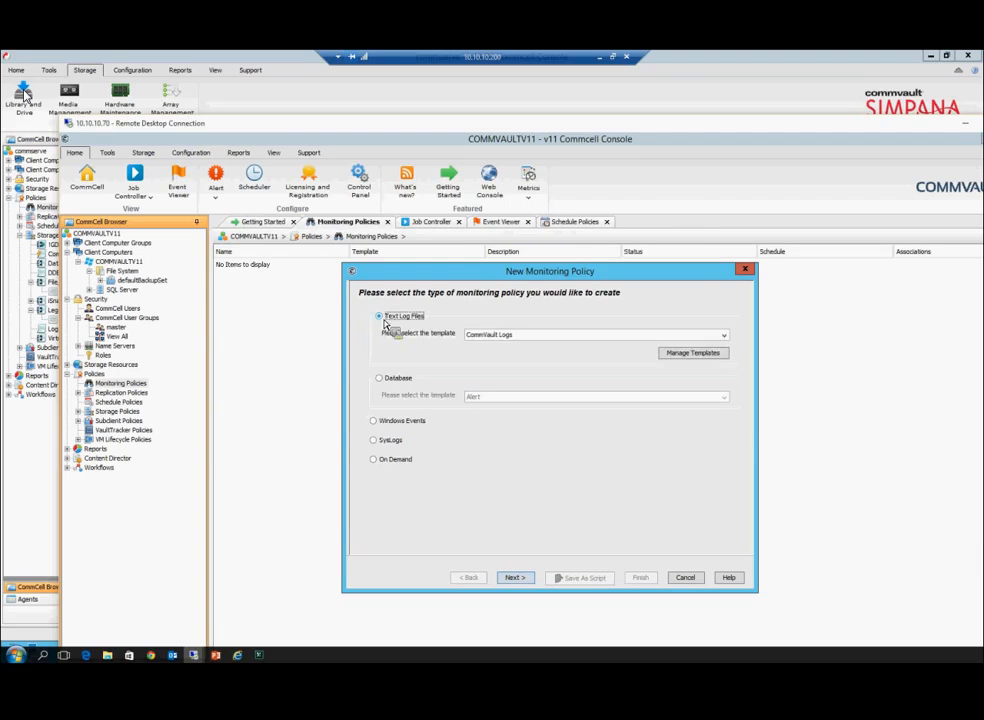
click(508, 341)
click(575, 340)
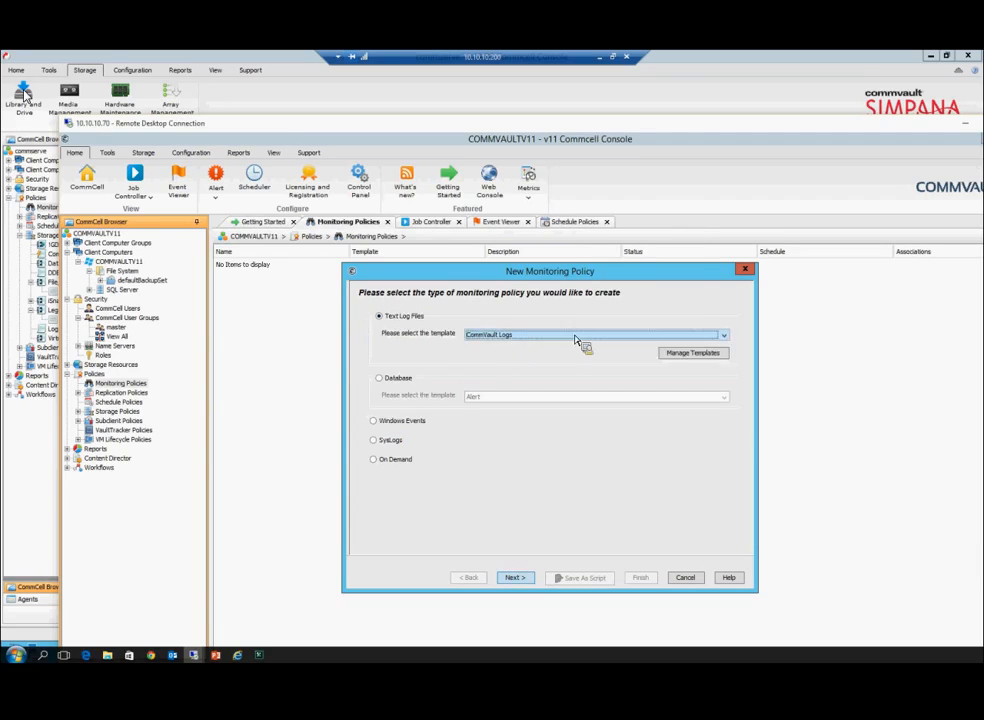
Step: Advance through general information and associate the policy with client COMMVAULTV11
click(514, 577)
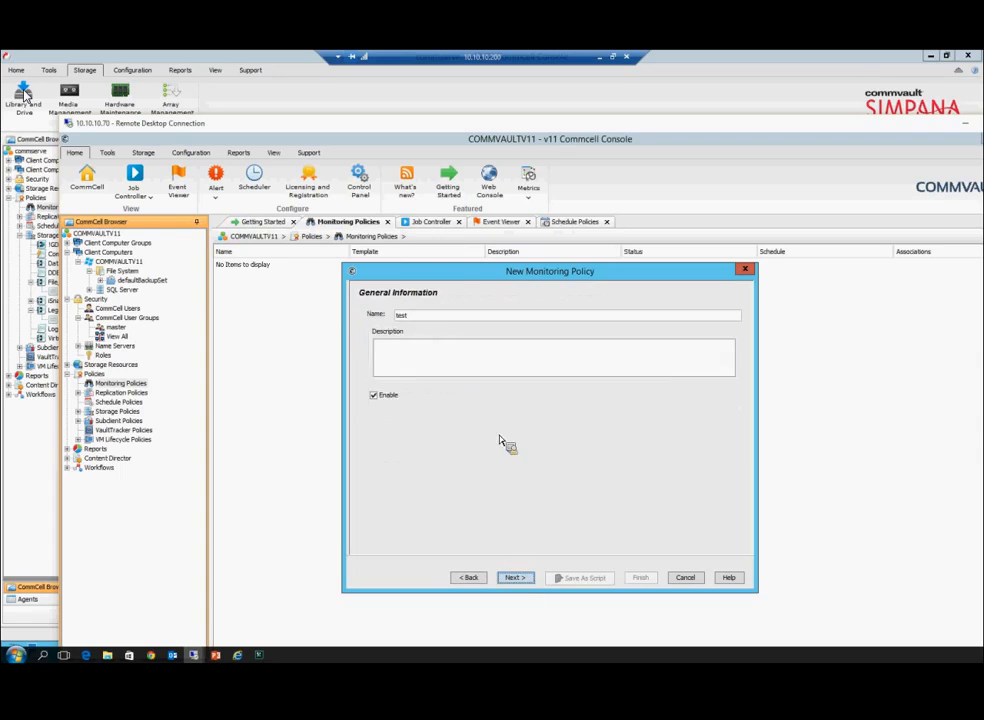
click(515, 578)
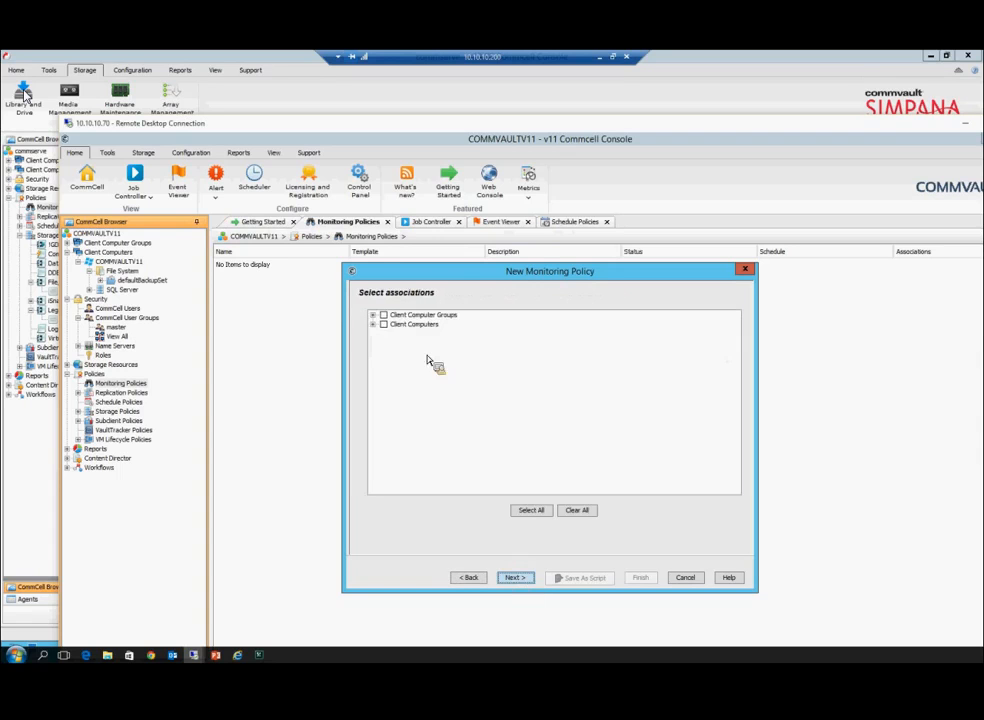
click(372, 324)
click(393, 334)
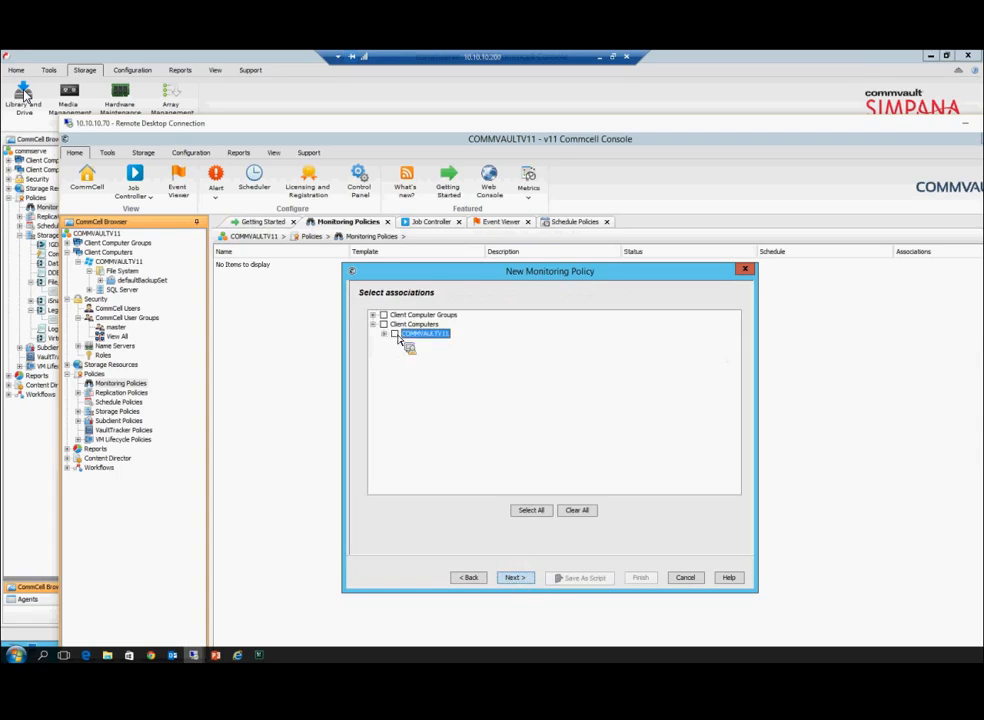
click(514, 577)
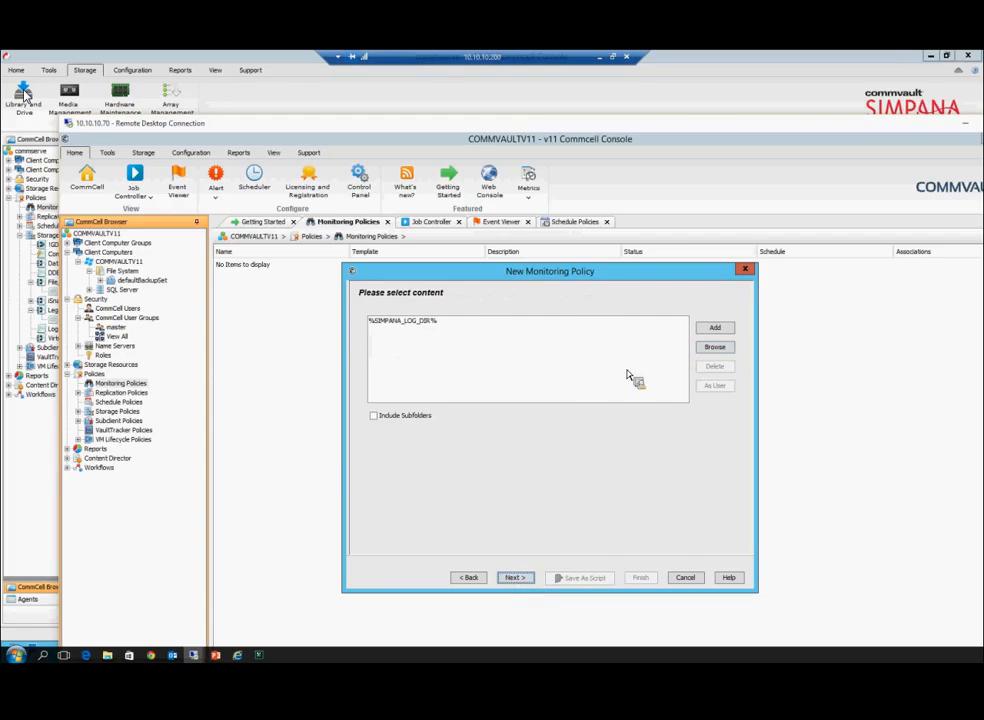
Step: Choose Specify criteria, abandon the new criterion, and cancel the wizard without creating a policy
click(514, 577)
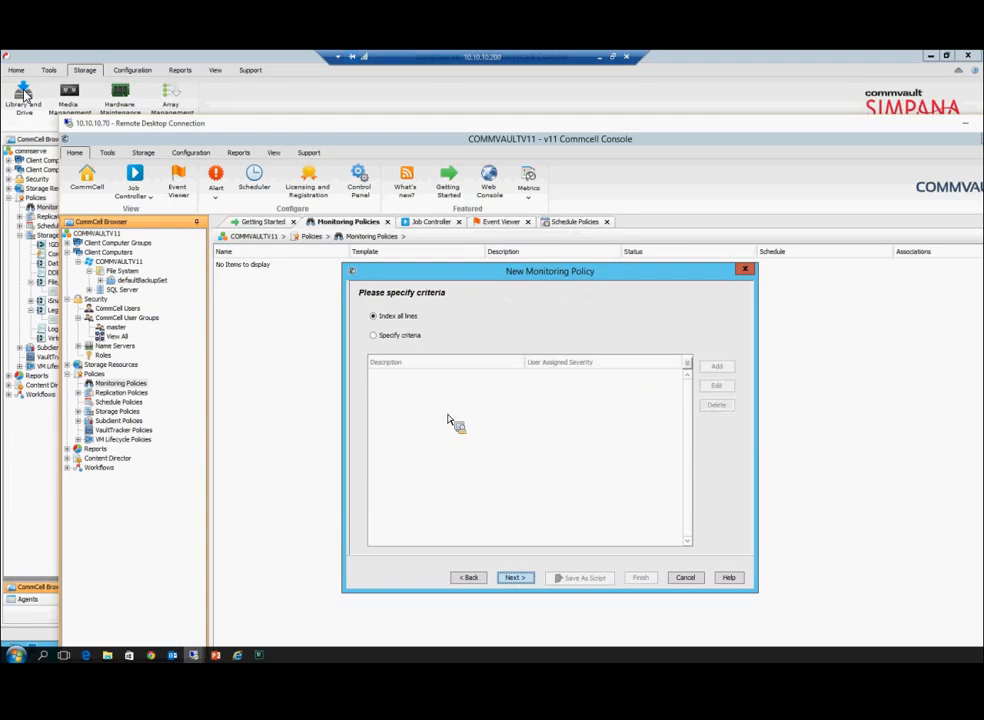
click(375, 335)
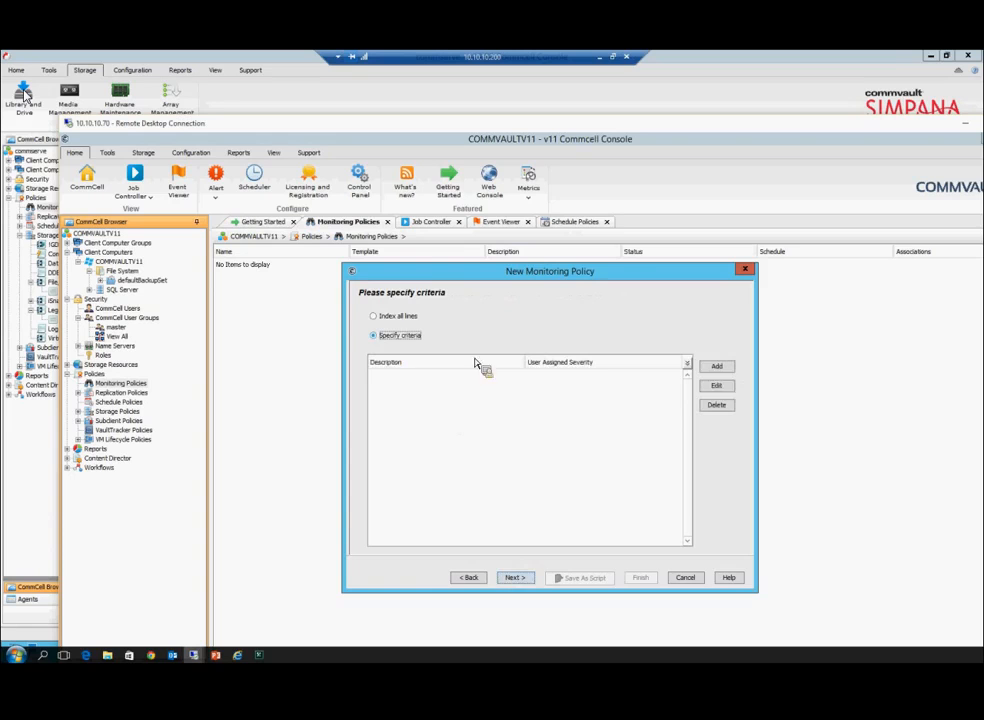
click(716, 366)
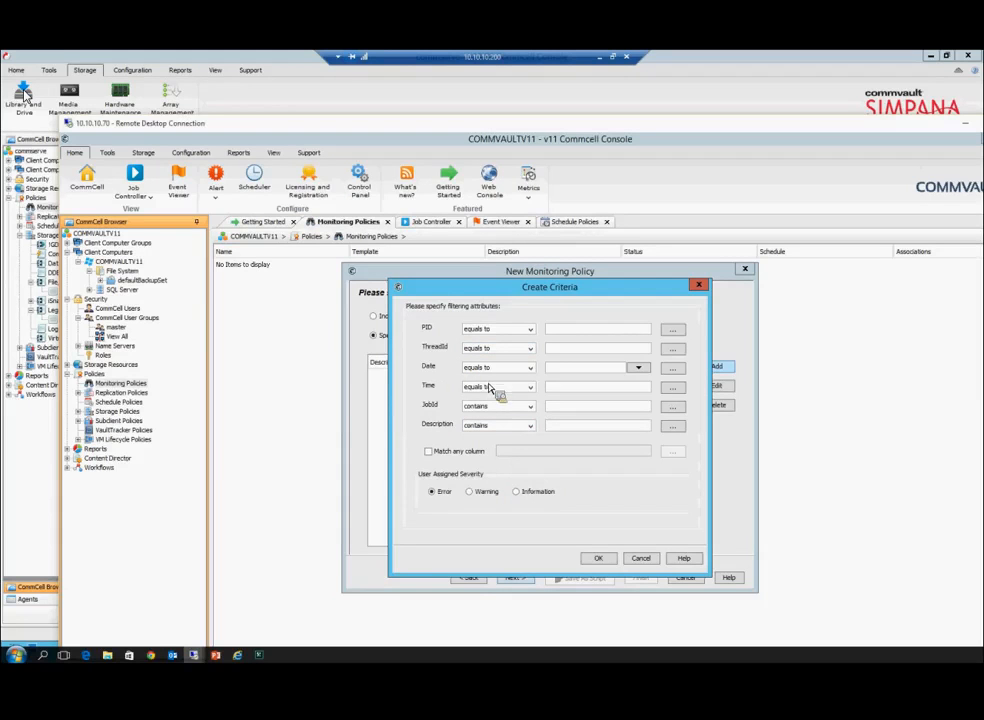
click(586, 560)
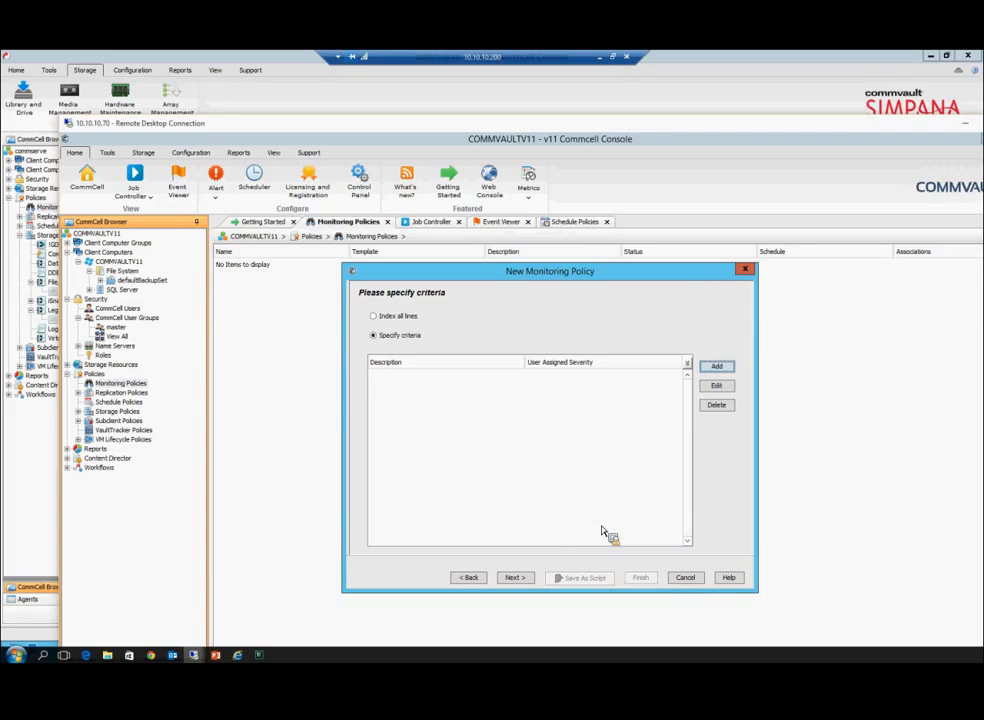
click(689, 579)
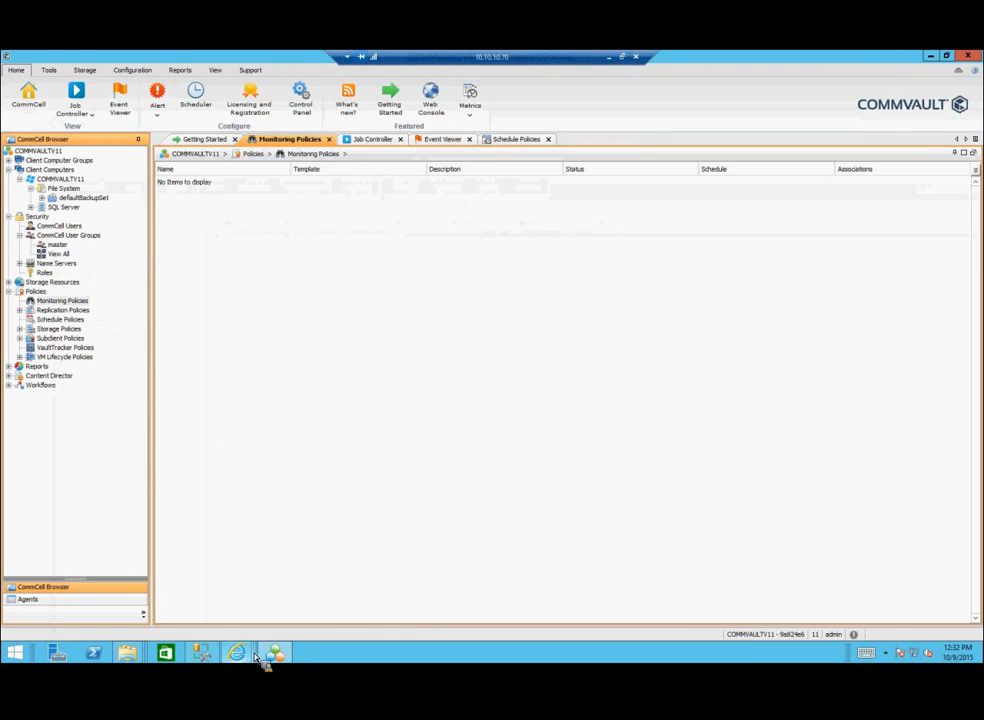
Step: Bring the Report Builder window forward and open the Events Organizer's Organize an Event page
mouse_move(245, 652)
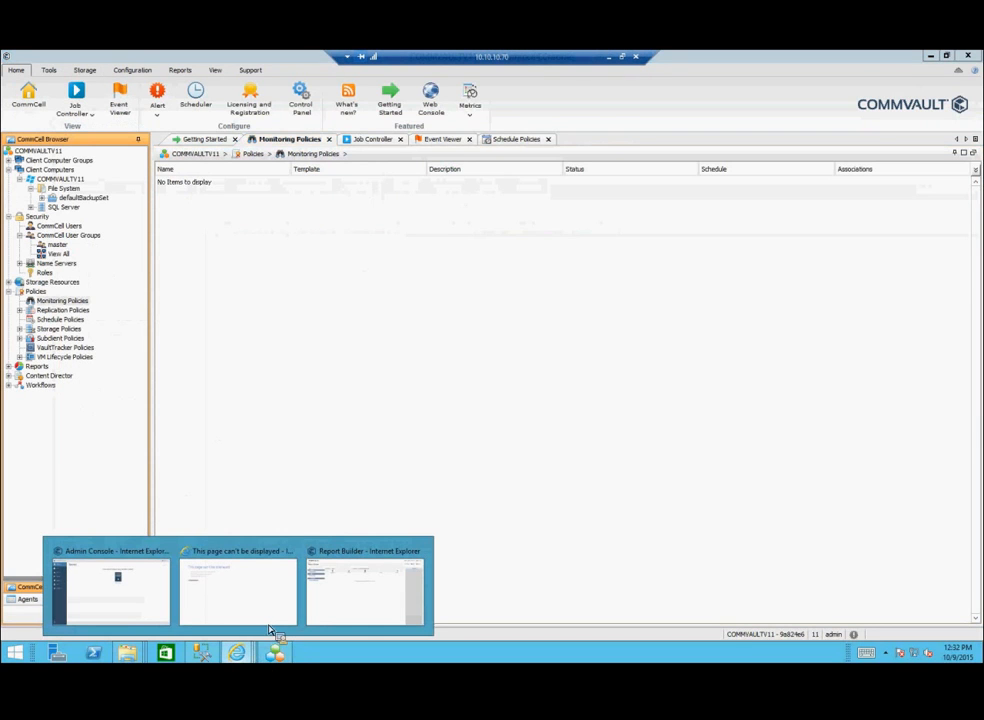
click(336, 610)
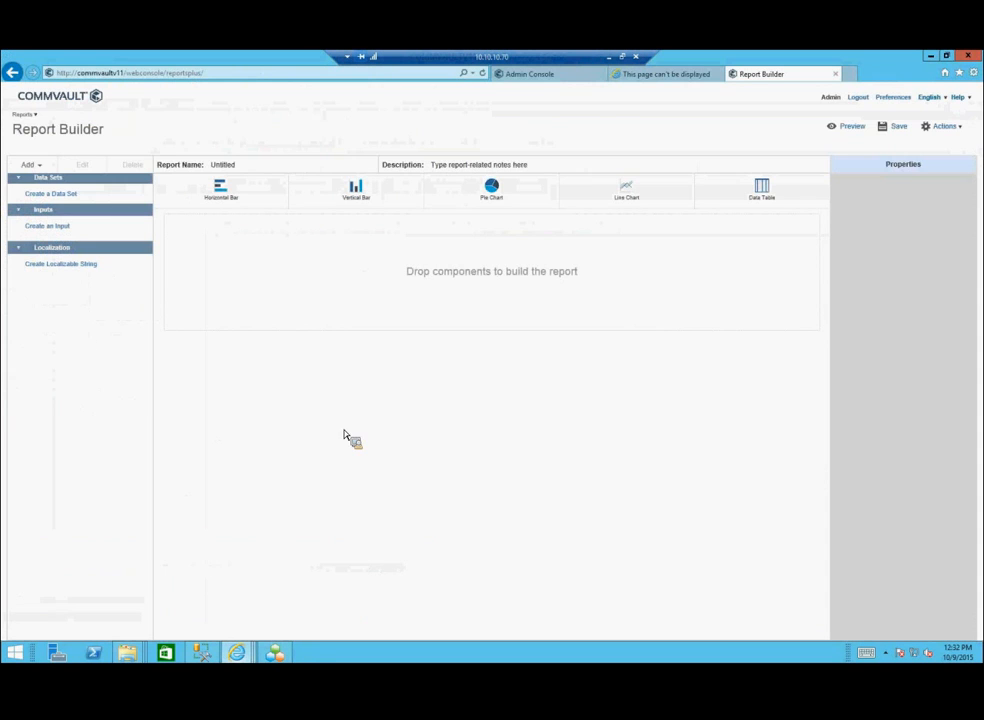
click(55, 99)
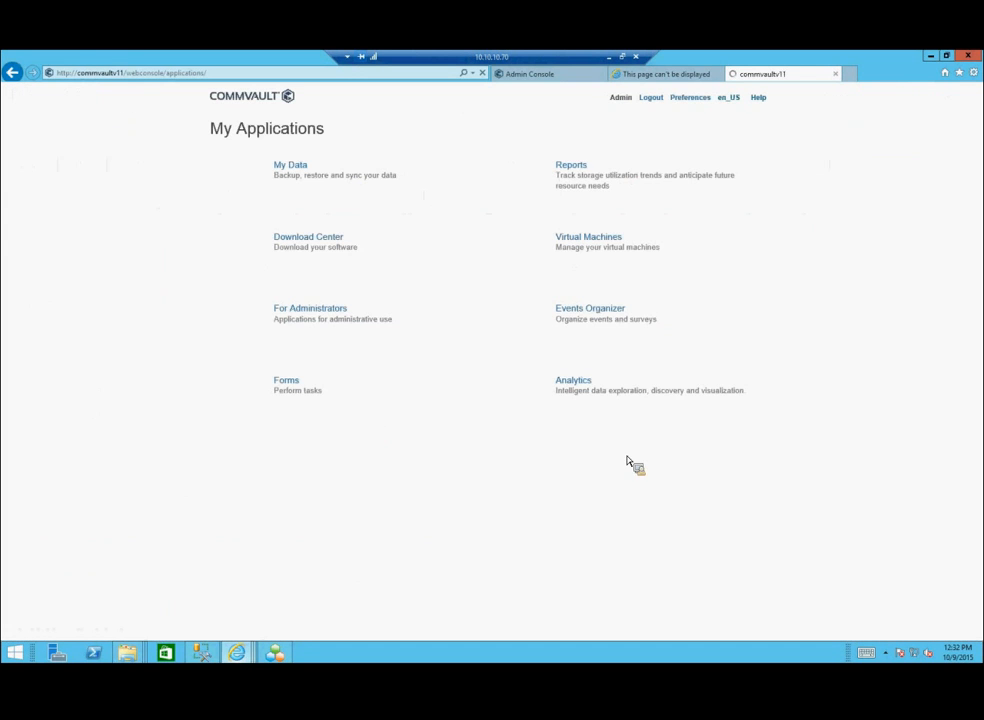
click(577, 317)
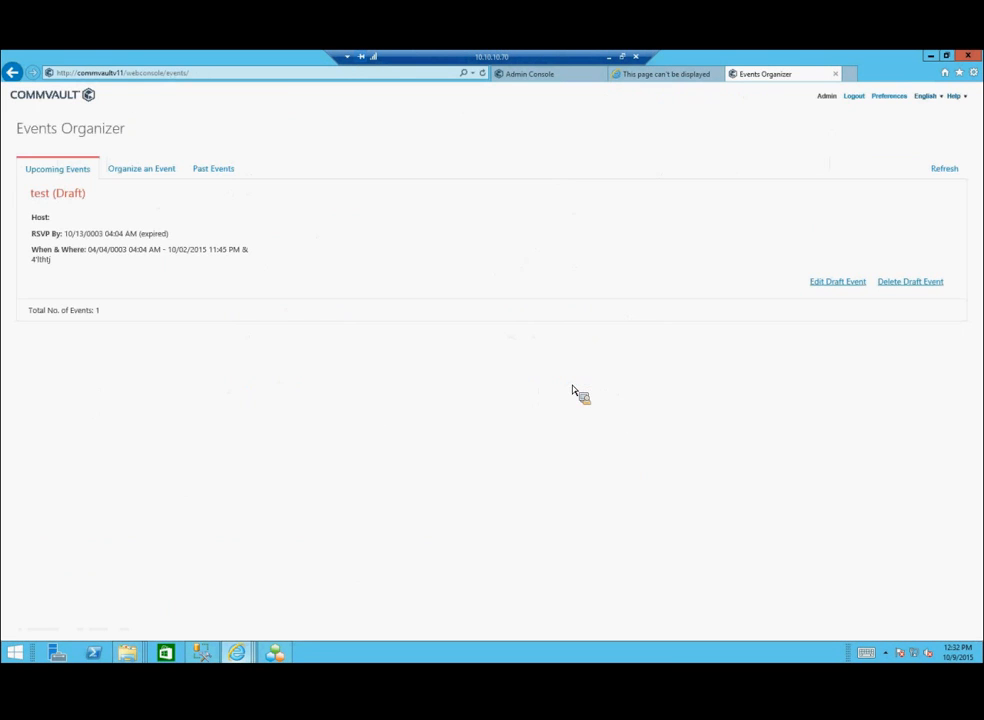
click(119, 176)
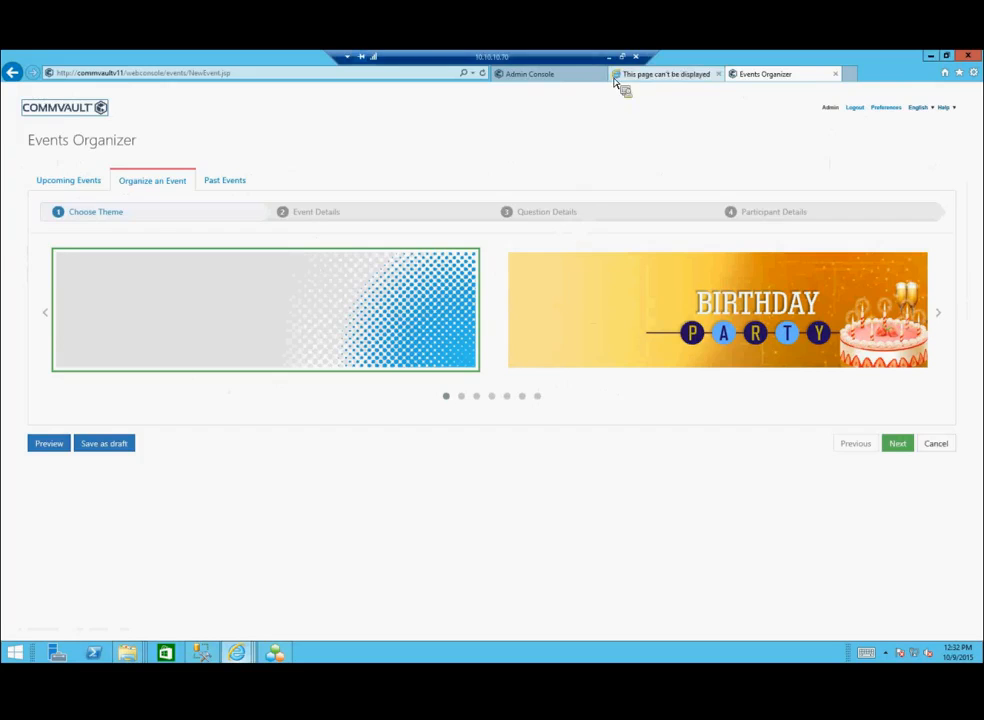
Step: Switch from Internet Explorer back to the CommCell Console with Alt+Tab
key(alt+Tab)
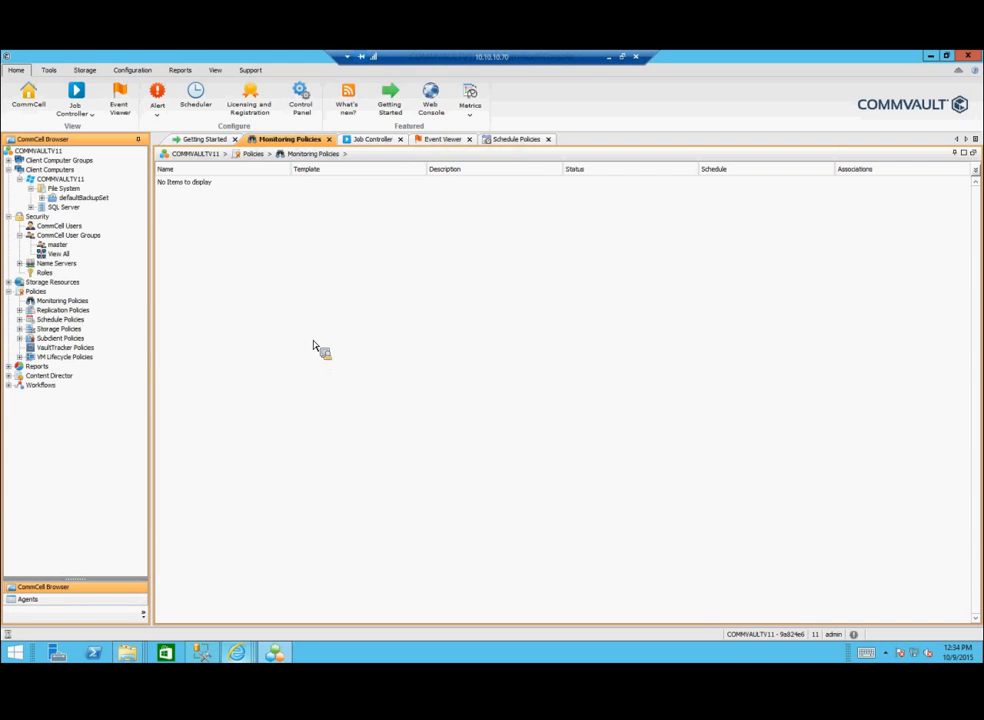
Step: Browse This PC to DVD Drive (D:) > Windows and select Setup.exe
click(930, 57)
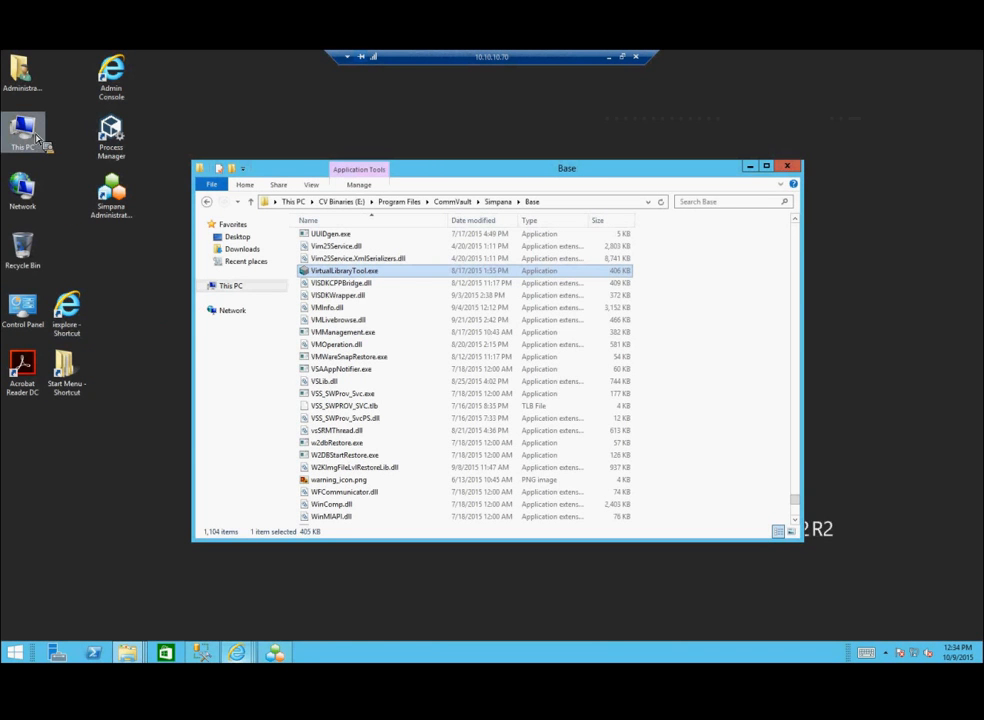
double_click(110, 190)
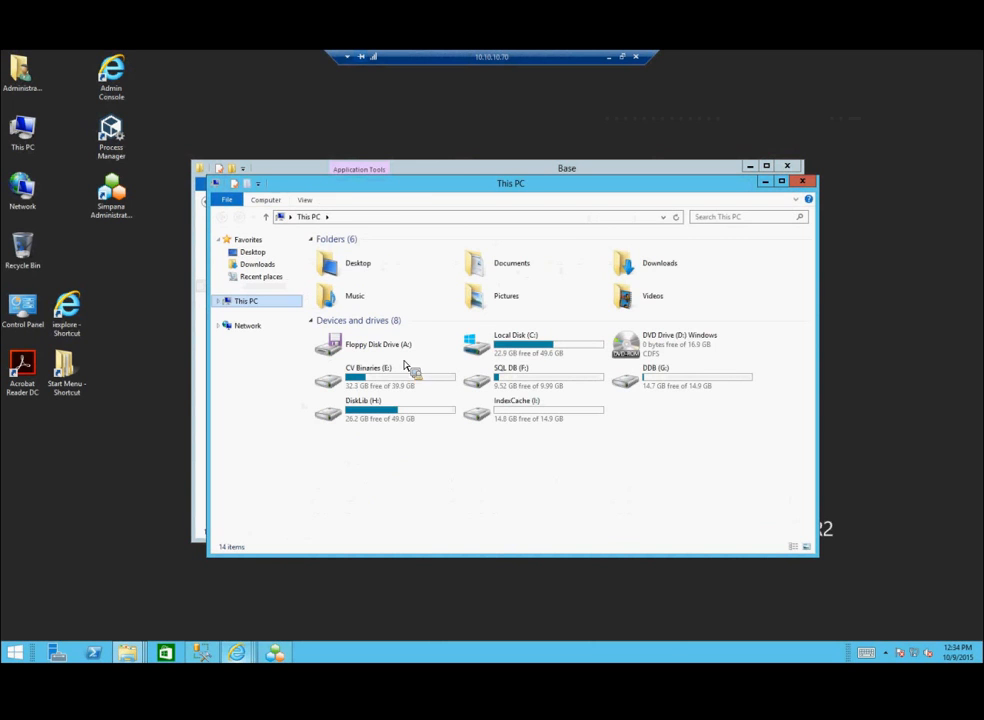
double_click(632, 354)
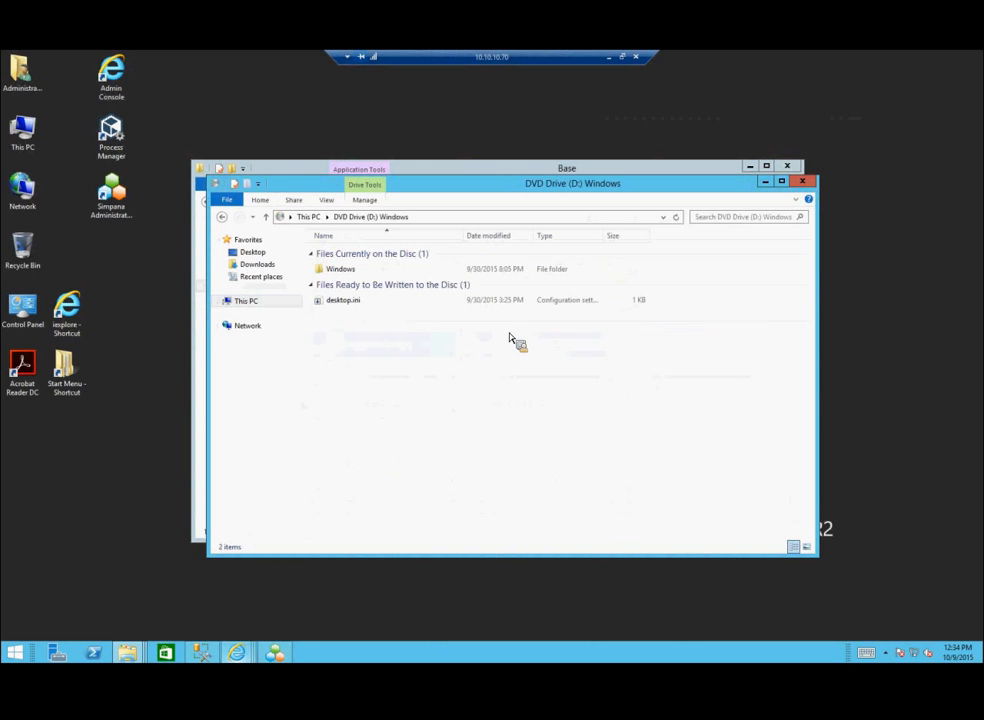
double_click(350, 272)
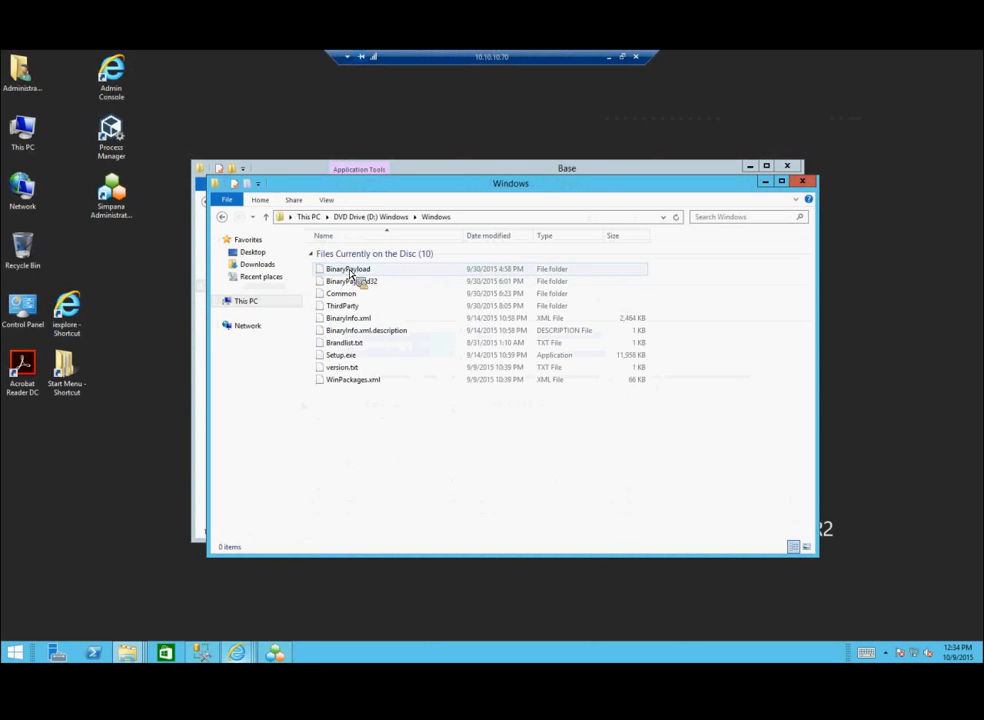
click(345, 356)
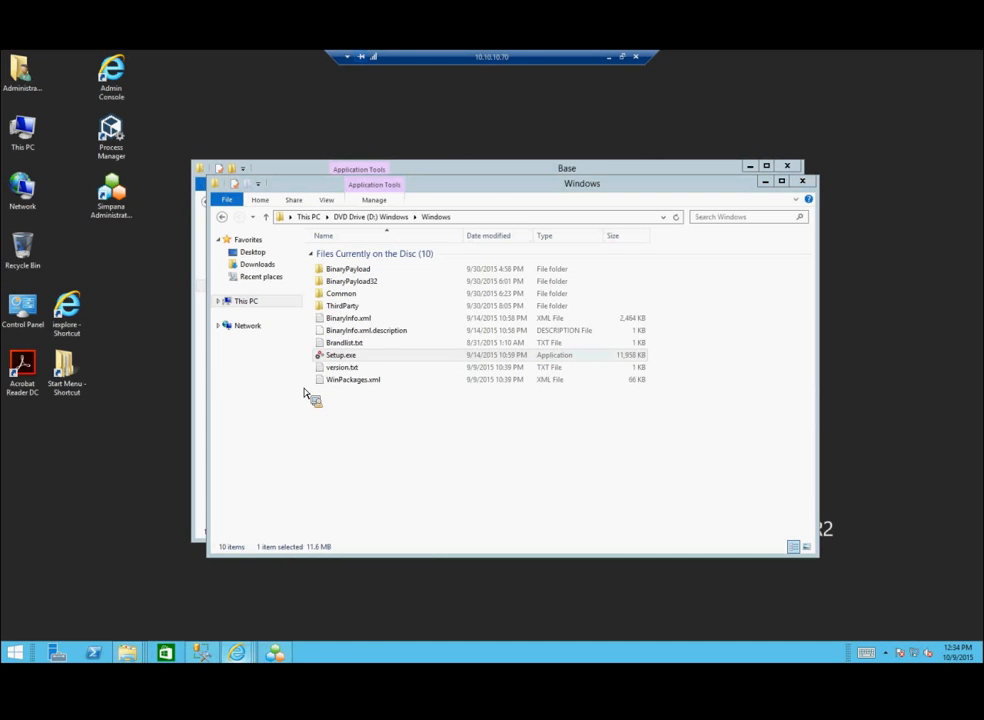
click(773, 185)
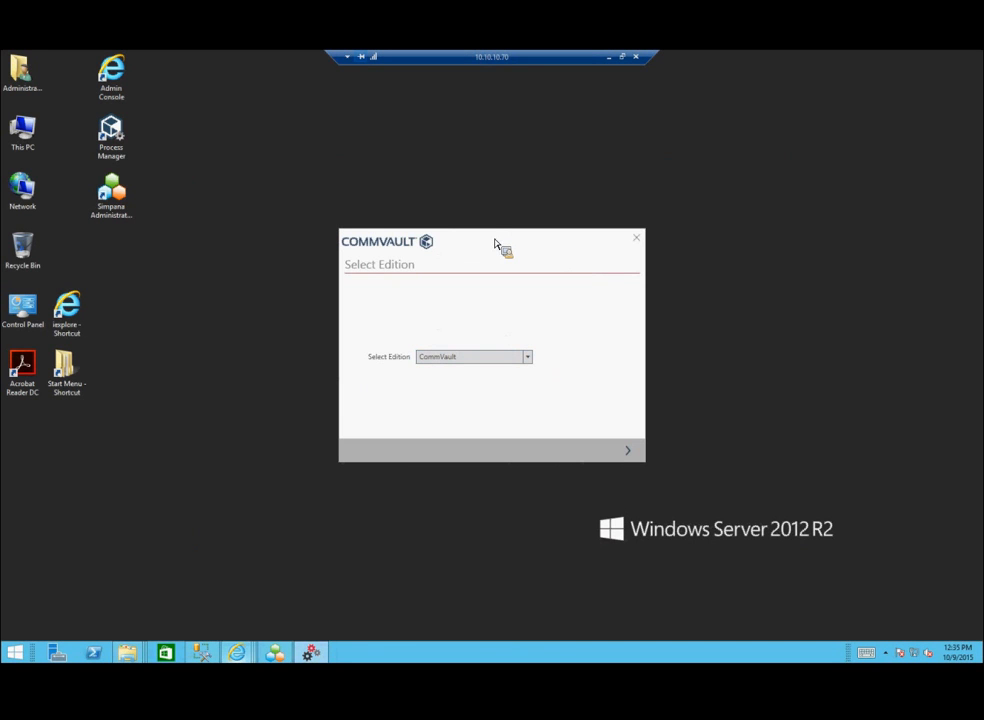
Step: Keep the CommVault edition, accept the license agreement, and advance to the Install Option page
drag(498, 246, 477, 231)
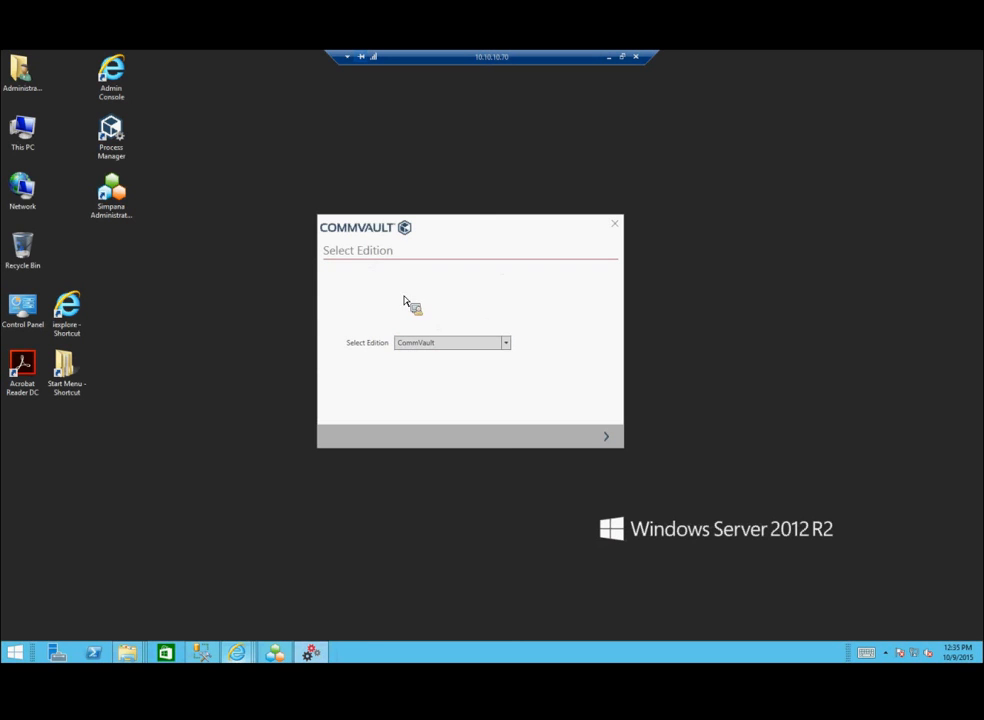
click(505, 344)
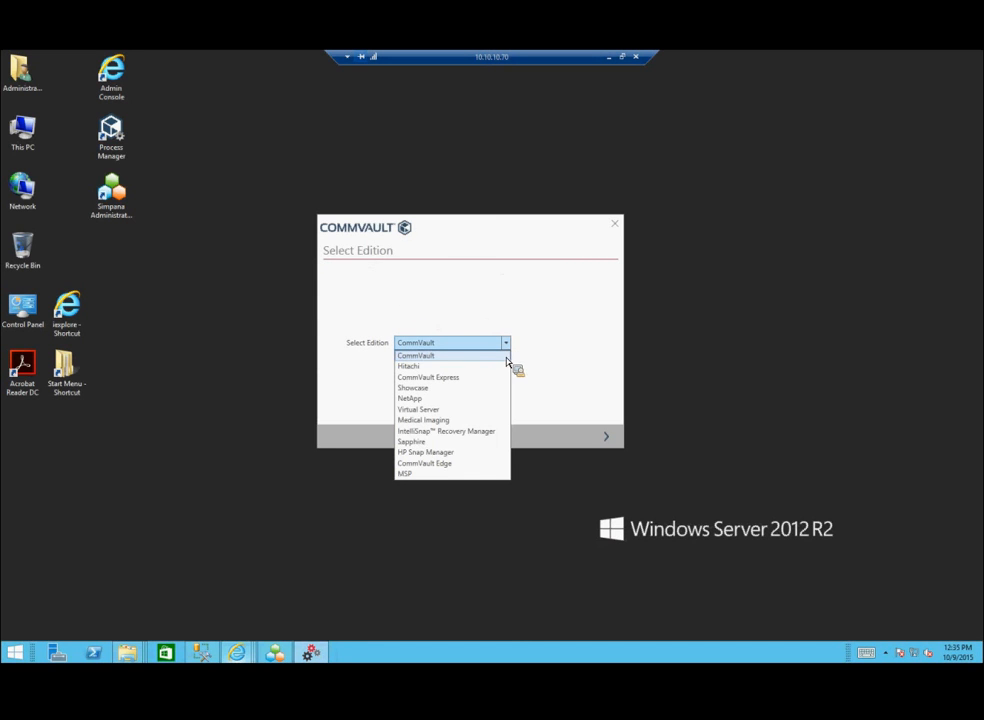
click(575, 382)
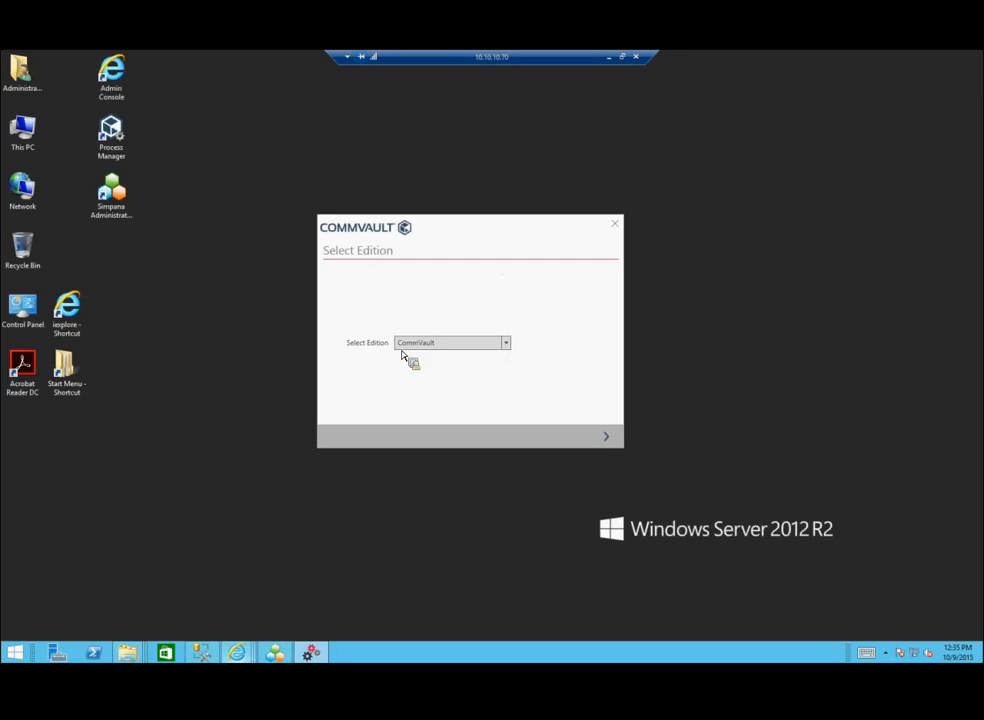
click(609, 441)
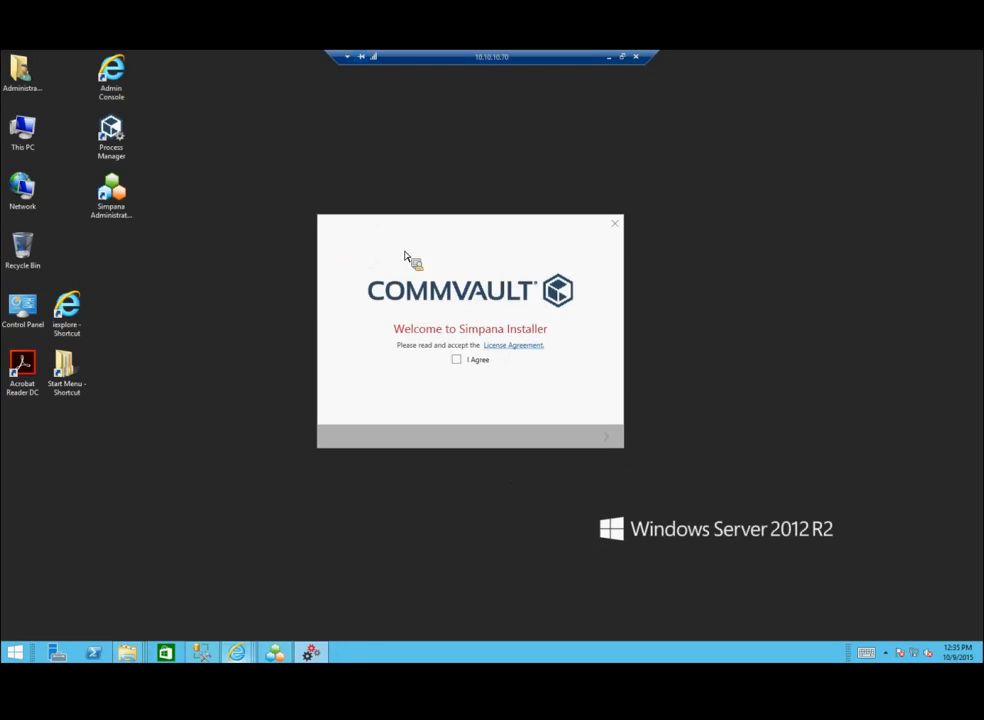
click(457, 360)
click(606, 437)
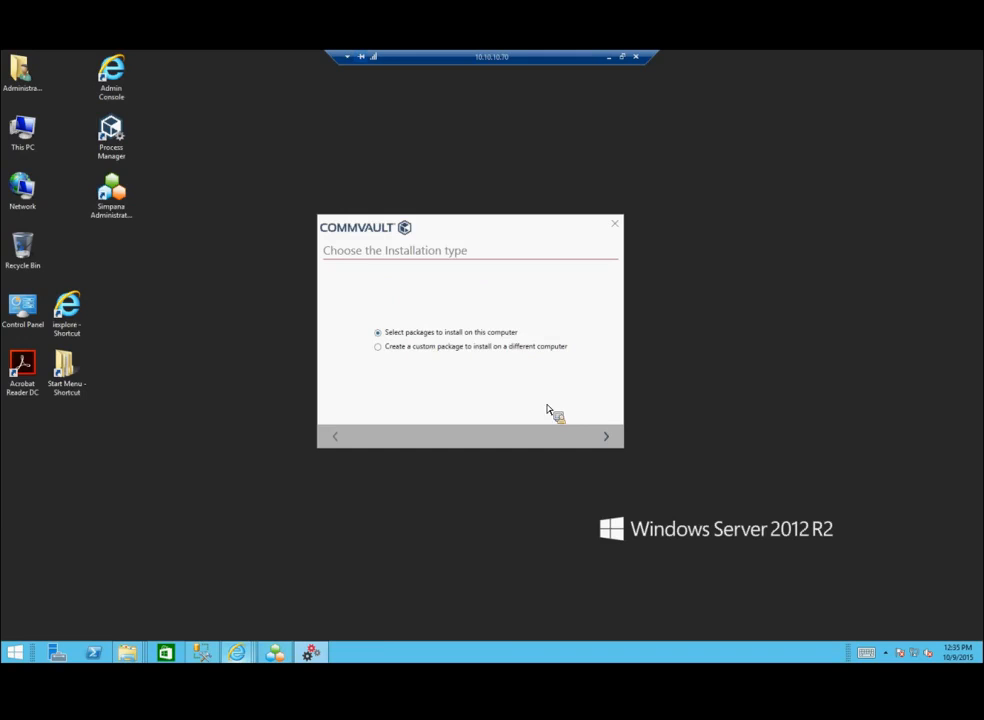
click(612, 440)
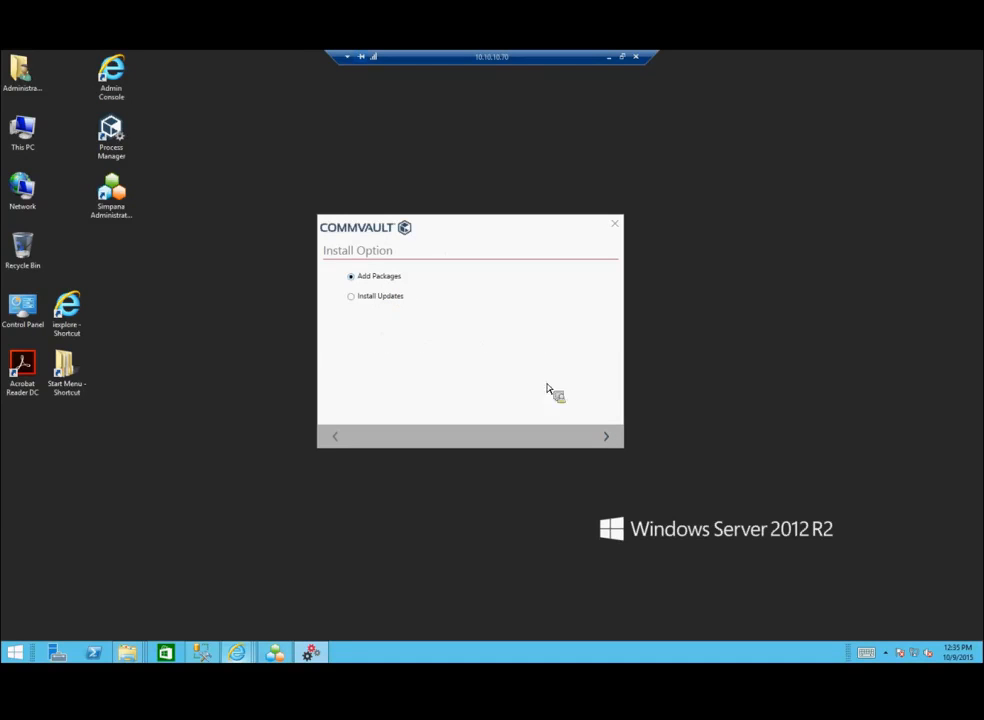
Step: Browse the Microsoft Windows, Virtualization, Database, Applications, Tools and Server package lists
click(604, 440)
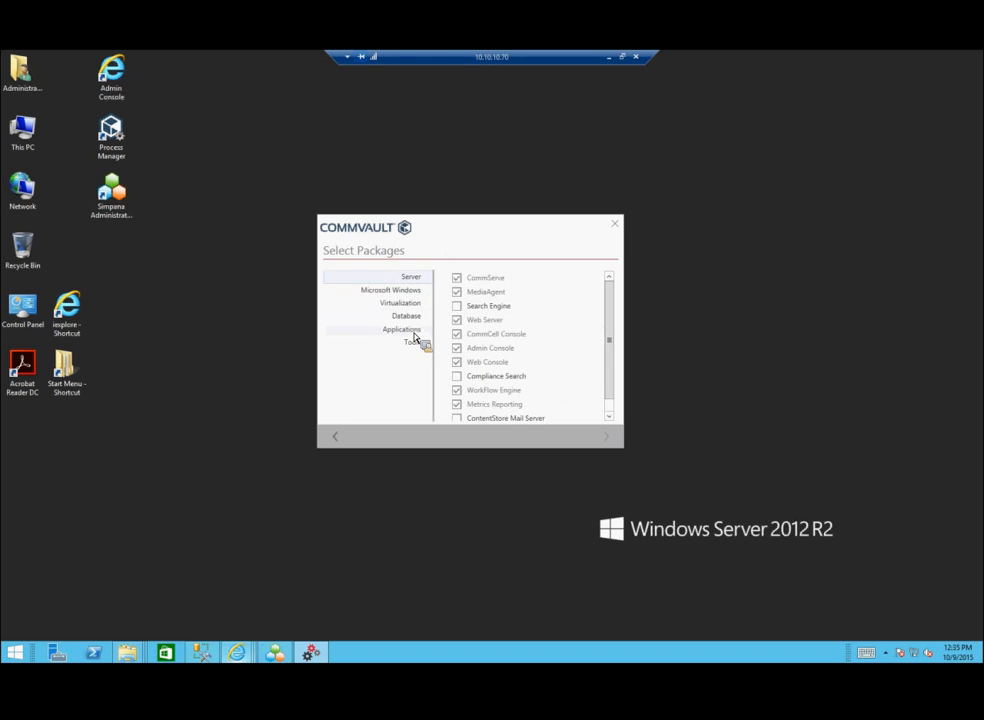
drag(609, 345, 577, 308)
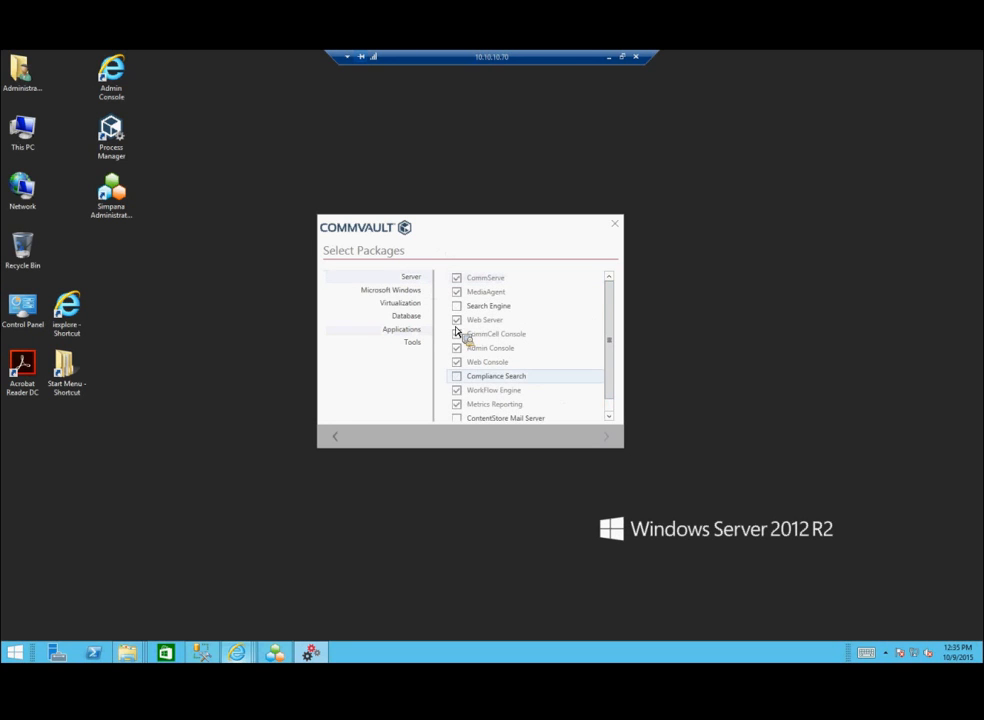
click(394, 292)
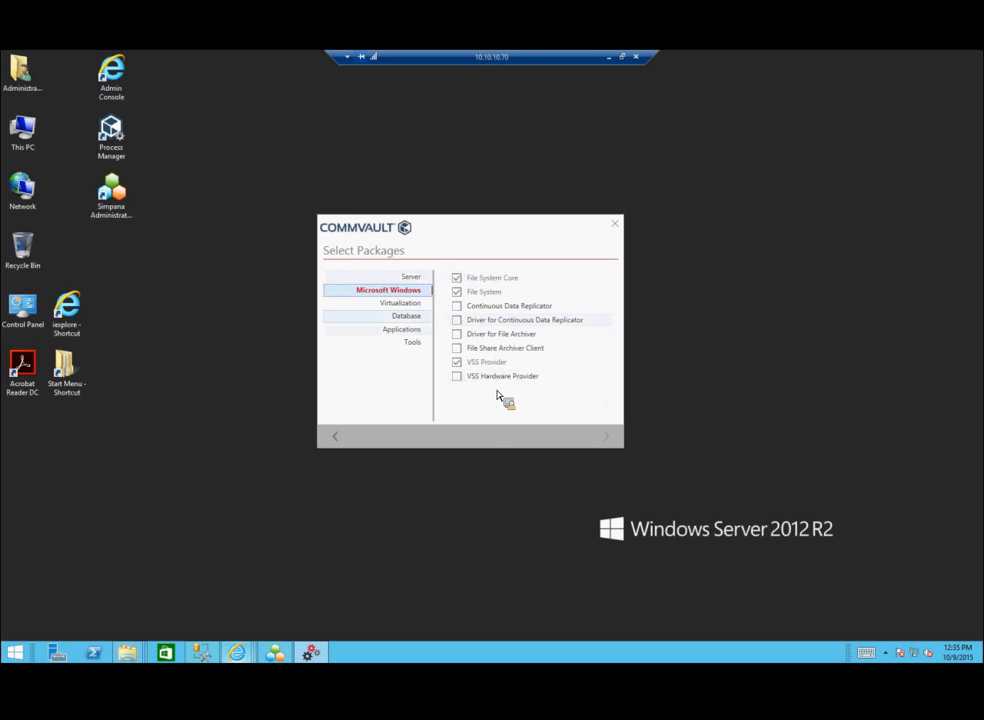
click(394, 305)
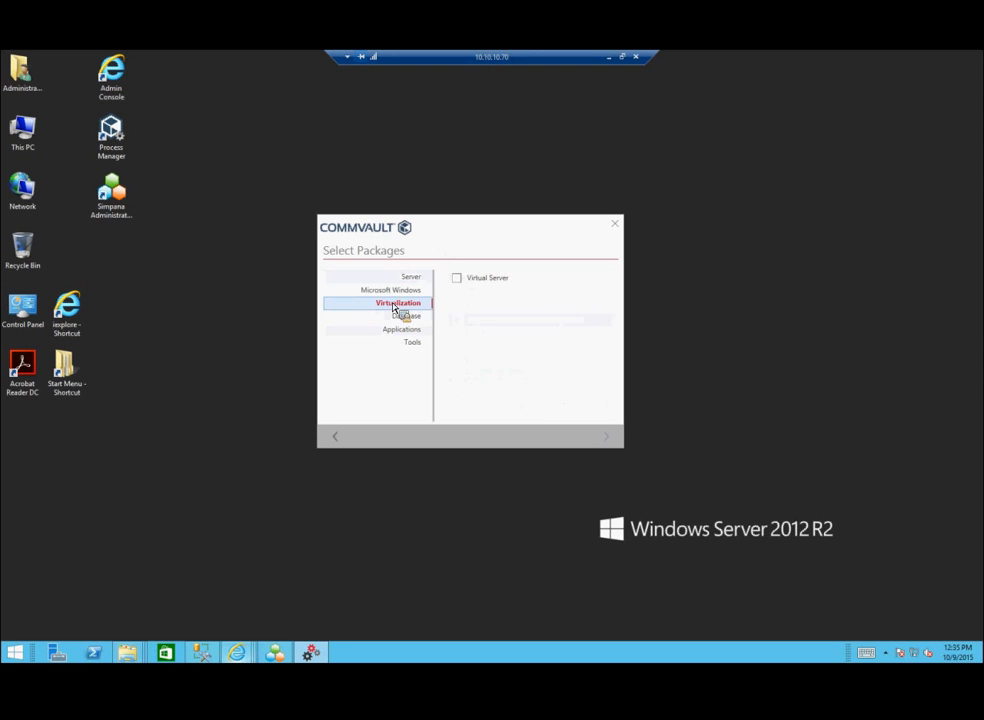
click(412, 316)
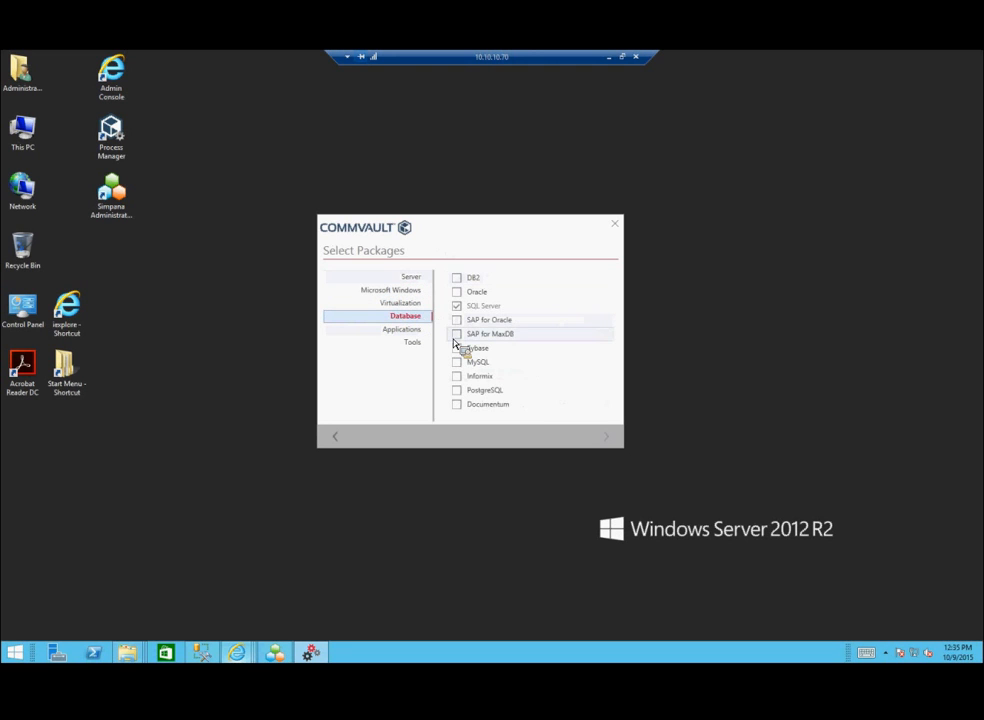
click(404, 331)
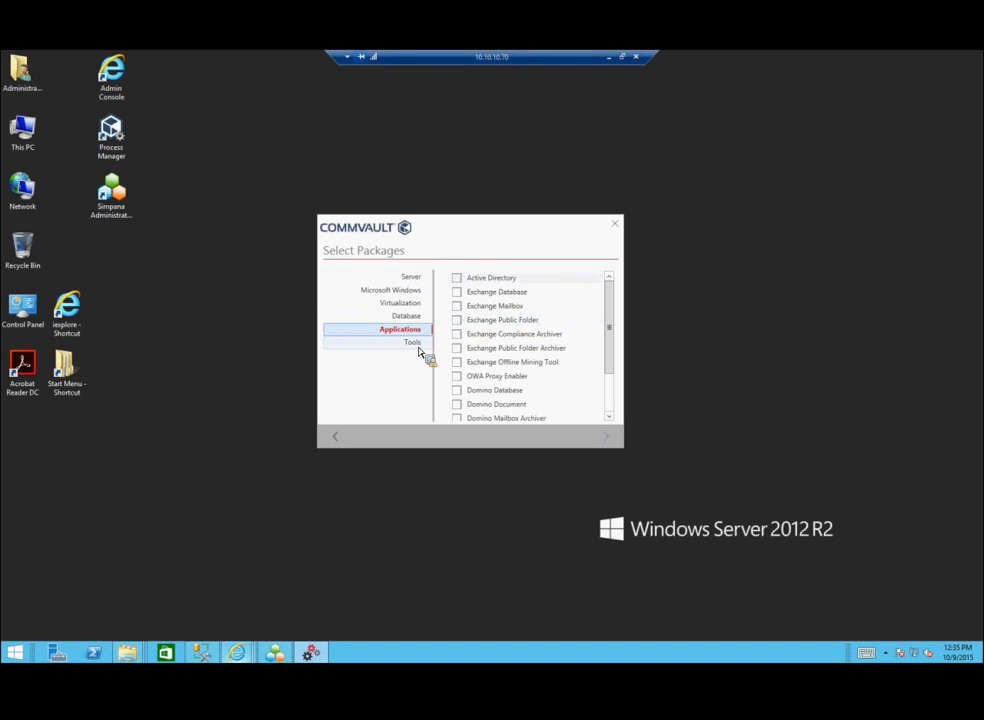
click(418, 343)
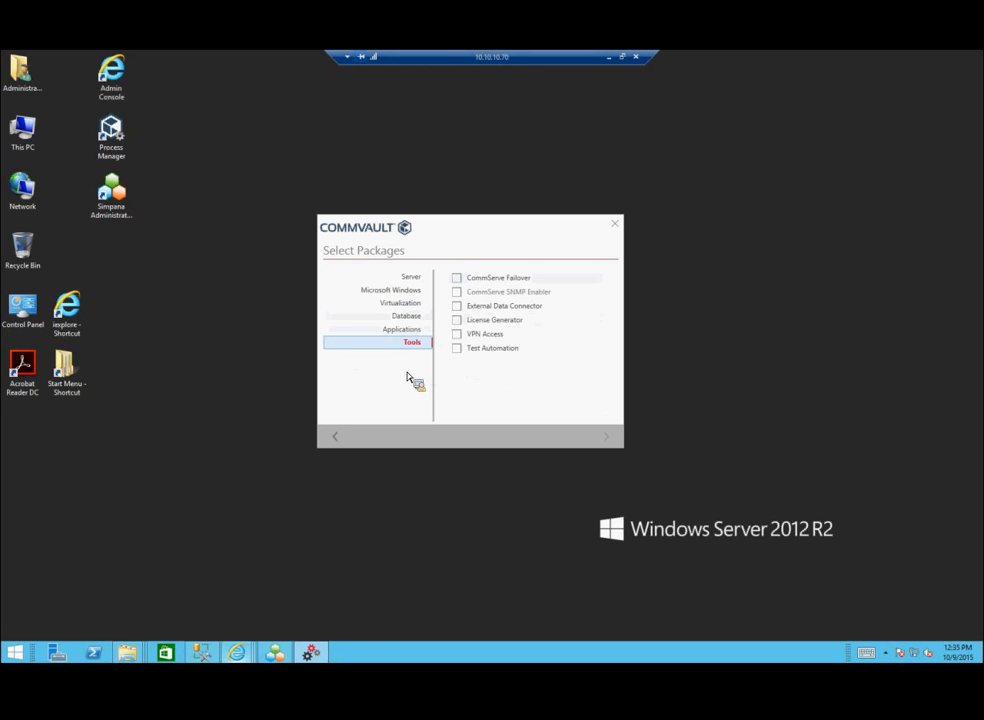
click(411, 277)
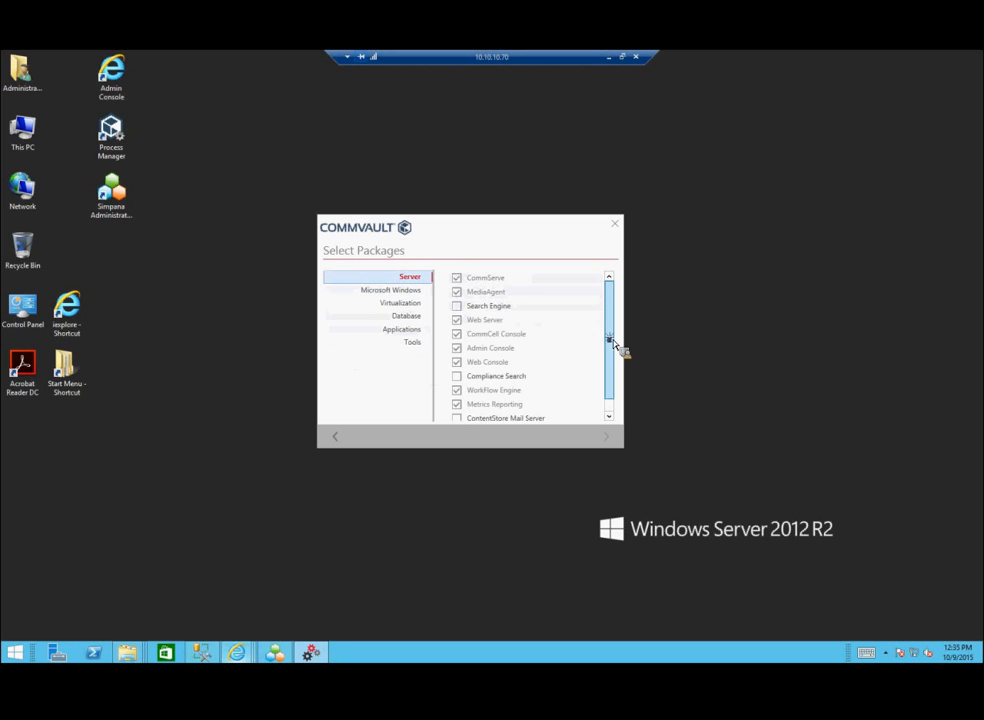
scroll(567, 397, down, 1)
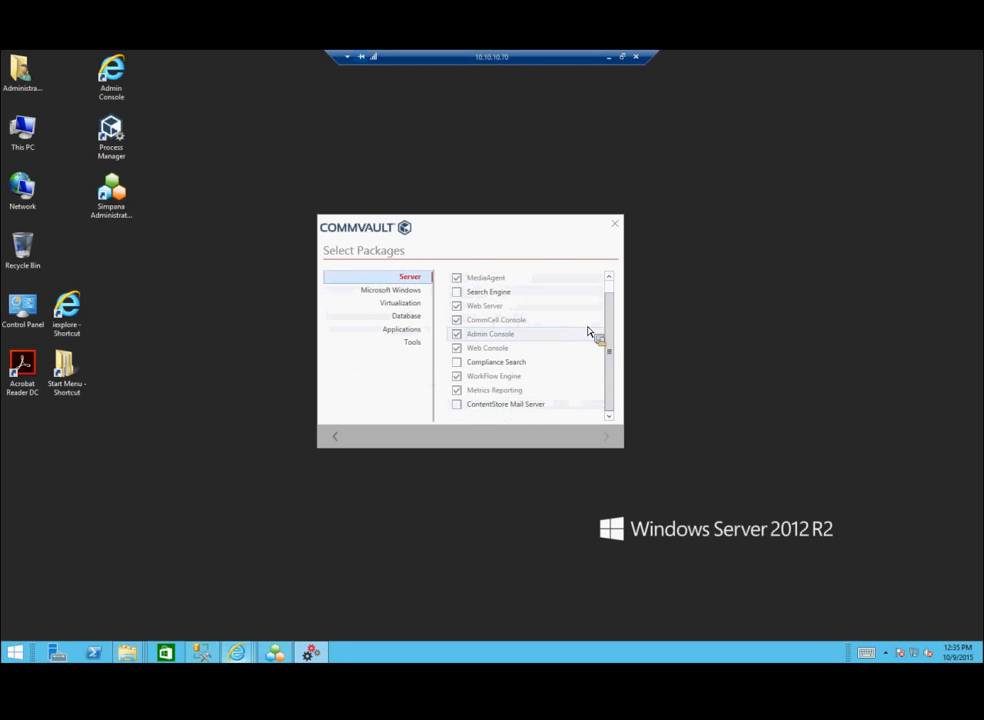
scroll(612, 309, up, 1)
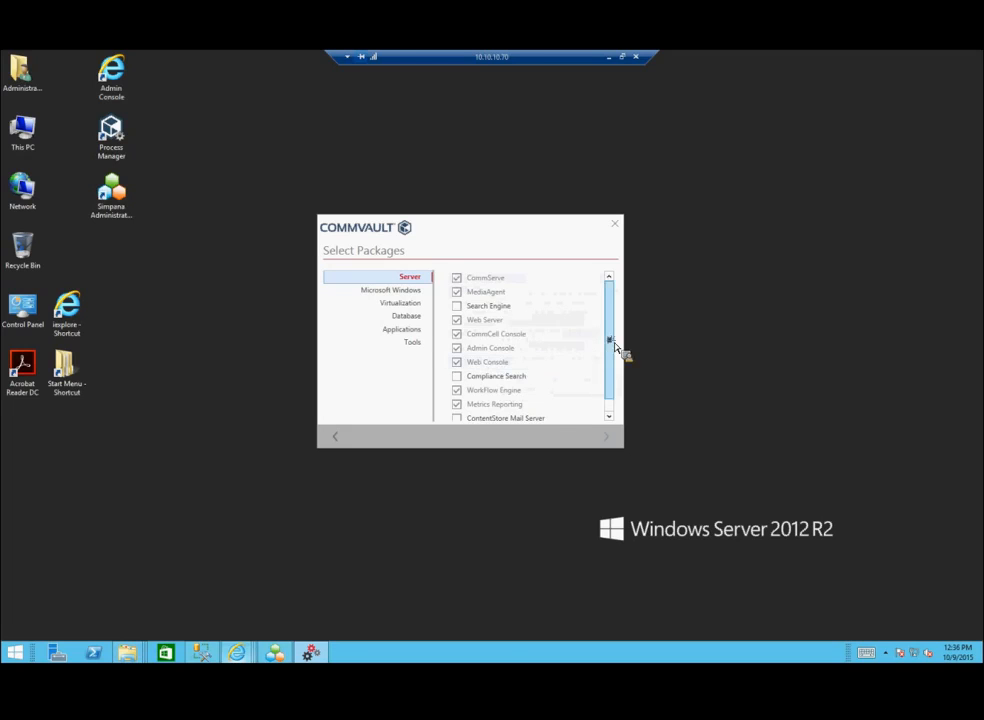
scroll(614, 346, down, 1)
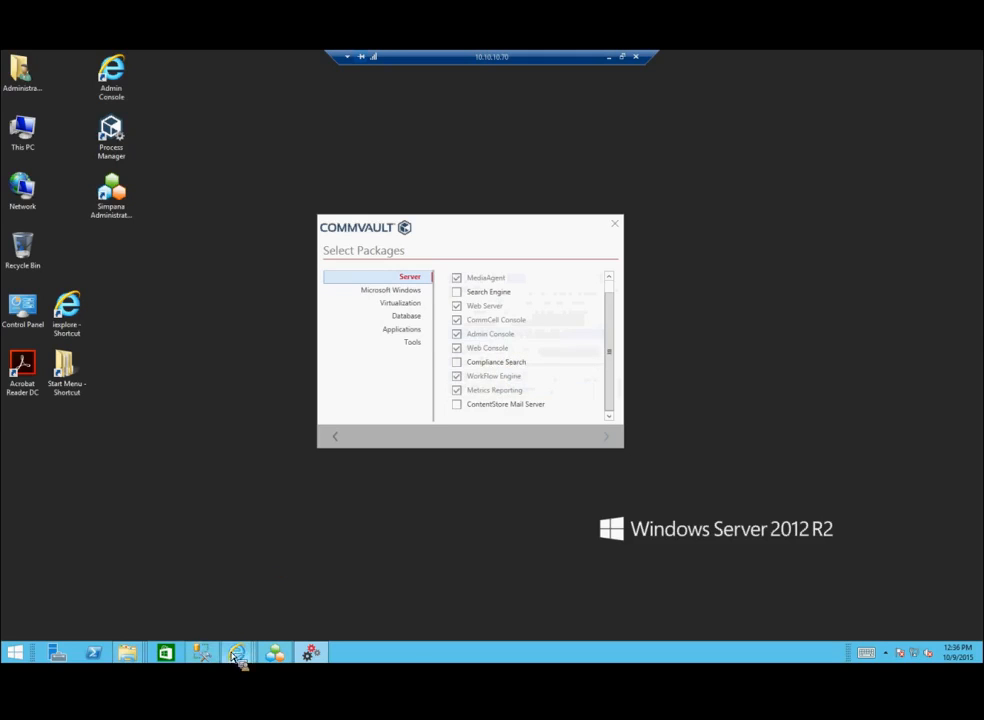
Step: Tick the Compliance Search package under Server
mouse_move(237, 653)
click(365, 590)
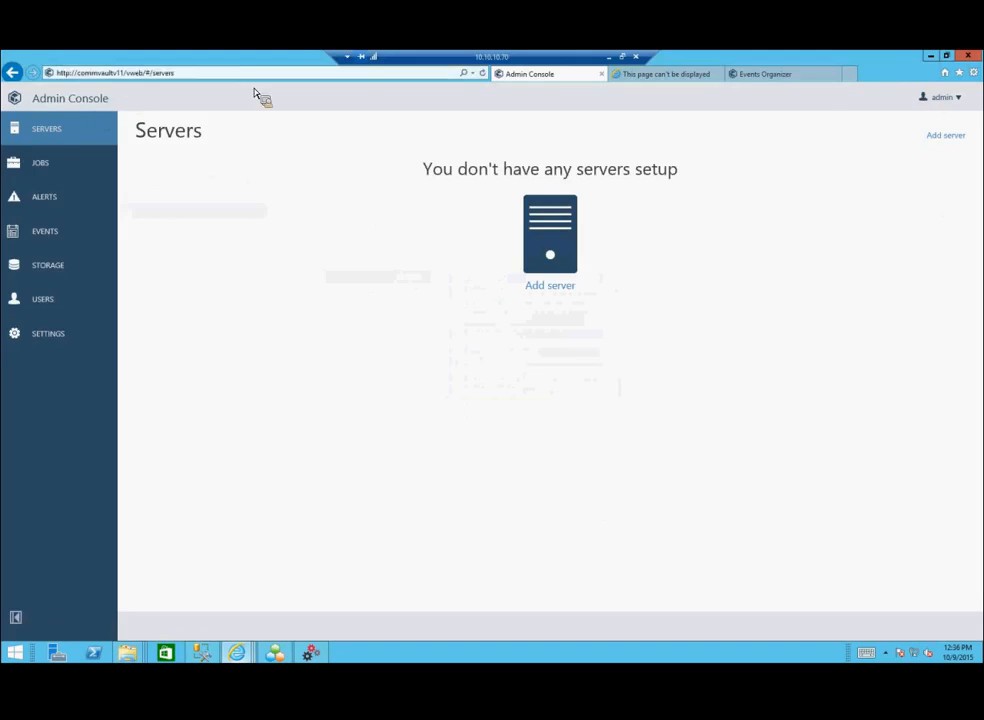
click(931, 57)
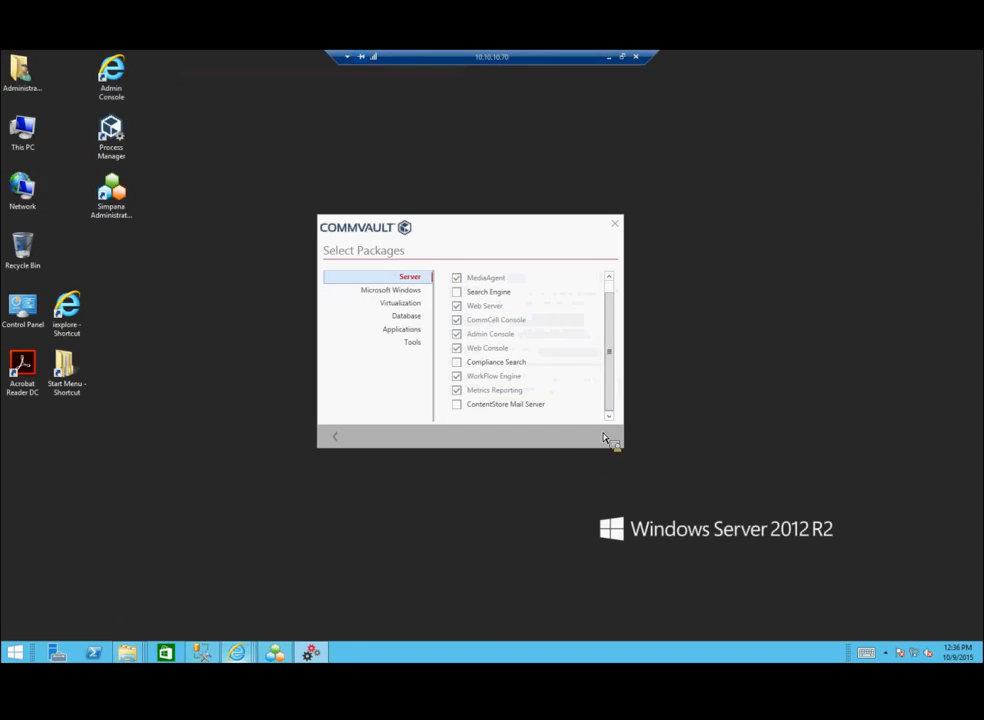
click(496, 364)
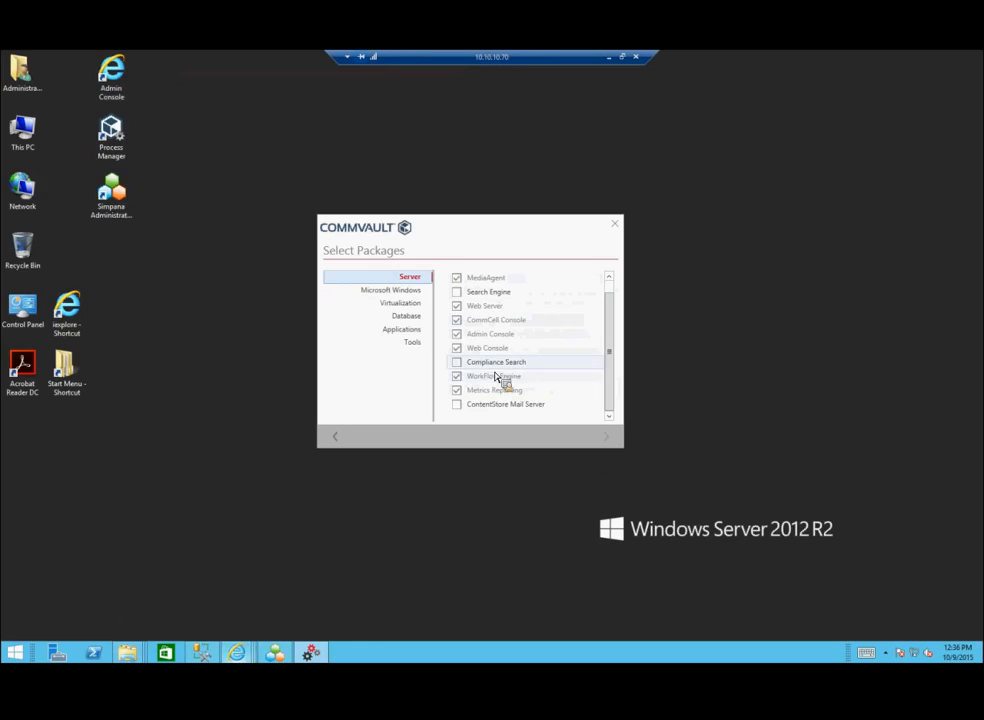
Step: Check the summary listing Compliance Search under E:\Program Files\CommVault\Simpana, then exit the installer without installing
click(606, 438)
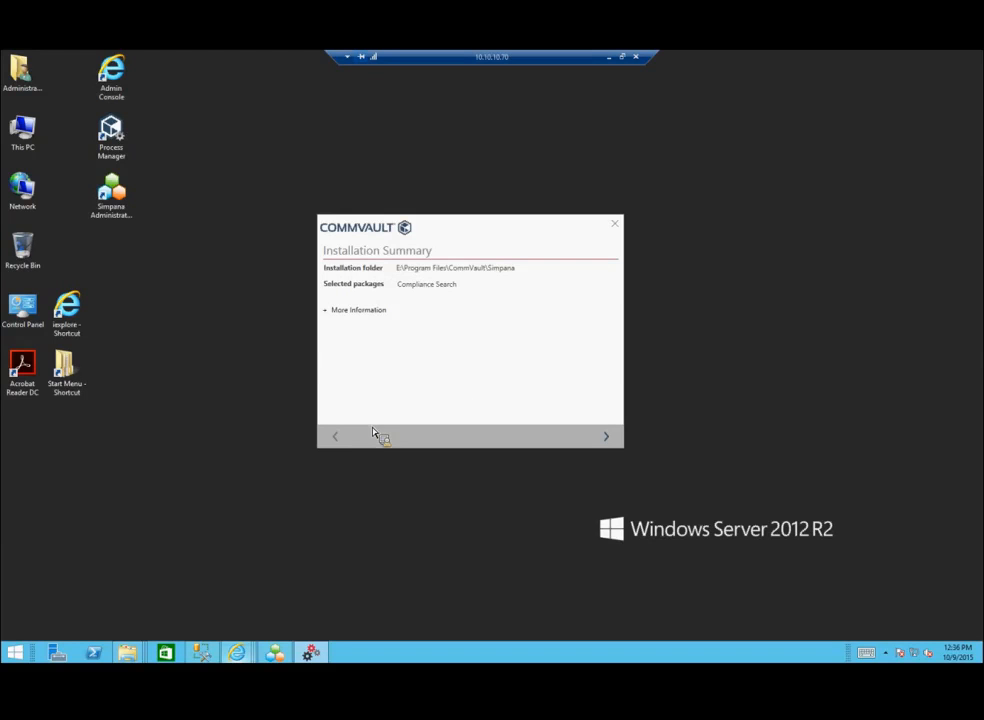
click(336, 437)
click(336, 437)
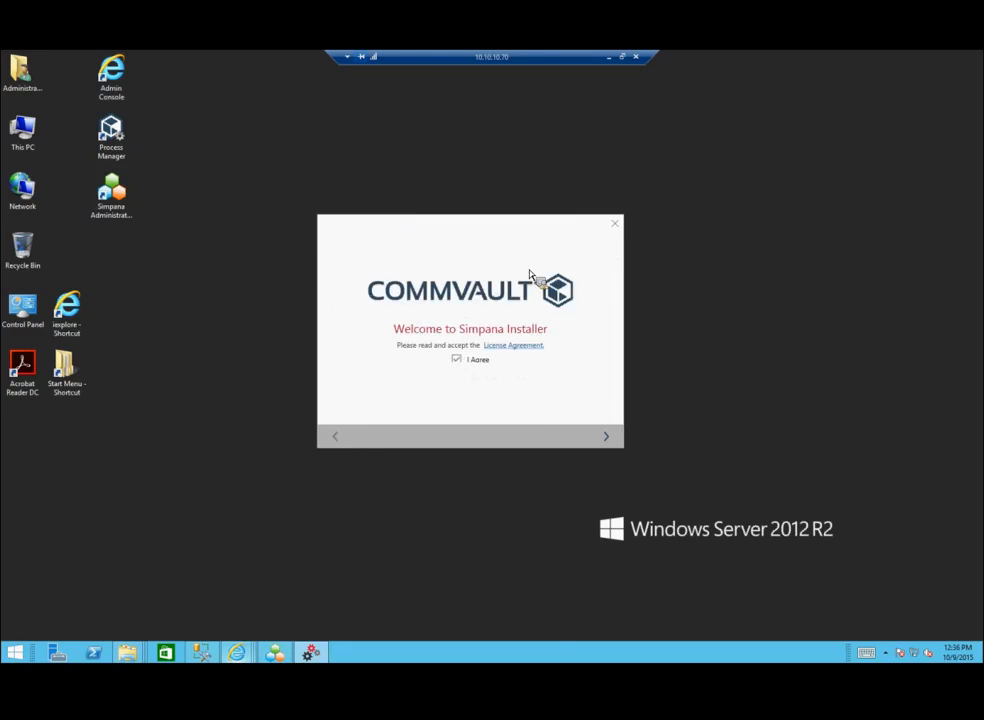
click(615, 224)
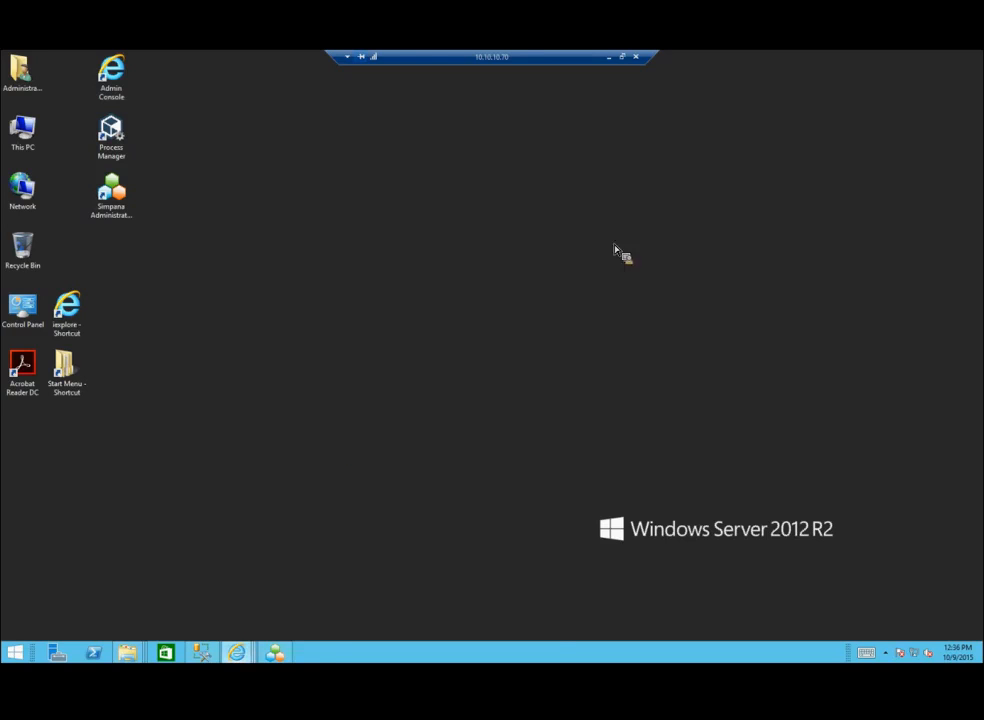
click(277, 653)
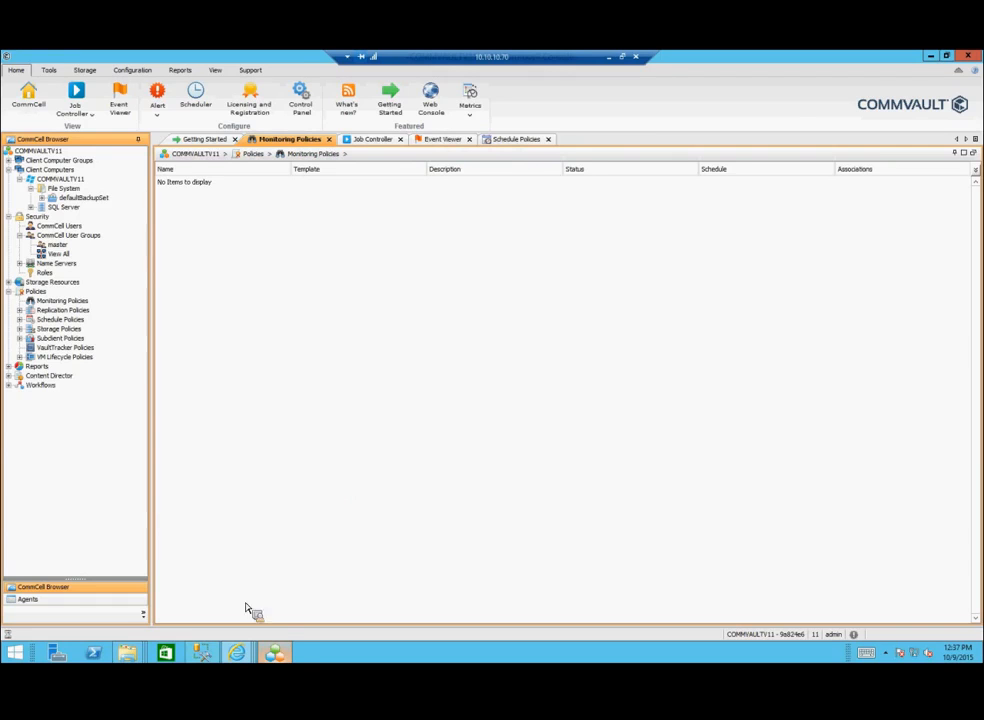
click(931, 56)
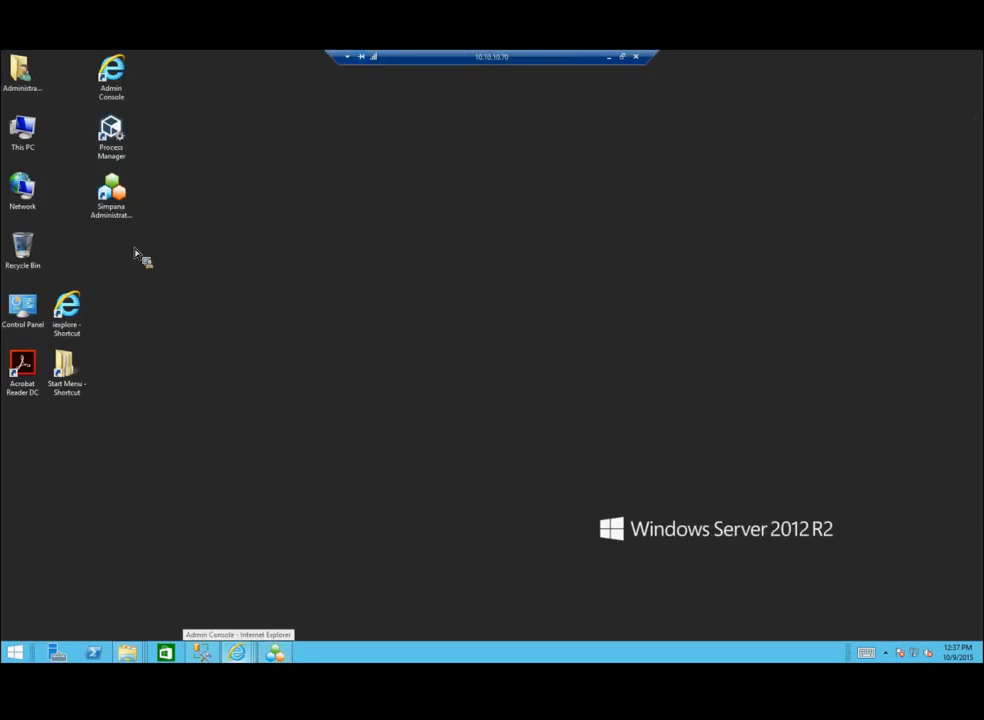
Step: Run Setup.exe from the Windows folder on DVD Drive (D:)
double_click(41, 147)
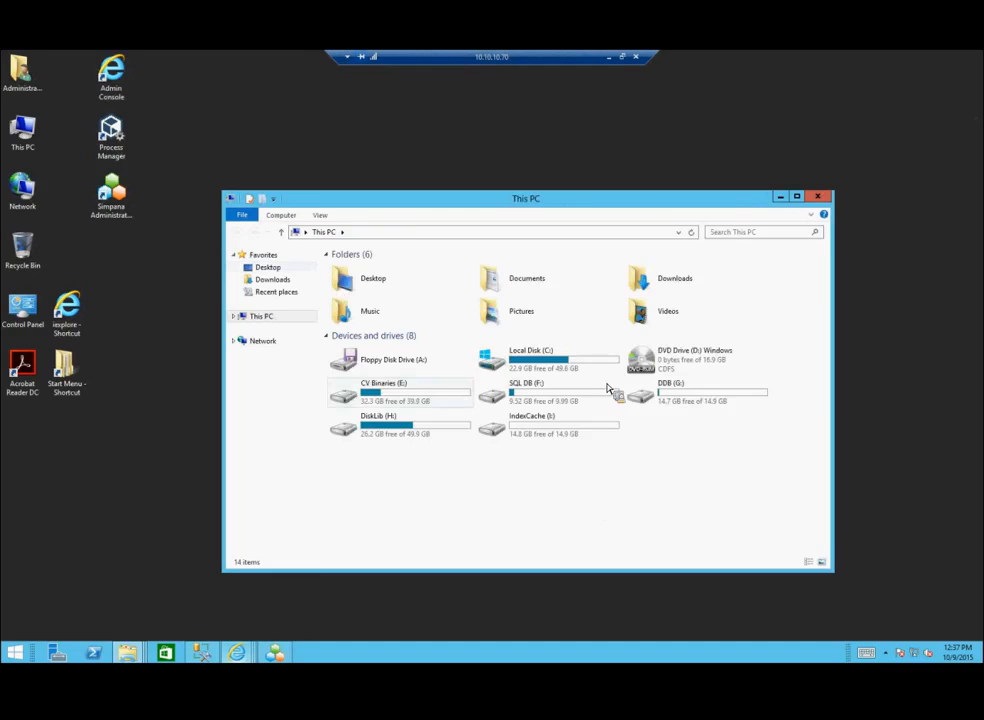
double_click(660, 364)
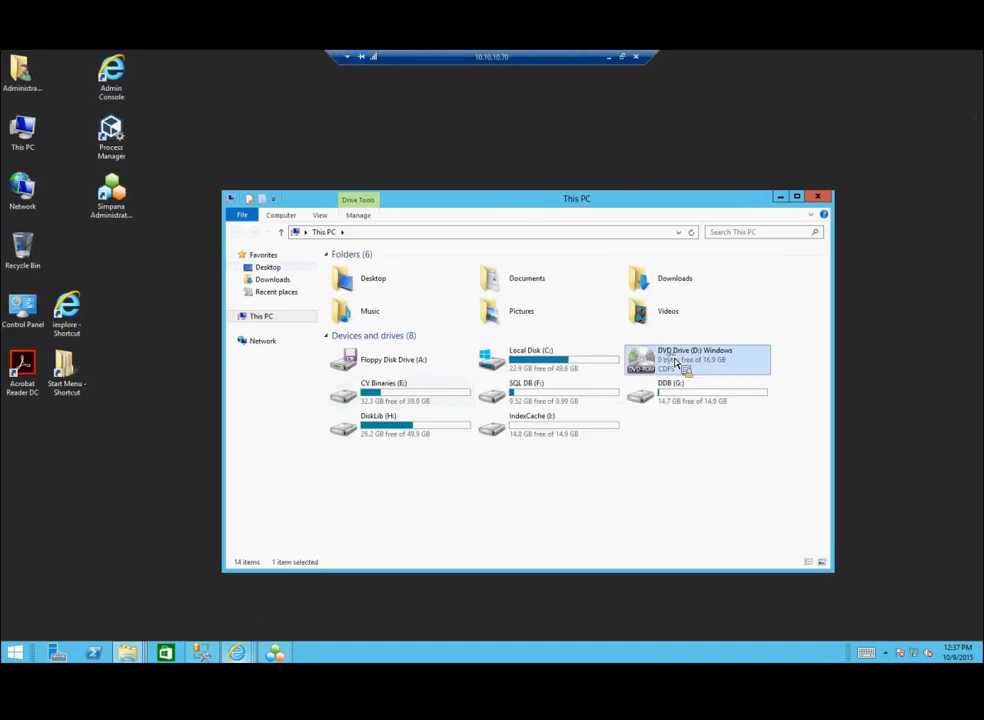
double_click(355, 284)
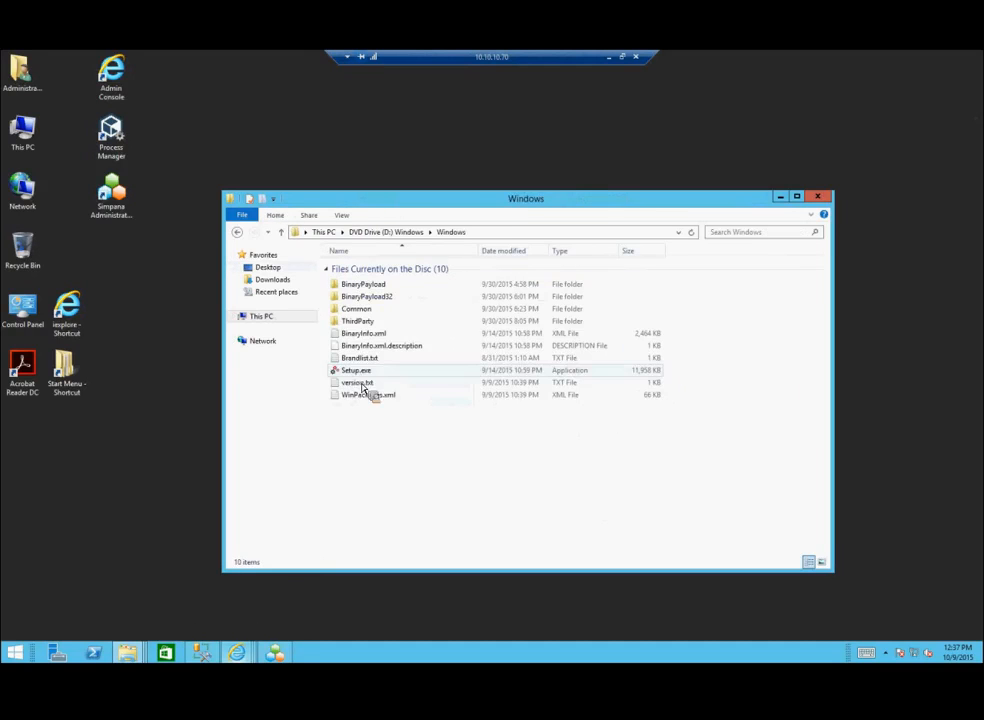
click(360, 372)
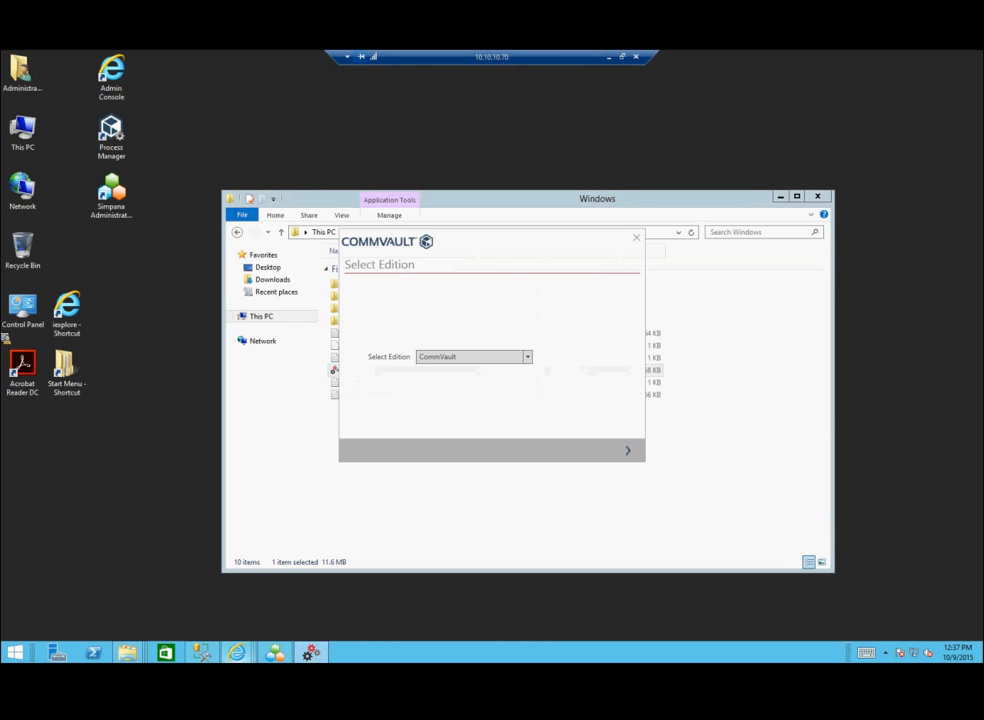
Step: Accept the license agreement and advance the installer to the Select Packages page
click(628, 452)
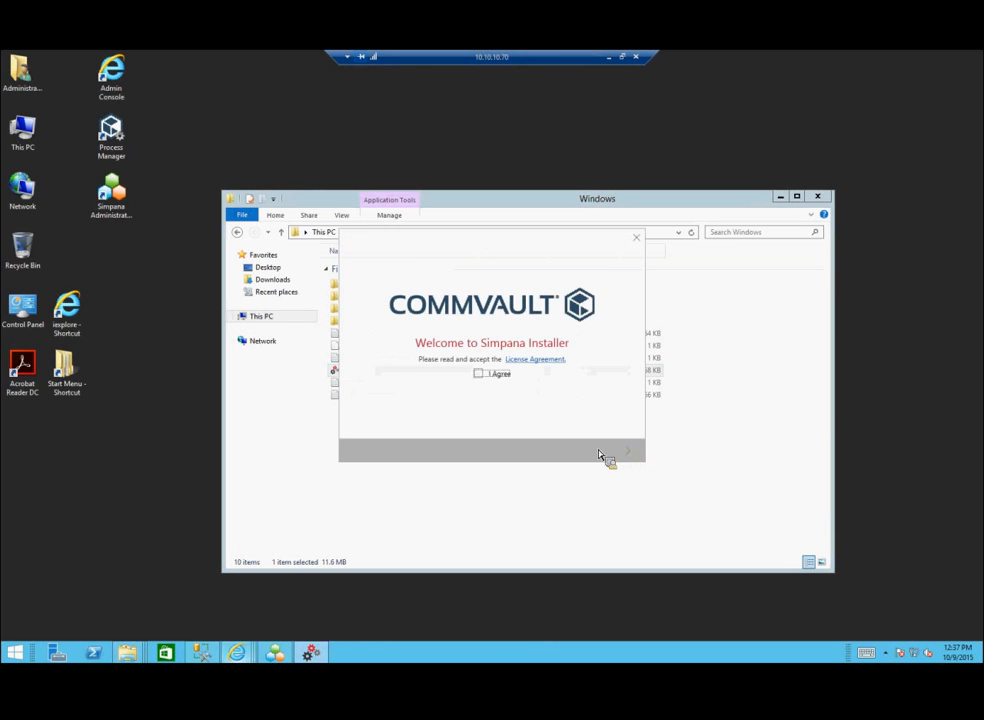
click(495, 374)
click(628, 452)
click(629, 452)
click(629, 452)
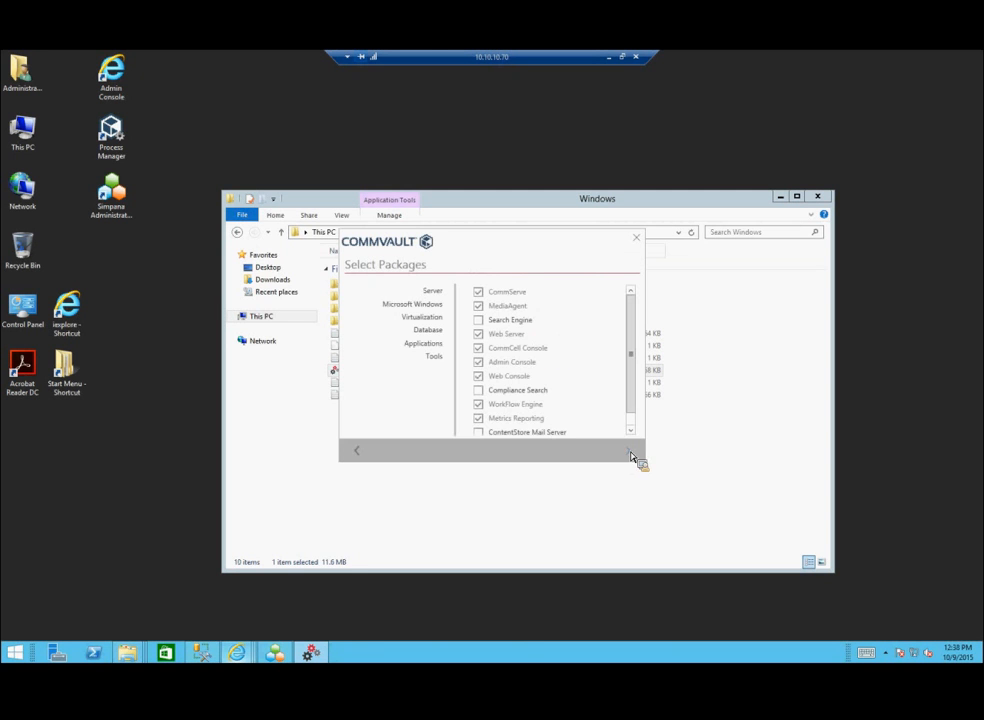